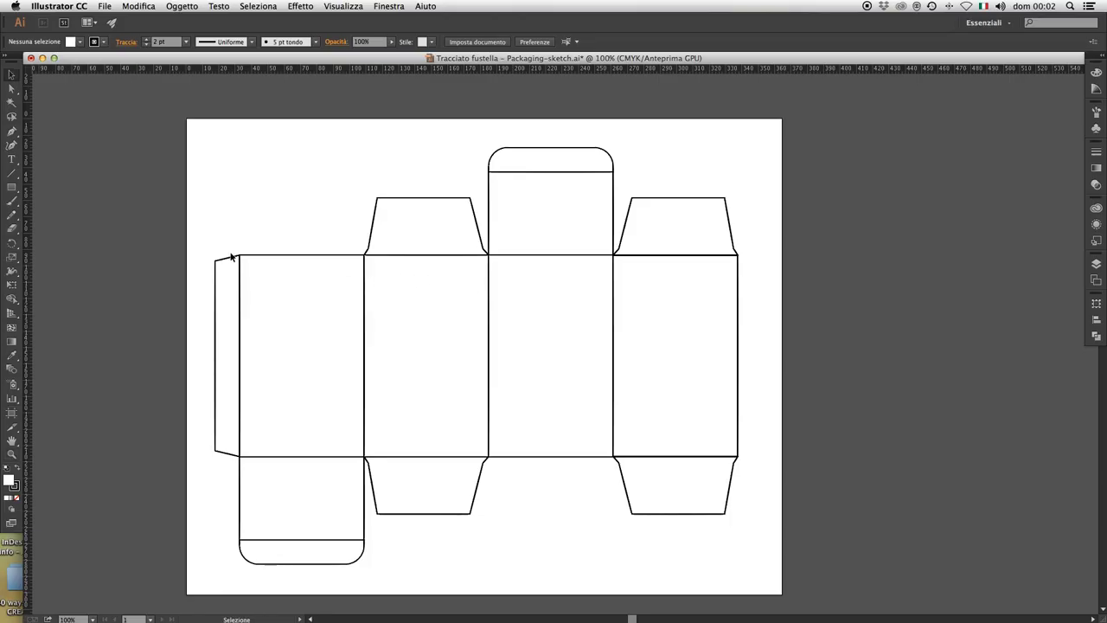
Step: Shift the glue flap and the left panel group leftward to open gaps
left_click(232, 263)
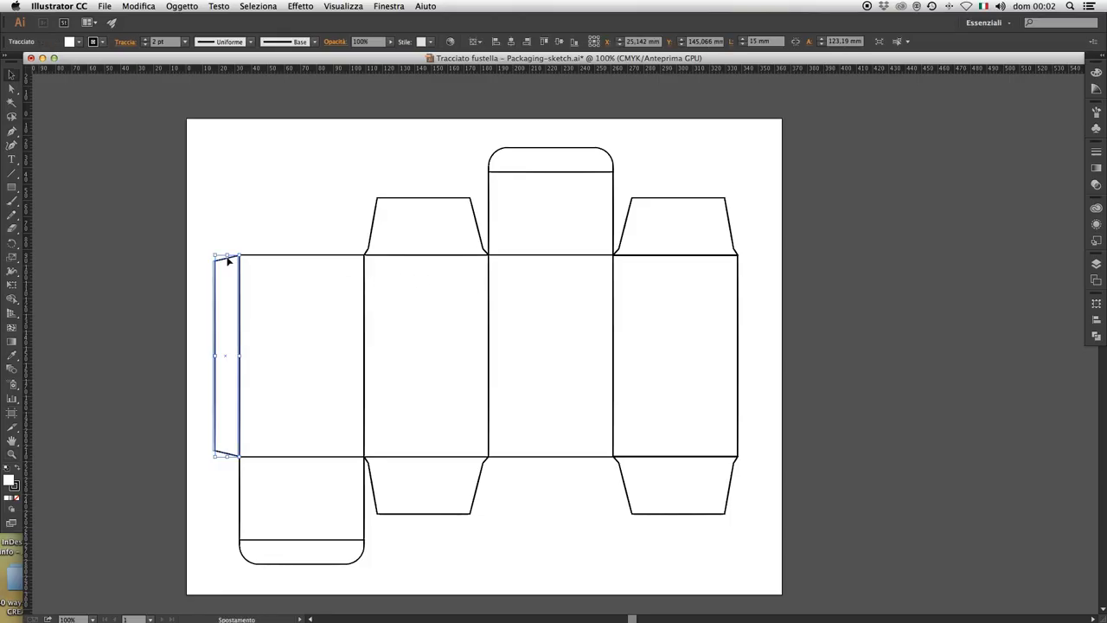
left_click_drag(224, 261, 223, 261)
left_click(284, 269)
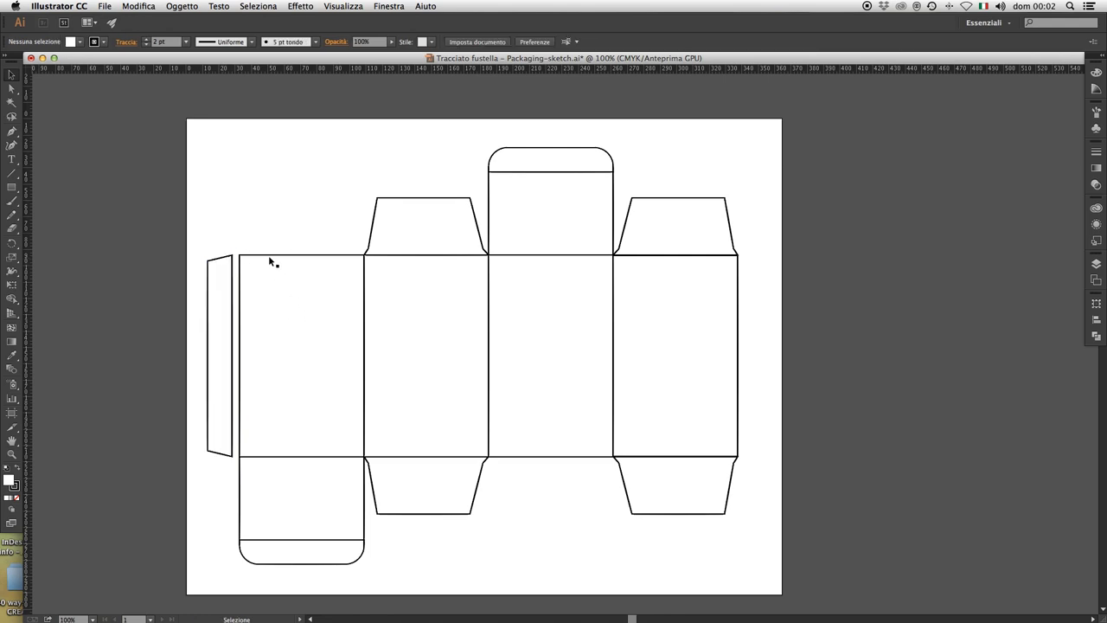
left_click_drag(265, 231, 334, 570)
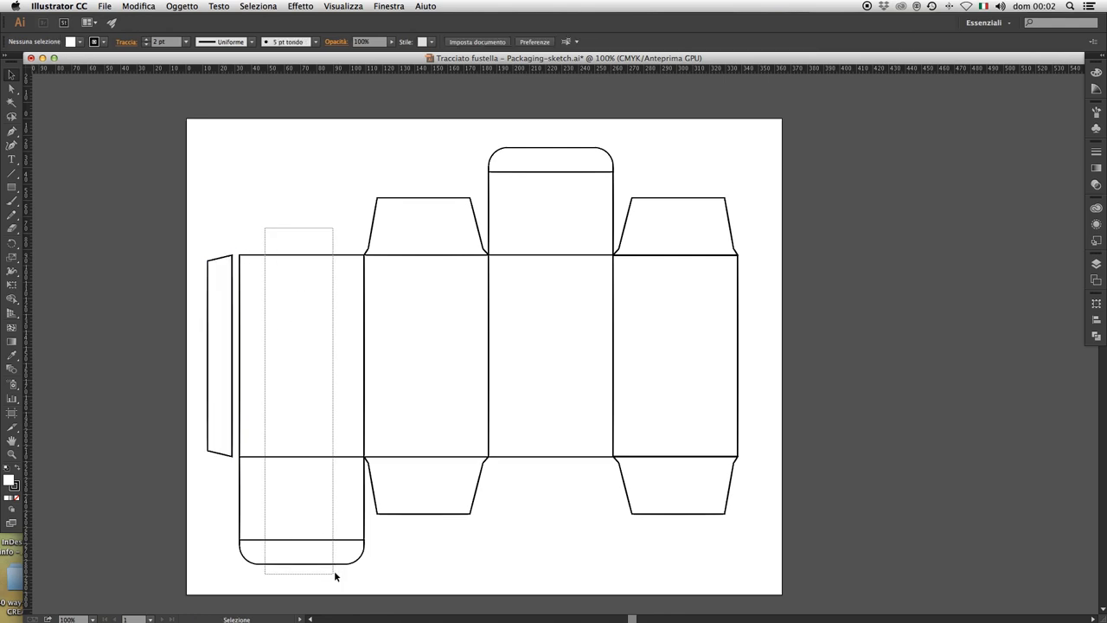
key("Left")
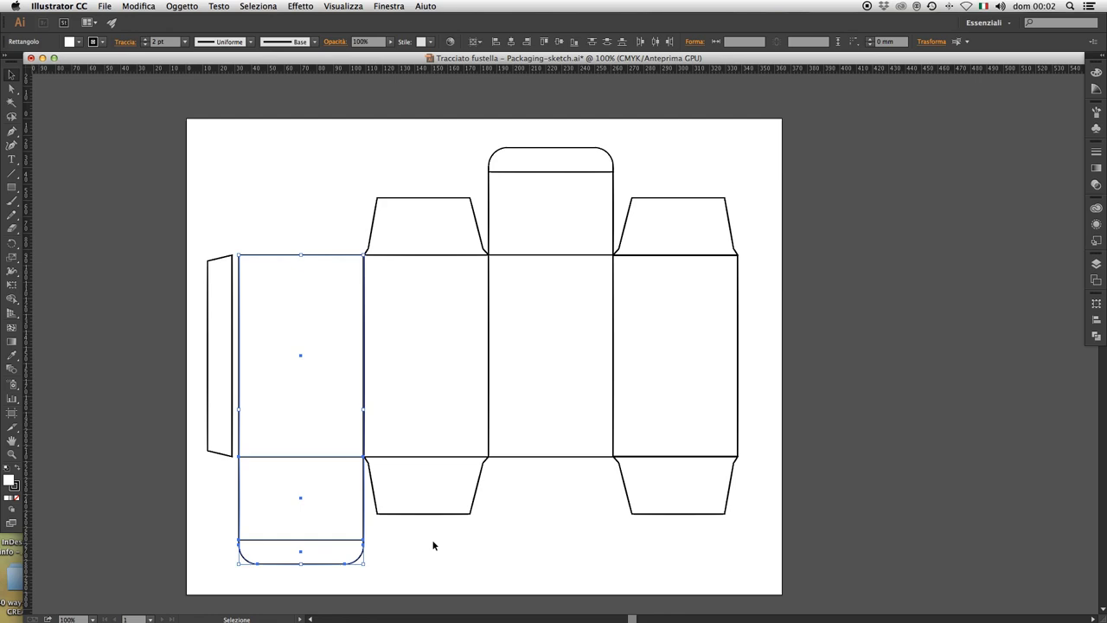
key("Left")
key("Left")
key("Left")
key("Left")
key("Left")
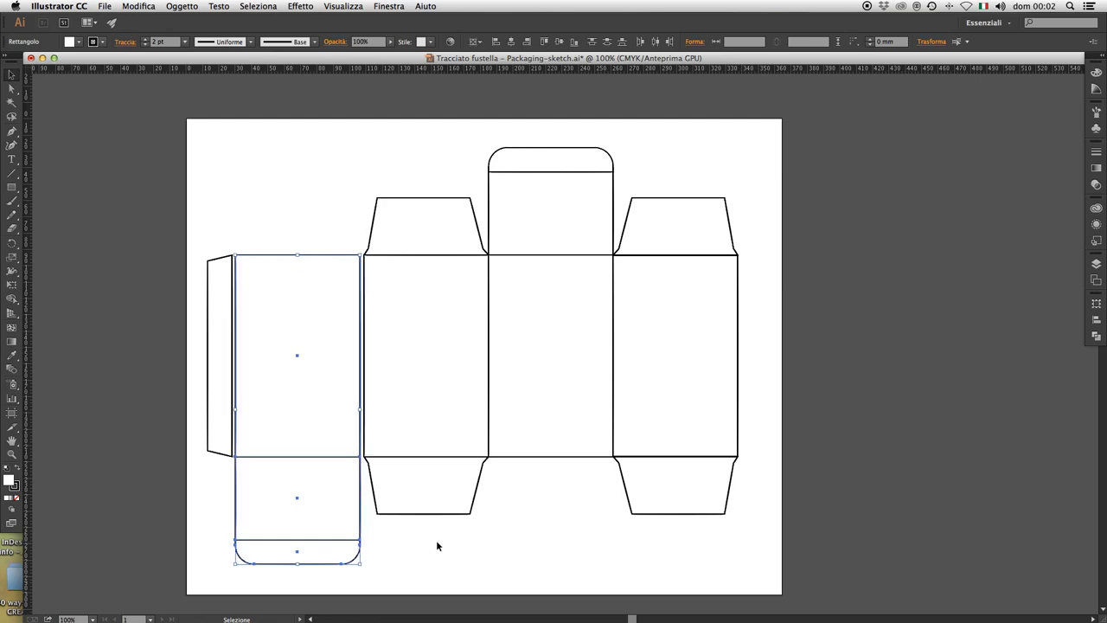
left_click(436, 543)
Step: Nudge the centre and right panels right, pushing the last side panel further out
left_click_drag(541, 130, 749, 539)
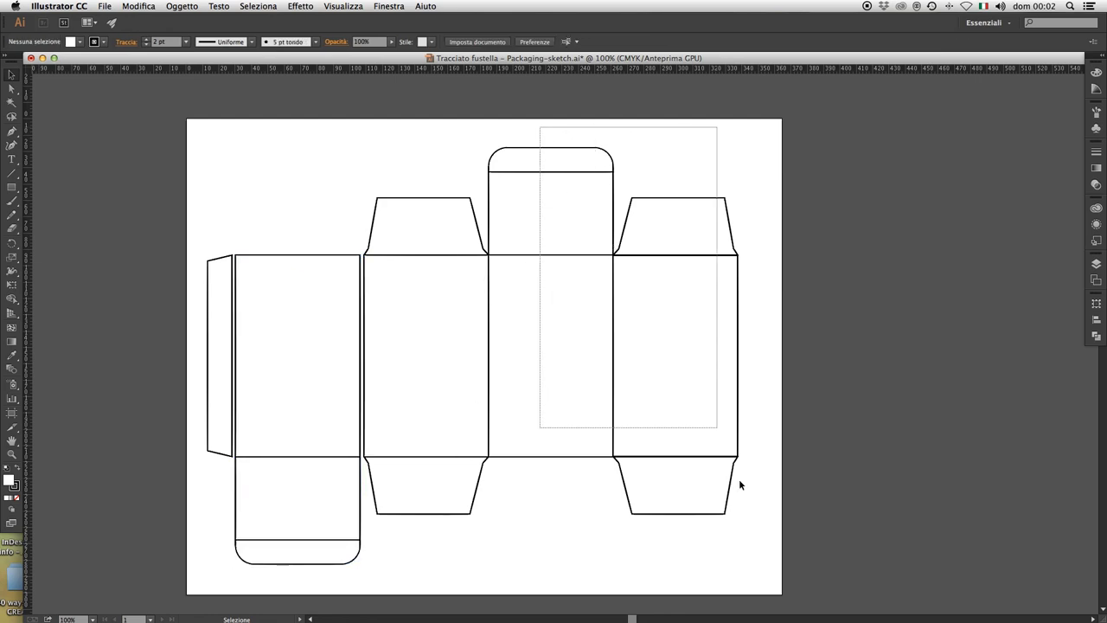
key("Right")
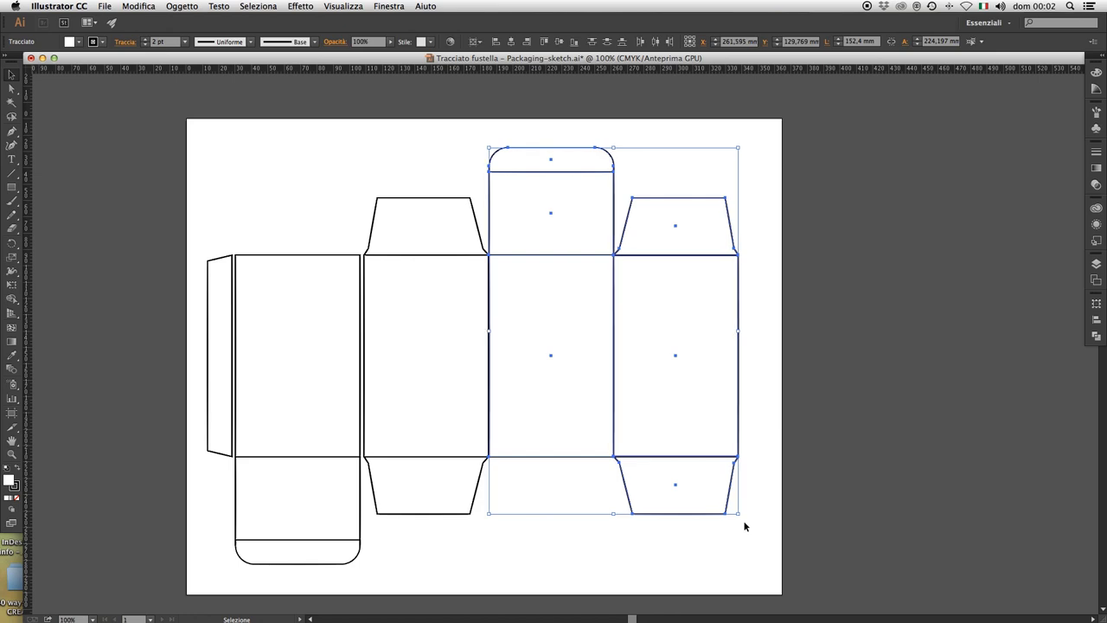
key("Right")
key("Right")
key("Right")
key("Right")
key("Right")
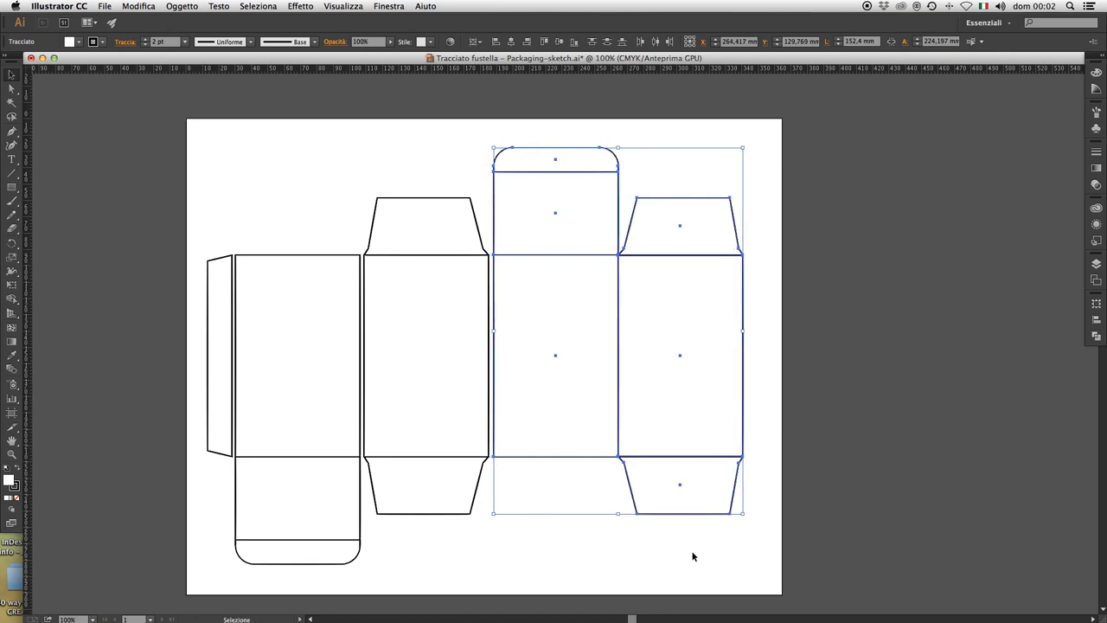
left_click(695, 554)
left_click_drag(763, 399, 659, 166)
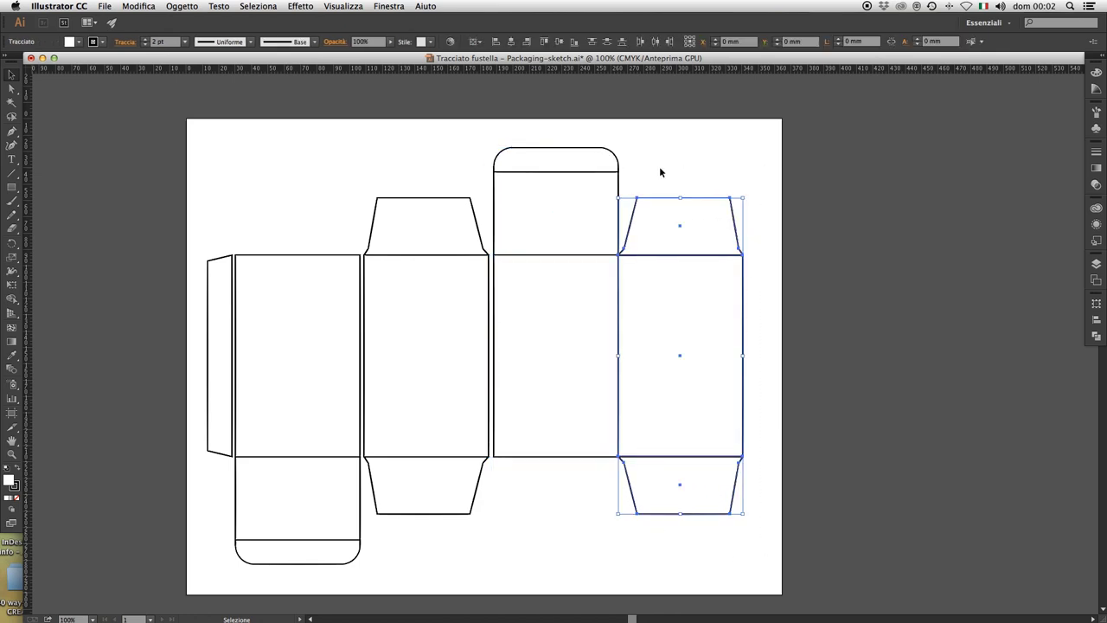
key("Right")
key("Right")
key("Right")
key("Right")
key("Right")
key("Right")
key("Right")
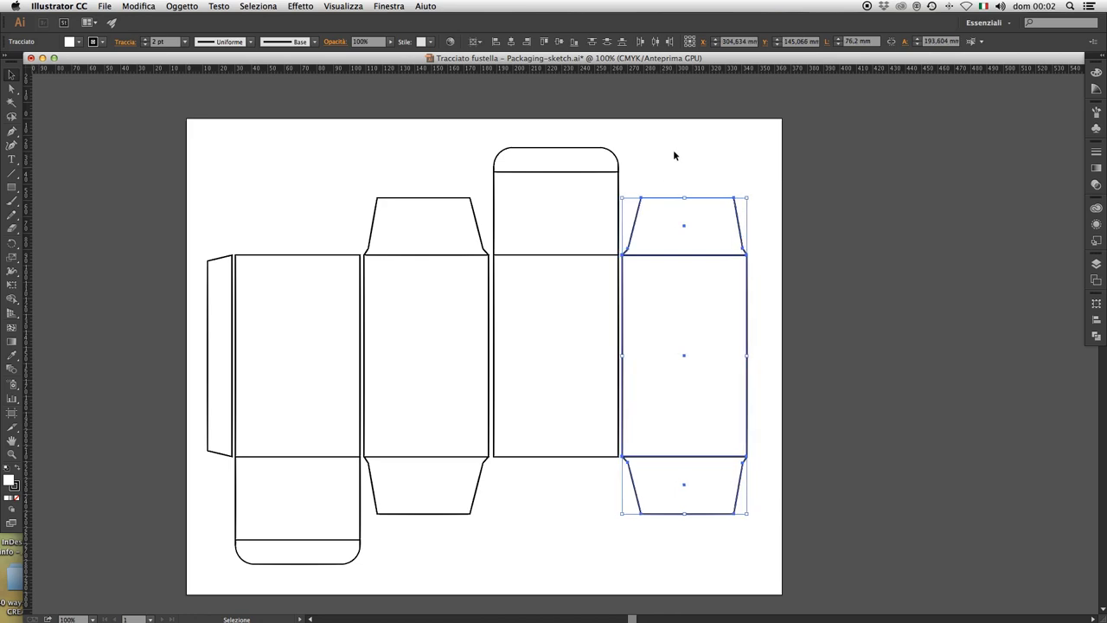
key("Right")
Step: Raise the three top flaps and the rounded top tab to open gaps above the panels
left_click(674, 148)
left_click_drag(202, 149, 739, 239)
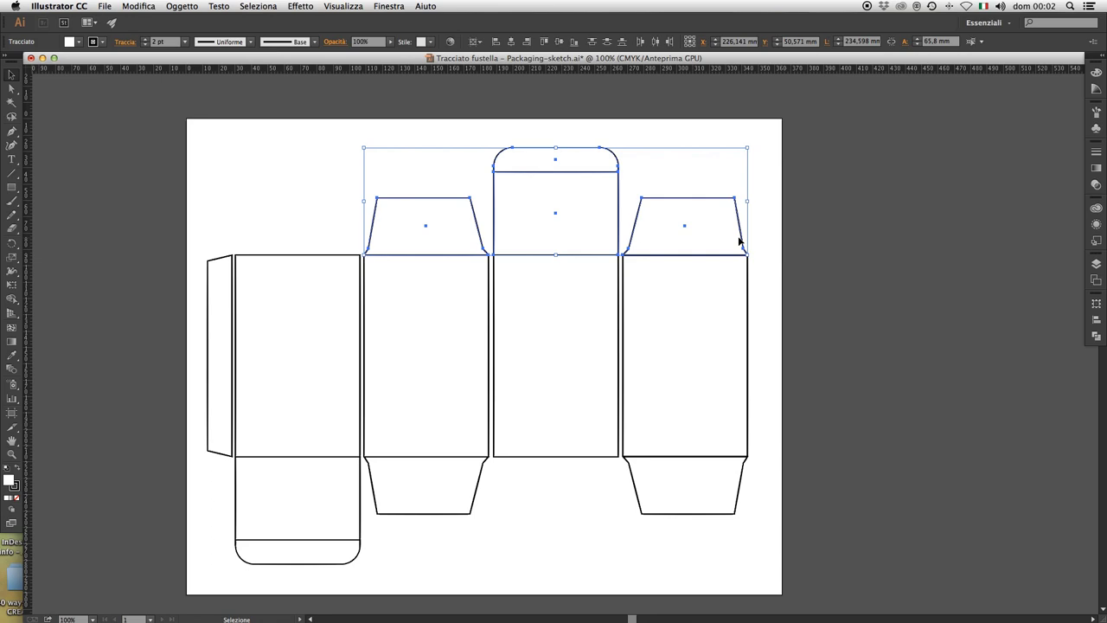
key("Up")
key("Up")
key("Up")
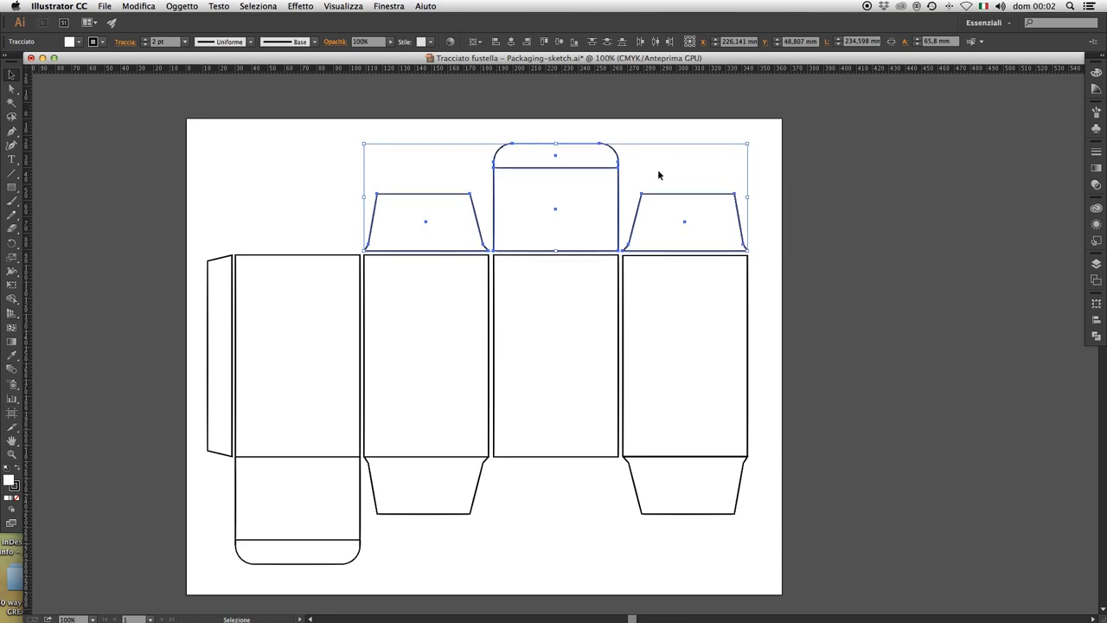
key("Up")
left_click_drag(523, 126, 636, 155)
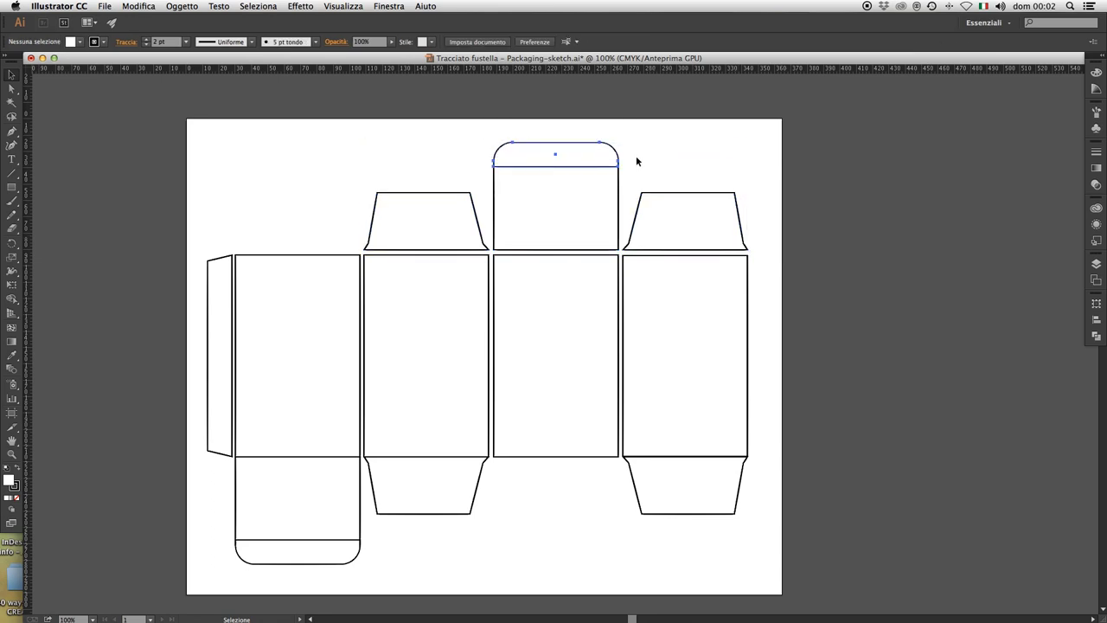
key("Up")
key("Up")
key("Up")
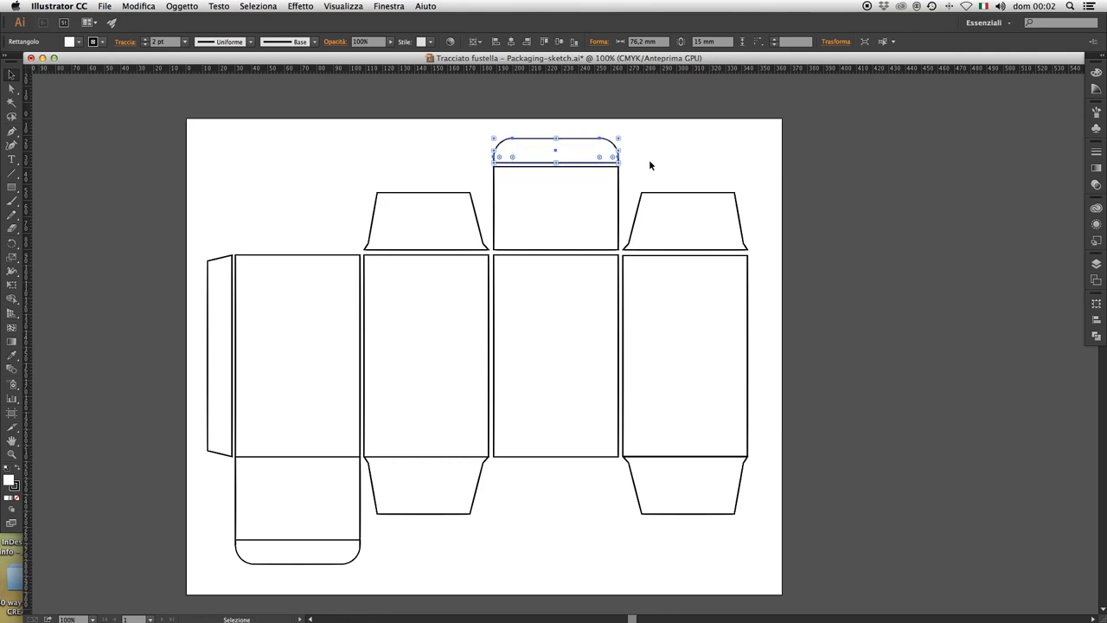
key("ctrl+shift+a")
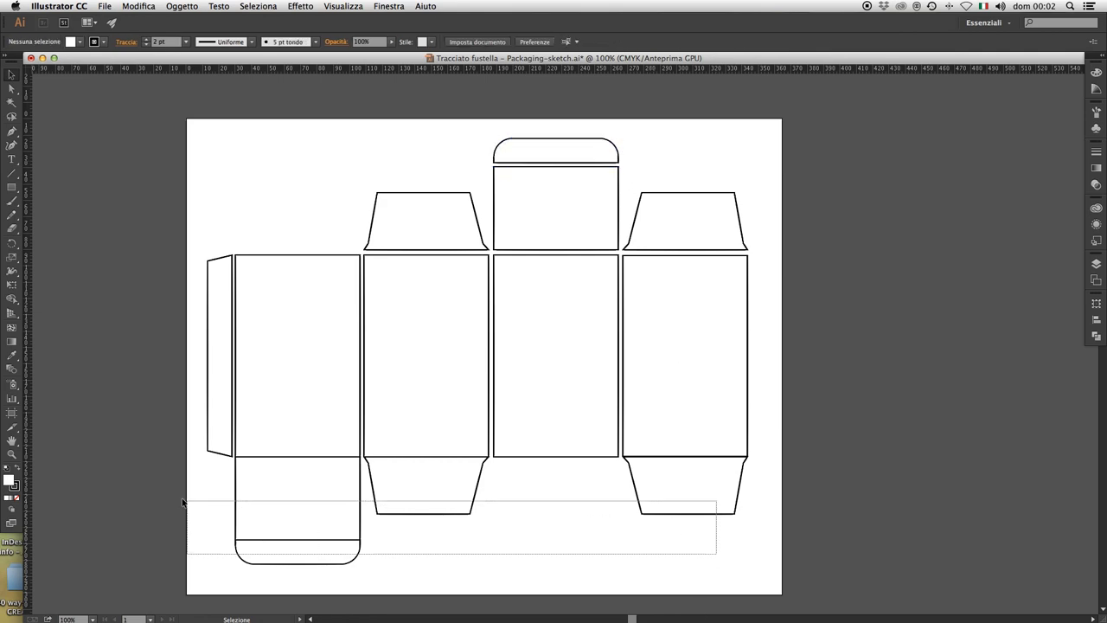
Step: Lower the bottom flaps and the rounded bottom tab, then select the die-line to check spacing
left_click_drag(563, 515, 187, 482)
key("Down")
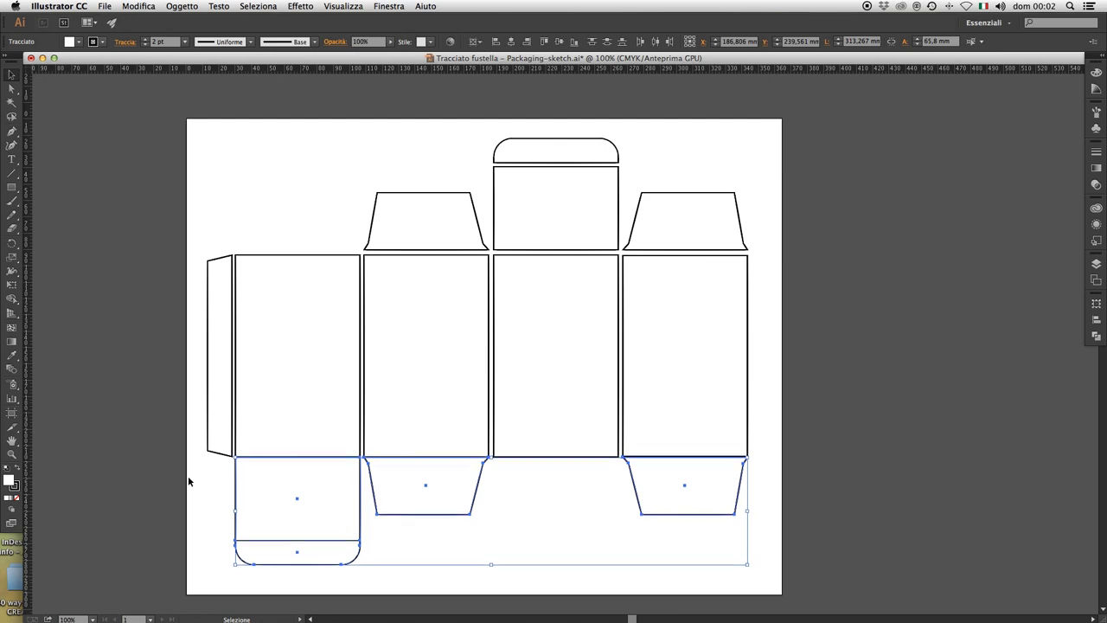
key("Down")
key("Down")
key("ctrl+shift+a")
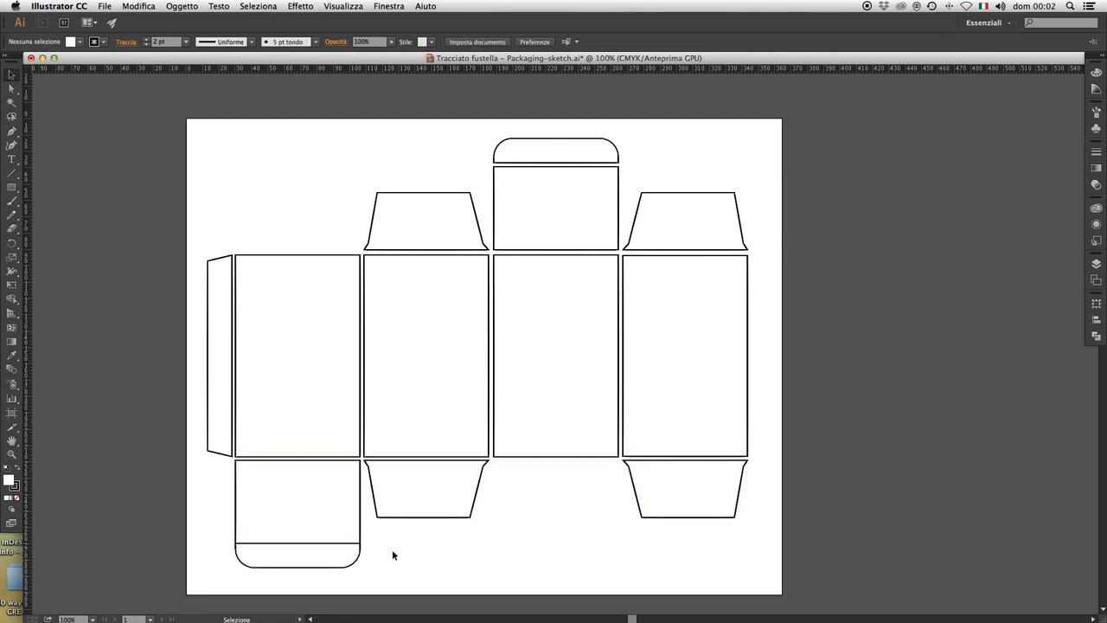
left_click_drag(388, 568, 191, 546)
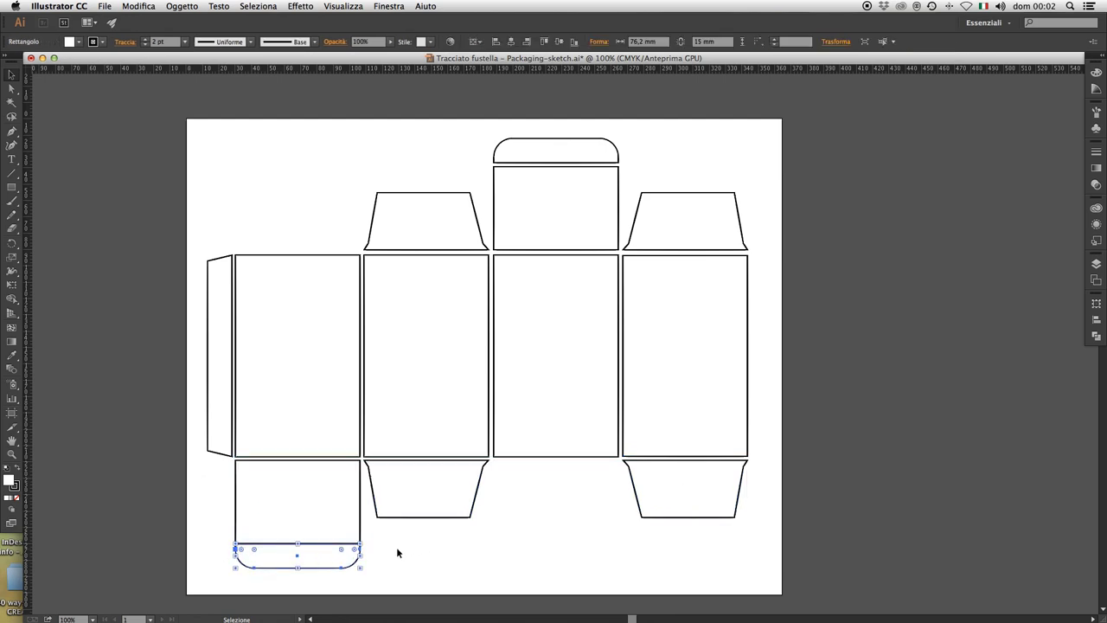
key("Down")
key("Down")
key("Down")
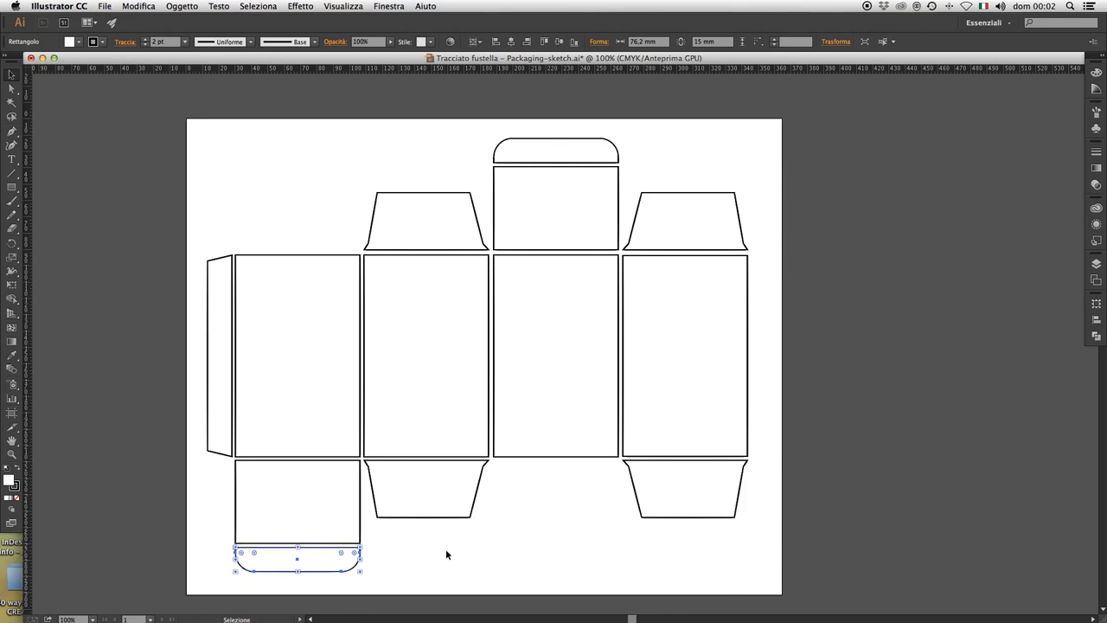
left_click(446, 549)
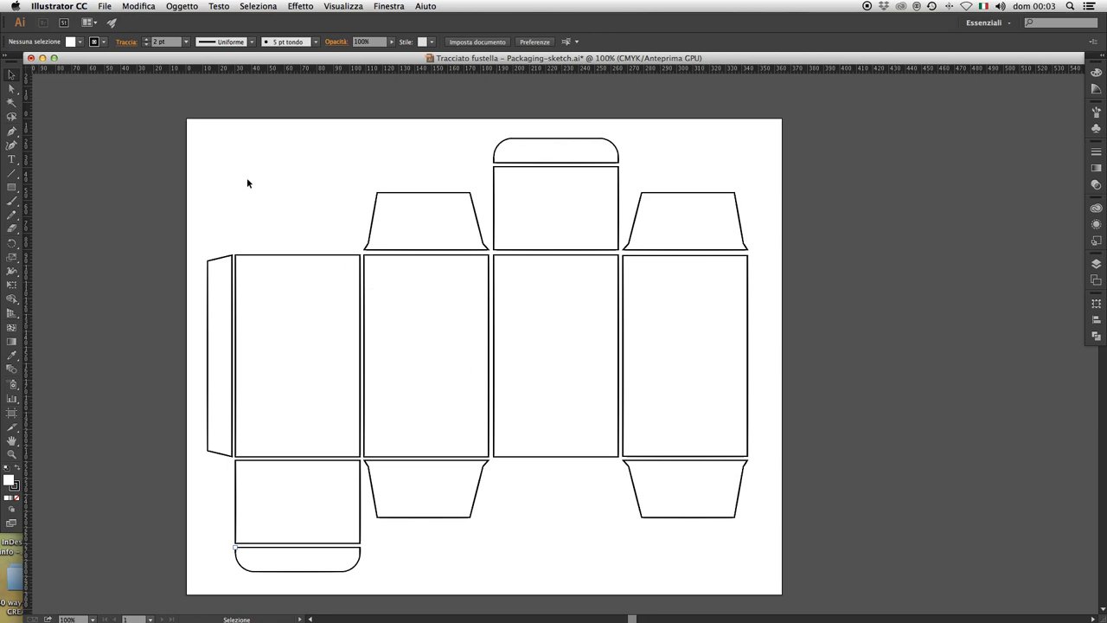
left_click_drag(192, 154, 758, 545)
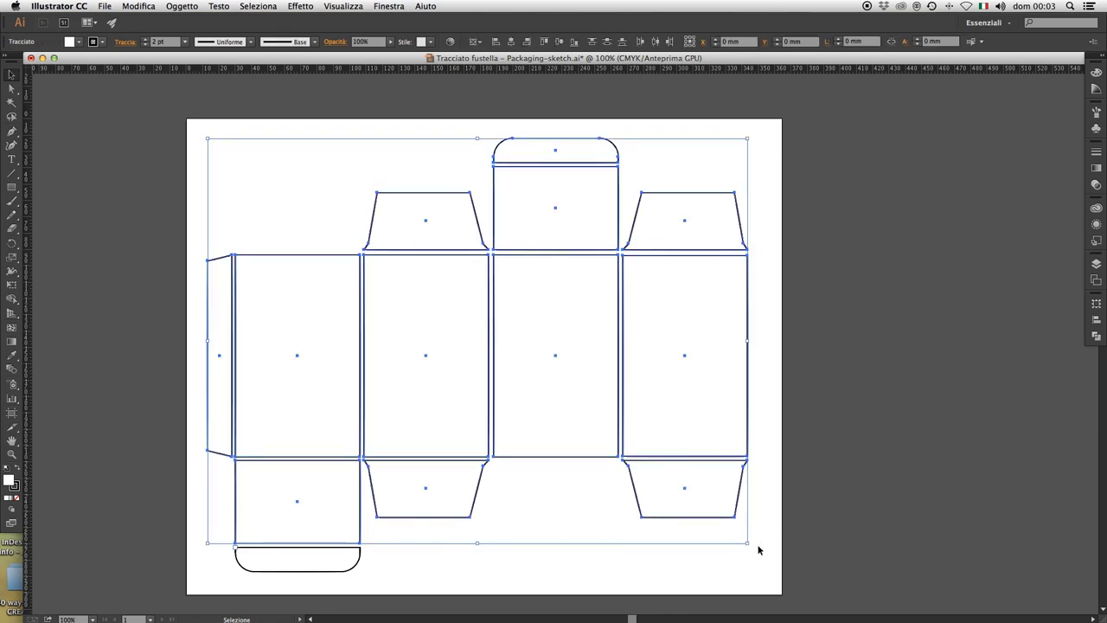
left_click(215, 184)
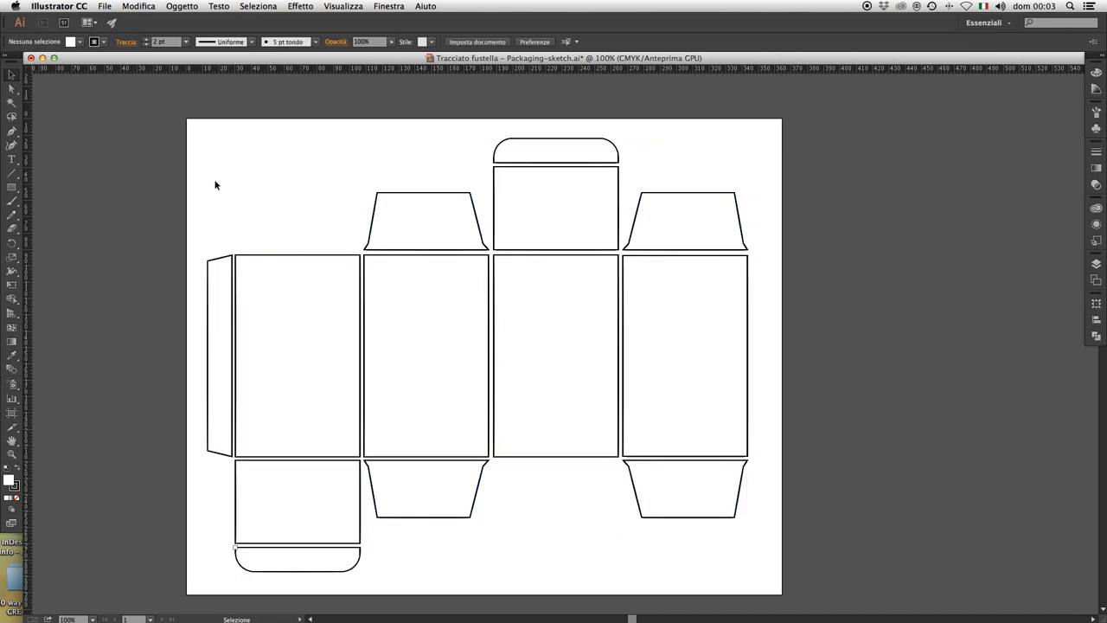
left_click(102, 5)
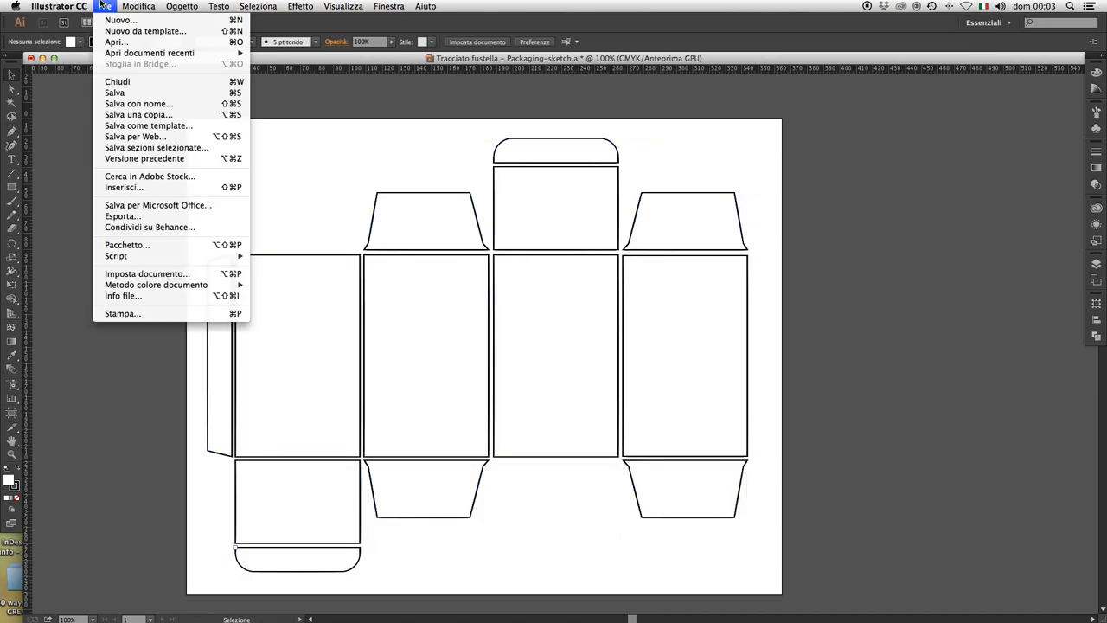
left_click(131, 104)
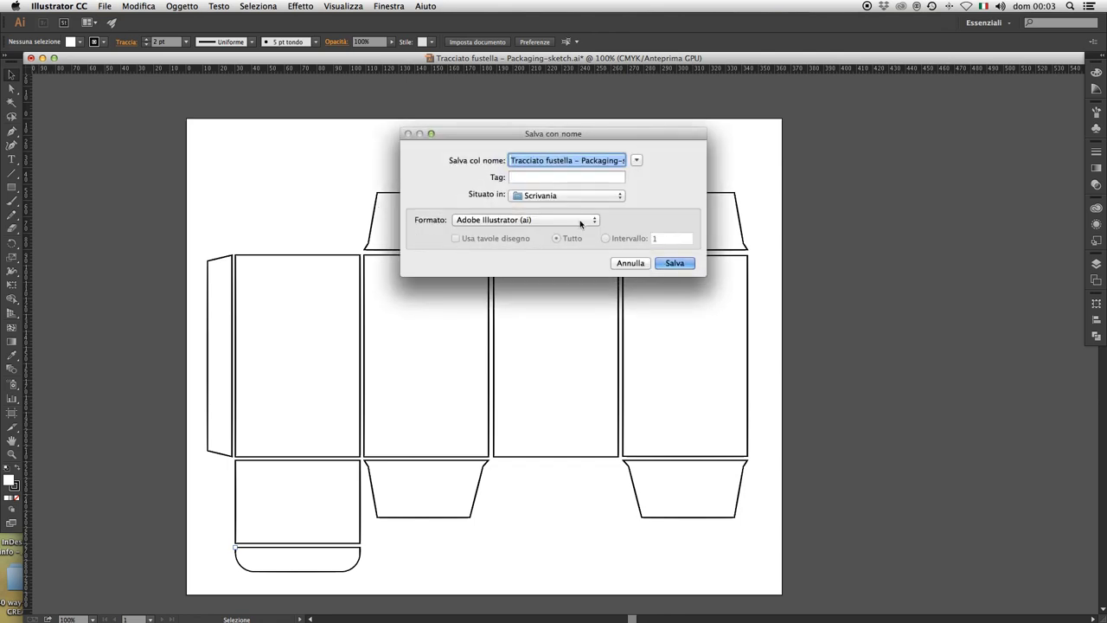
left_click(580, 223)
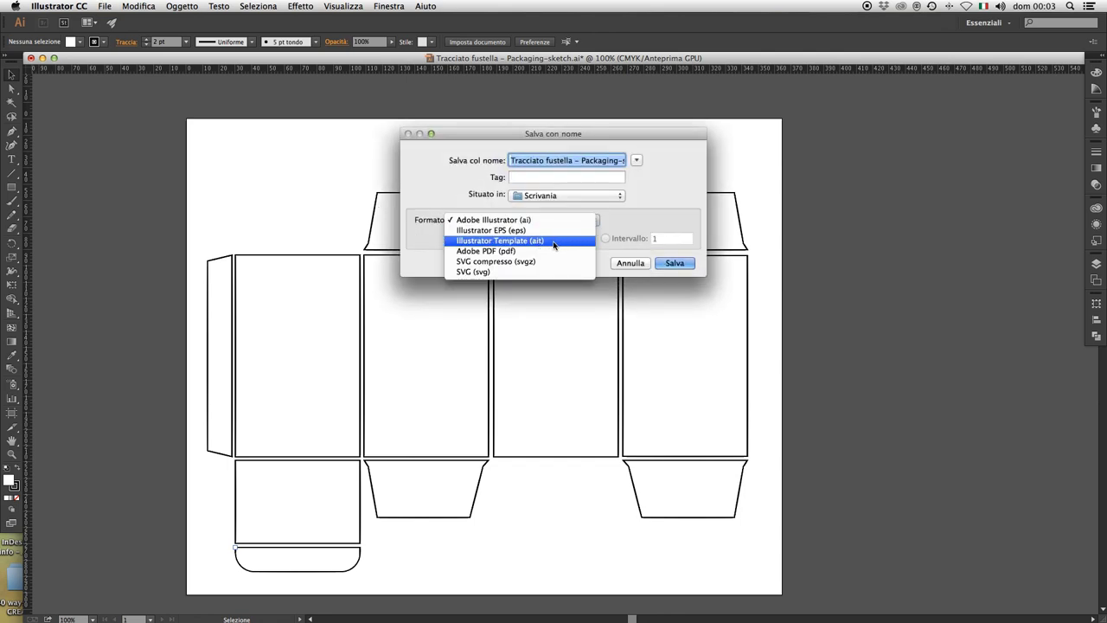
left_click(570, 199)
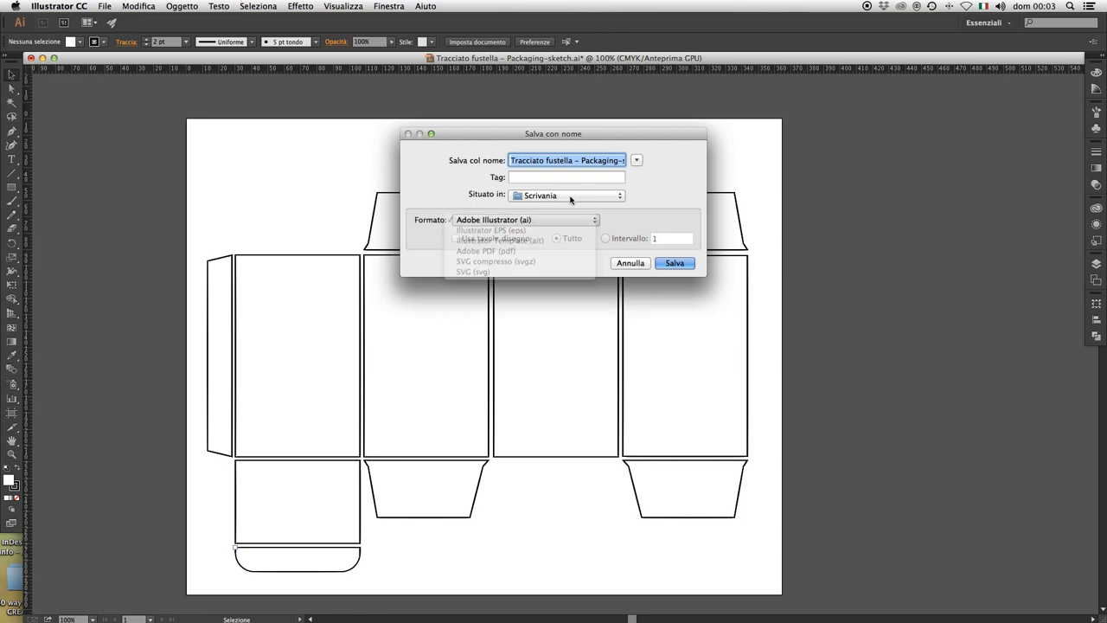
left_click(619, 264)
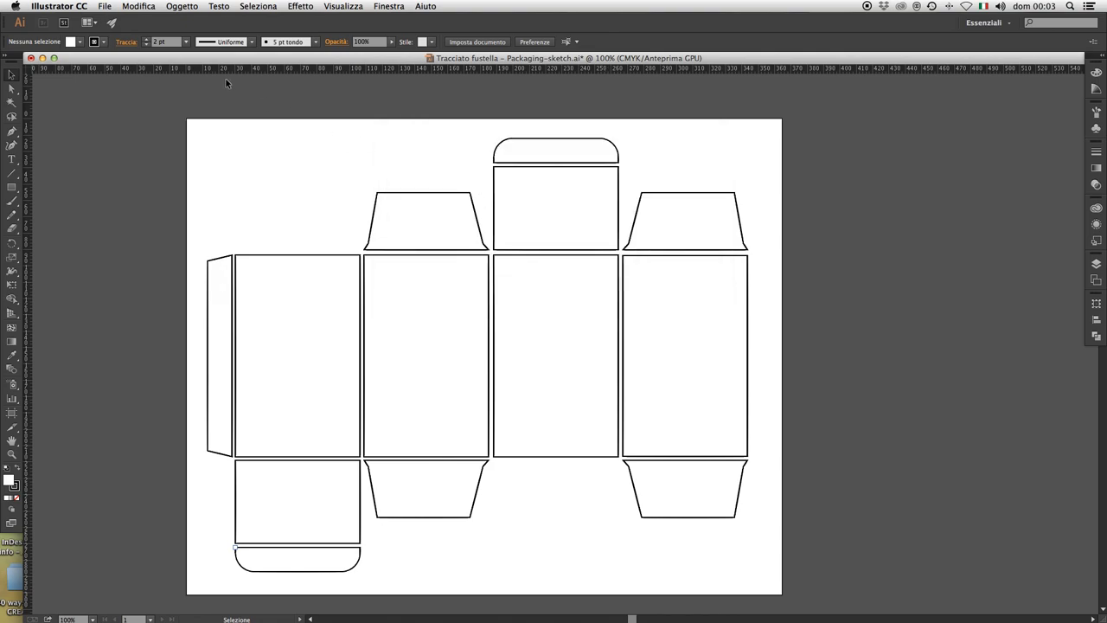
Step: Export the die-line to the Desktop as an AutoCAD DXF file (version 2010/2011/2012, 1 mm per unit)
left_click(102, 6)
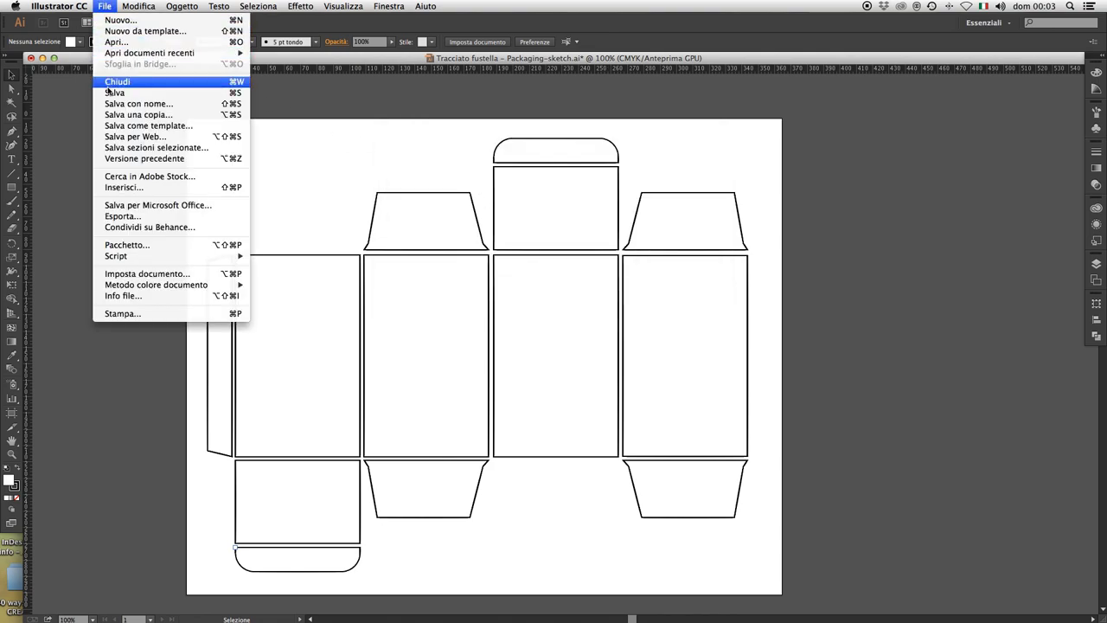
left_click(128, 217)
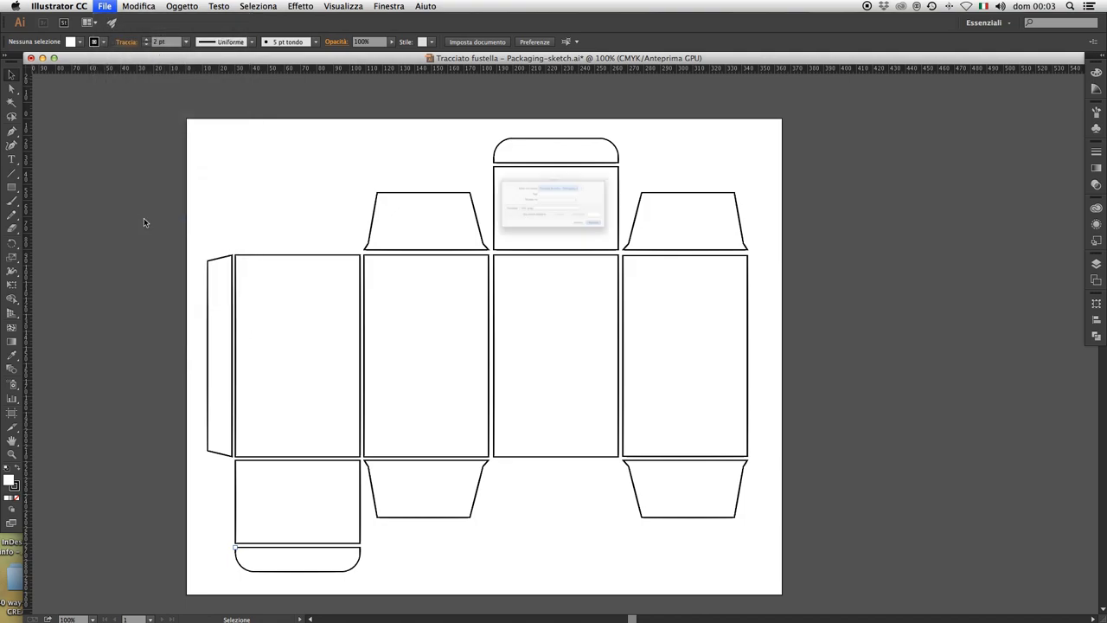
left_click(542, 222)
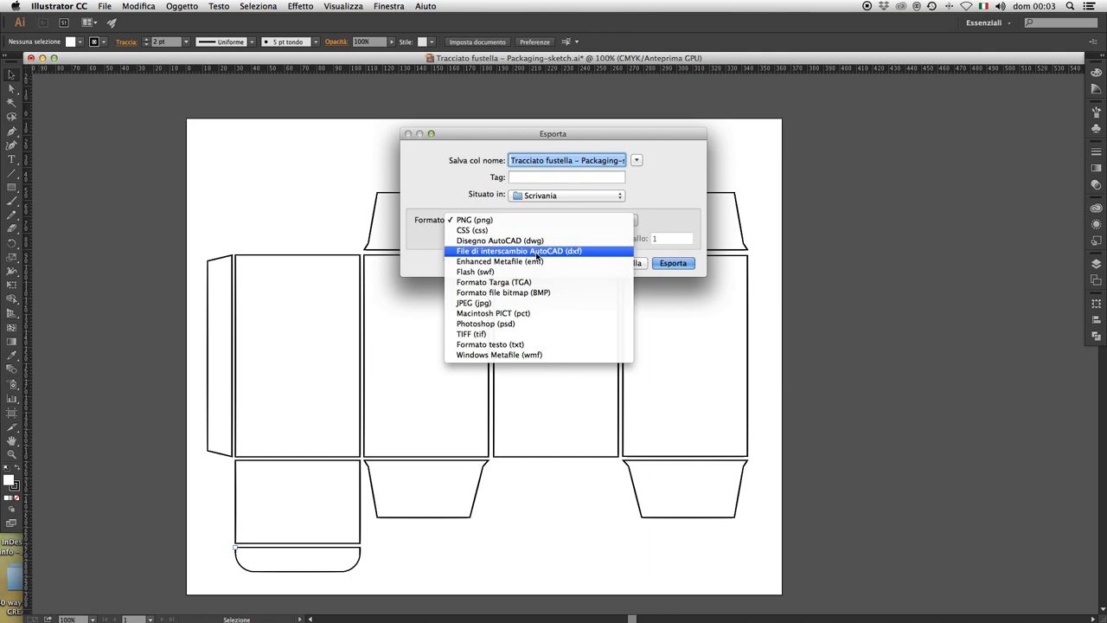
left_click(537, 253)
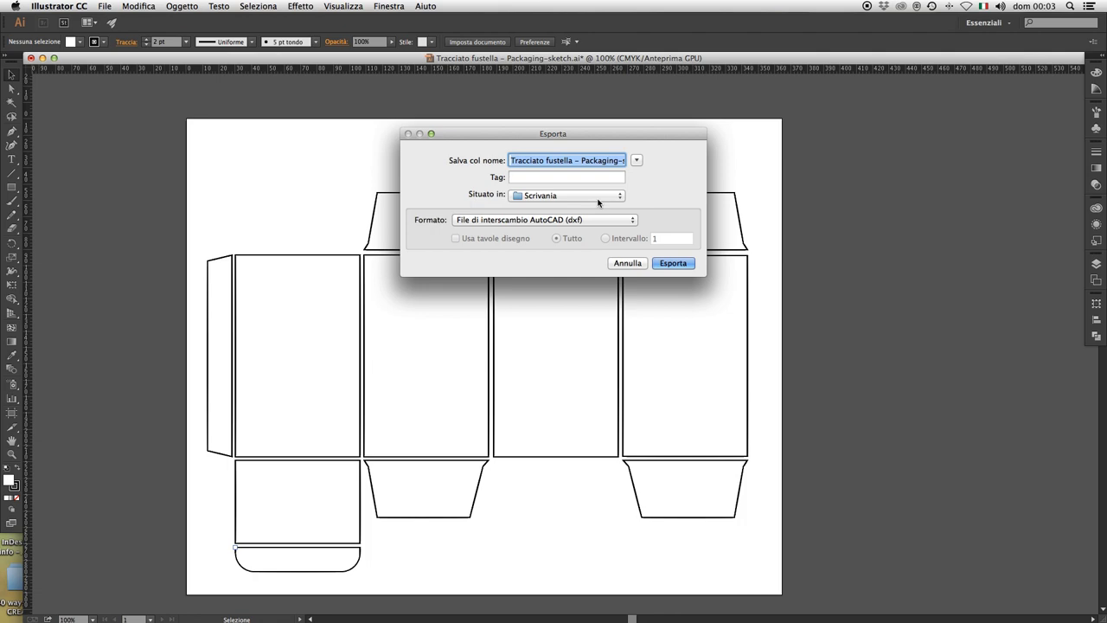
left_click(673, 264)
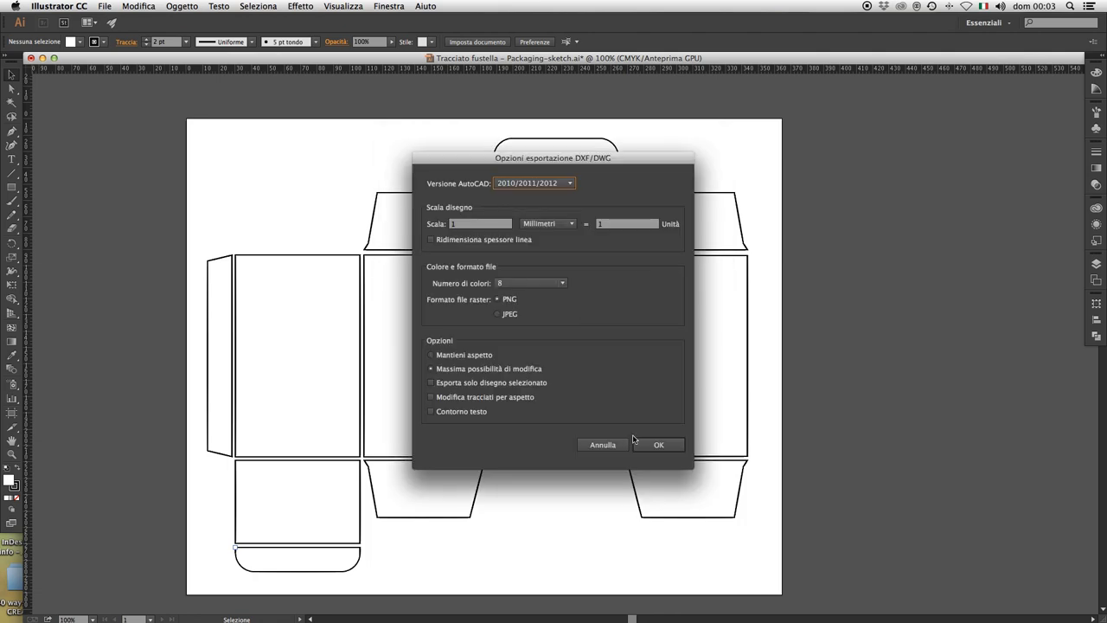
left_click(651, 447)
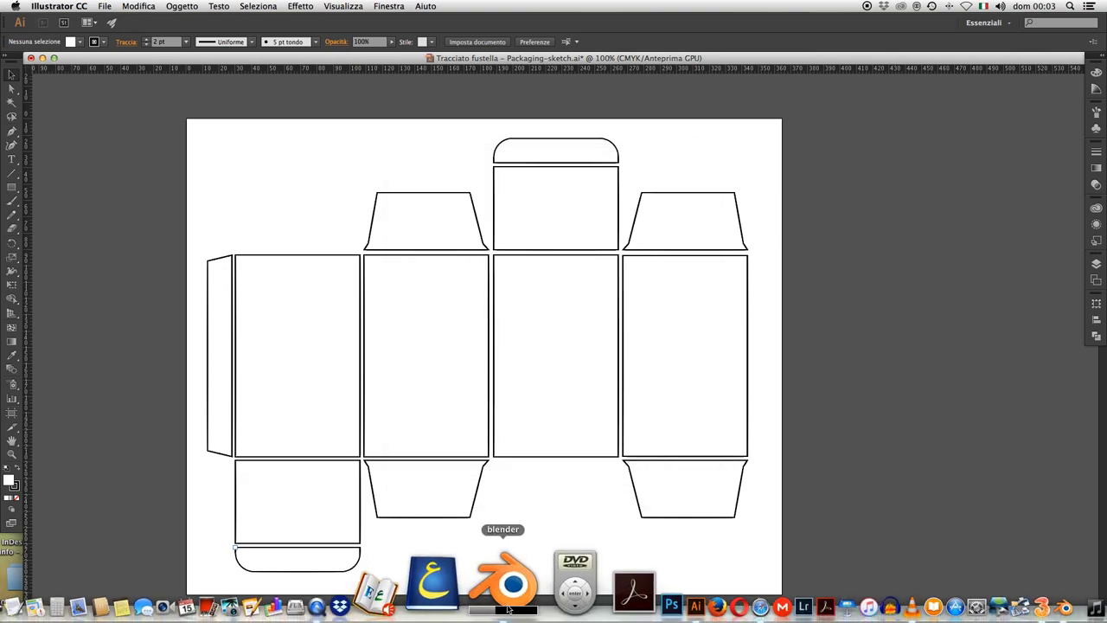
mouse_move(961, 584)
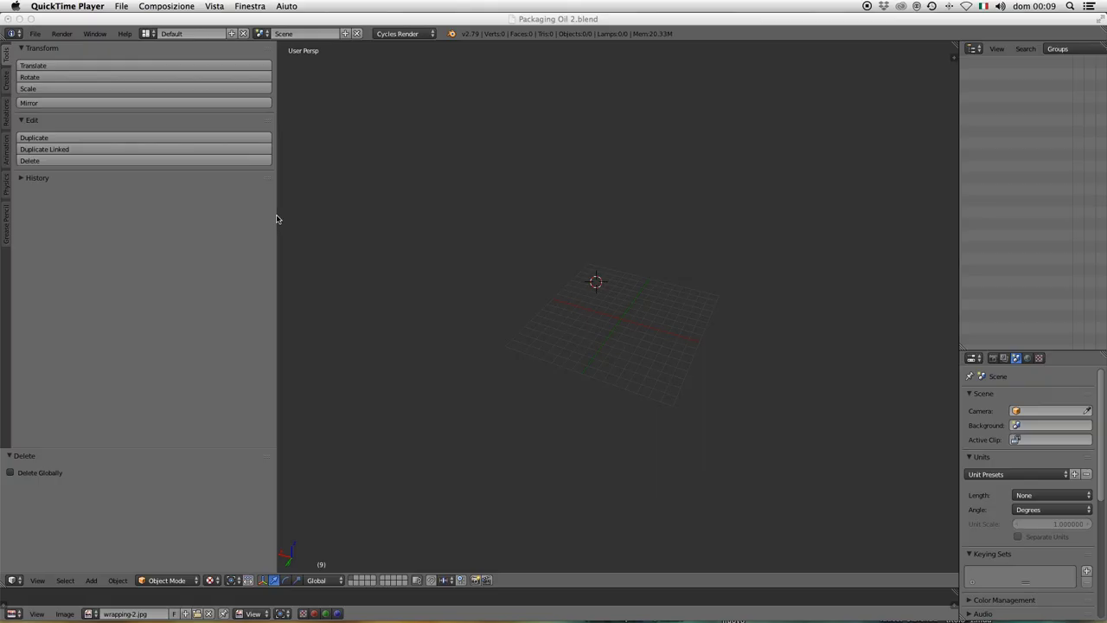
Step: In Blender, turn the top area into an enlarged User Preferences editor
left_click(277, 217)
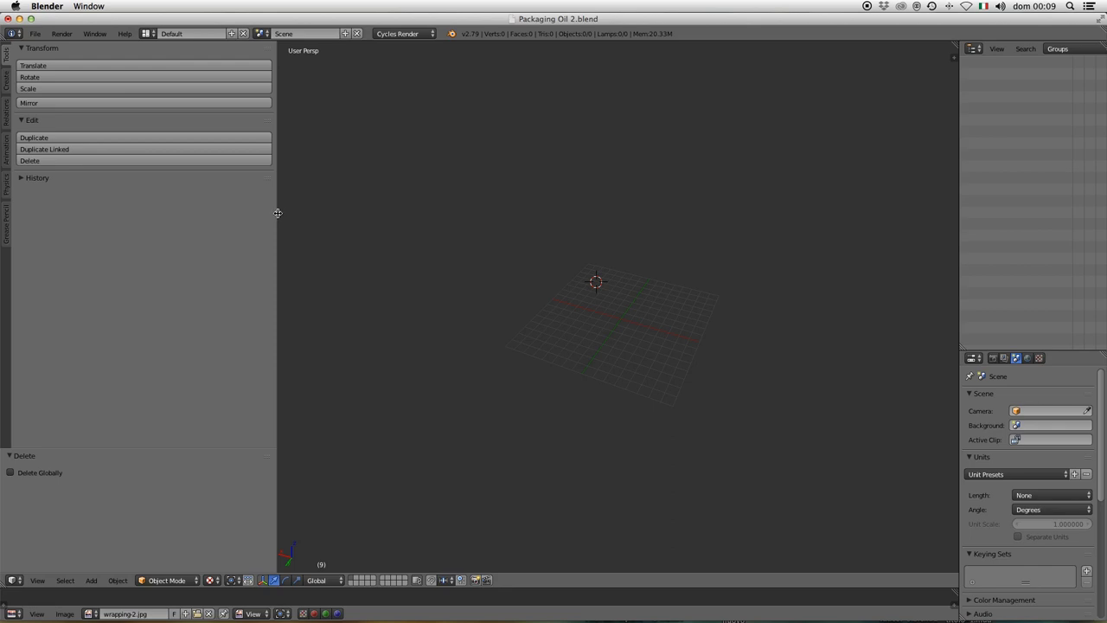
left_click_drag(277, 213, 79, 217)
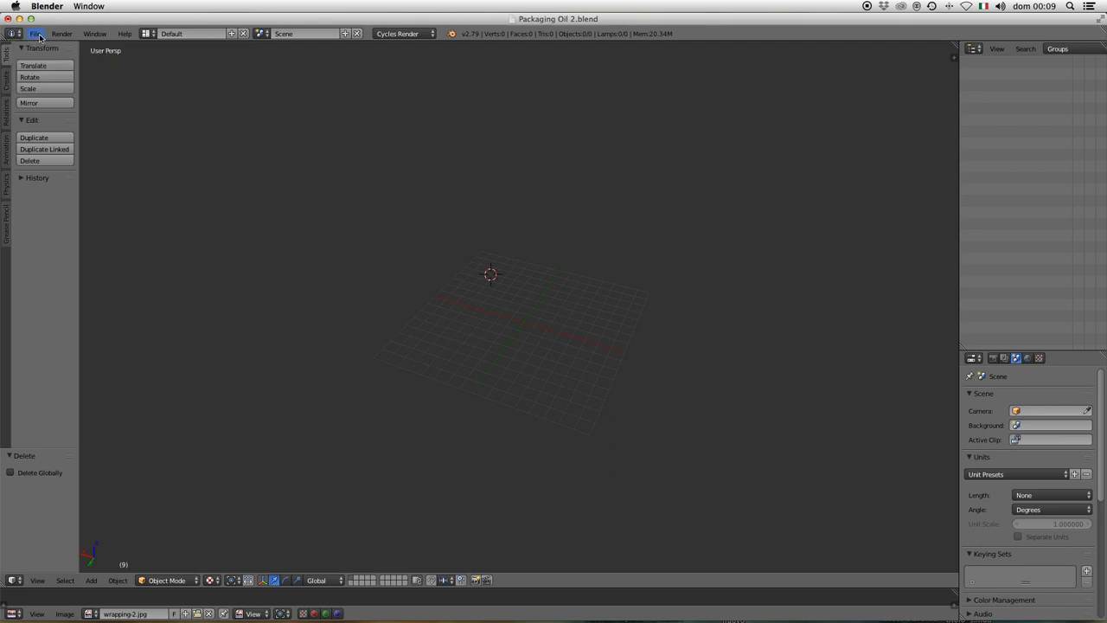
left_click(13, 34)
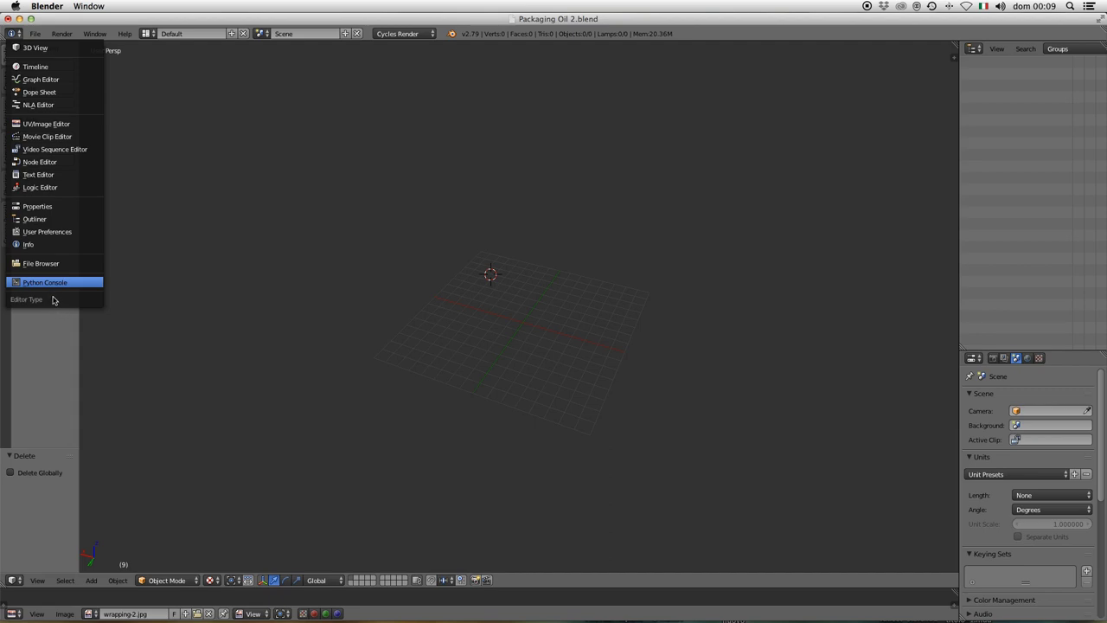
left_click(53, 232)
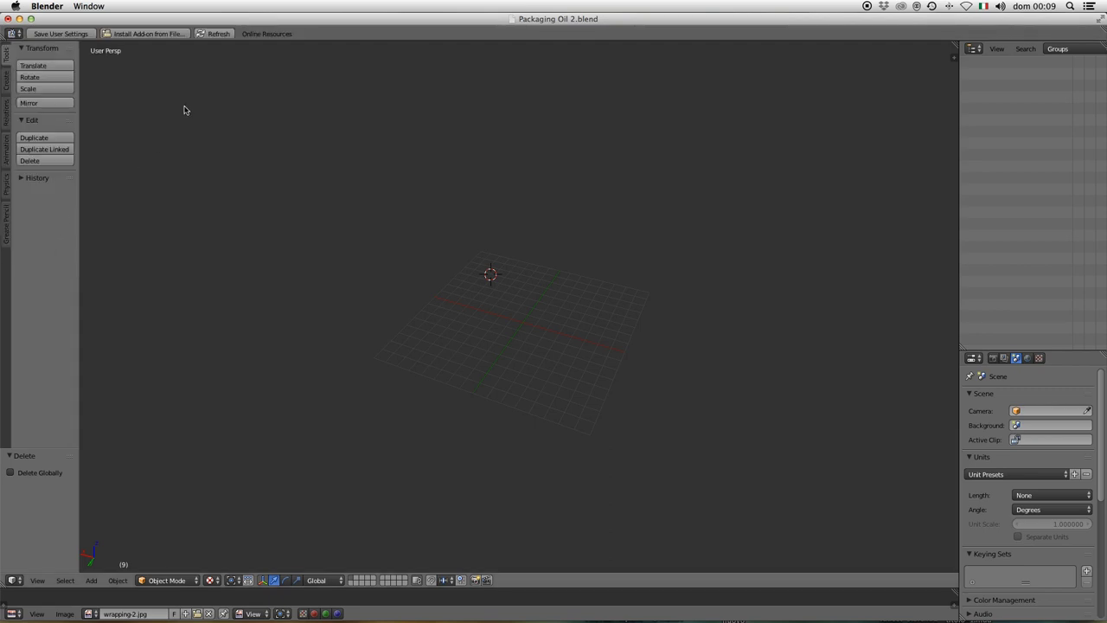
left_click_drag(207, 42, 216, 459)
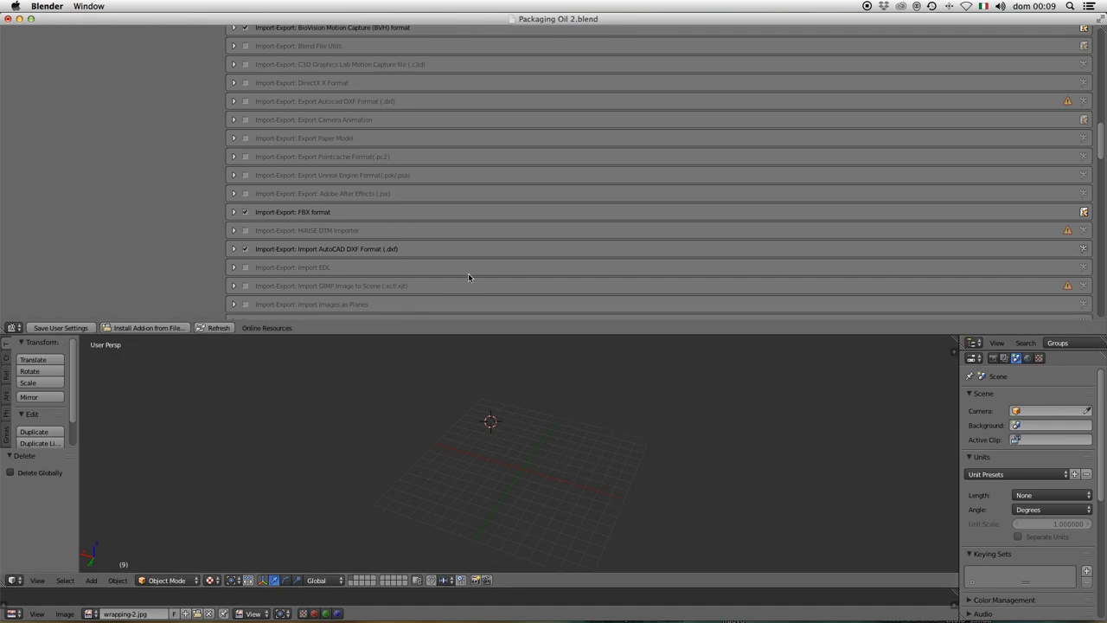
scroll(471, 228, "down", 3)
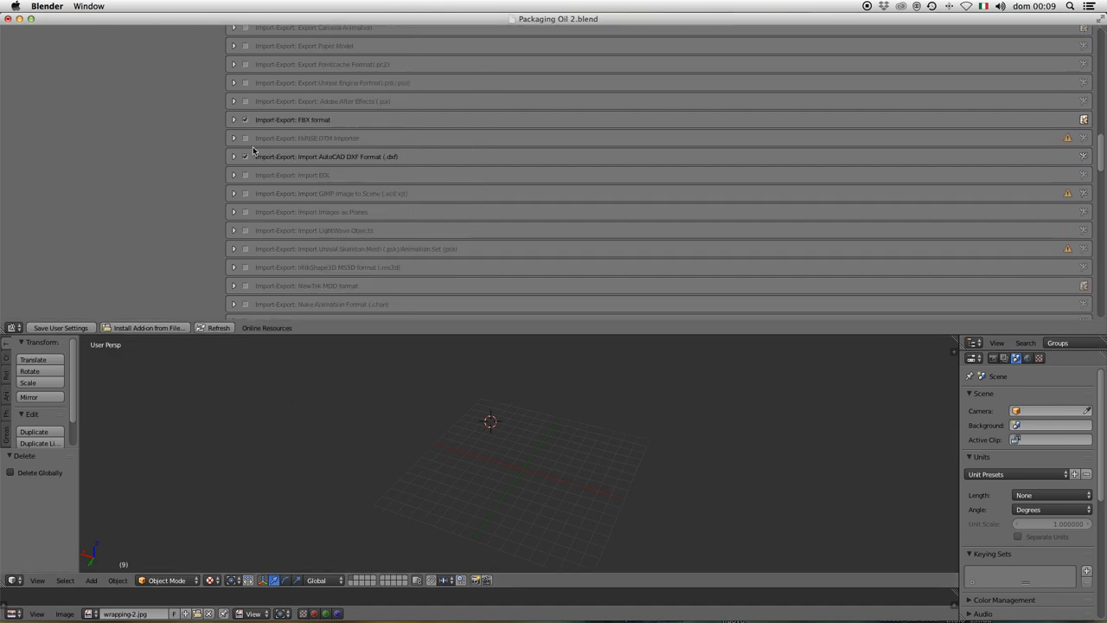
Step: Toggle the AutoCAD DXF import add-on and look through the Input preferences
left_click(245, 157)
left_click(245, 157)
left_click(245, 156)
scroll(277, 147, "up", 3)
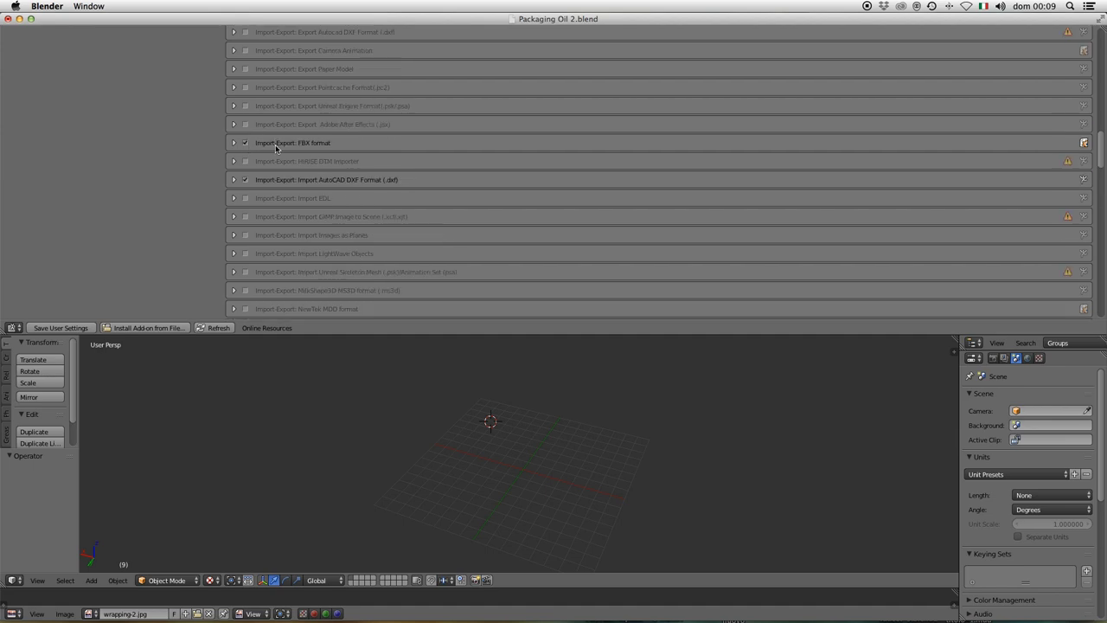
scroll(278, 146, "up", 3)
scroll(281, 143, "up", 3)
scroll(282, 142, "up", 3)
scroll(284, 143, "up", 3)
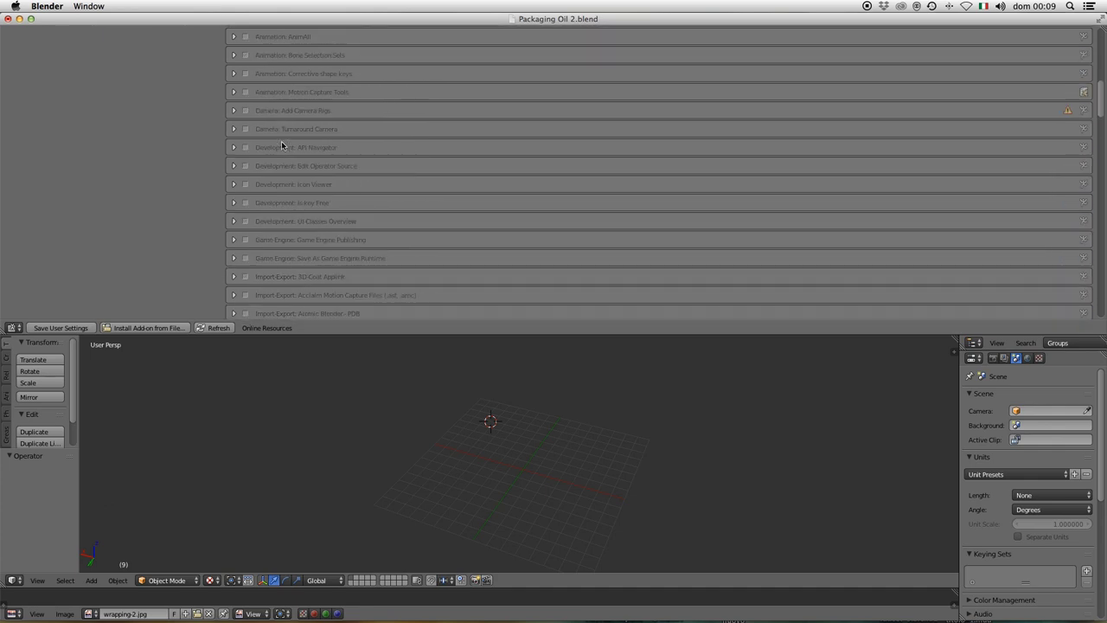
scroll(284, 144, "up", 3)
scroll(286, 147, "up", 3)
scroll(287, 148, "up", 3)
scroll(288, 152, "up", 2)
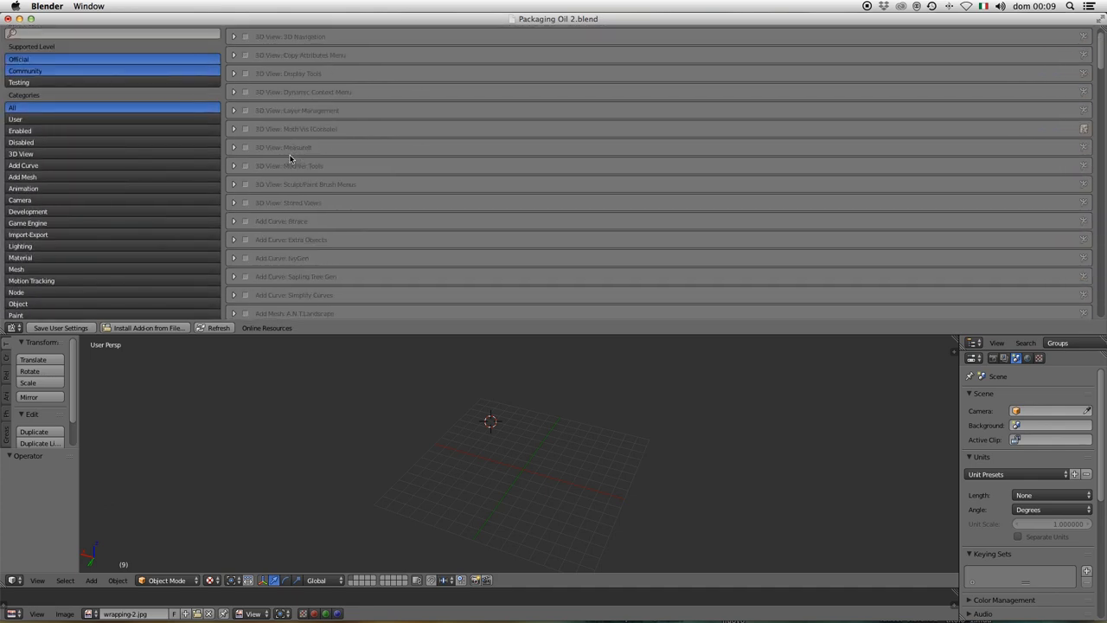
scroll(293, 156, "up", 3)
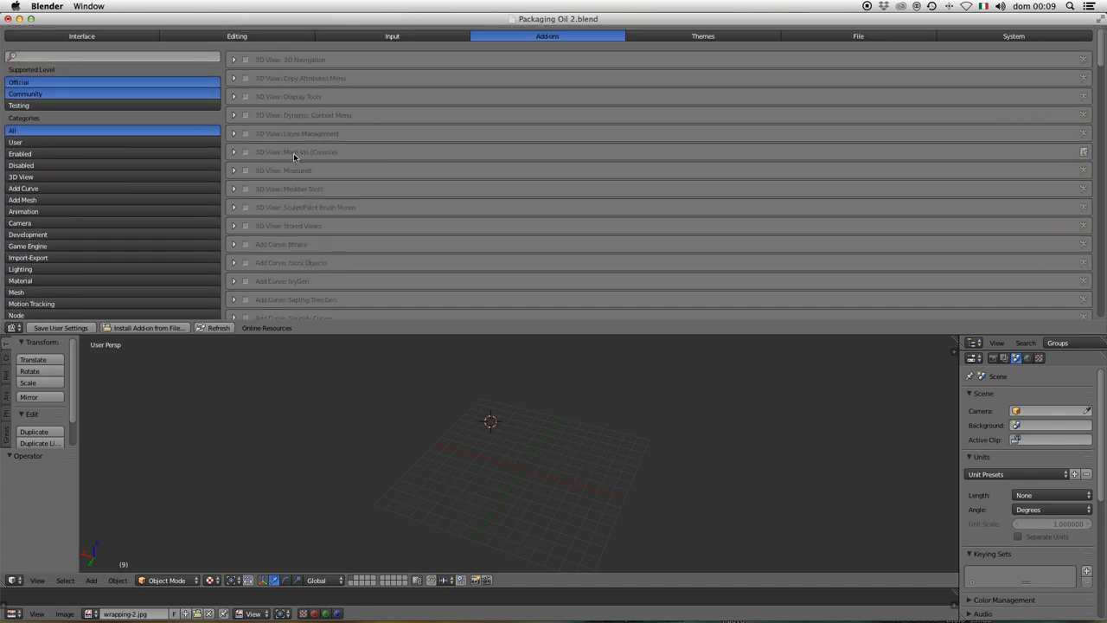
left_click(432, 37)
left_click(571, 36)
Step: Enable Import-Export: Import AutoCAD DXF Format (.dxf) and restore the full 3D viewport
scroll(441, 156, "down", 3)
scroll(441, 156, "down", 2)
scroll(441, 155, "down", 2)
scroll(441, 155, "down", 2)
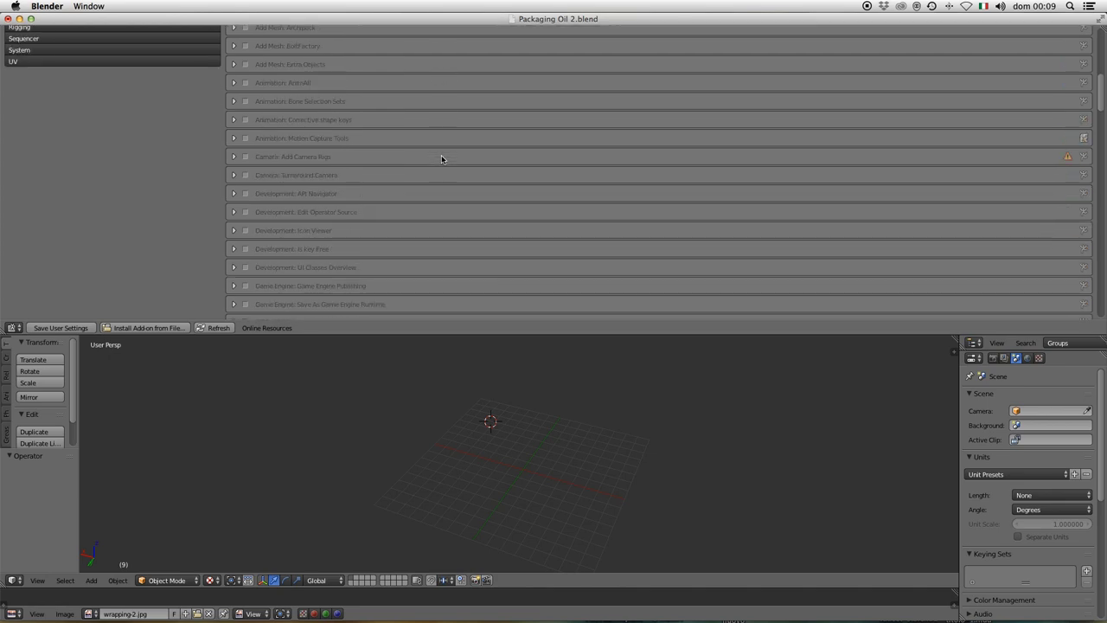
scroll(441, 155, "down", 3)
scroll(441, 155, "down", 2)
scroll(441, 155, "down", 3)
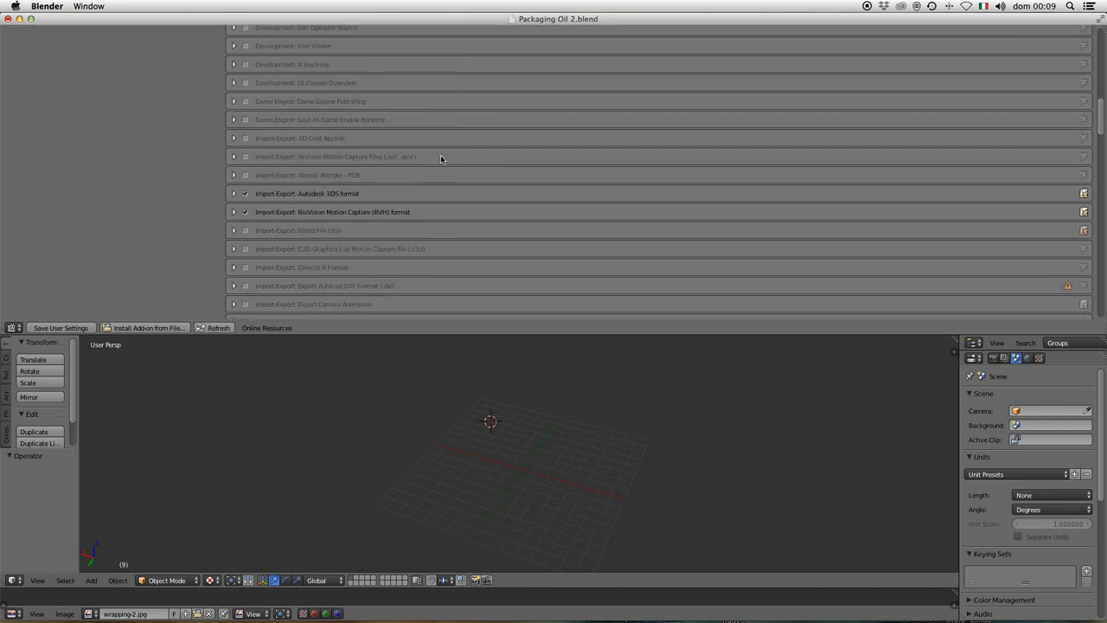
scroll(440, 158, "down", 5)
scroll(440, 157, "down", 2)
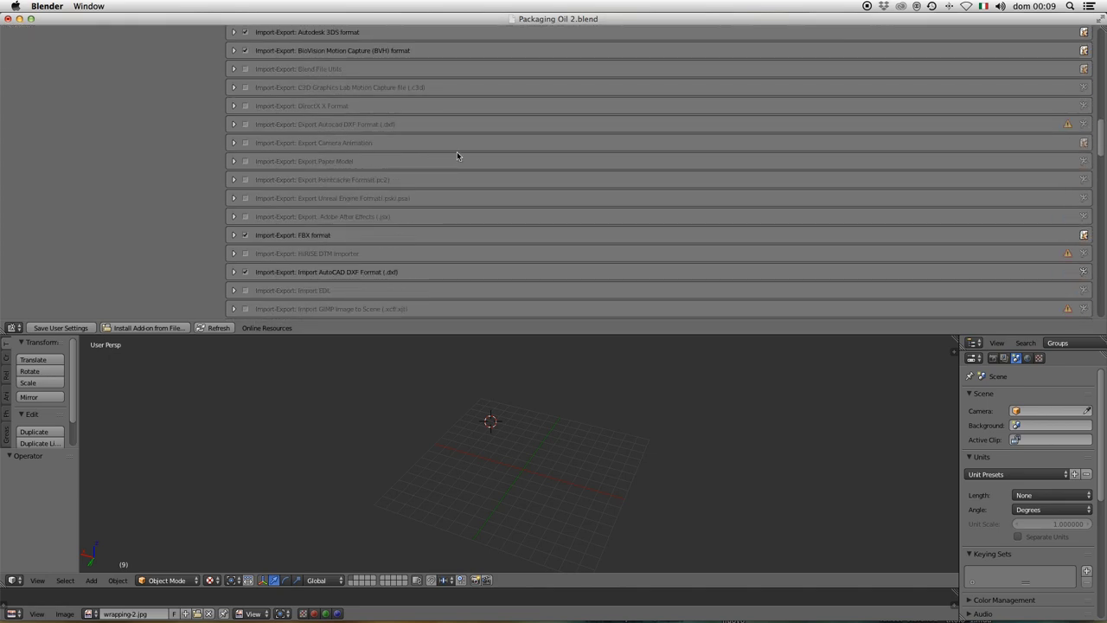
scroll(457, 154, "down", 3)
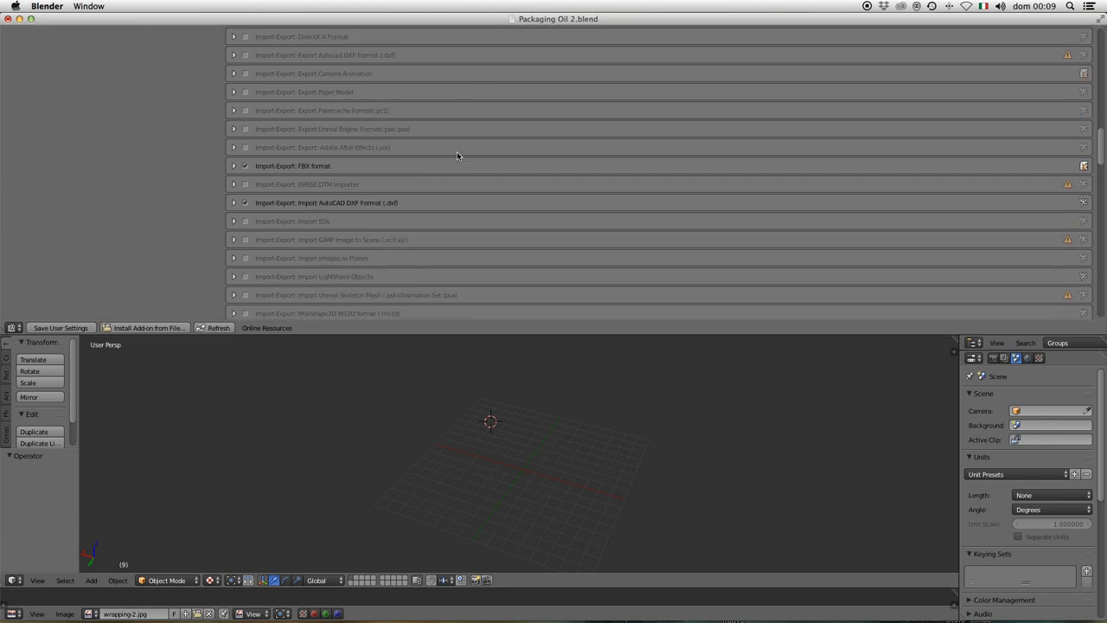
left_click(245, 203)
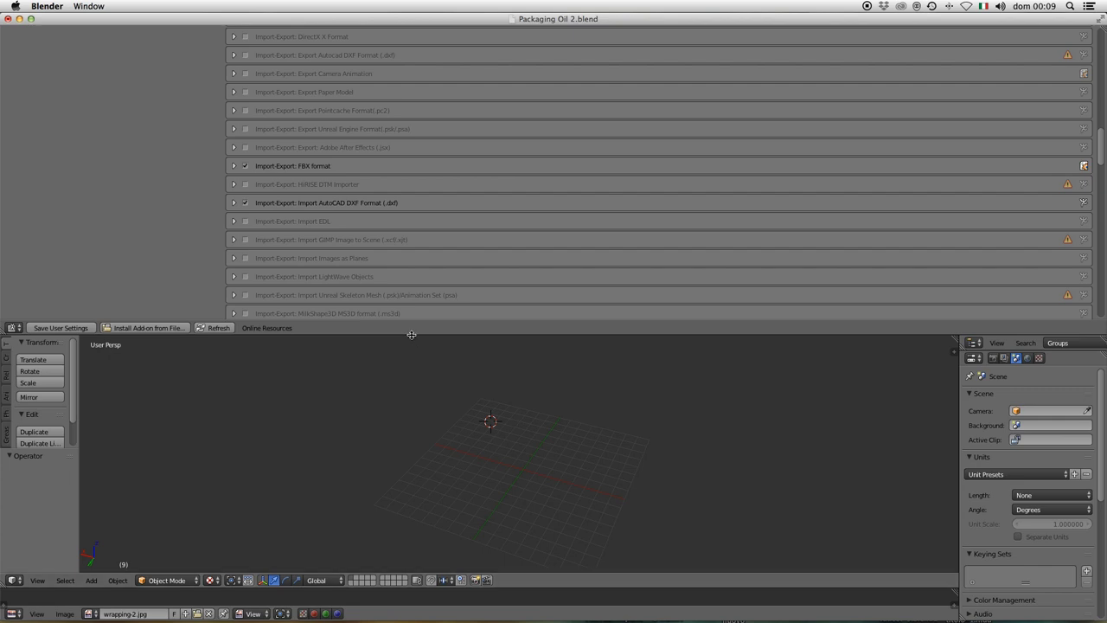
left_click_drag(409, 334, 379, 30)
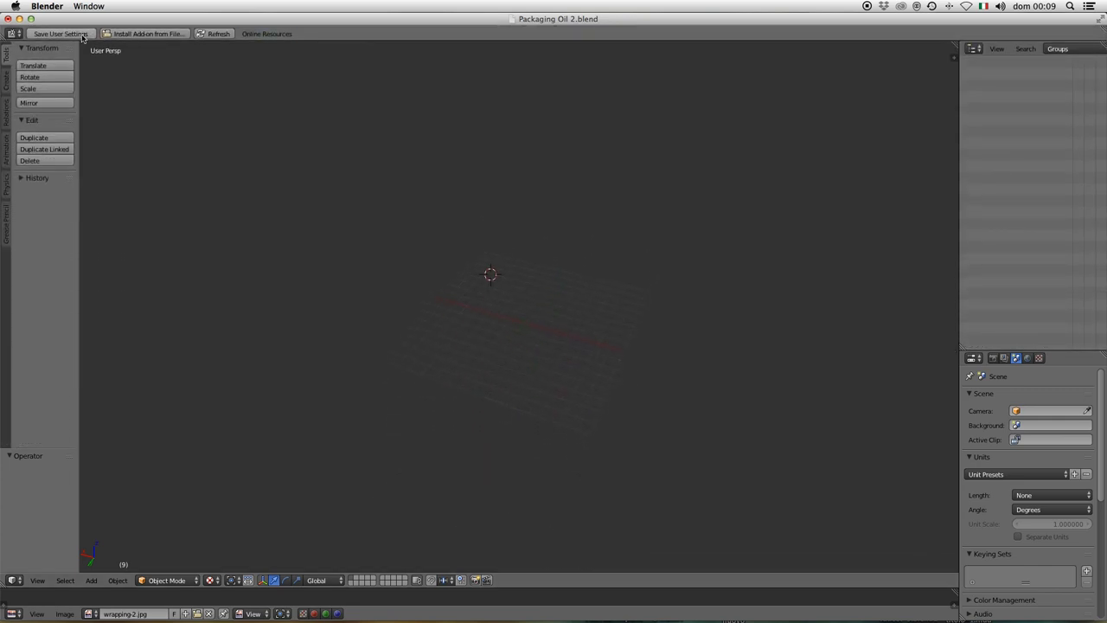
Step: Switch the top area back to Info and start an AutoCAD DXF import
left_click(15, 33)
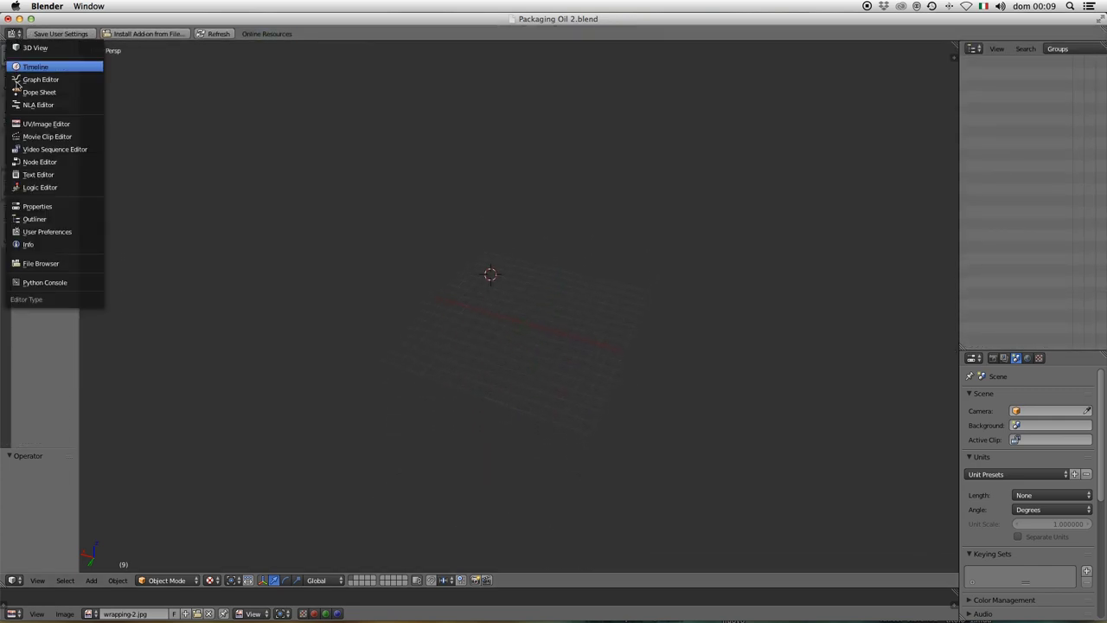
left_click(28, 243)
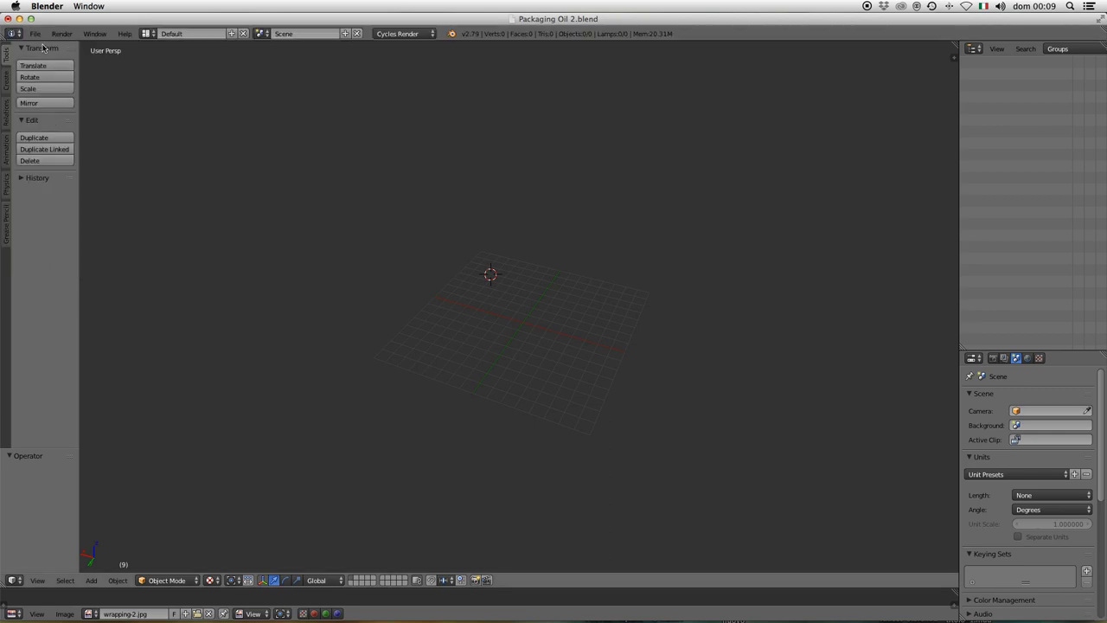
left_click(35, 33)
mouse_move(54, 253)
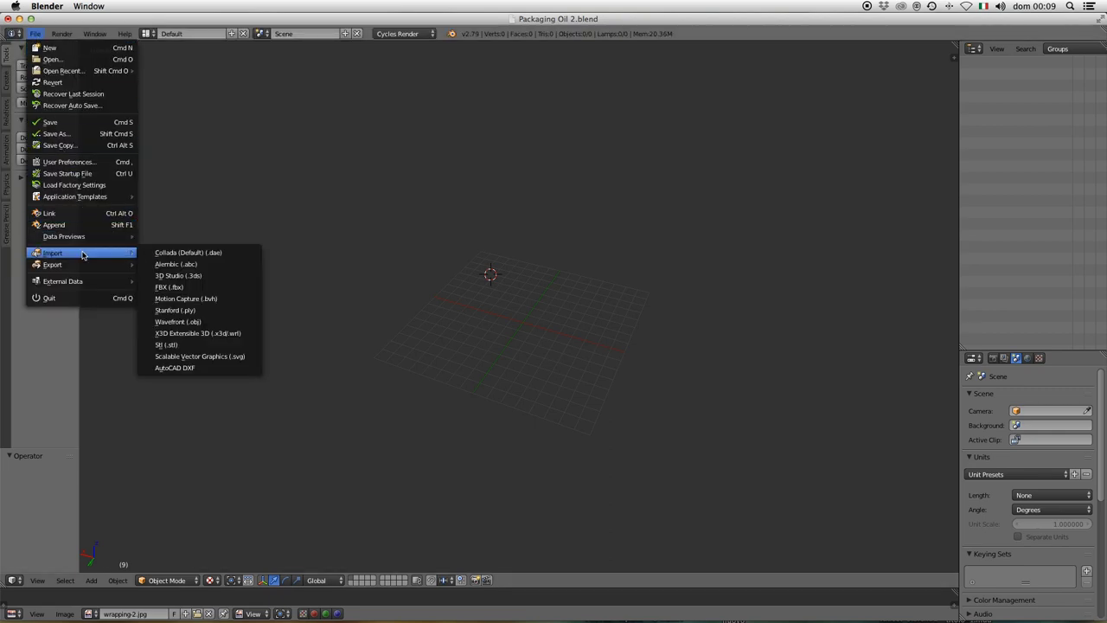
left_click(235, 368)
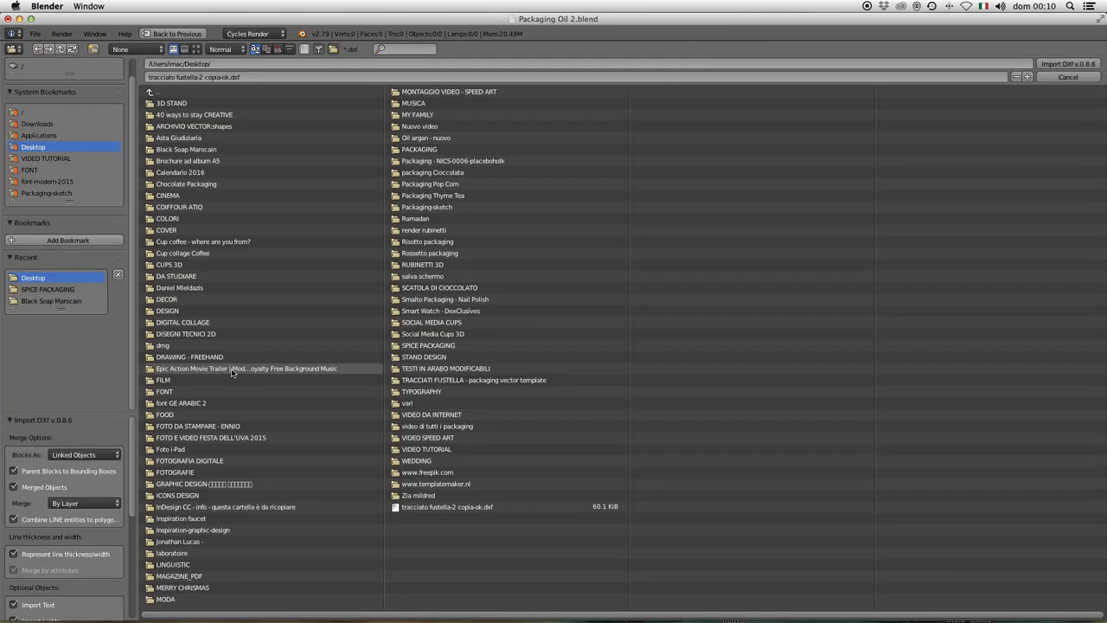
Step: Browse to the Packaging-sketch folder and import Packaging-sketch.dxf
left_click(53, 297)
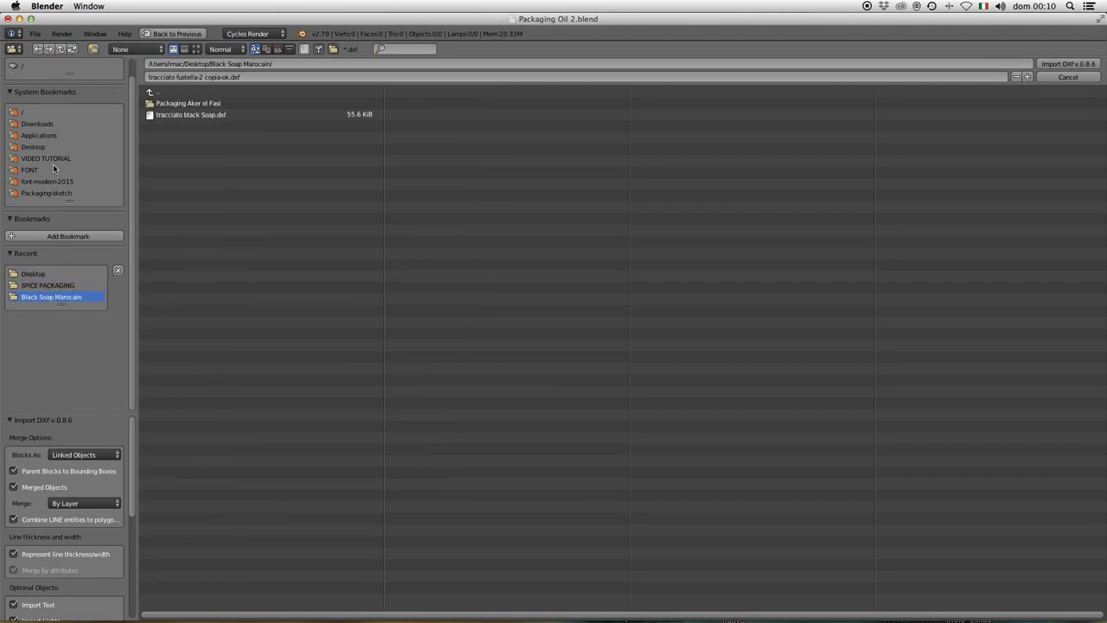
left_click(48, 193)
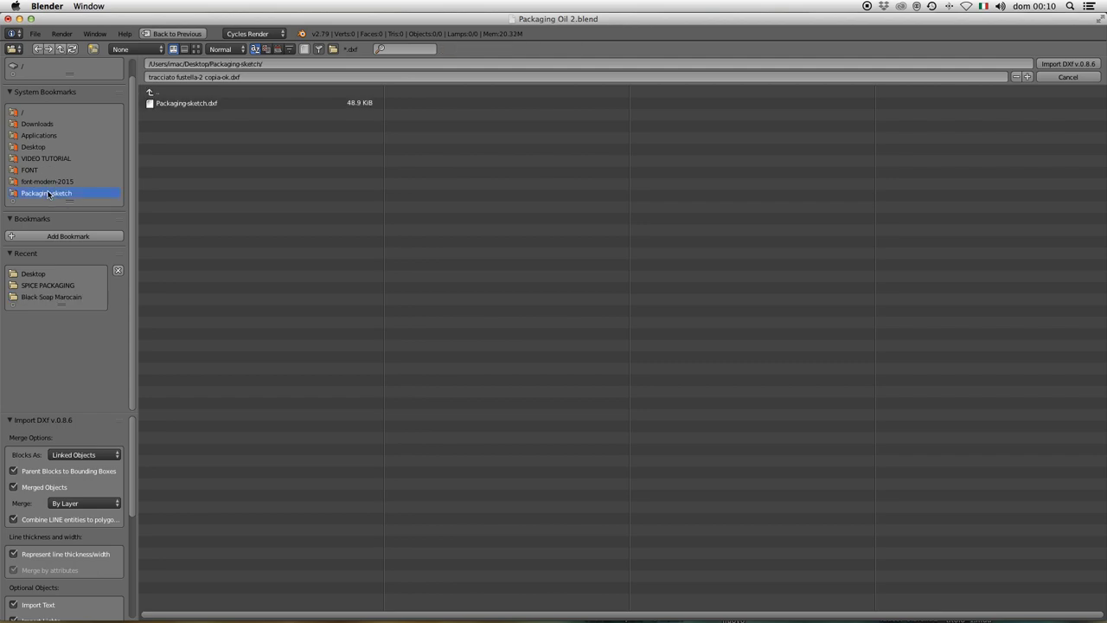
left_click(223, 104)
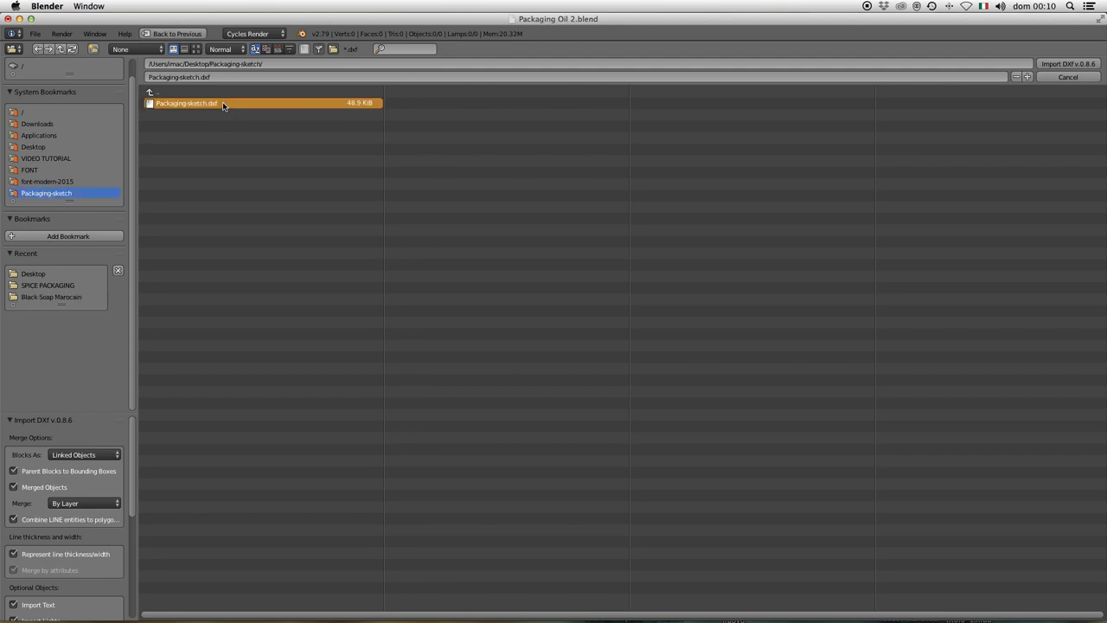
double_click(223, 105)
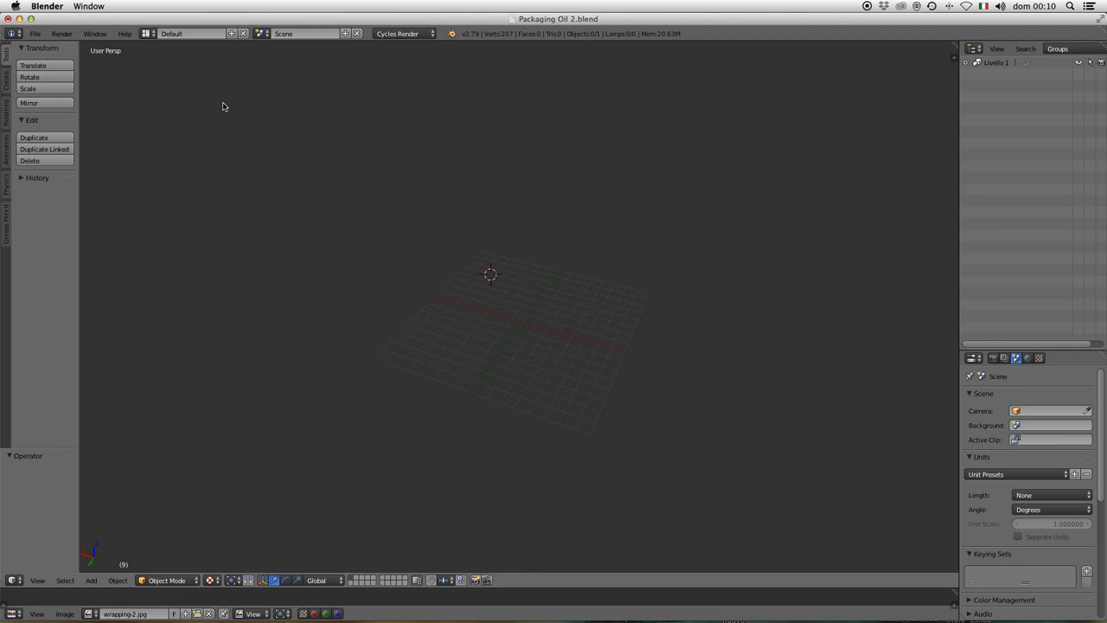
Step: Select the imported Livello 1 net and scale it uniformly to about 1.639
key("a")
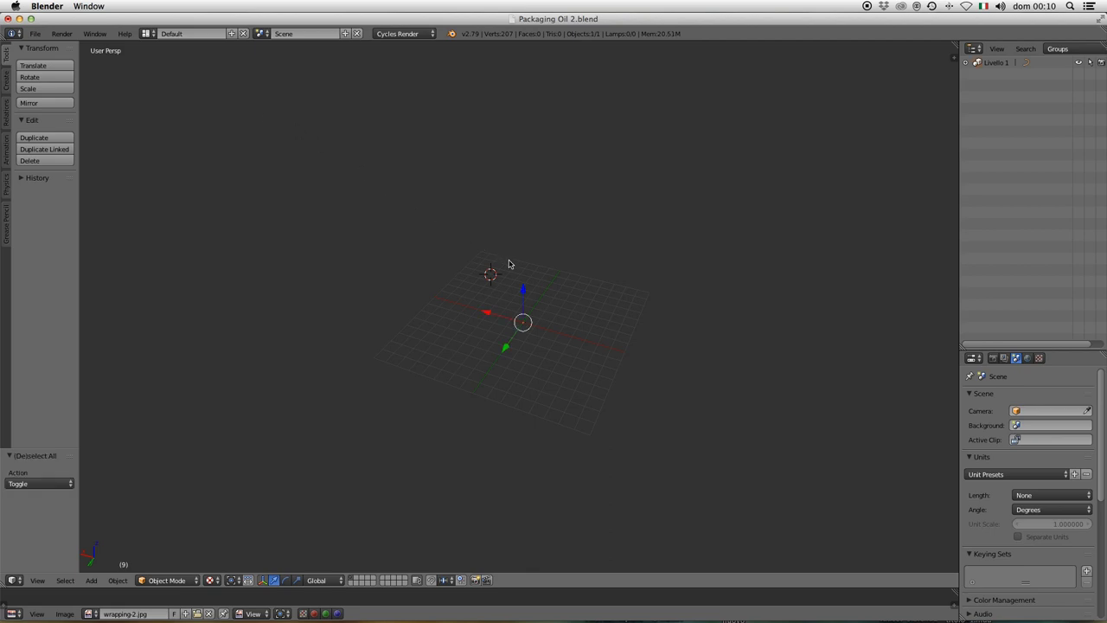
key("s")
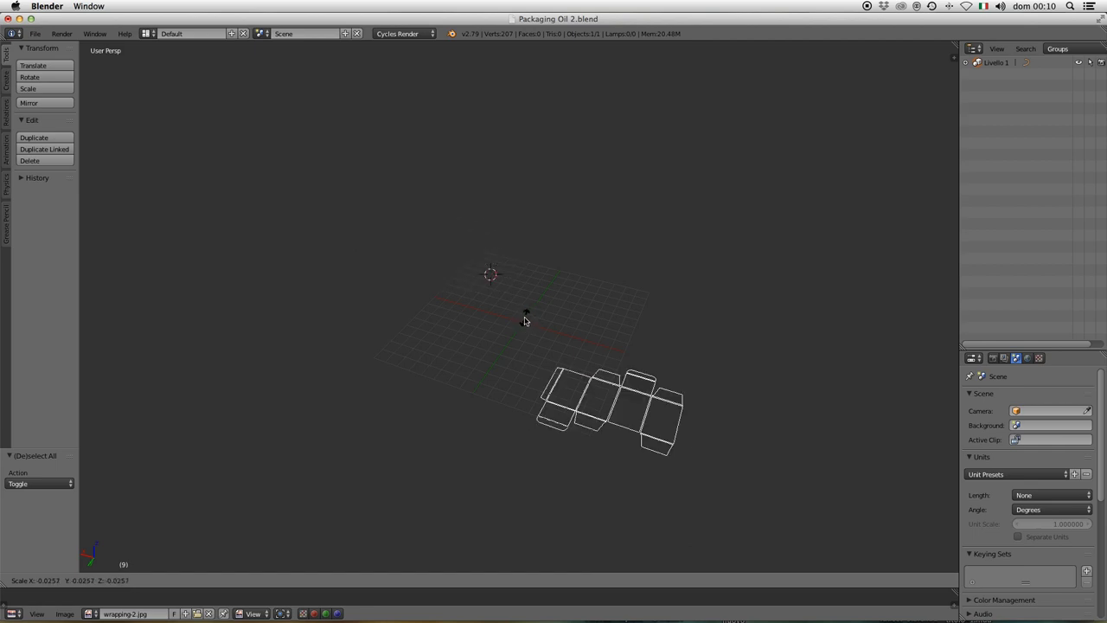
left_click(529, 322)
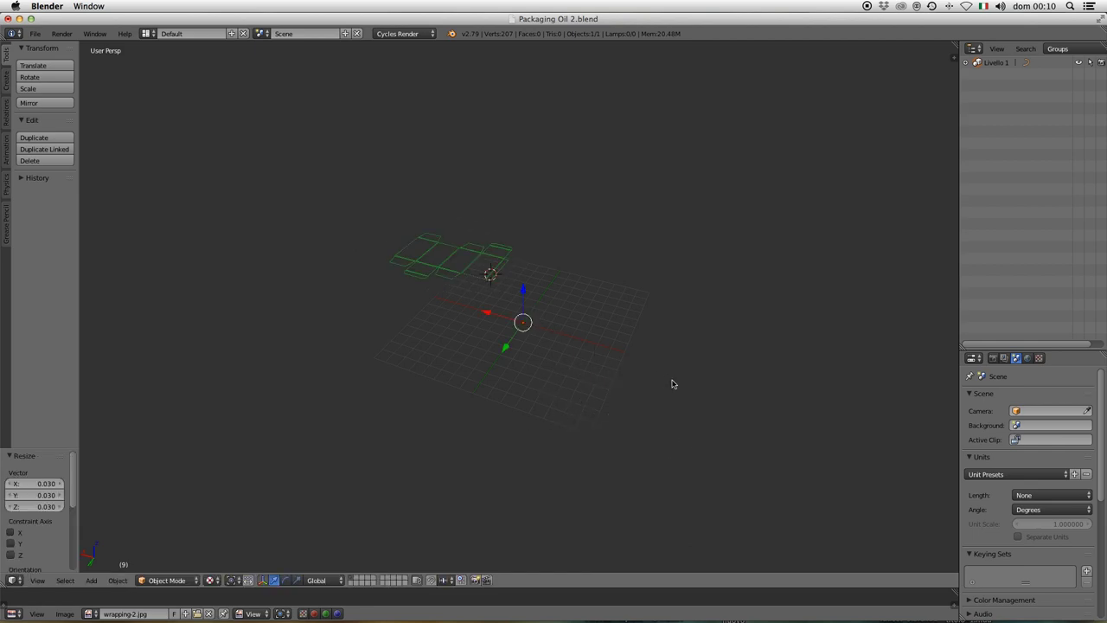
key("s")
left_click(601, 355)
key("s")
left_click(621, 371)
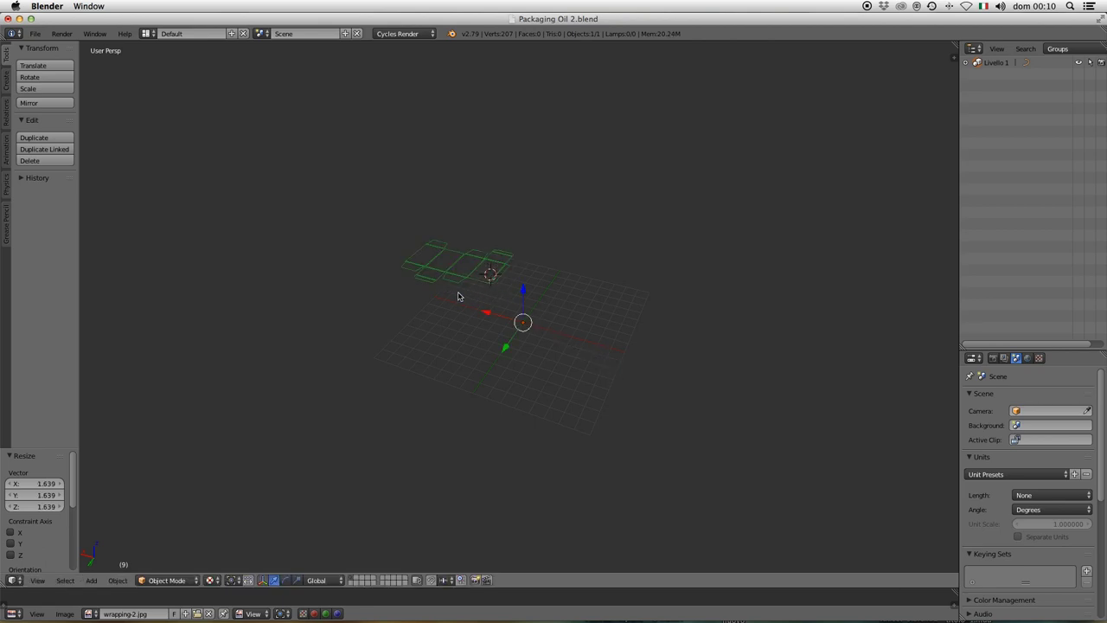
mouse_move(484, 296)
middle_mouse_down()
mouse_move(559, 272)
mouse_move(385, 365)
middle_mouse_up()
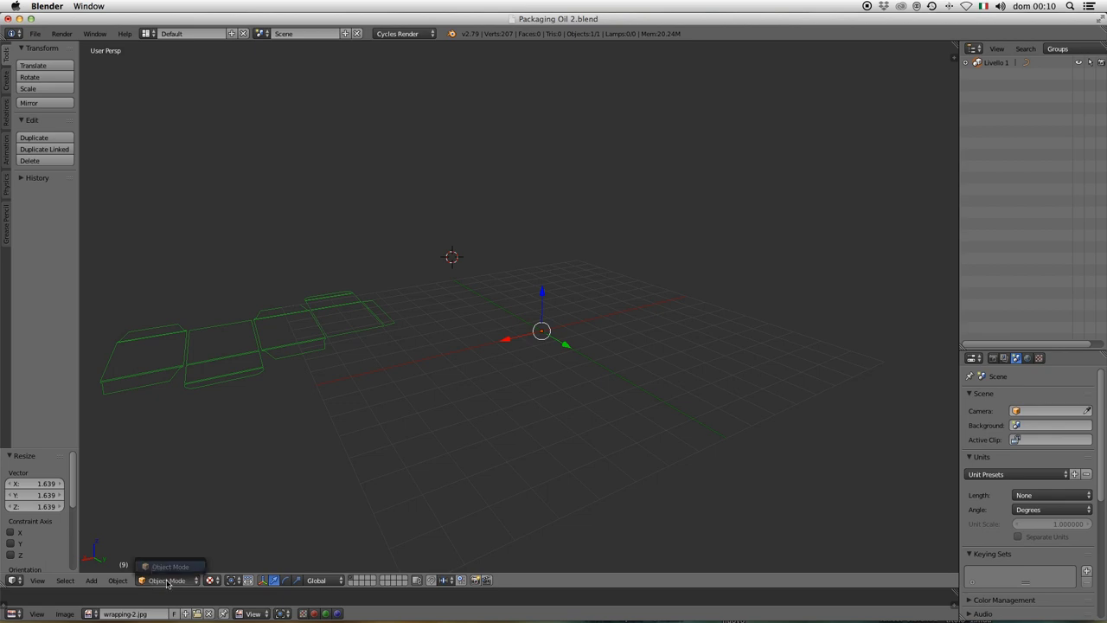
left_click(122, 583)
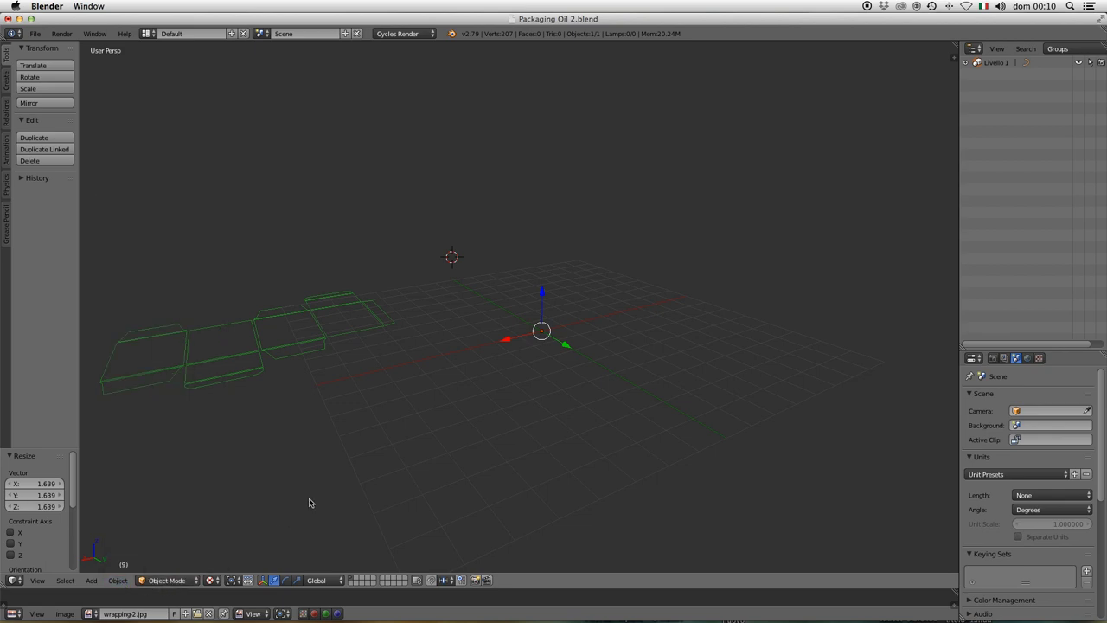
key("a")
key("a")
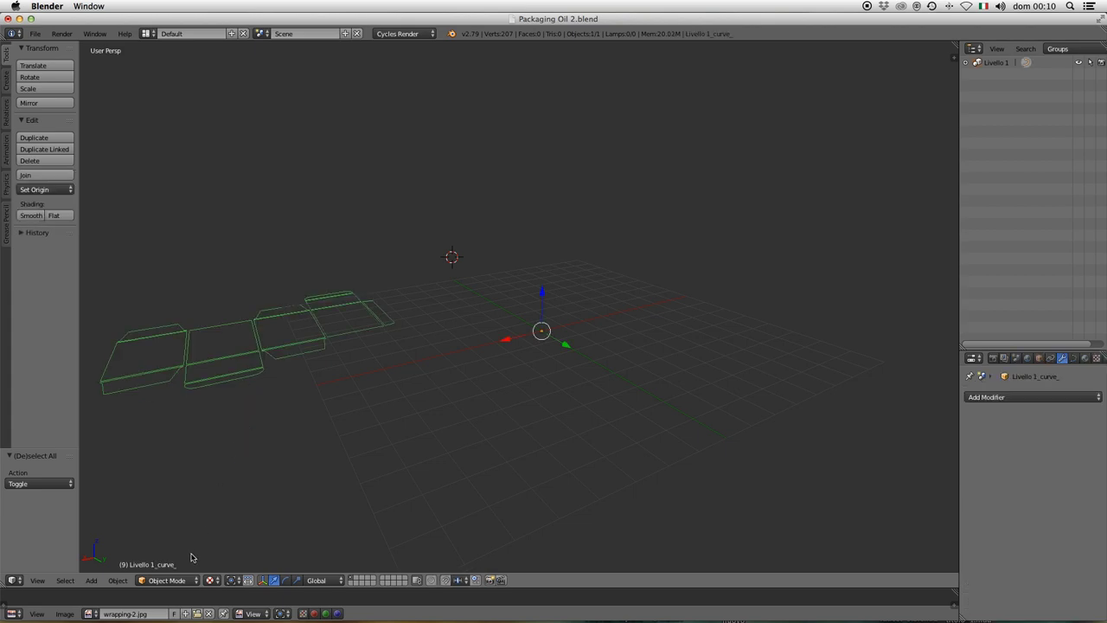
Step: In Edit Mode, move all Livello 1 points along X and Y onto the origin
left_click(180, 580)
left_click(179, 555)
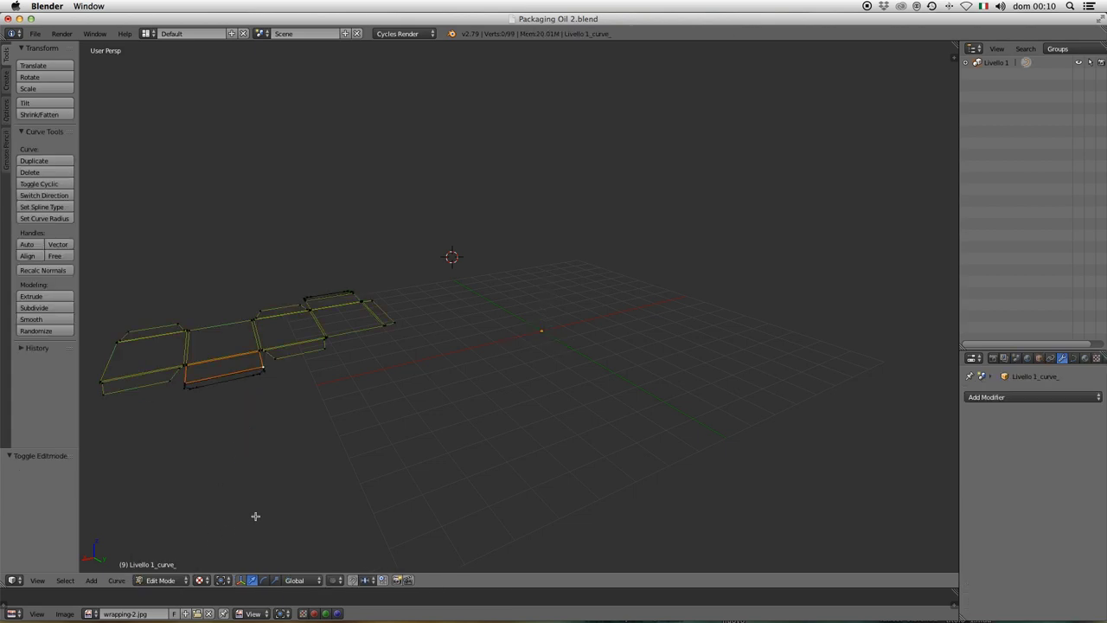
key("a")
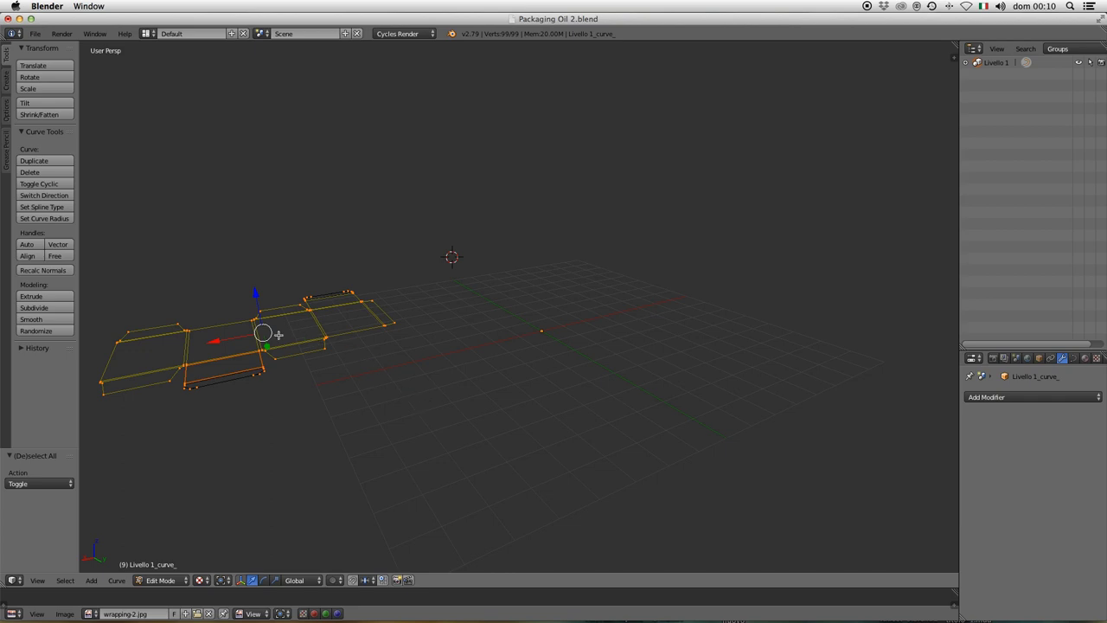
left_click_drag(215, 342, 430, 298)
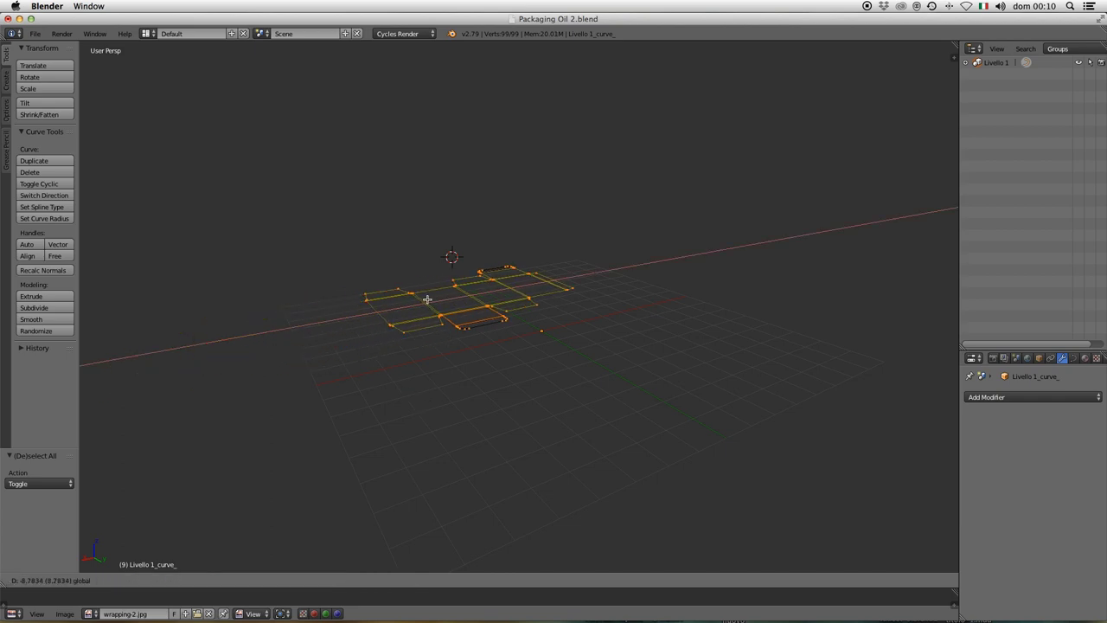
left_click_drag(500, 305, 468, 357)
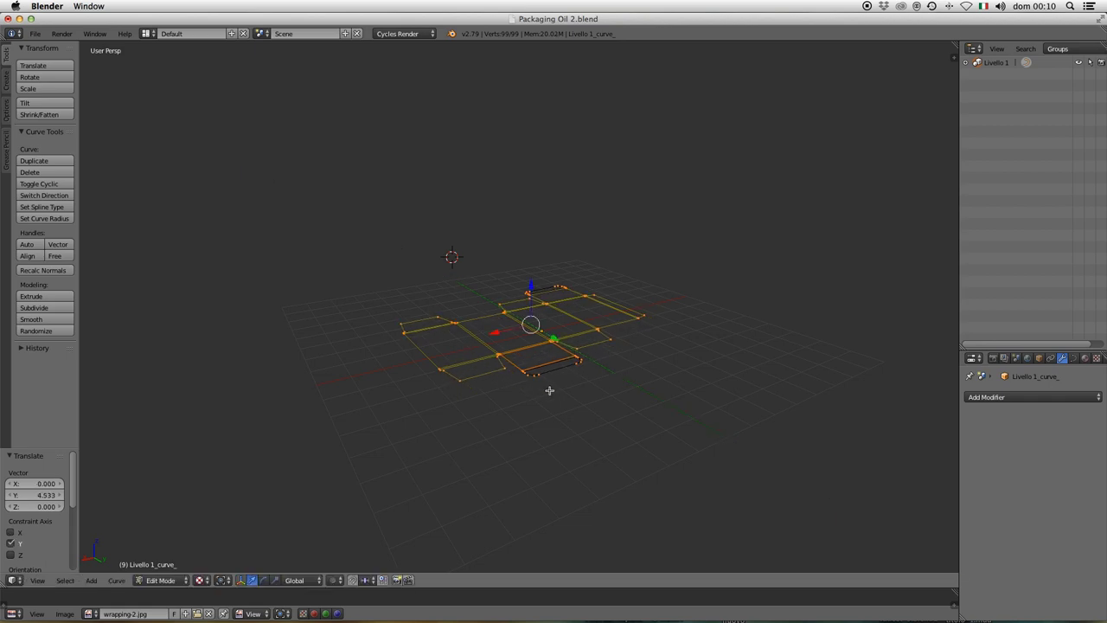
mouse_move(550, 390)
middle_mouse_down()
mouse_move(628, 398)
mouse_move(672, 386)
mouse_move(614, 378)
mouse_move(590, 357)
middle_mouse_up()
scroll(589, 411, "up", 3)
left_click_drag(557, 320, 593, 328)
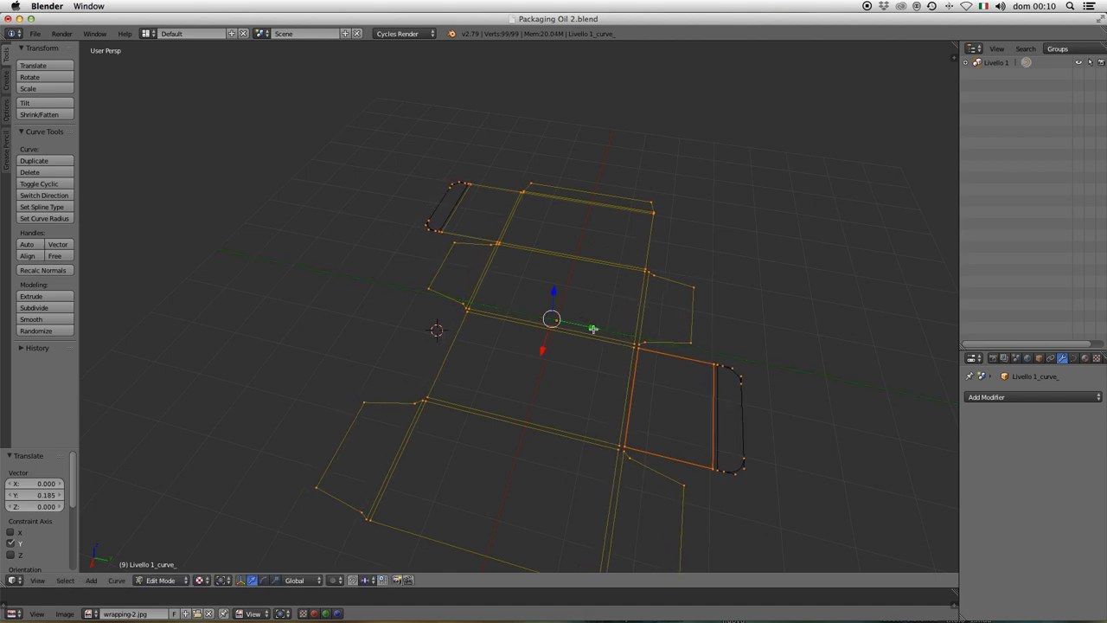
mouse_move(579, 342)
middle_mouse_down()
mouse_move(605, 348)
mouse_move(599, 311)
middle_mouse_up()
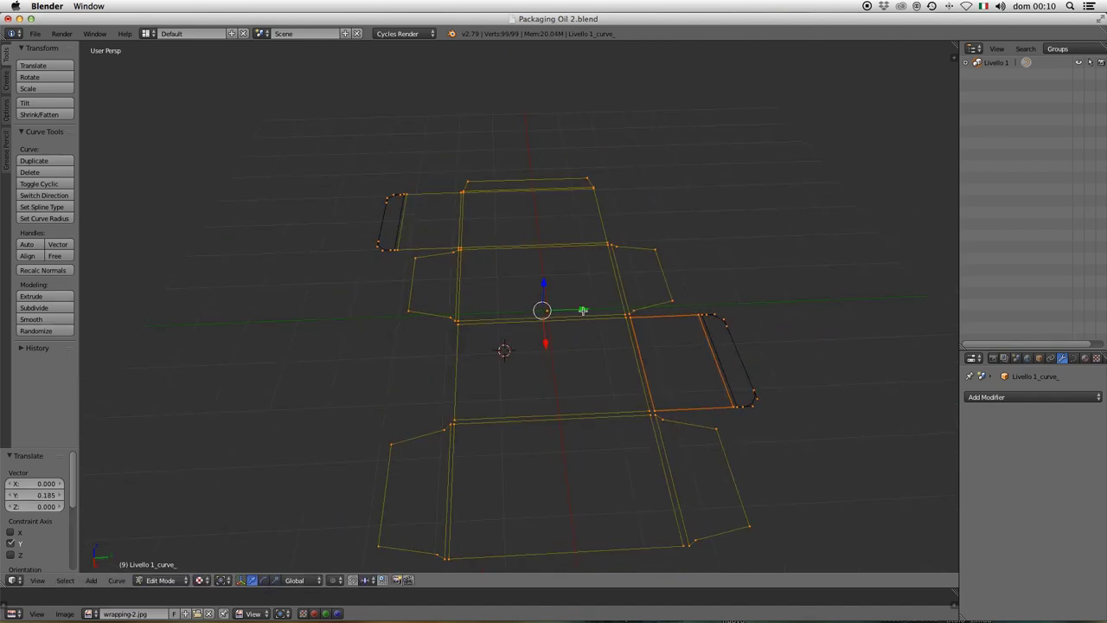
left_click_drag(583, 310, 410, 458)
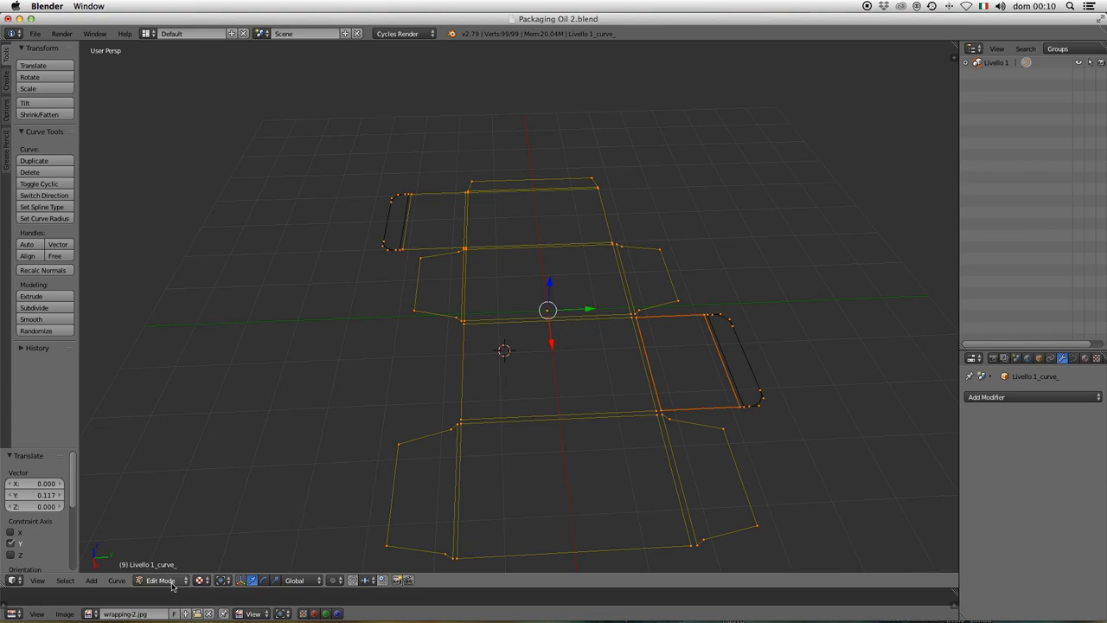
left_click(168, 580)
left_click(170, 571)
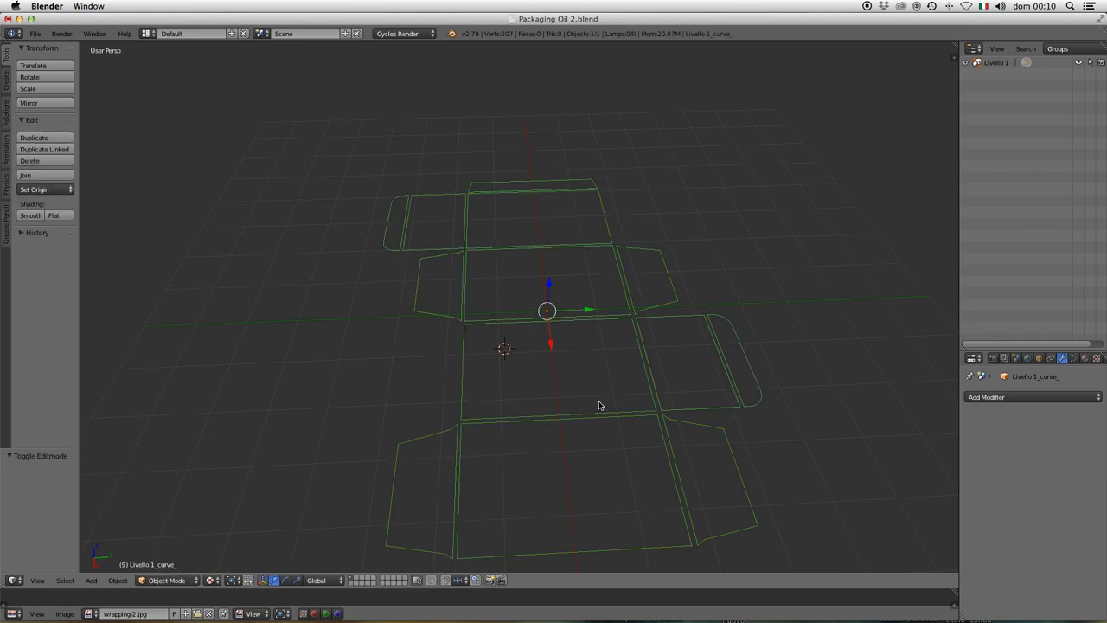
Step: Convert the Livello 1 die-line curve to a mesh with Object > Convert to > Mesh
middle_click_drag(597, 407, 496, 354)
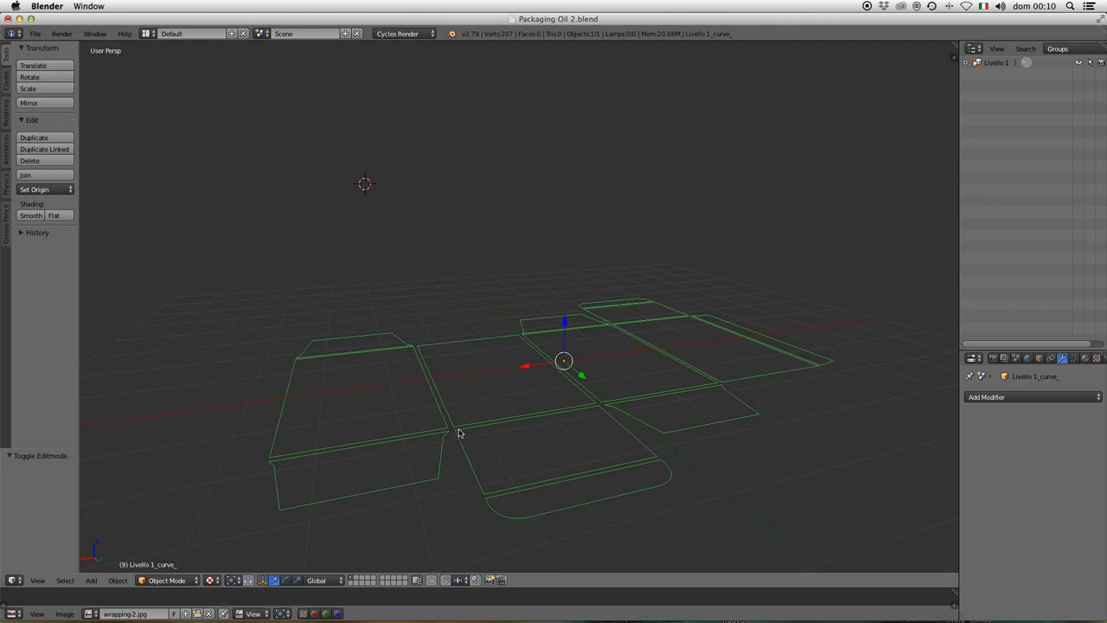
left_click(119, 581)
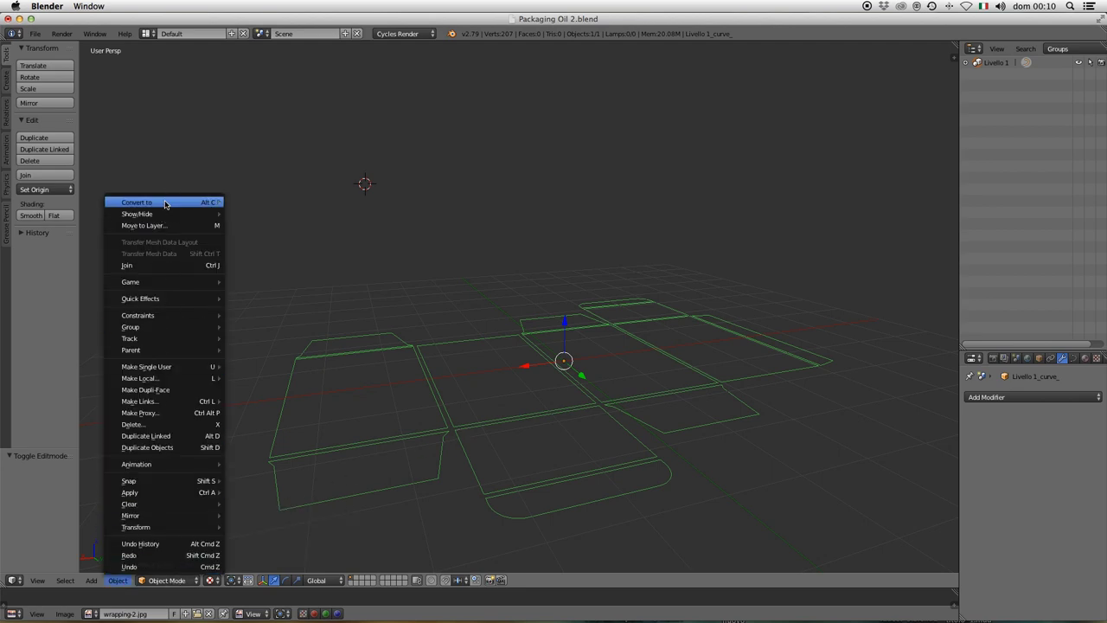
left_click(257, 214)
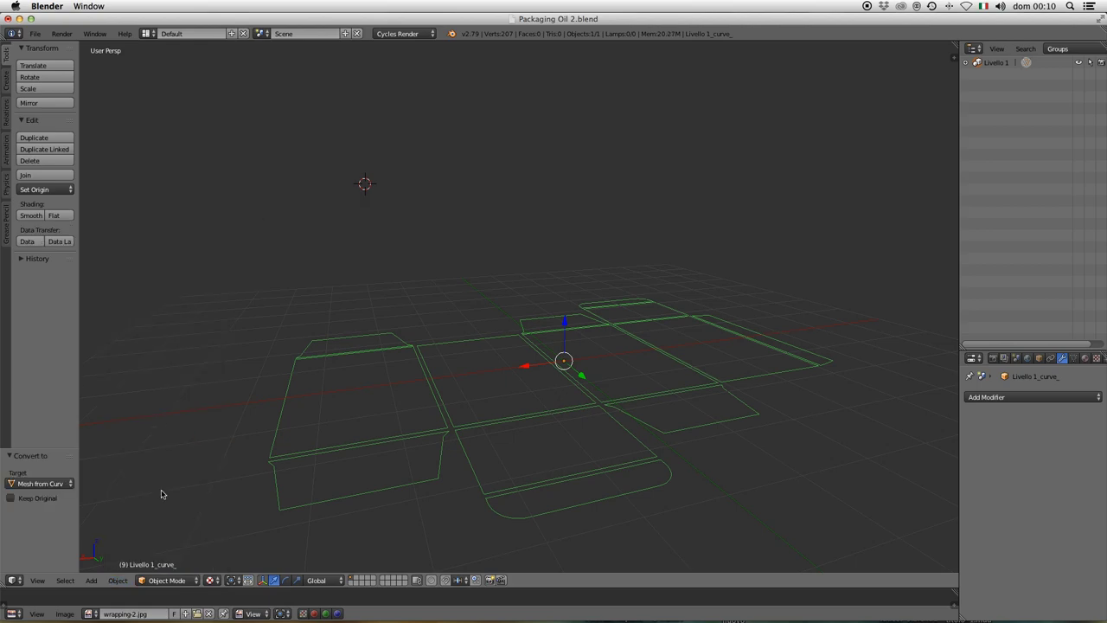
left_click(119, 581)
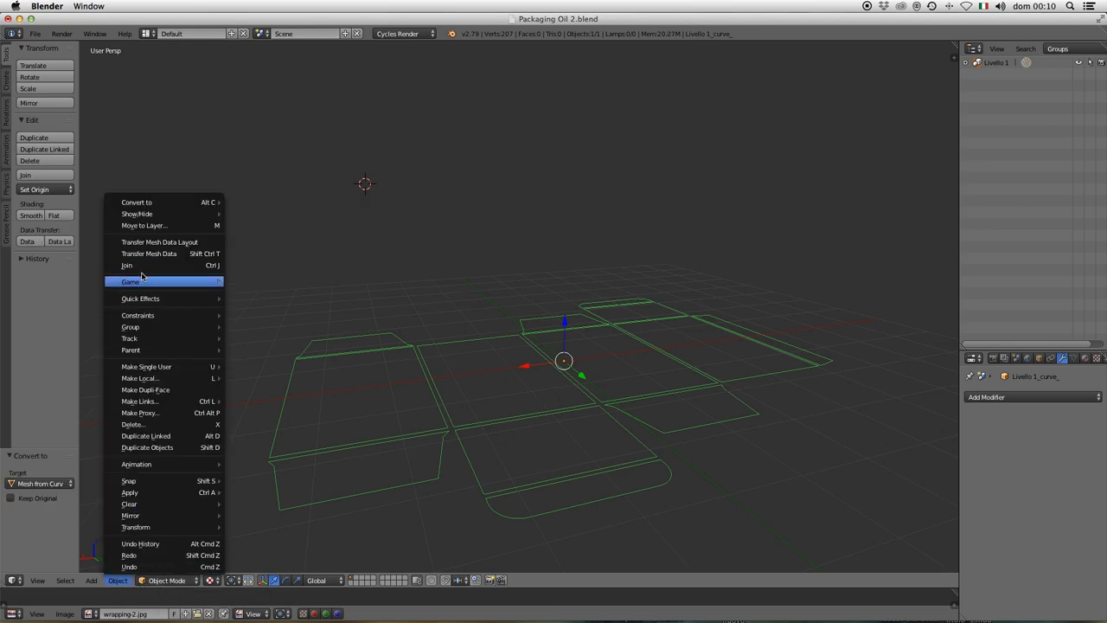
mouse_move(143, 203)
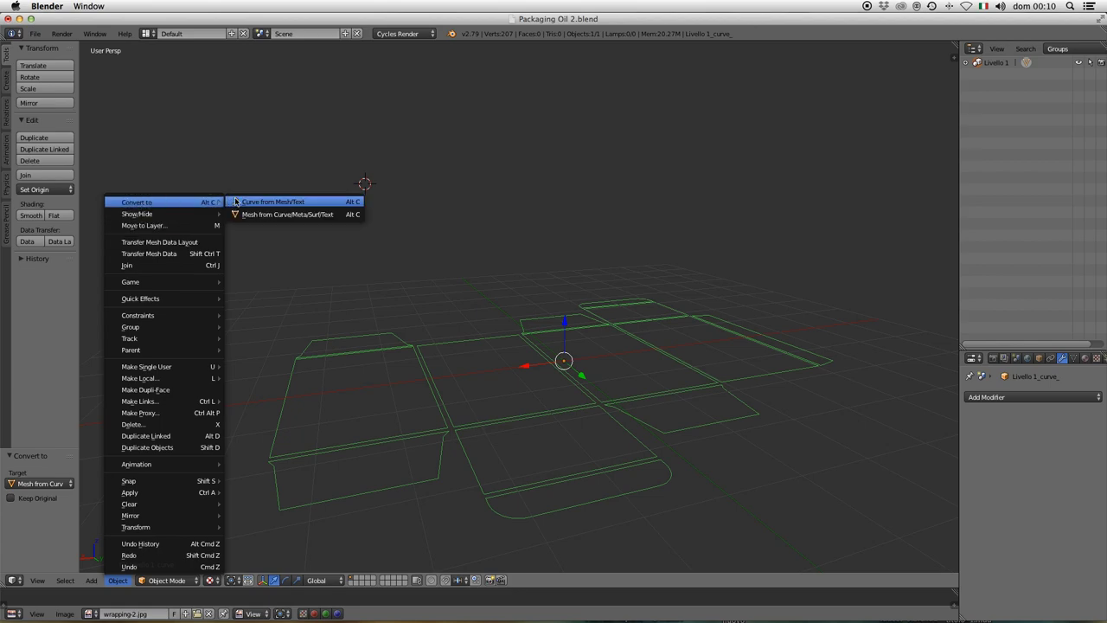
left_click(257, 216)
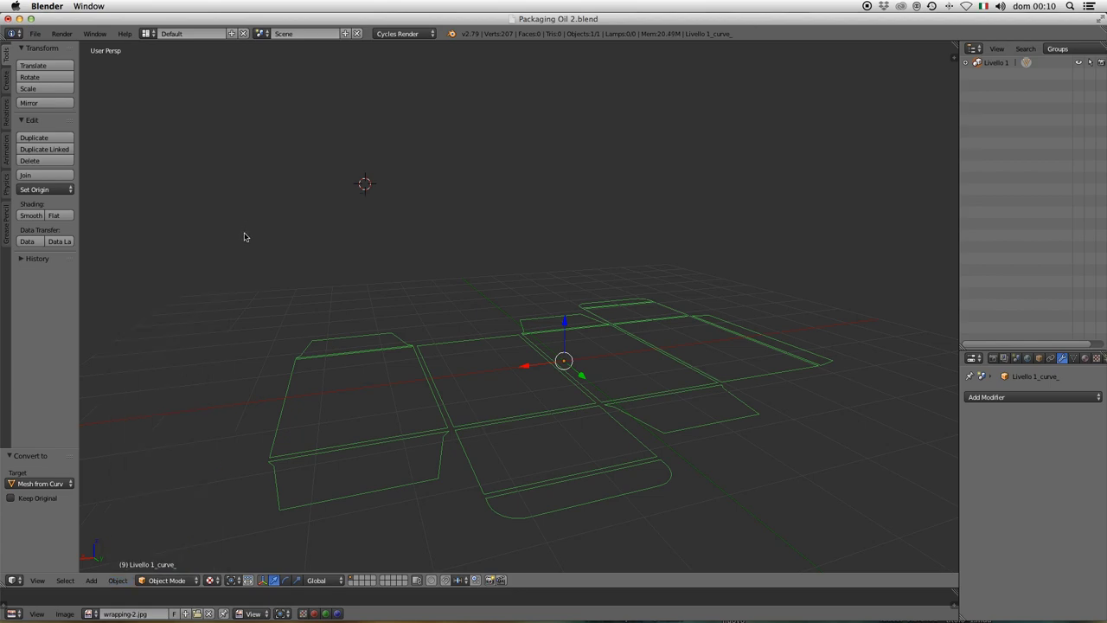
left_click(169, 580)
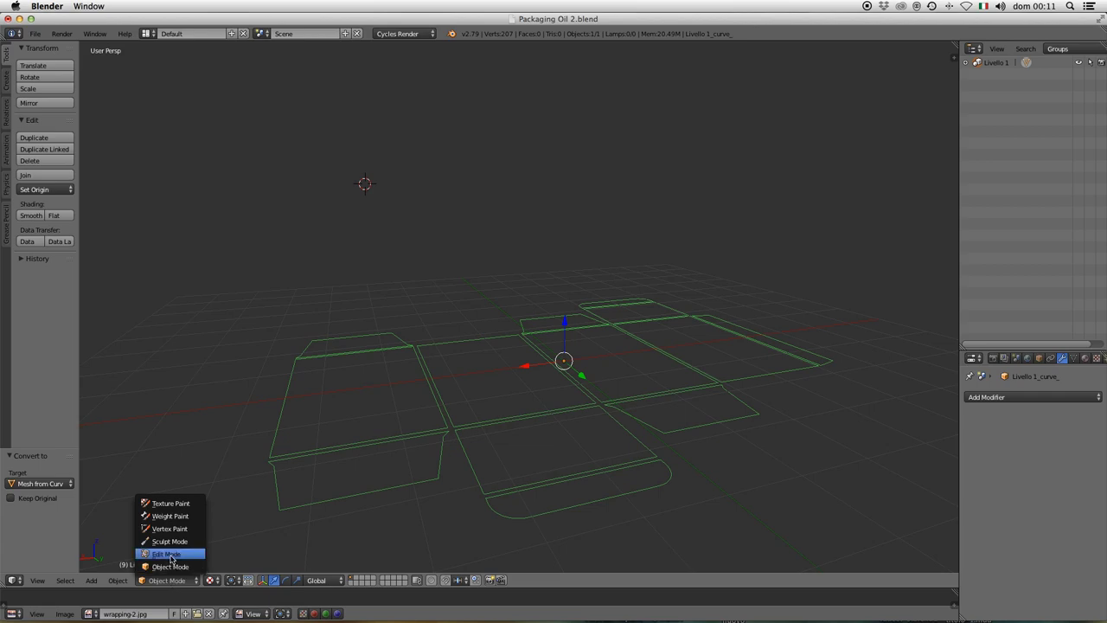
Step: Enter Edit Mode from a near top-down view, select all, and undo a trial face fill
left_click(170, 554)
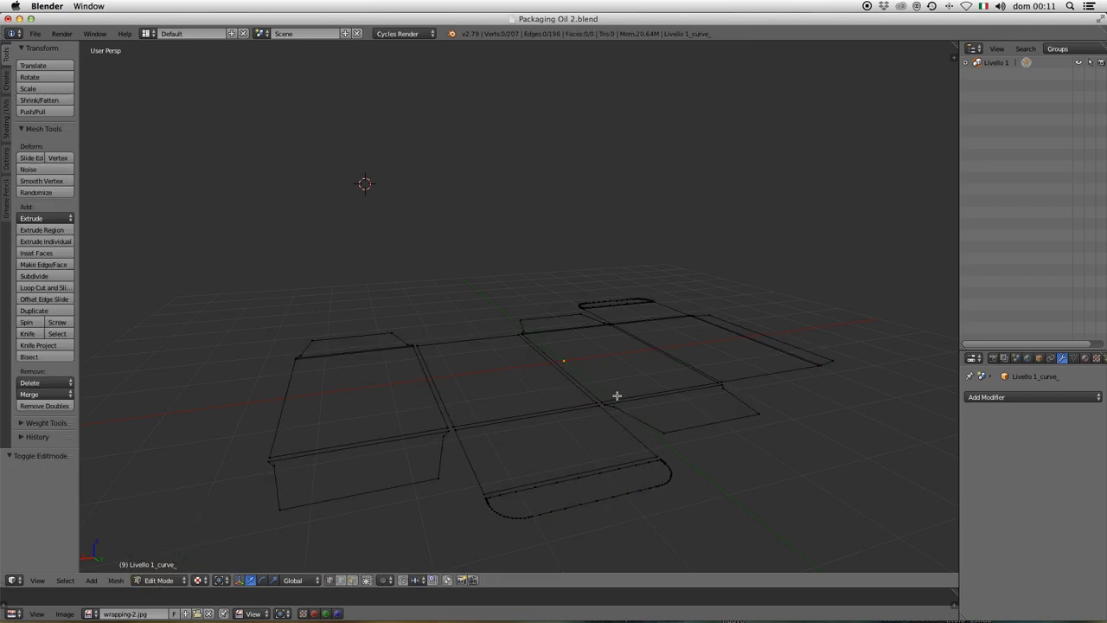
mouse_move(616, 395)
middle_mouse_down()
mouse_move(570, 457)
mouse_move(597, 449)
mouse_move(542, 389)
mouse_move(505, 403)
mouse_move(540, 405)
middle_mouse_up()
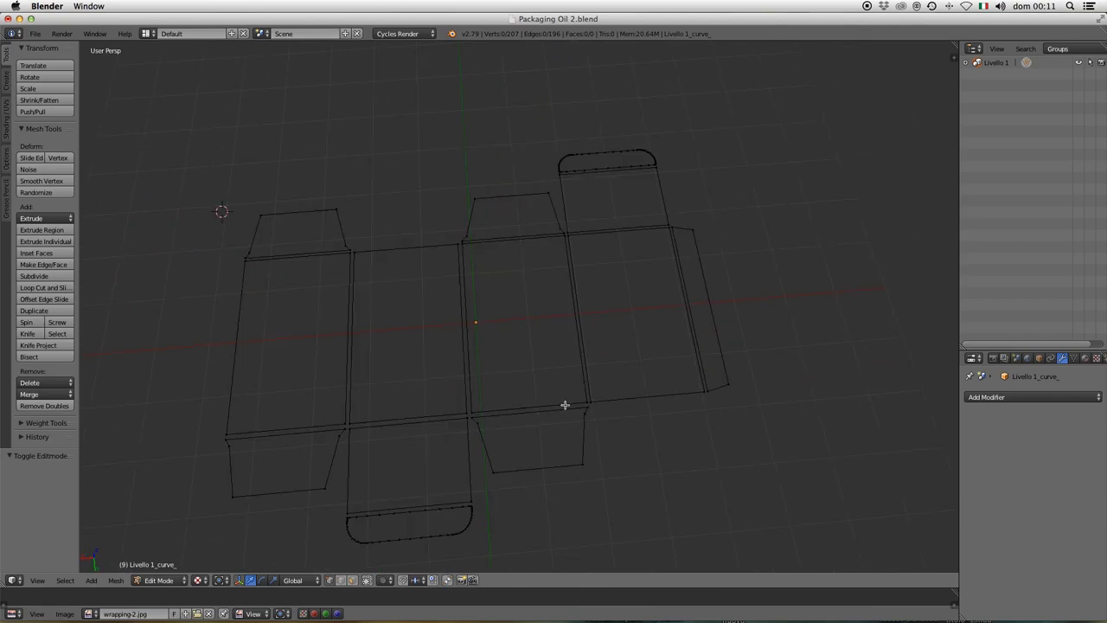
key("a")
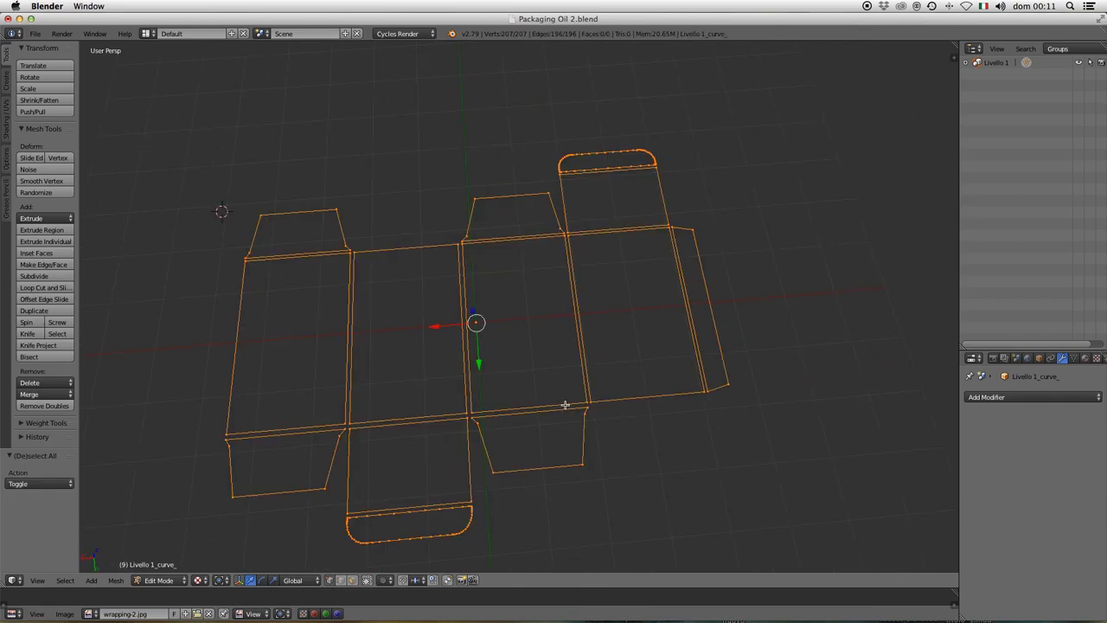
key("f")
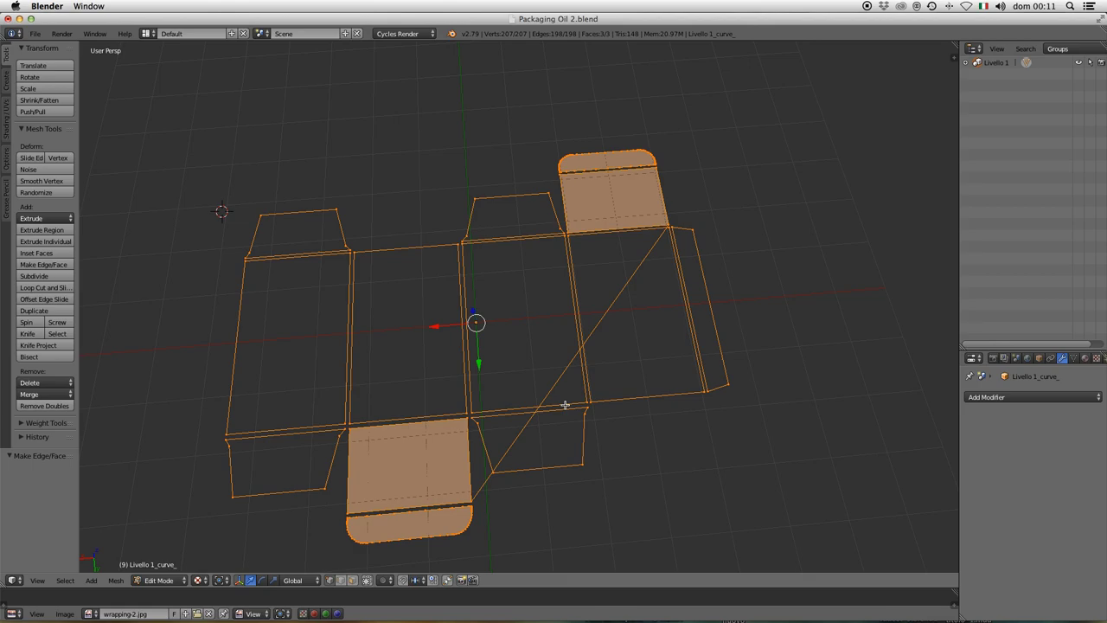
key("ctrl+z")
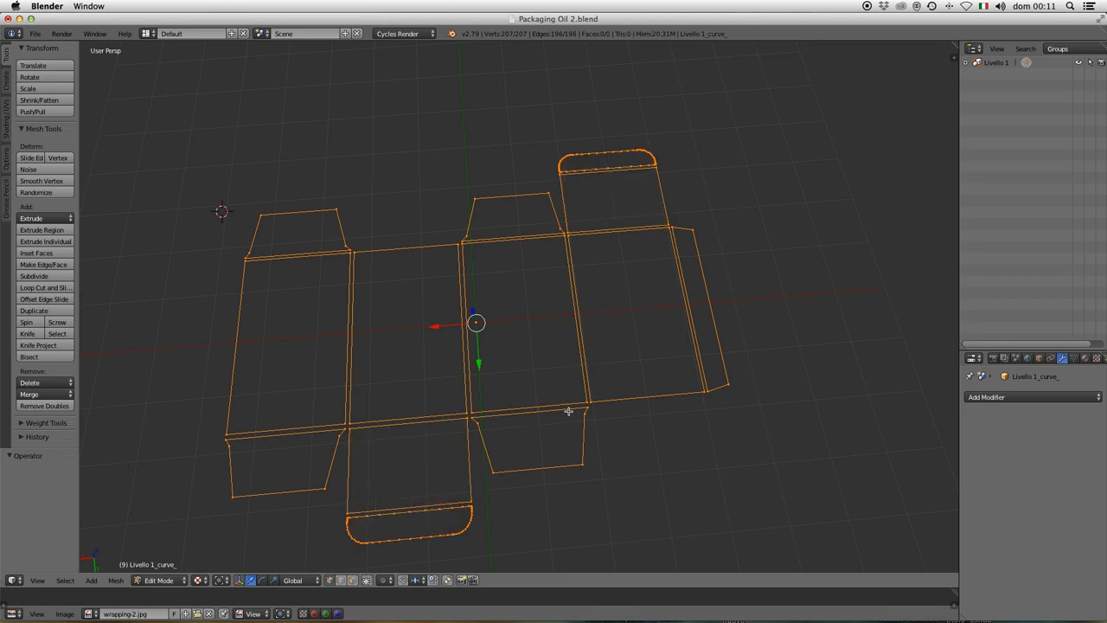
Step: Deselect the mesh and switch the viewport to Top view, passing through Front
key("a")
scroll(585, 397, "up", 1)
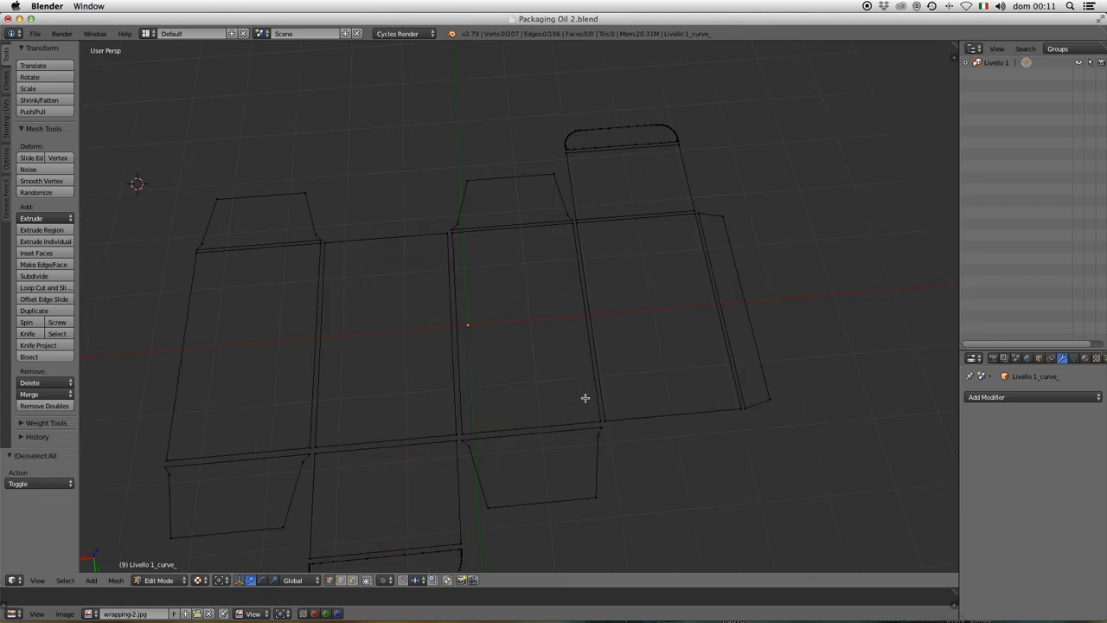
left_click(47, 584)
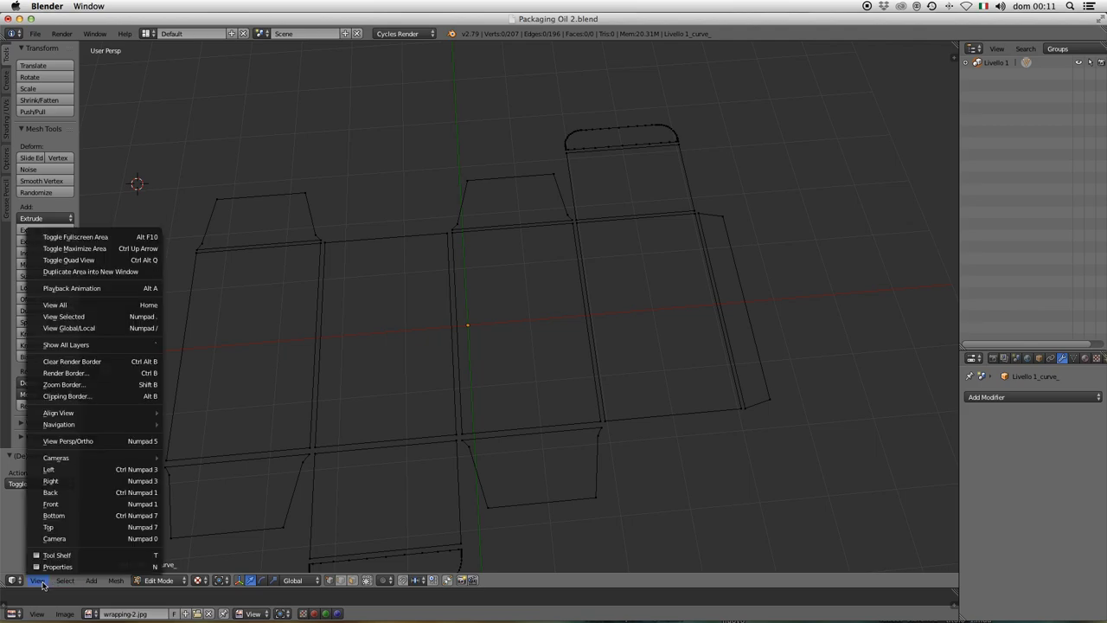
left_click(76, 505)
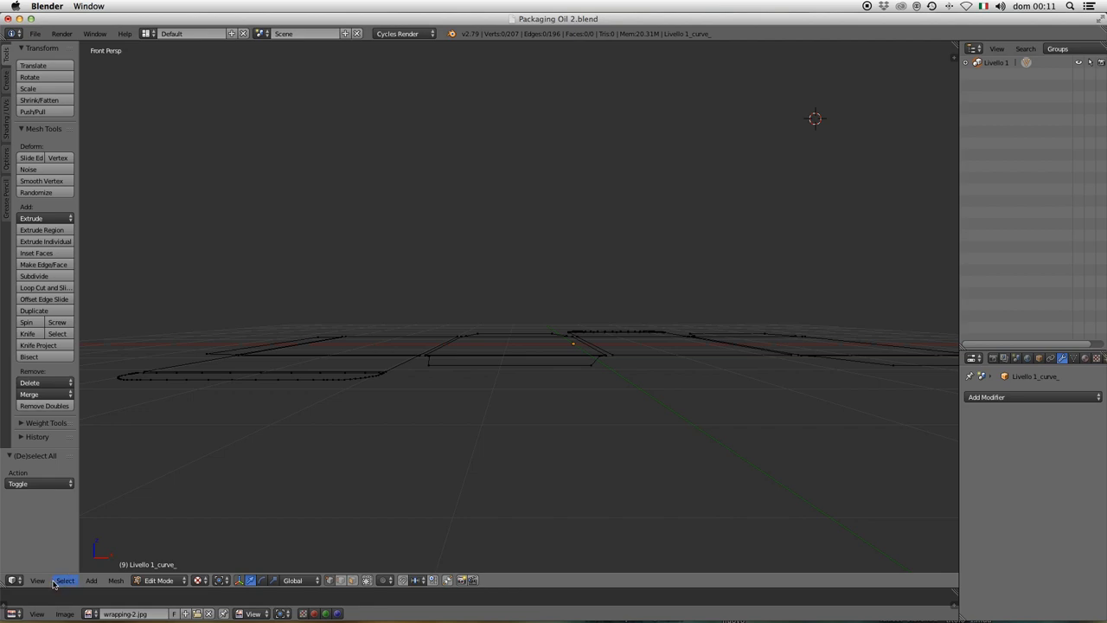
left_click(43, 584)
left_click(74, 529)
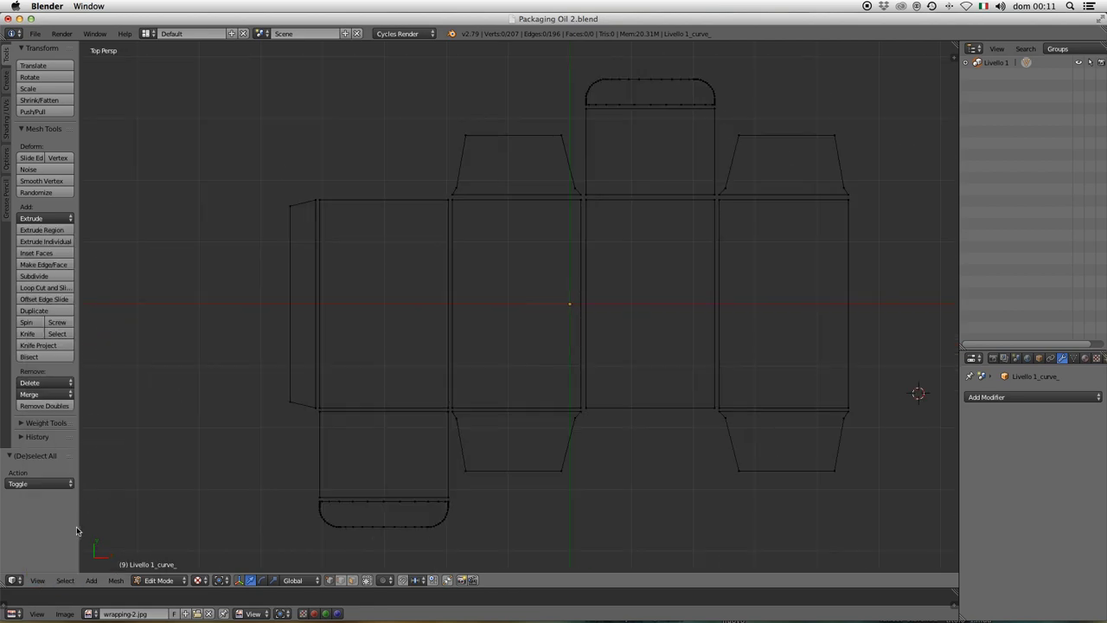
scroll(603, 342, "up", 2)
Step: Fill the rounded tuck flap and the right trapezoid dust flap with faces
mouse_move(657, 123)
middle_mouse_down("shift")
mouse_move(559, 251)
mouse_move(420, 376)
middle_mouse_up("shift")
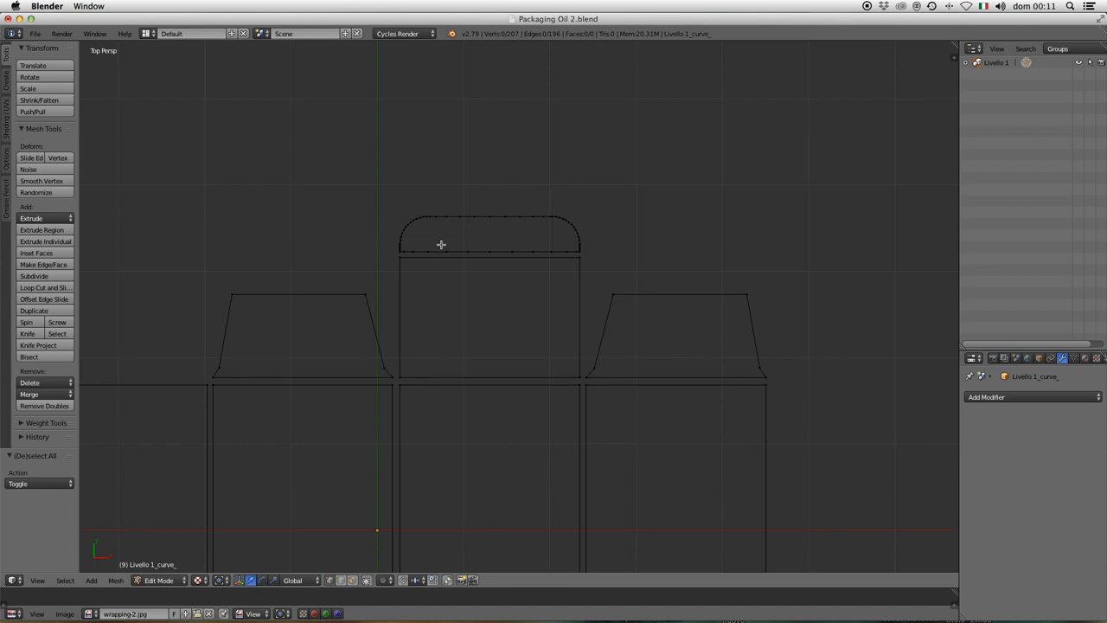
key("b")
left_click_drag(380, 169, 657, 255)
key("f")
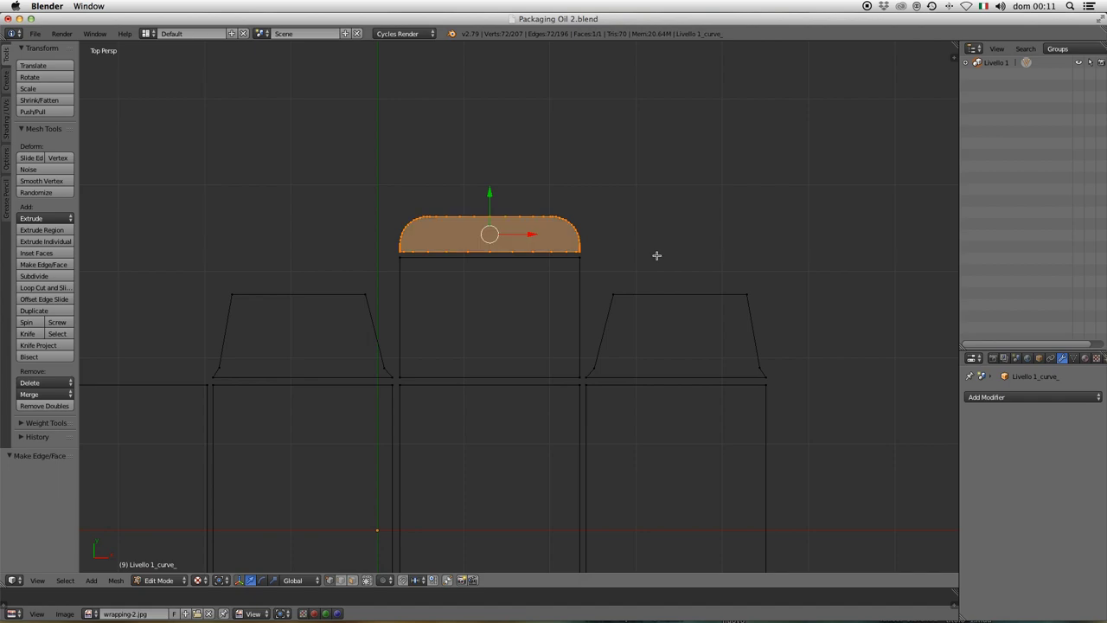
key("a")
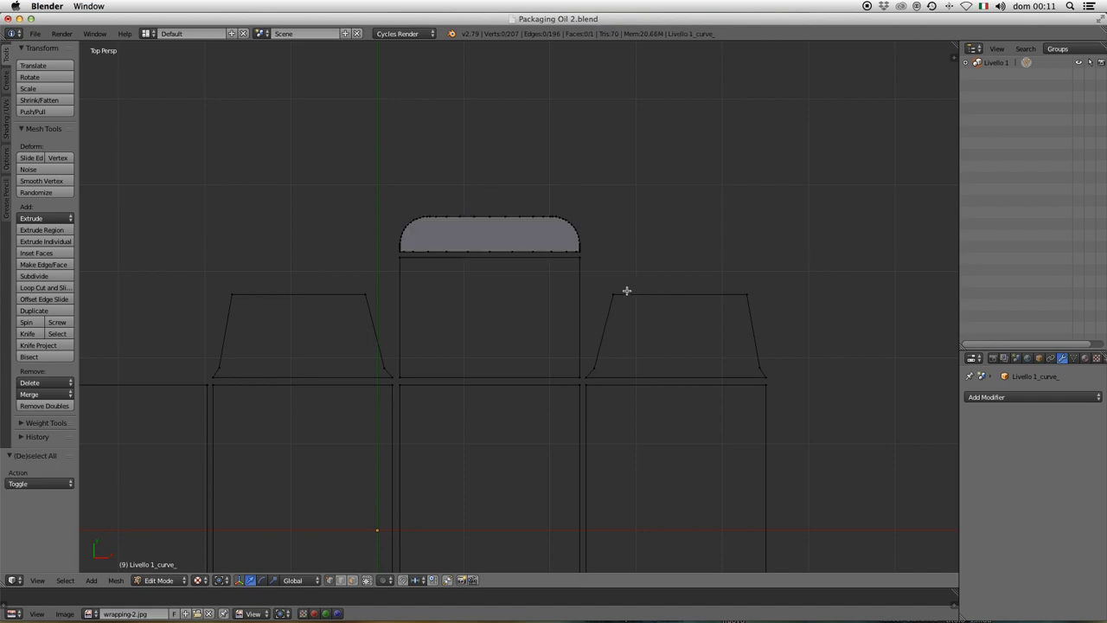
middle_click_drag(640, 325, 537, 273, "shift")
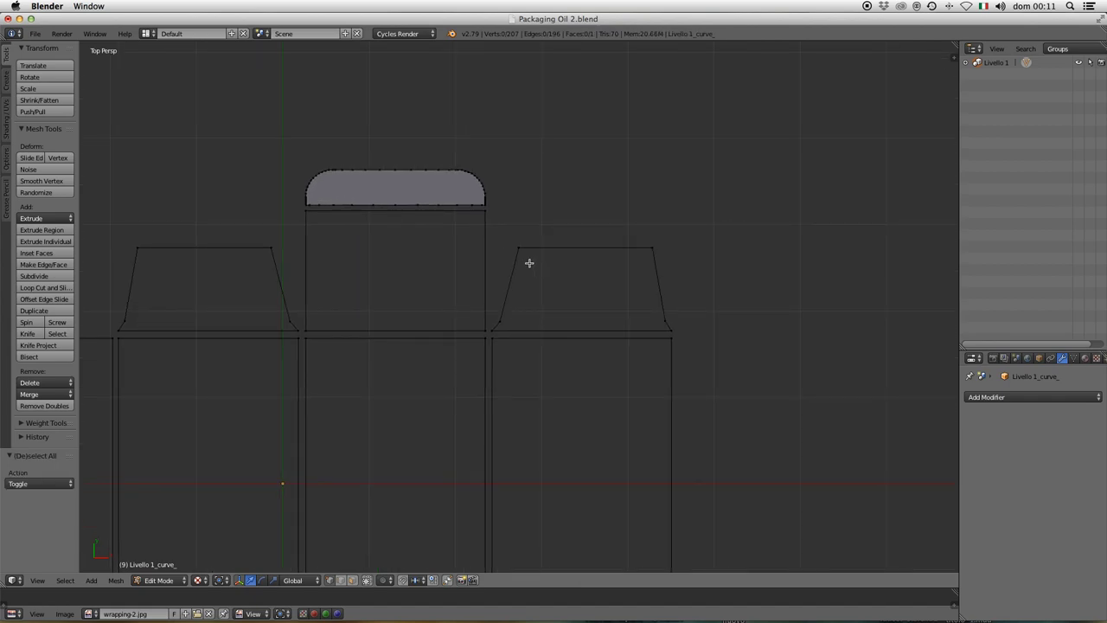
key("b")
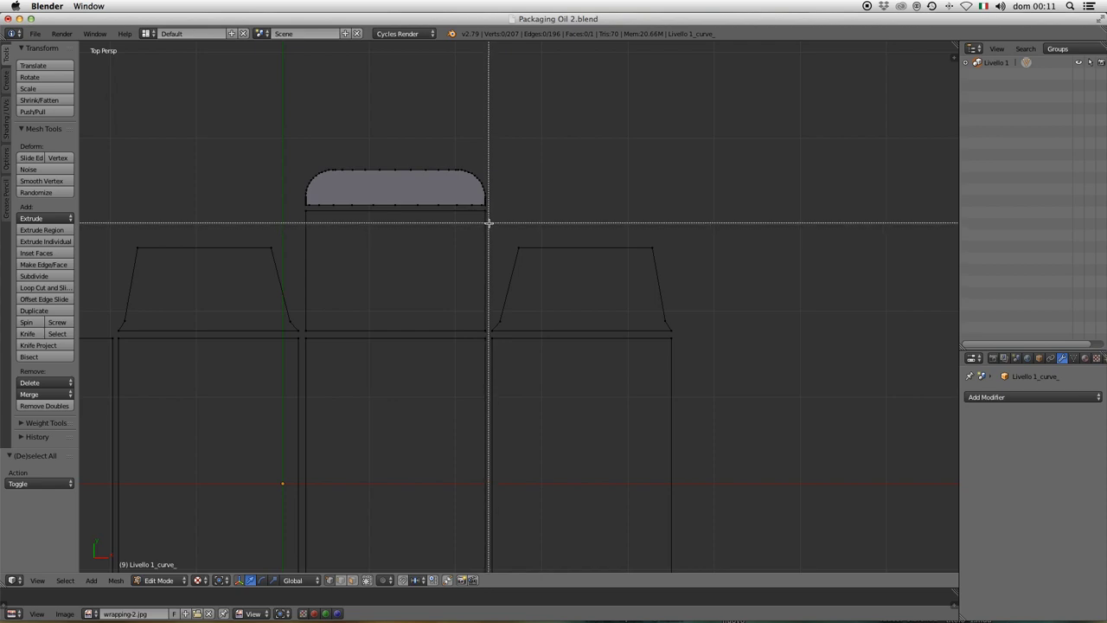
mouse_move(487, 222)
left_mouse_down()
mouse_move(641, 328)
mouse_move(704, 335)
left_mouse_up()
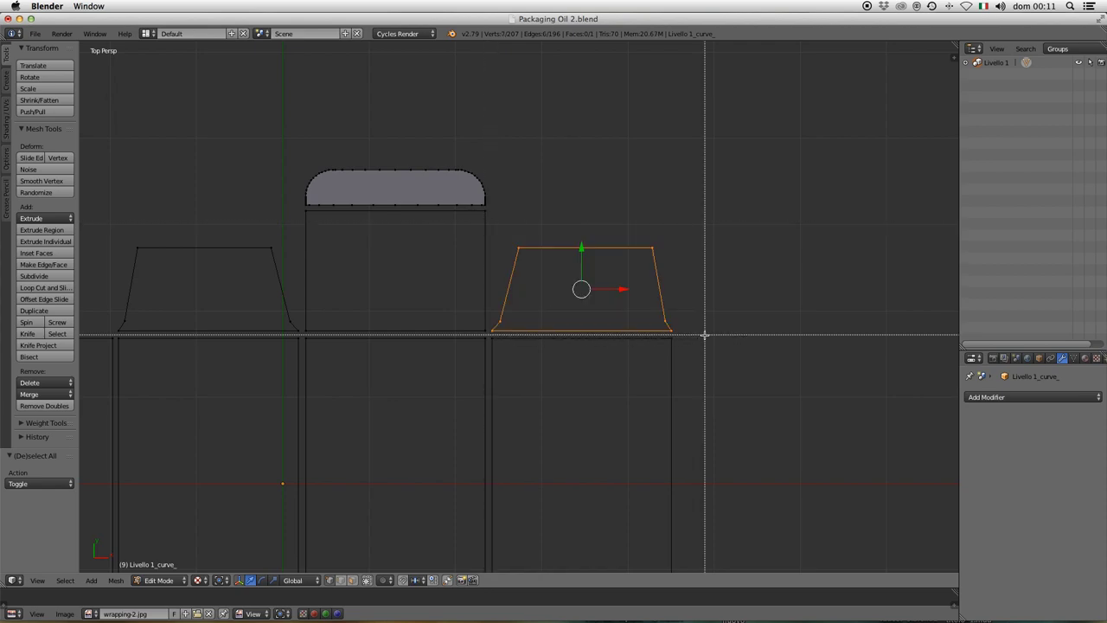
key("f")
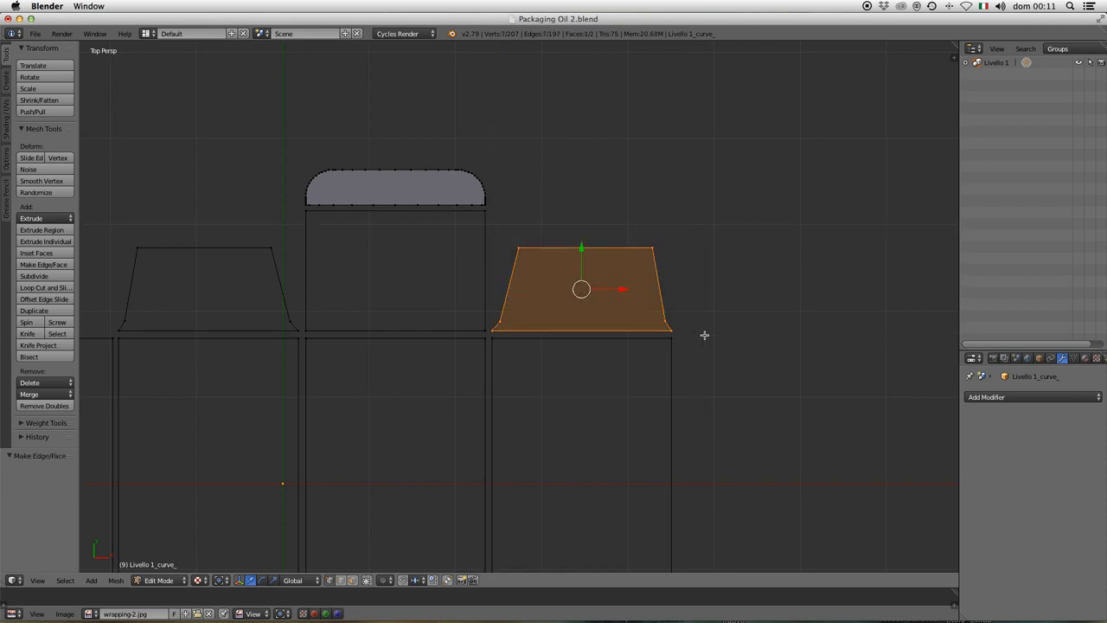
key("a")
Step: Fill the panel beneath the tuck flap and the left trapezoid dust flap with faces
middle_click_drag(556, 354, 643, 343, "shift")
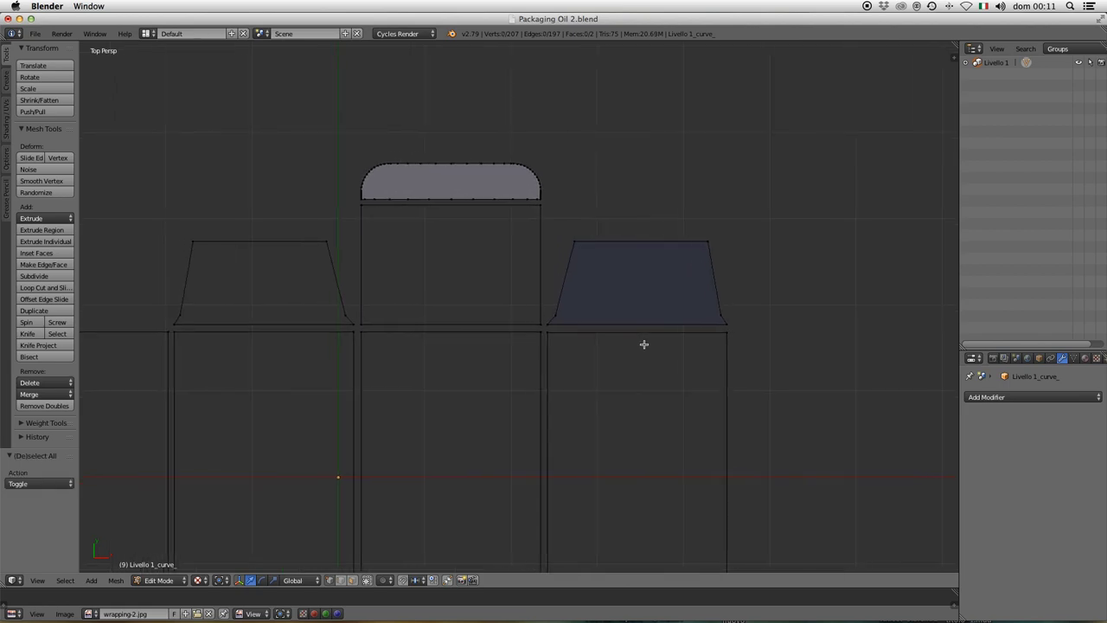
key("b")
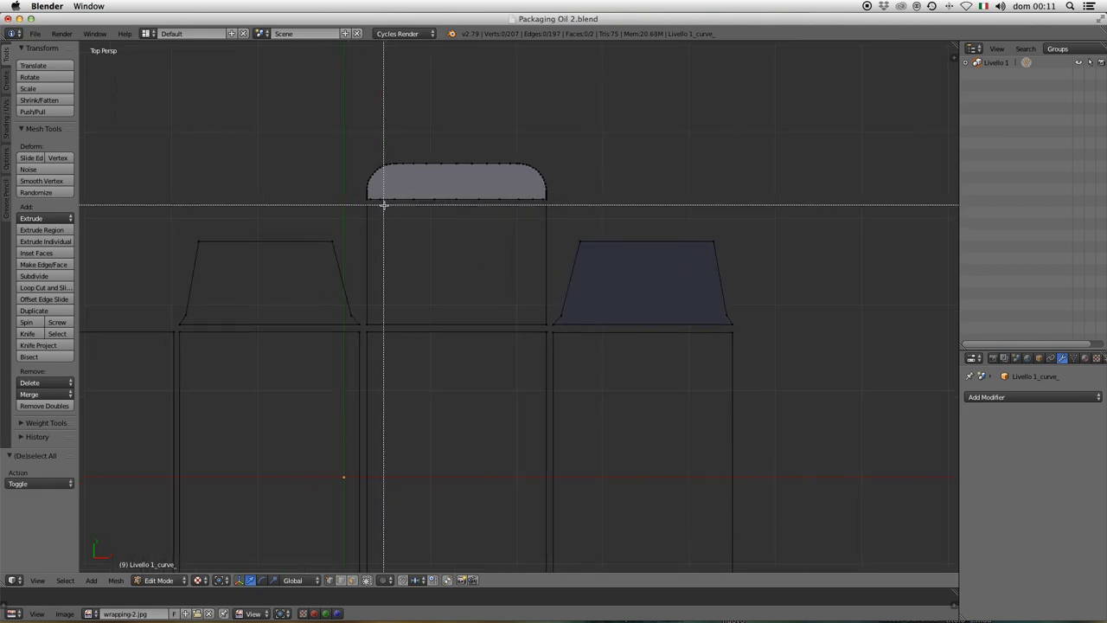
left_click_drag(361, 203, 549, 326)
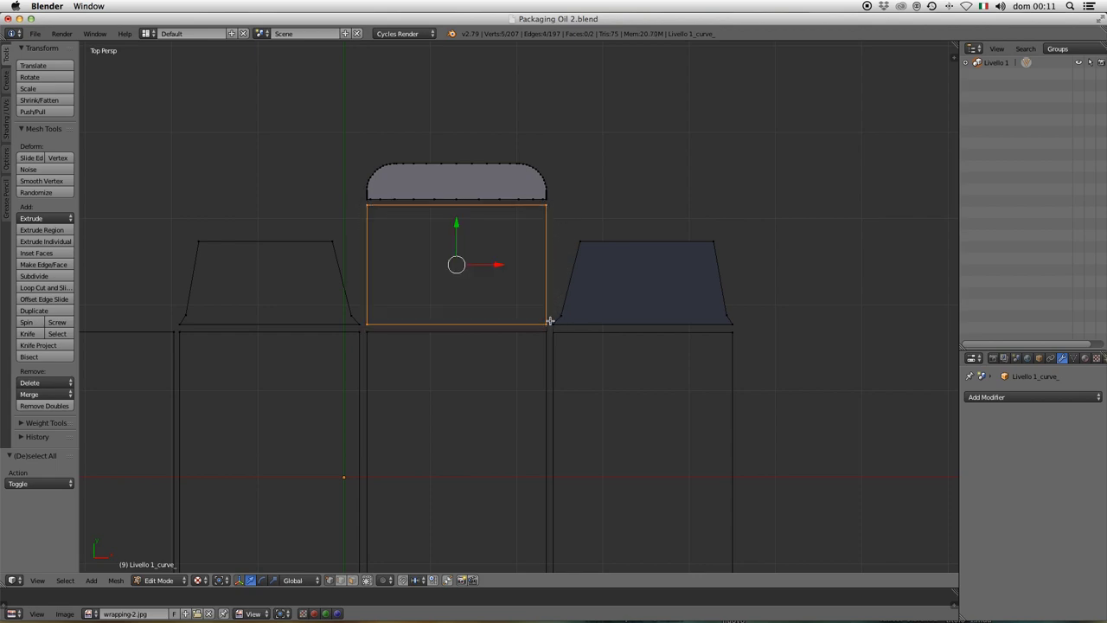
key("f")
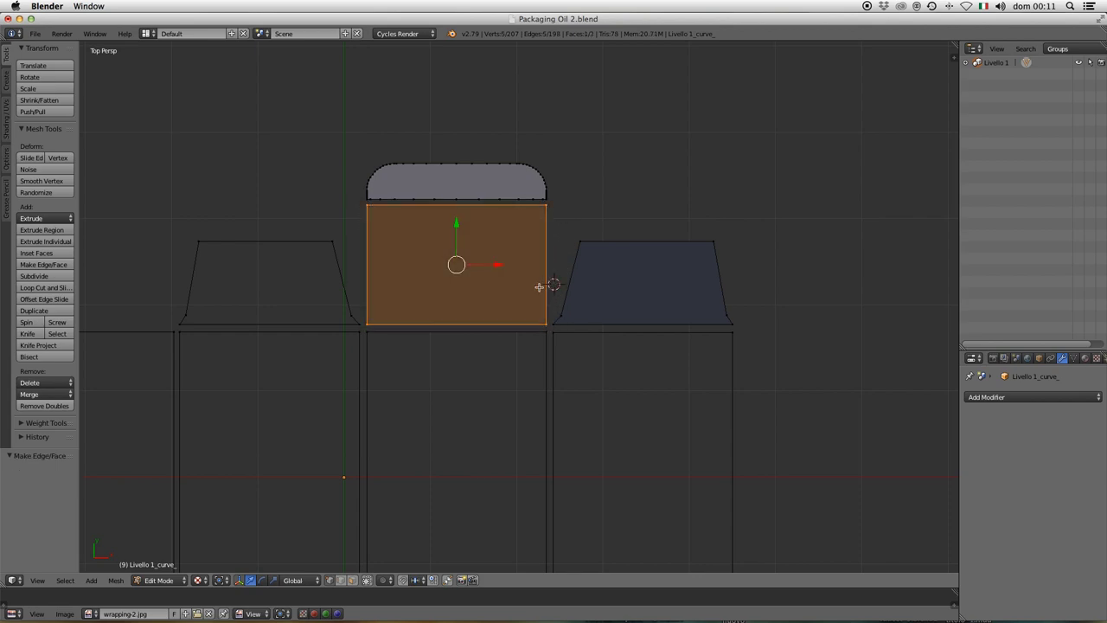
scroll(458, 292, "left", 2)
scroll(467, 291, "left", 3)
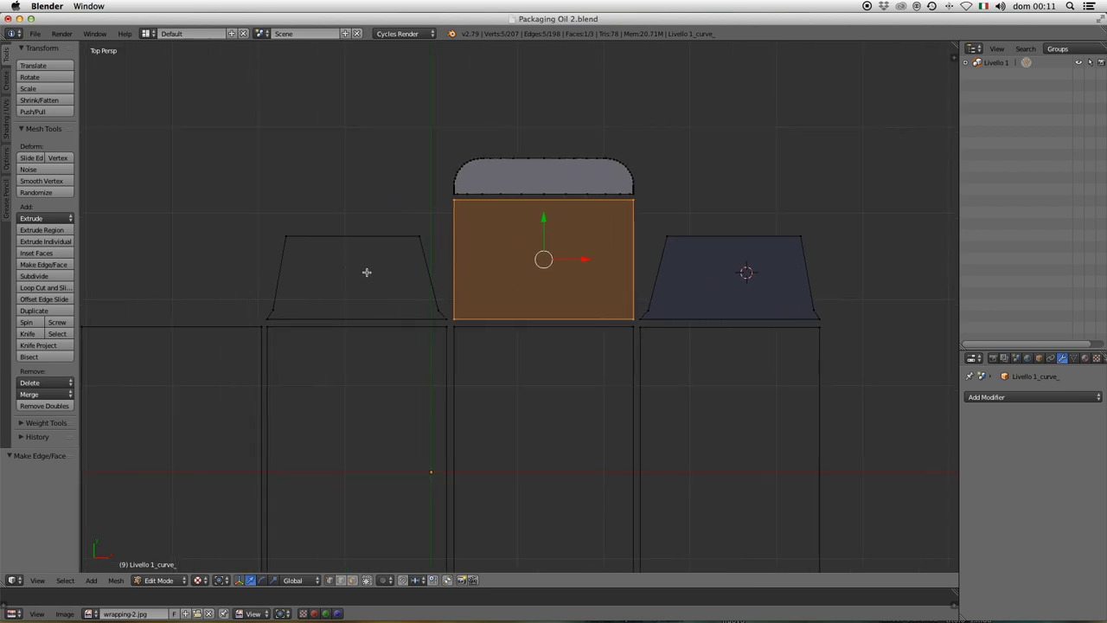
key("b")
left_click_drag(248, 185, 451, 322)
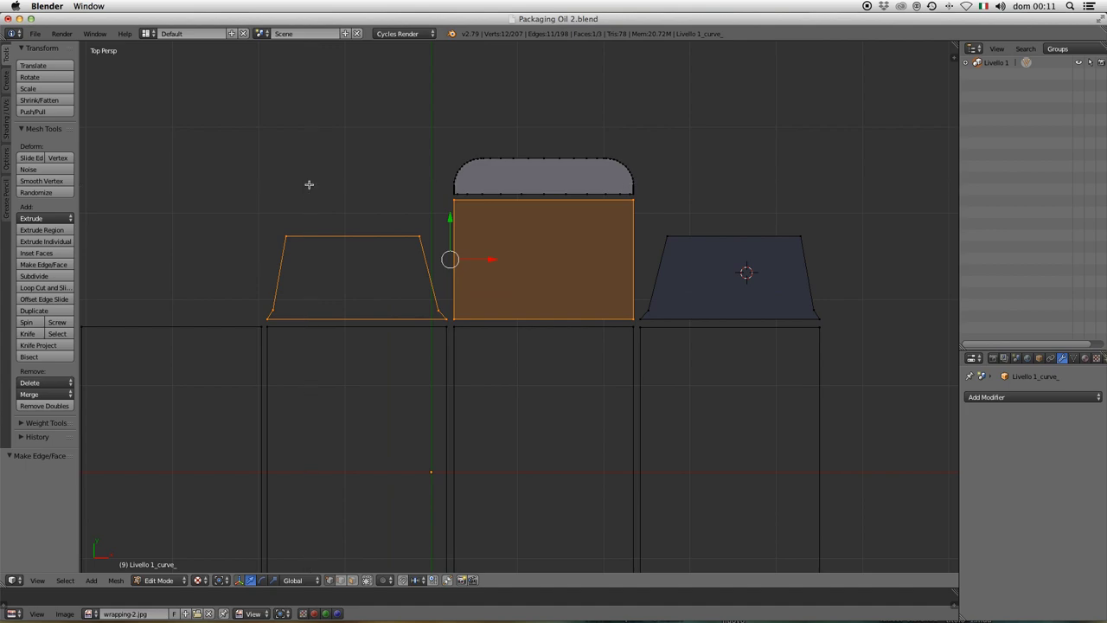
key("f")
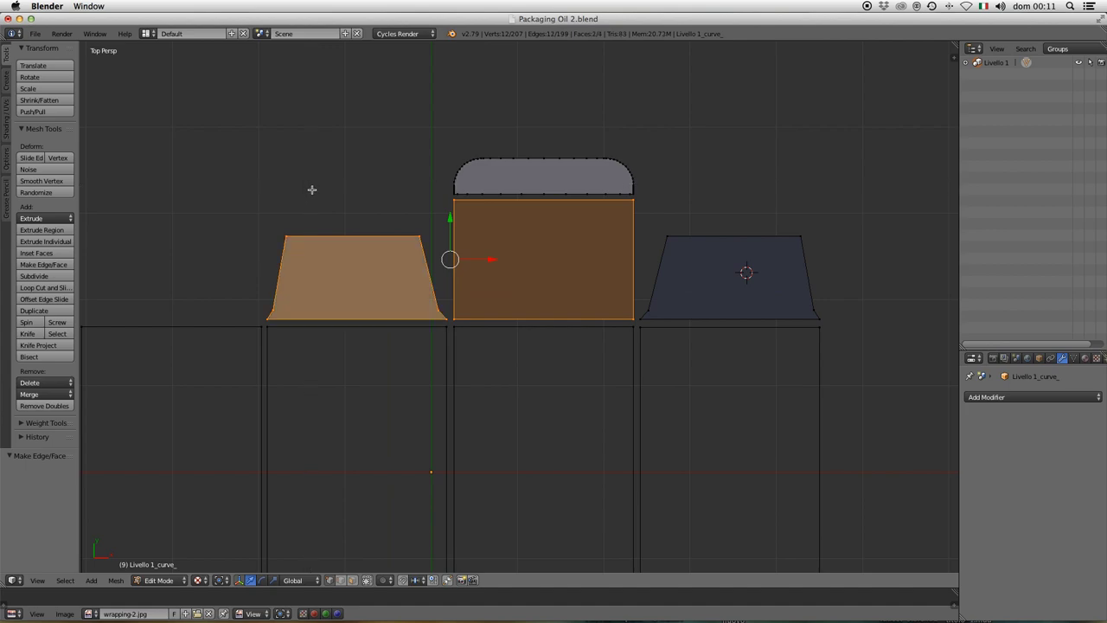
key("a")
mouse_move(470, 345)
middle_mouse_down("shift")
mouse_move(595, 280)
mouse_move(615, 165)
middle_mouse_up("shift")
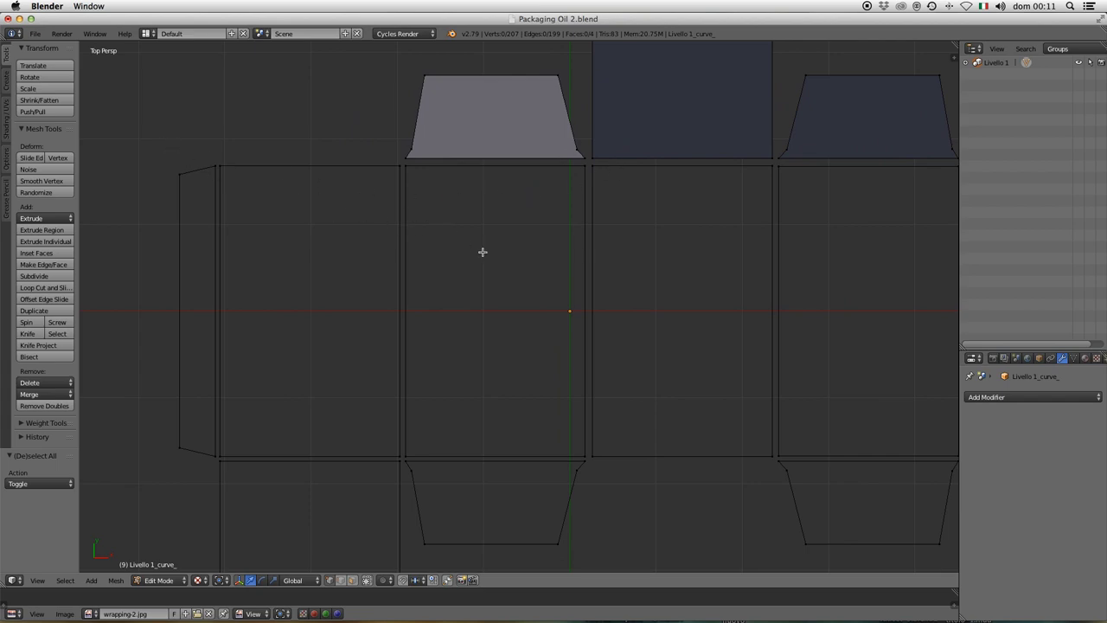
Step: Fill the narrow left glue flap and the leftmost box panel with faces
middle_click_drag(469, 285, 488, 218, "shift")
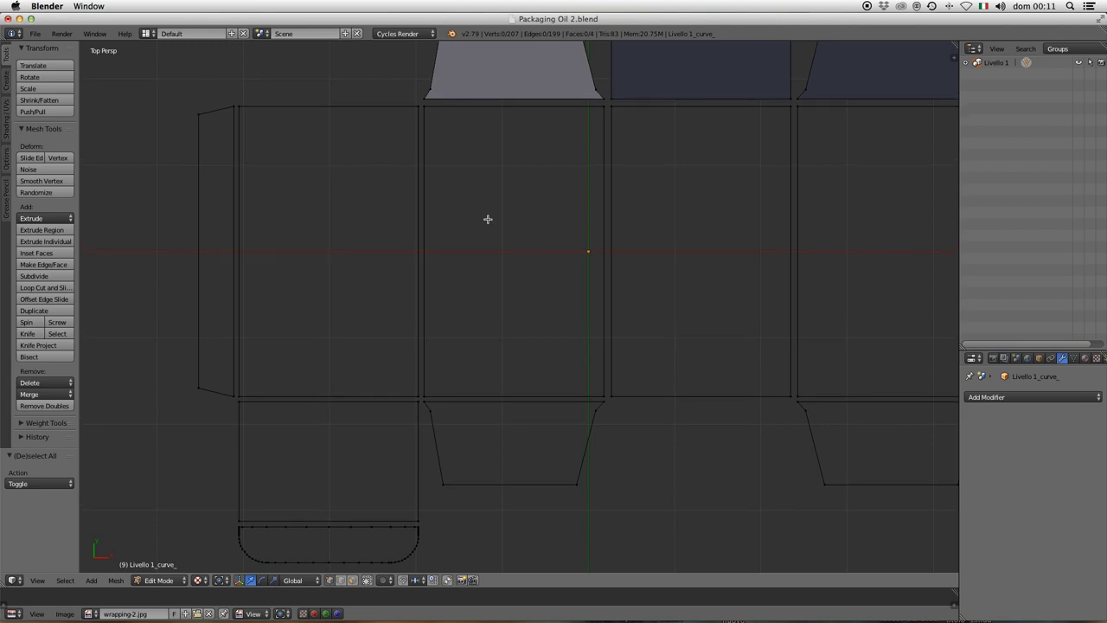
key("b")
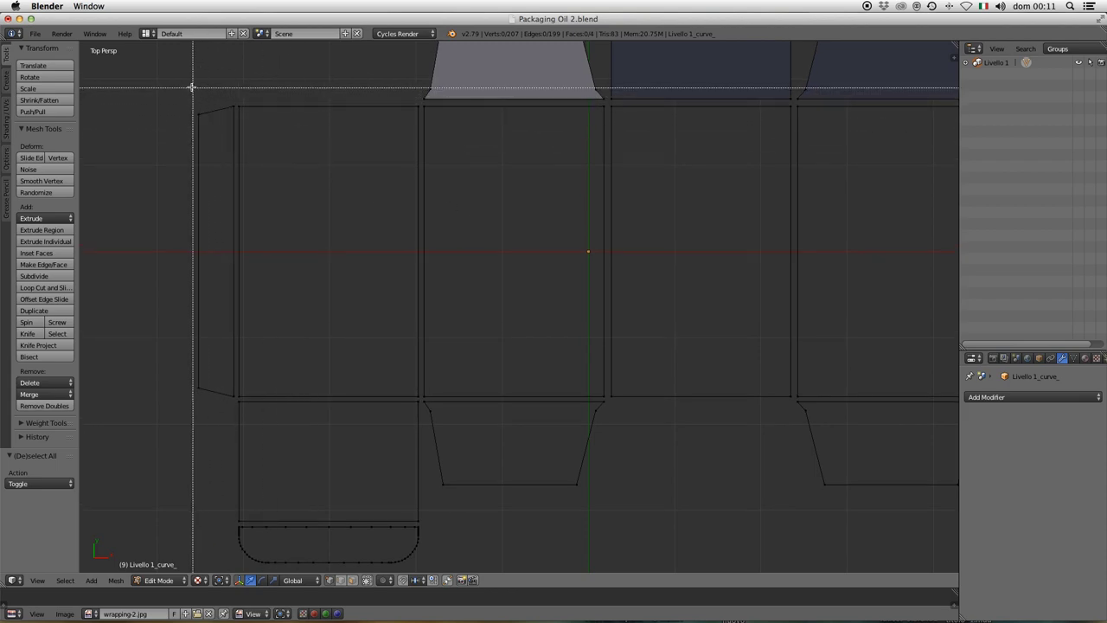
left_click_drag(179, 83, 233, 441)
key("f")
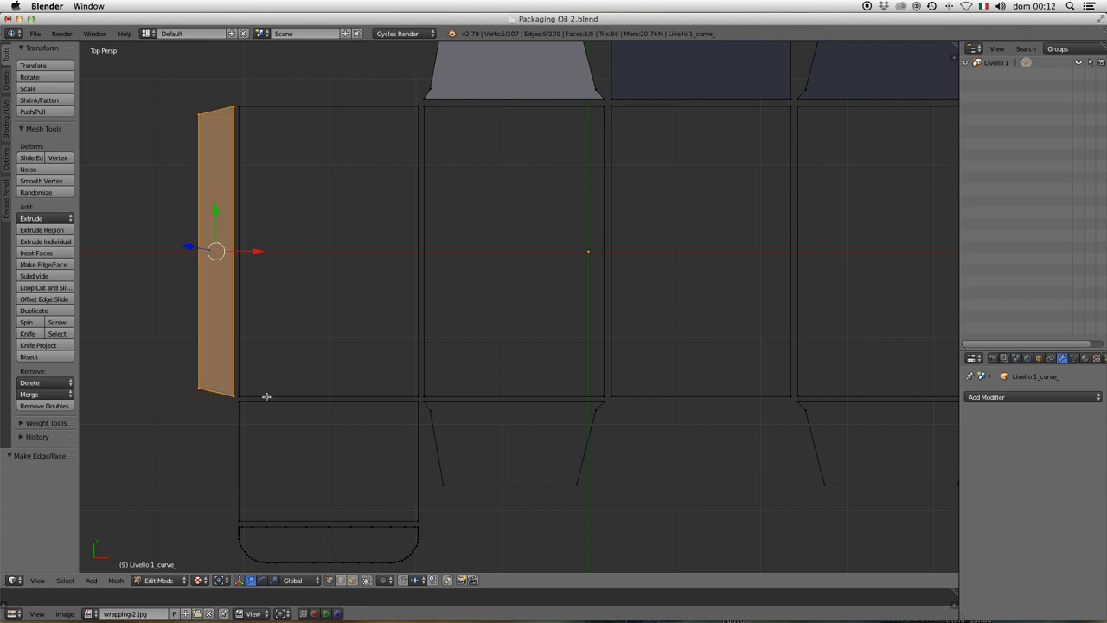
key("a")
key("b")
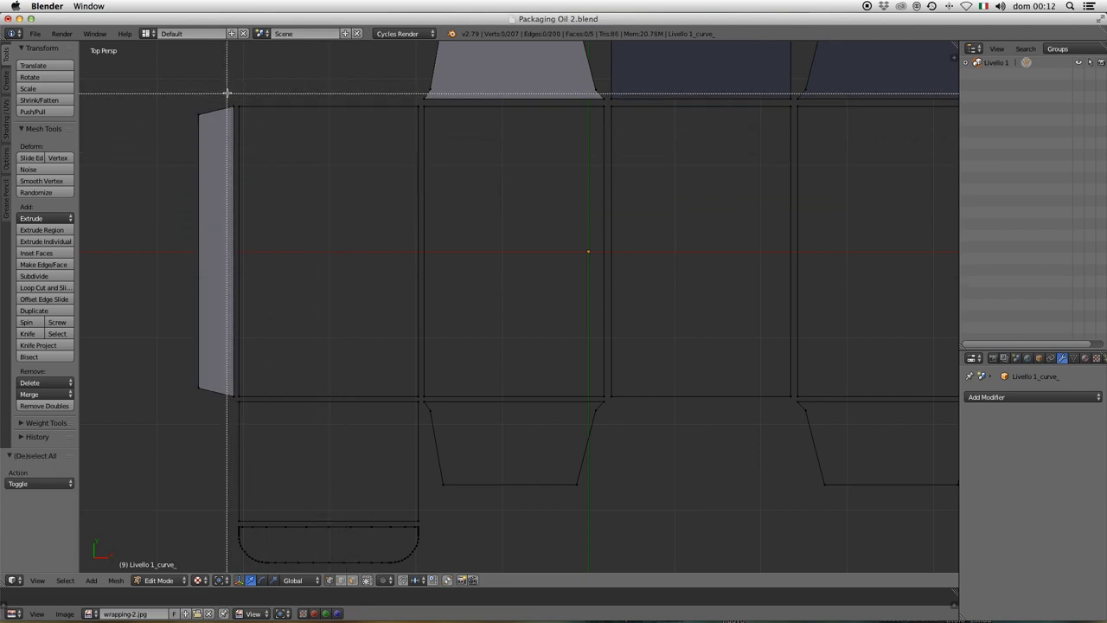
left_click_drag(234, 86, 427, 395)
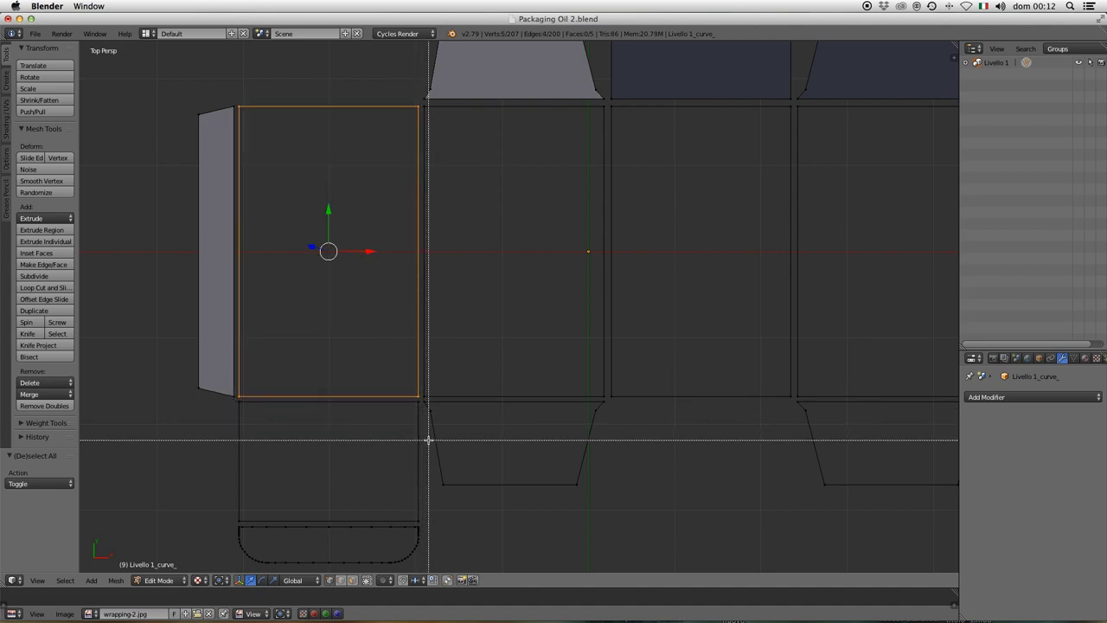
key("f")
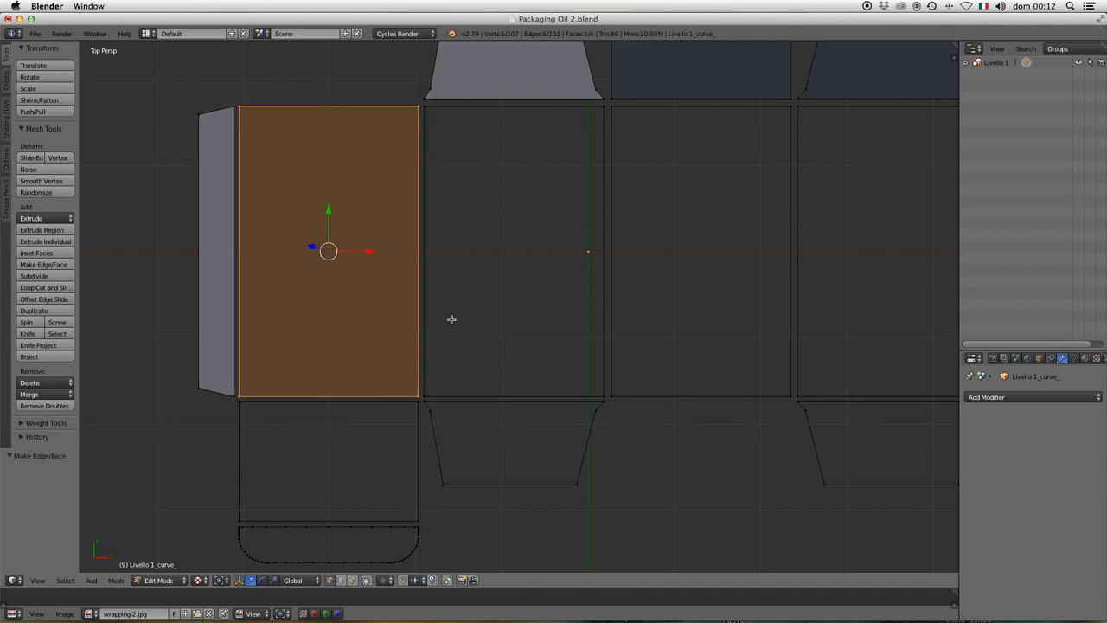
Step: Fill the second and third box panels with faces
scroll(450, 319, "right", 3)
key("a")
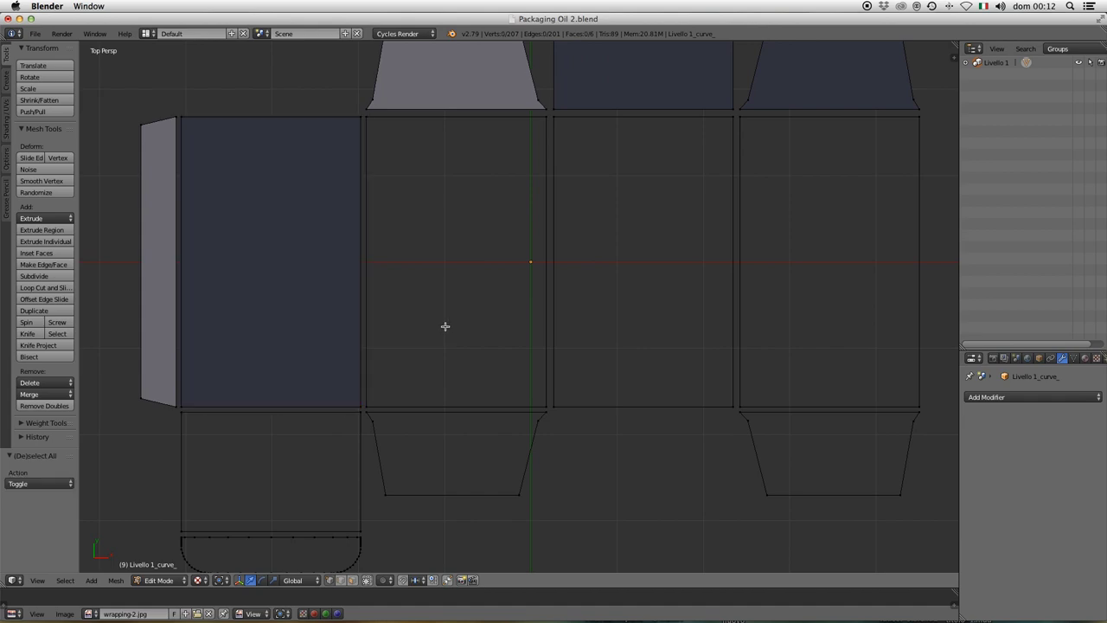
key("b")
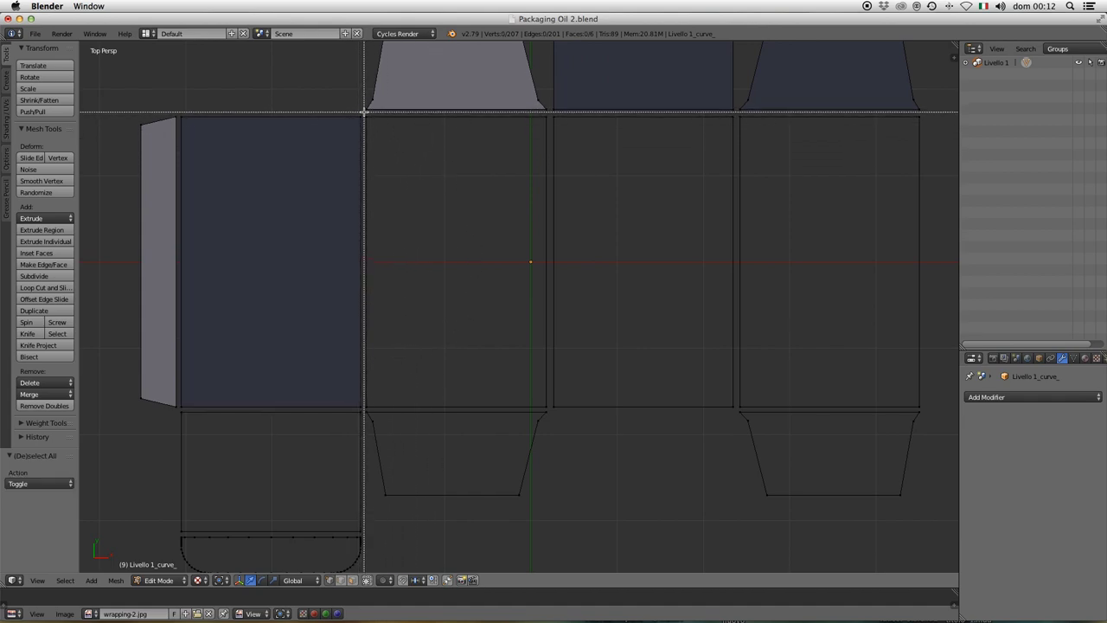
mouse_move(364, 113)
left_mouse_down()
mouse_move(380, 118)
mouse_move(580, 373)
mouse_move(550, 408)
left_mouse_up()
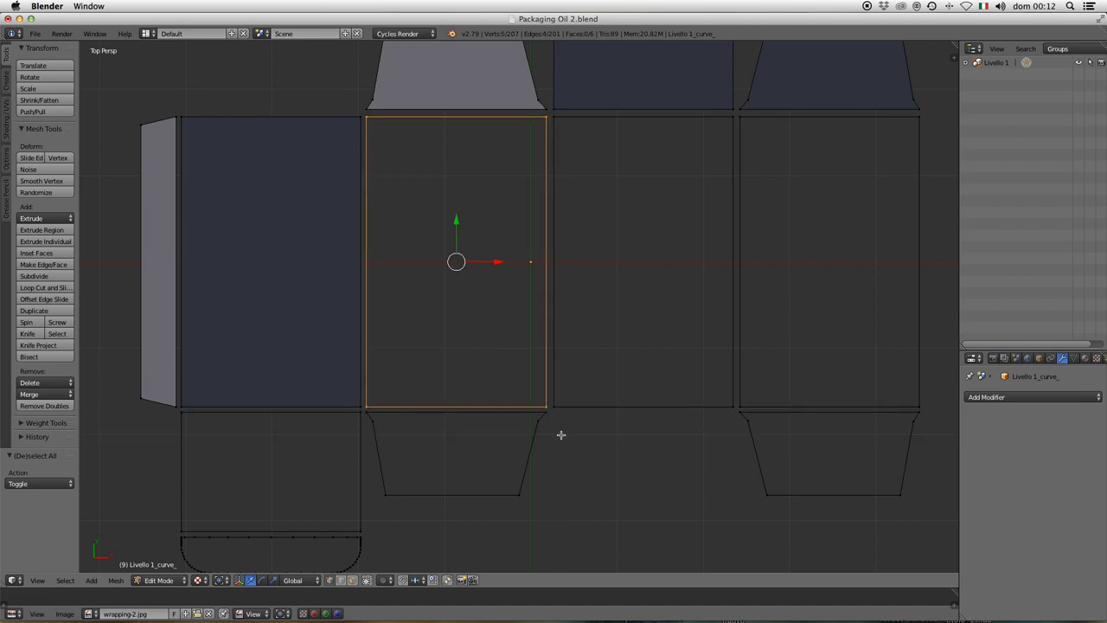
key("f")
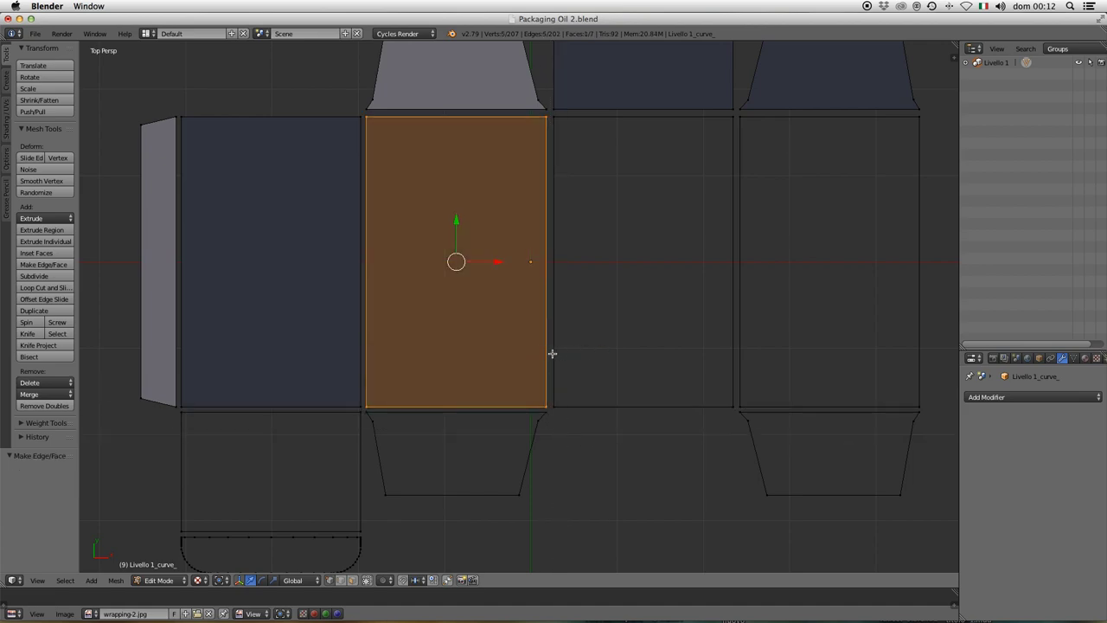
middle_click_drag(551, 353, 396, 356, "shift")
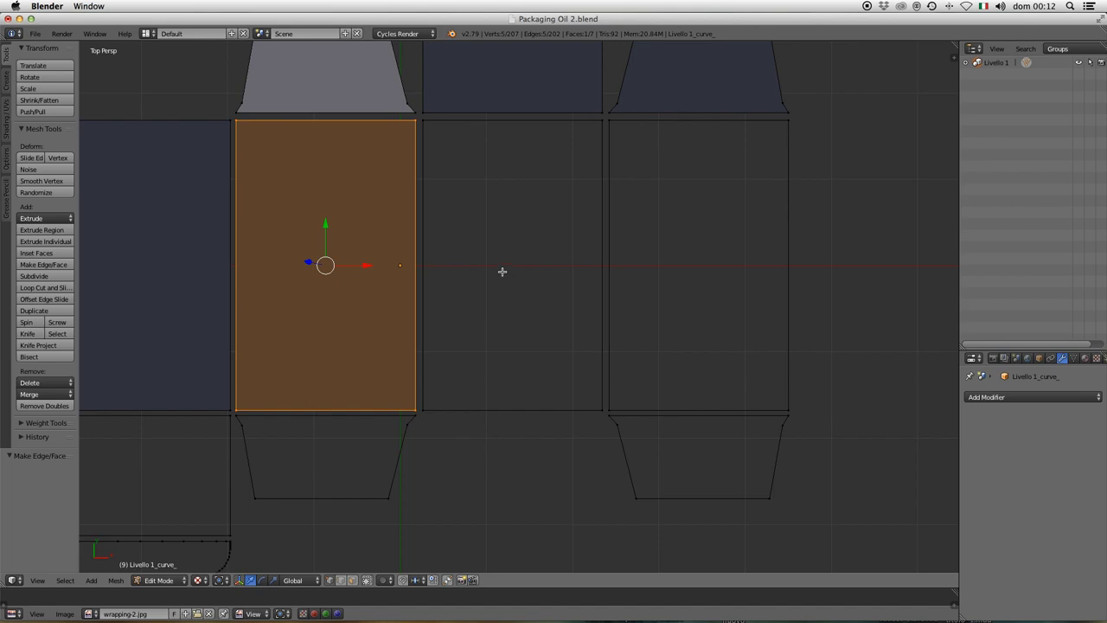
key("a")
key("b")
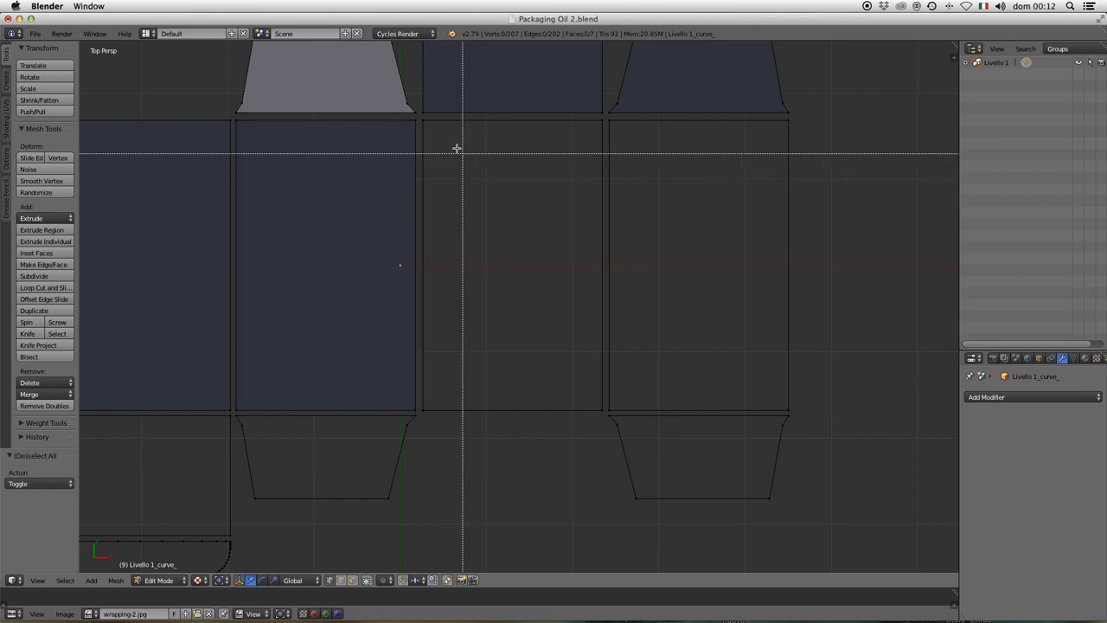
left_click_drag(421, 116, 604, 417)
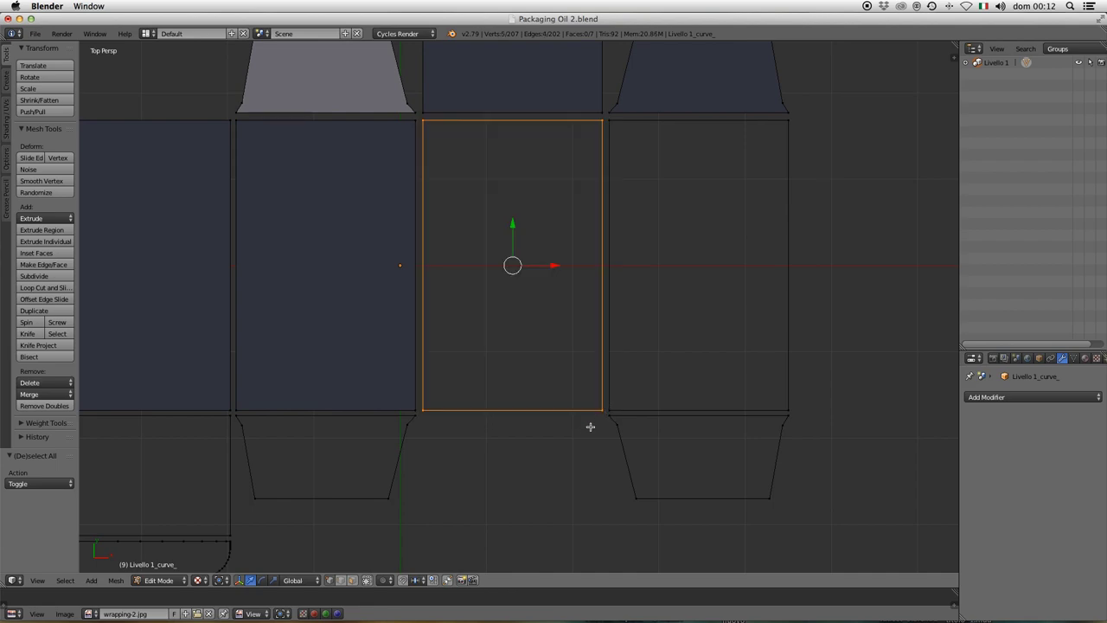
key("f")
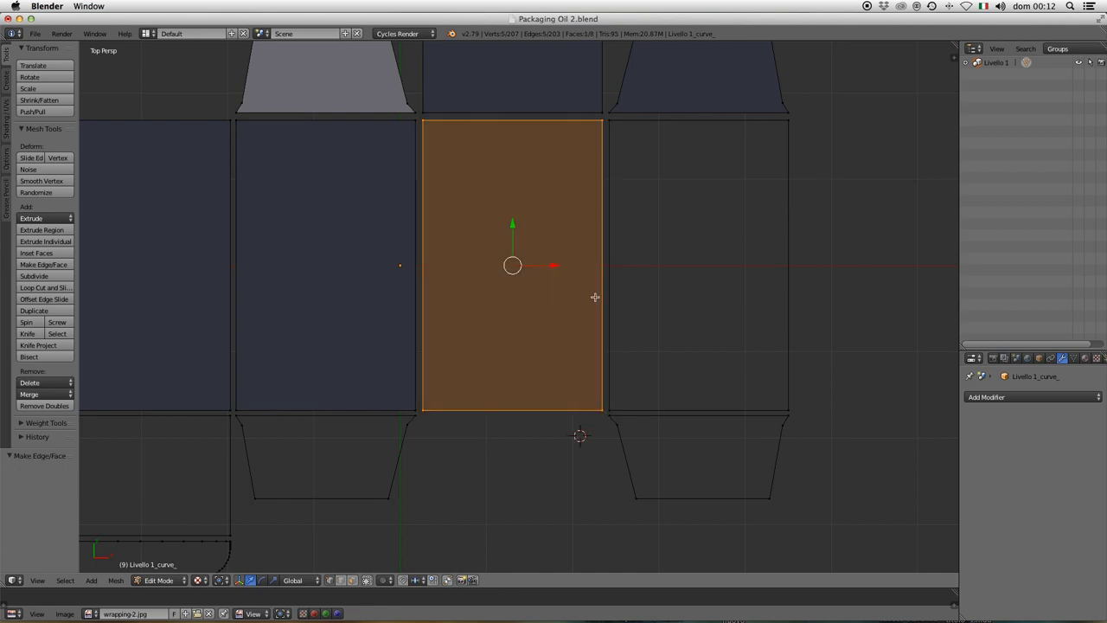
middle_click_drag(595, 297, 475, 302, "shift")
Step: Fill the rightmost side panel outline with a face
key("a")
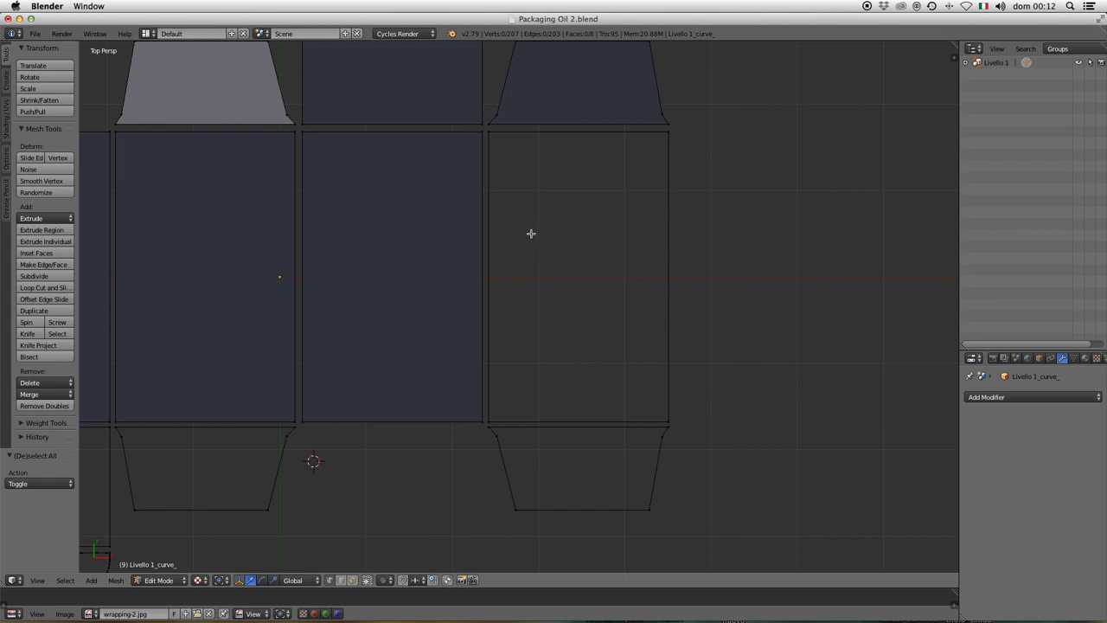
key("b")
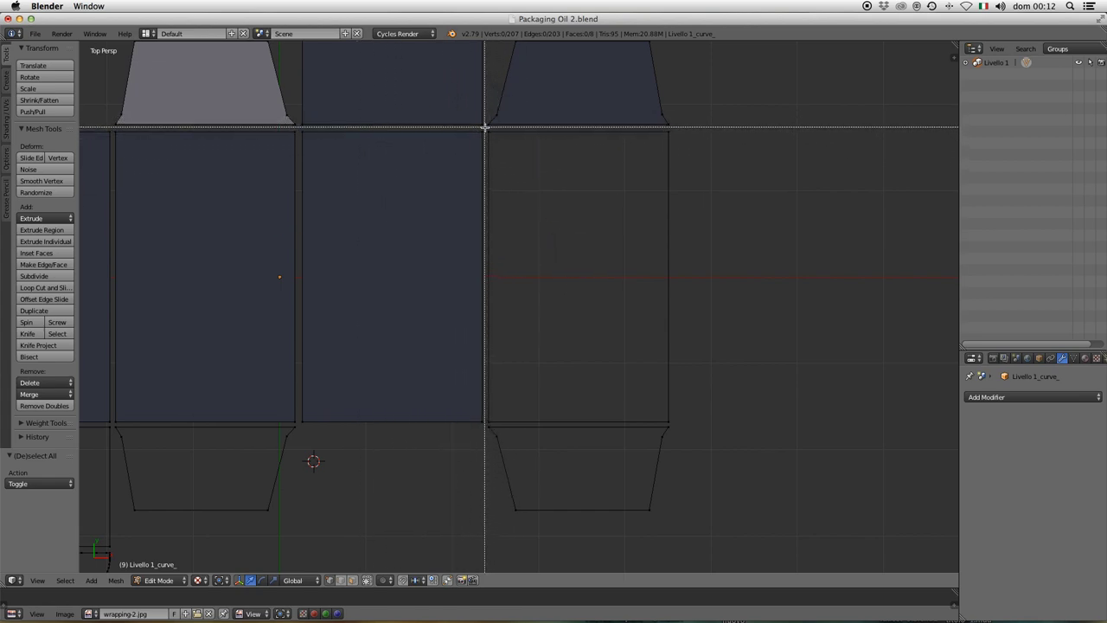
mouse_move(486, 128)
left_mouse_down()
mouse_move(702, 429)
mouse_move(695, 424)
left_mouse_up()
key("f")
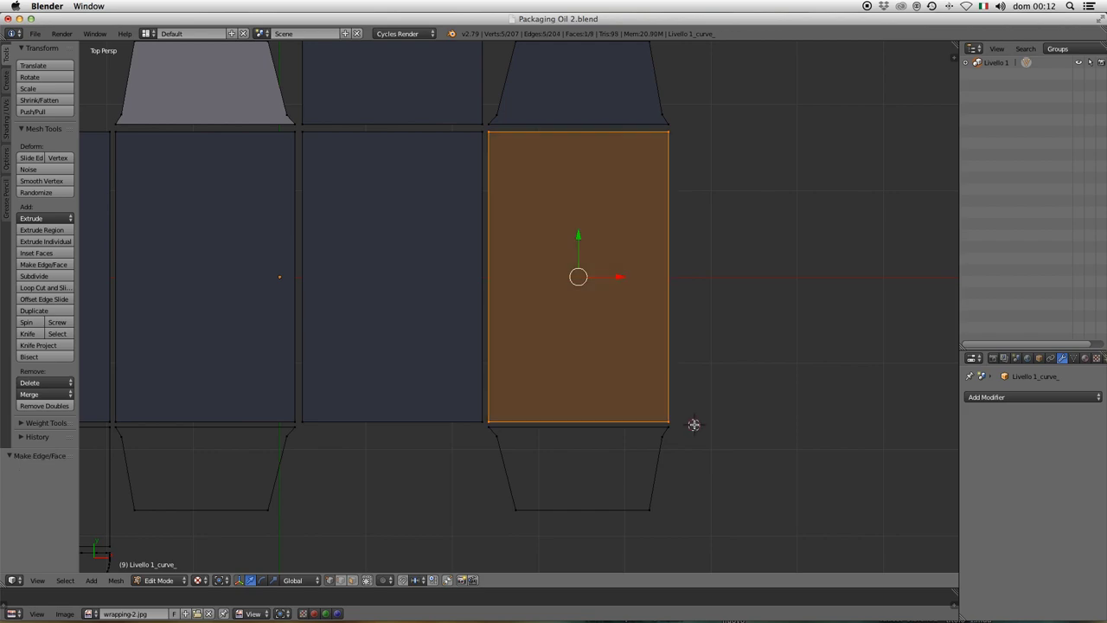
key("a")
Step: Fill the lower rectangular flap with a face
middle_click_drag(541, 346, 729, 271, "shift")
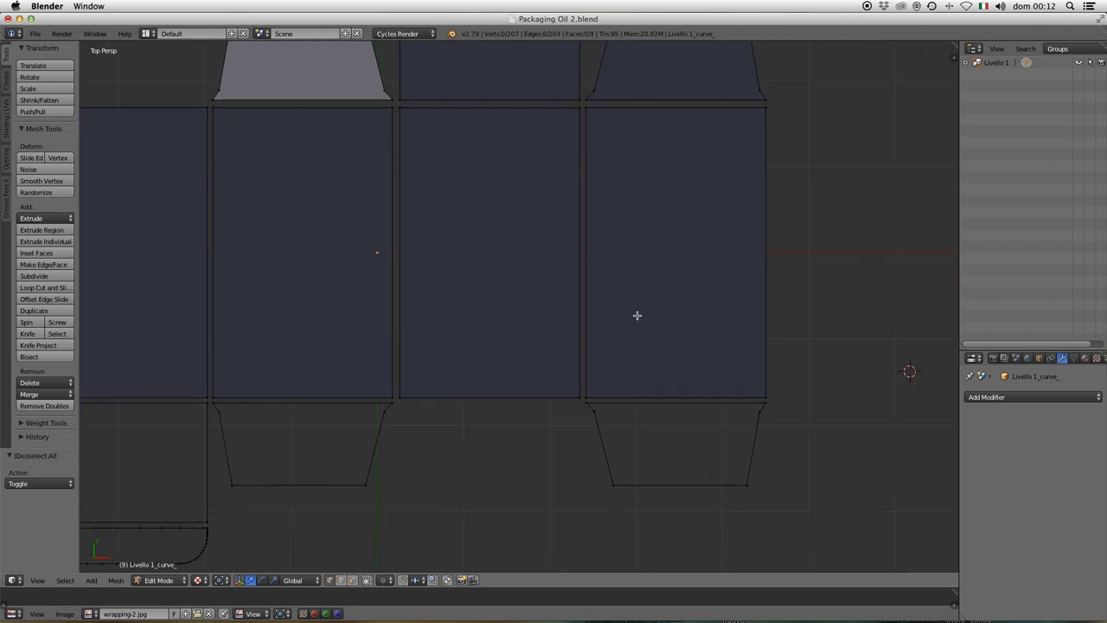
scroll(405, 359, "left", 5)
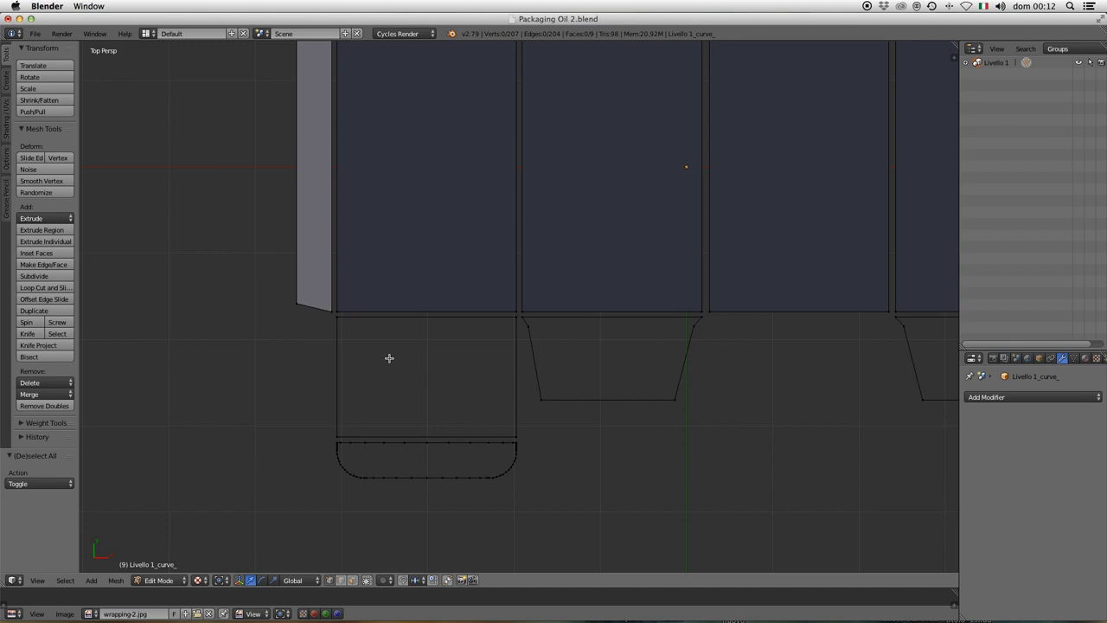
key("b")
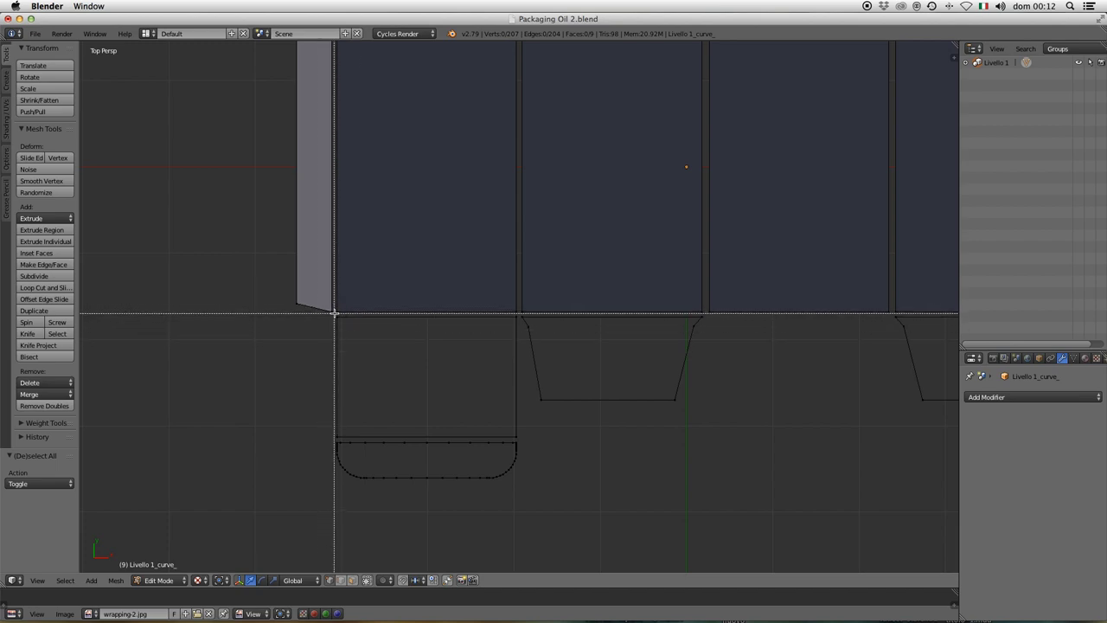
left_click_drag(333, 313, 527, 441)
key("f")
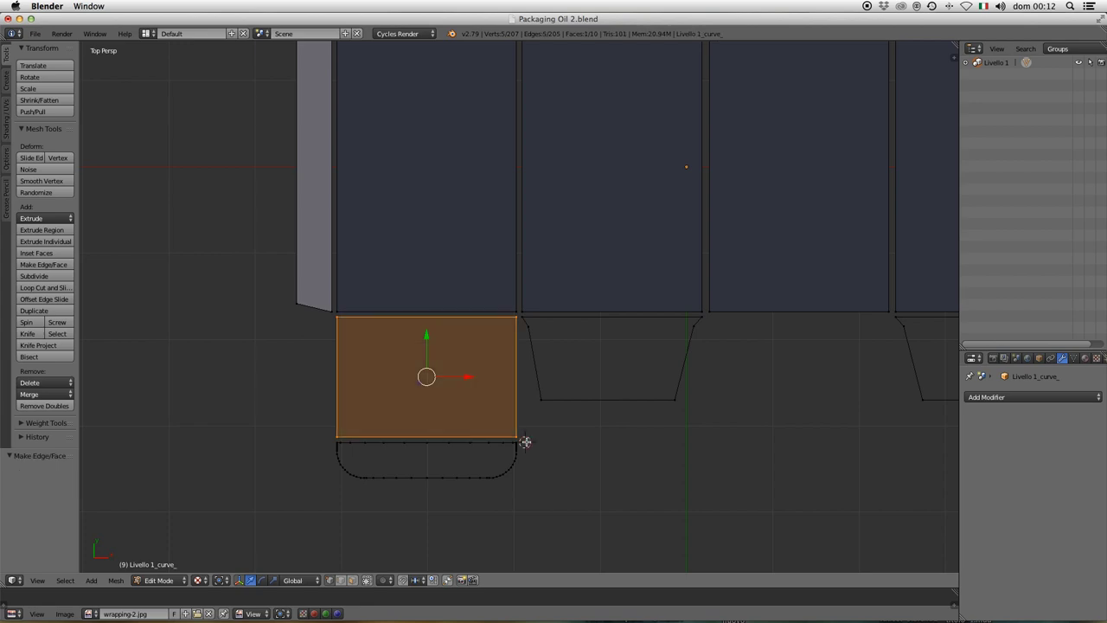
key("a")
Step: Fill both lower trapezoid flaps with faces
middle_click_drag(568, 415, 415, 418, "shift")
key("b")
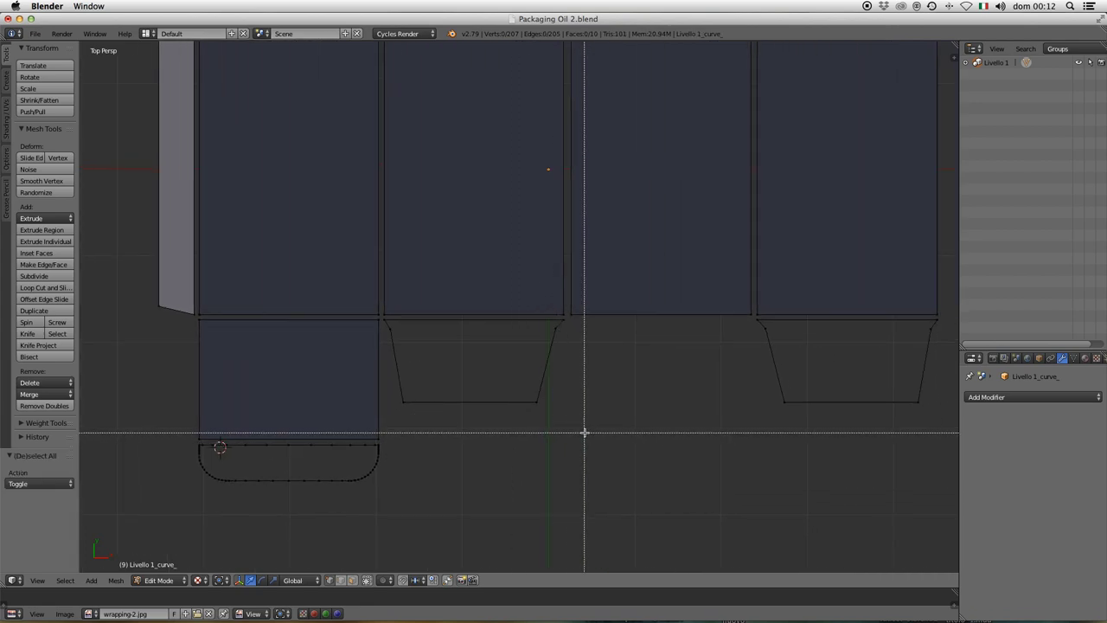
left_click_drag(584, 433, 383, 317)
key("b")
key("Escape")
key("f")
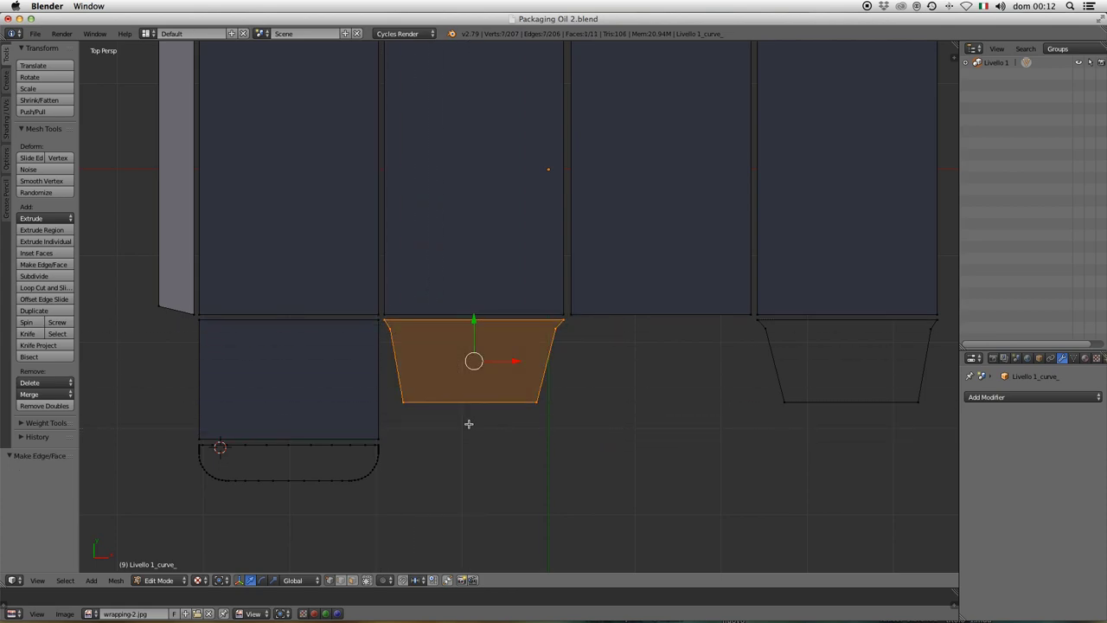
middle_click_drag(615, 400, 367, 406, "shift")
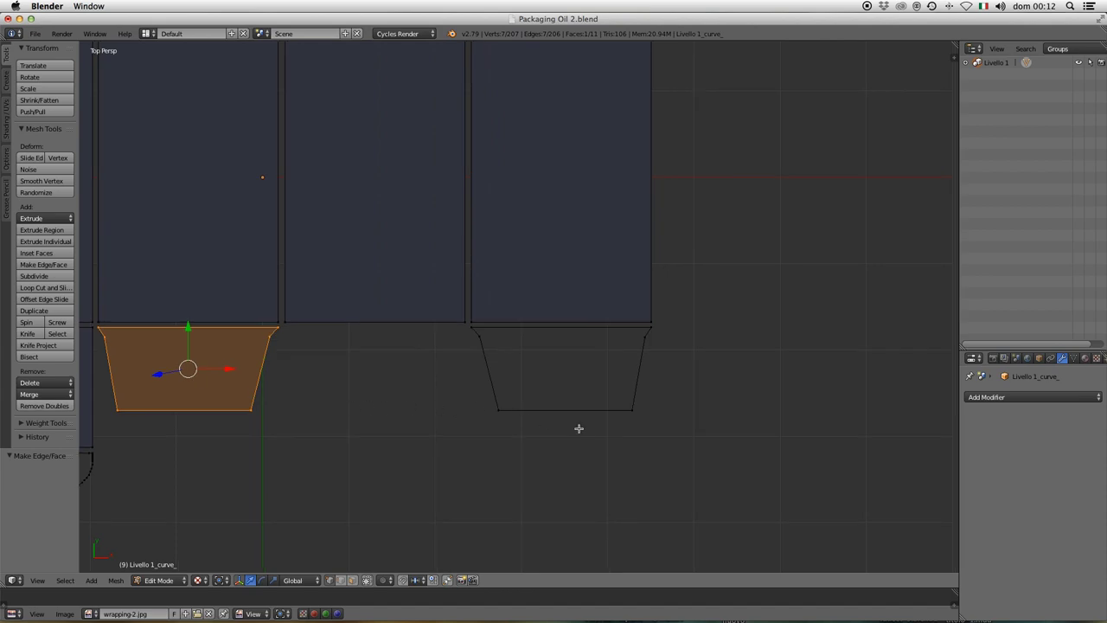
key("b")
left_click_drag(684, 439, 443, 321)
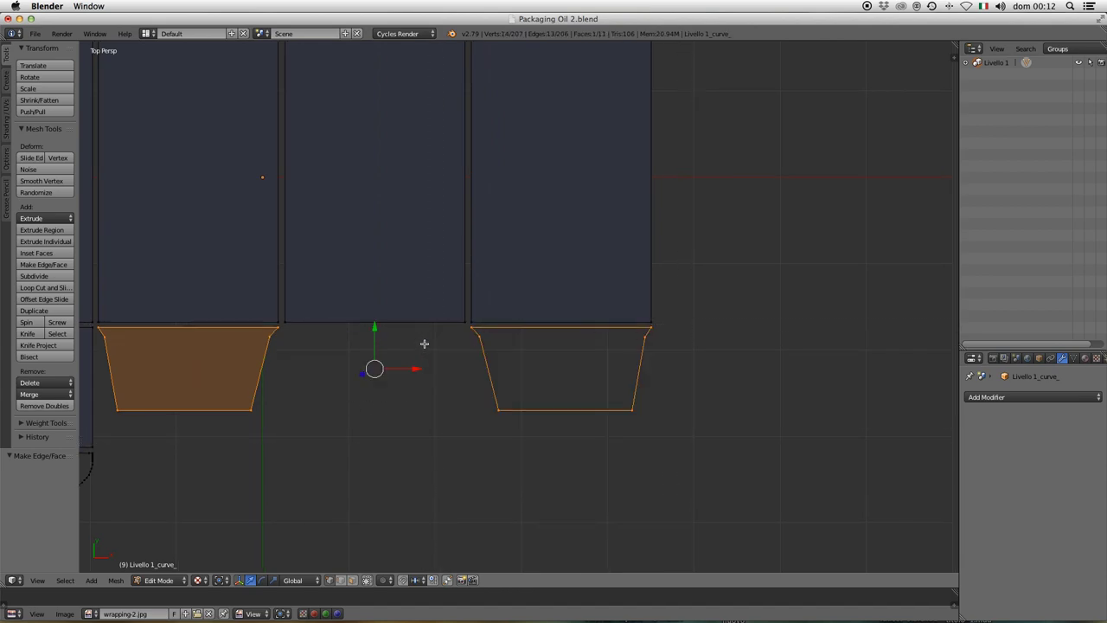
key("f")
Step: Fill the rounded bottom tab with a face
mouse_move(308, 343)
middle_mouse_down("shift")
mouse_move(383, 327)
mouse_move(469, 339)
middle_mouse_up("shift")
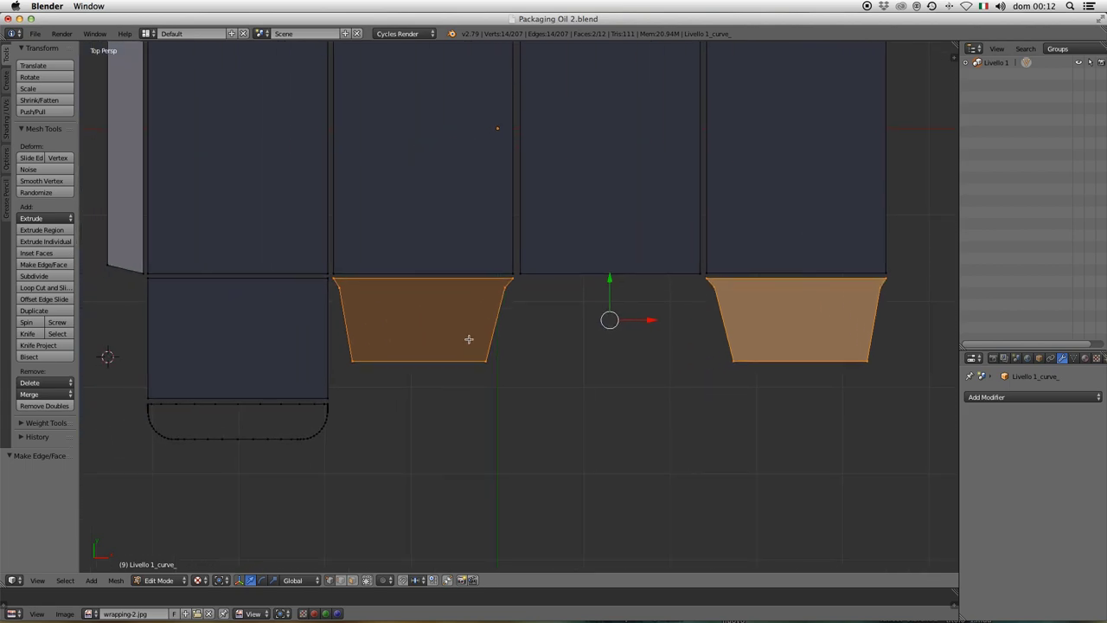
key("b")
left_click_drag(374, 482, 85, 400)
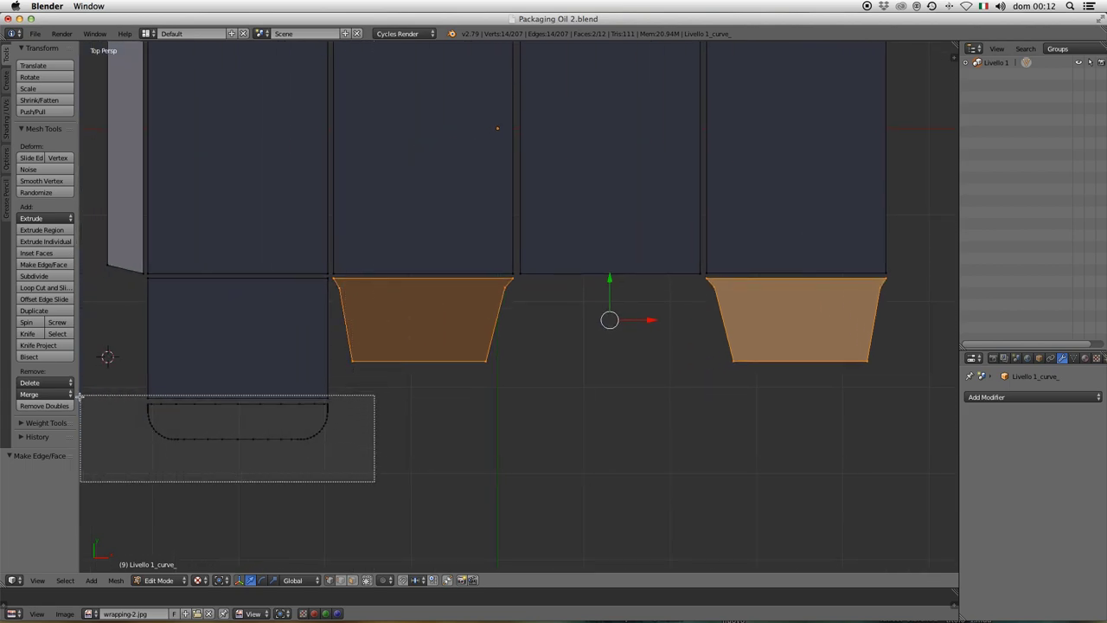
key("f")
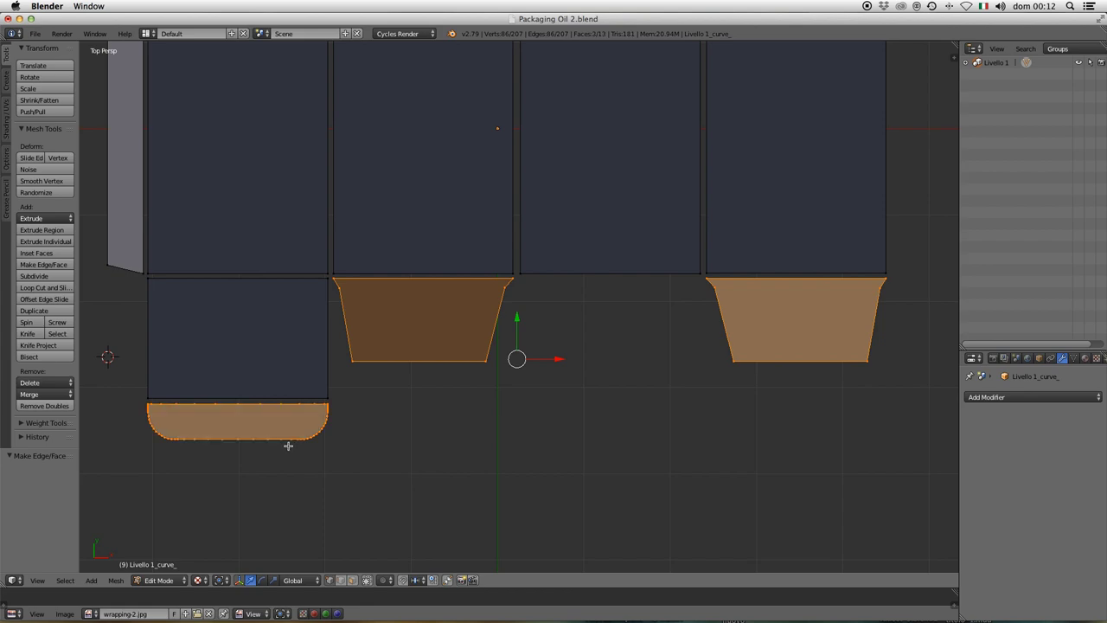
scroll(477, 335, "down", 3)
middle_click_drag(417, 257, 382, 372, "shift")
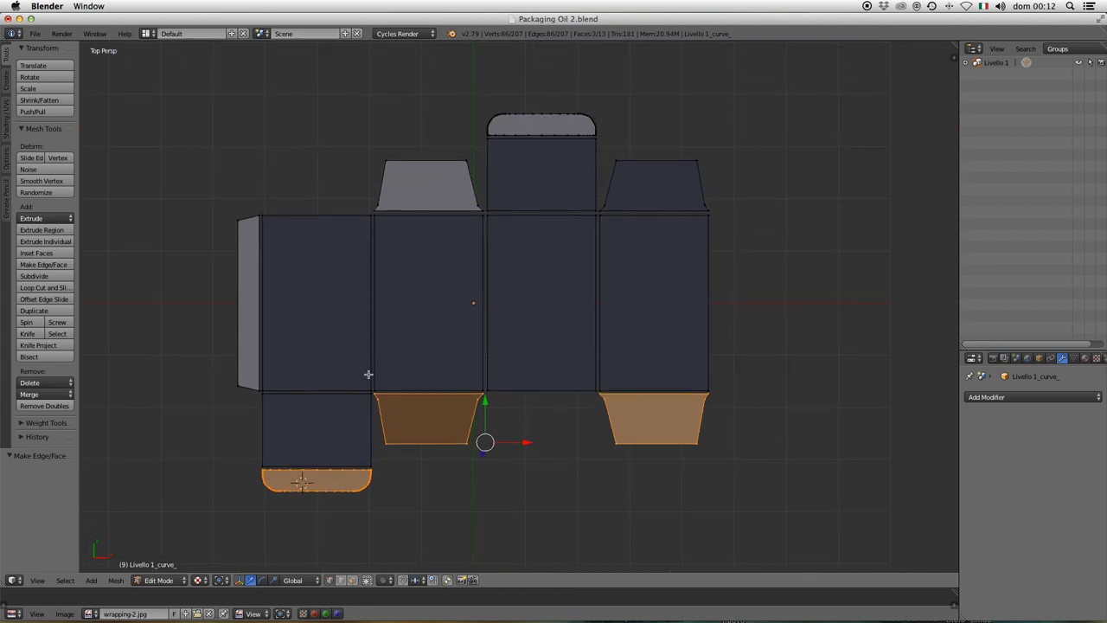
Step: In face mode, select the lower rectangular flap, both bottom trapezoid flaps and the rounded tab
key("a")
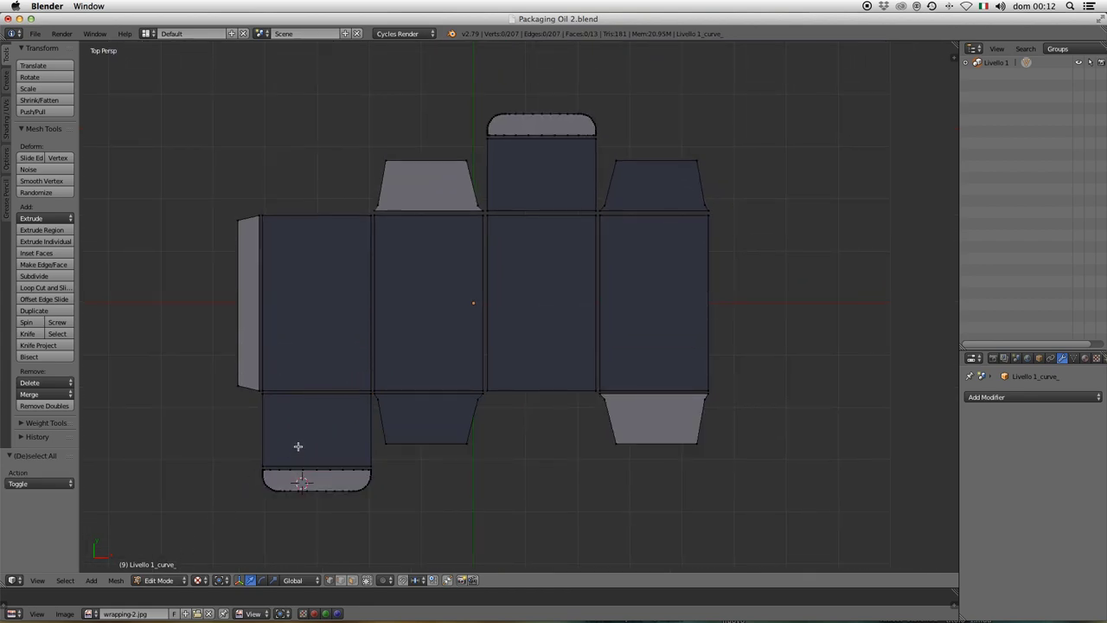
scroll(300, 421, "up", 1)
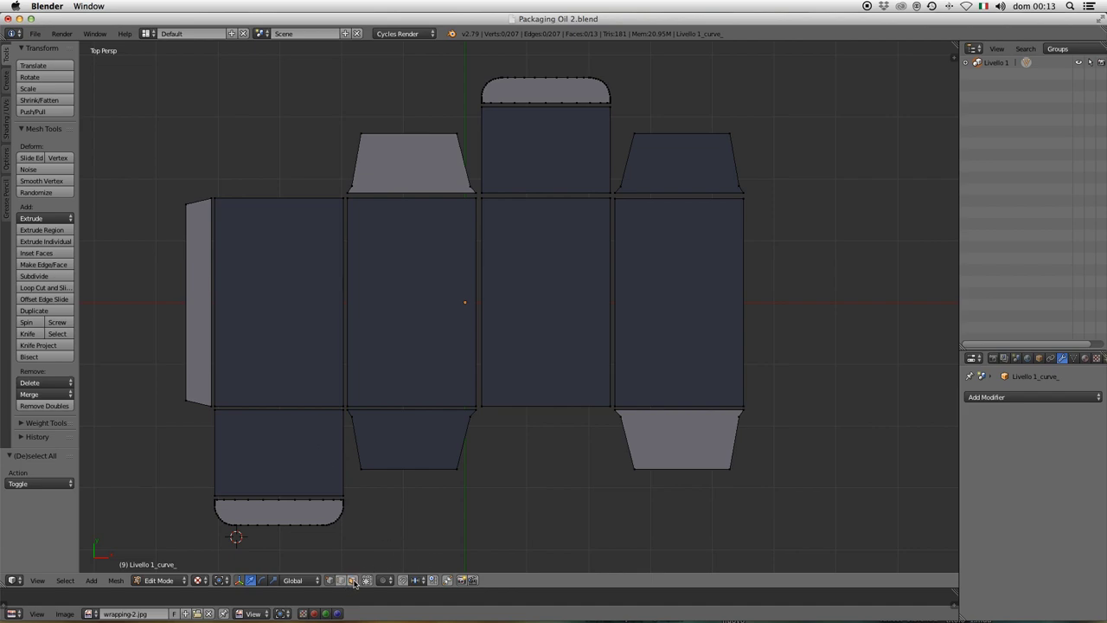
left_click(352, 579)
left_click(296, 450)
right_click(265, 446)
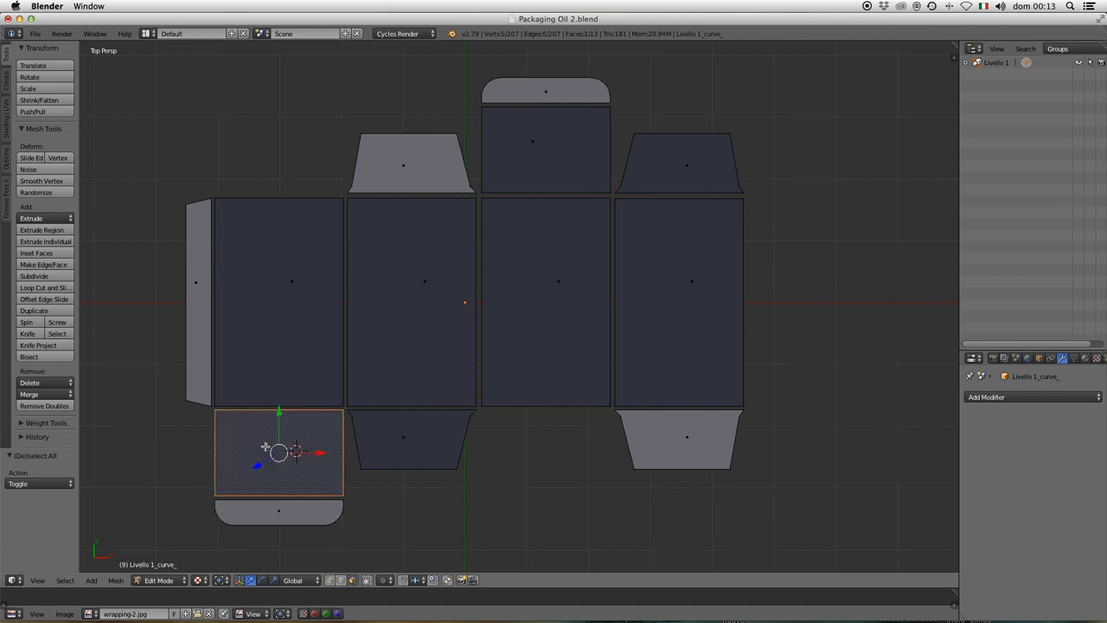
scroll(270, 429, "up", 2)
mouse_move(268, 425)
middle_mouse_down("shift")
mouse_move(363, 412)
mouse_move(485, 315)
middle_mouse_up("shift")
right_click(588, 369, "shift")
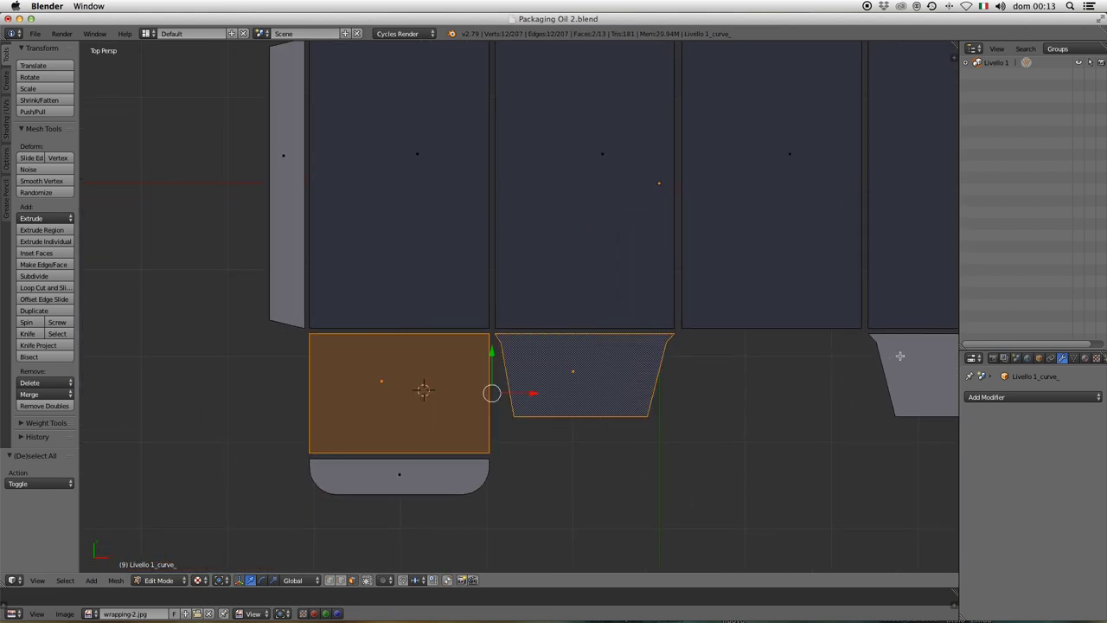
right_click(414, 483, "shift")
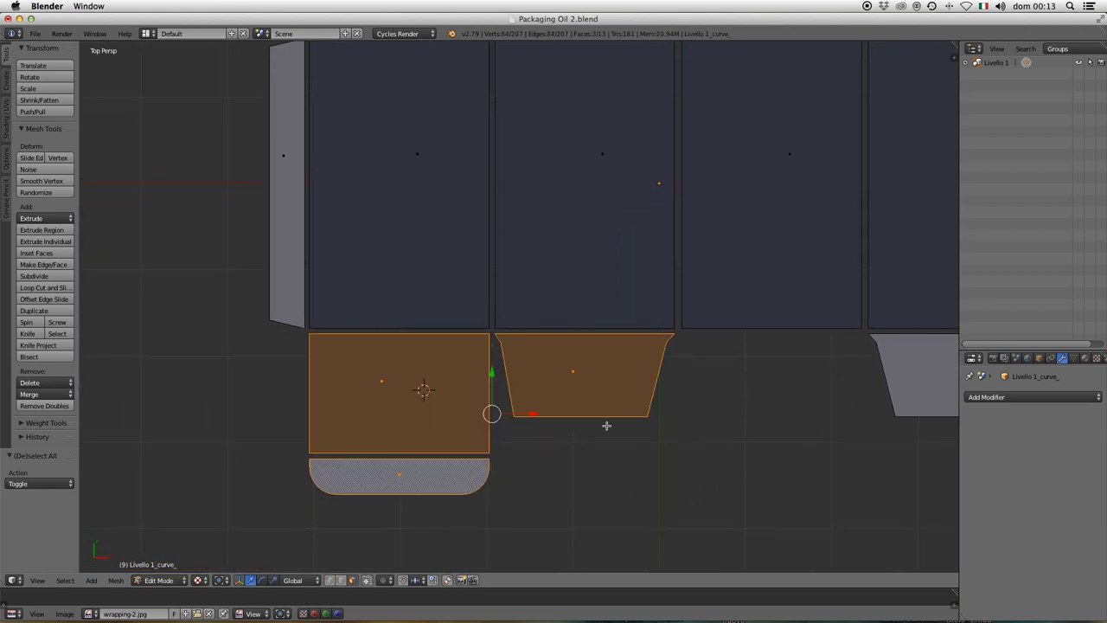
middle_click_drag(605, 424, 405, 381, "shift")
left_click(749, 342, "shift")
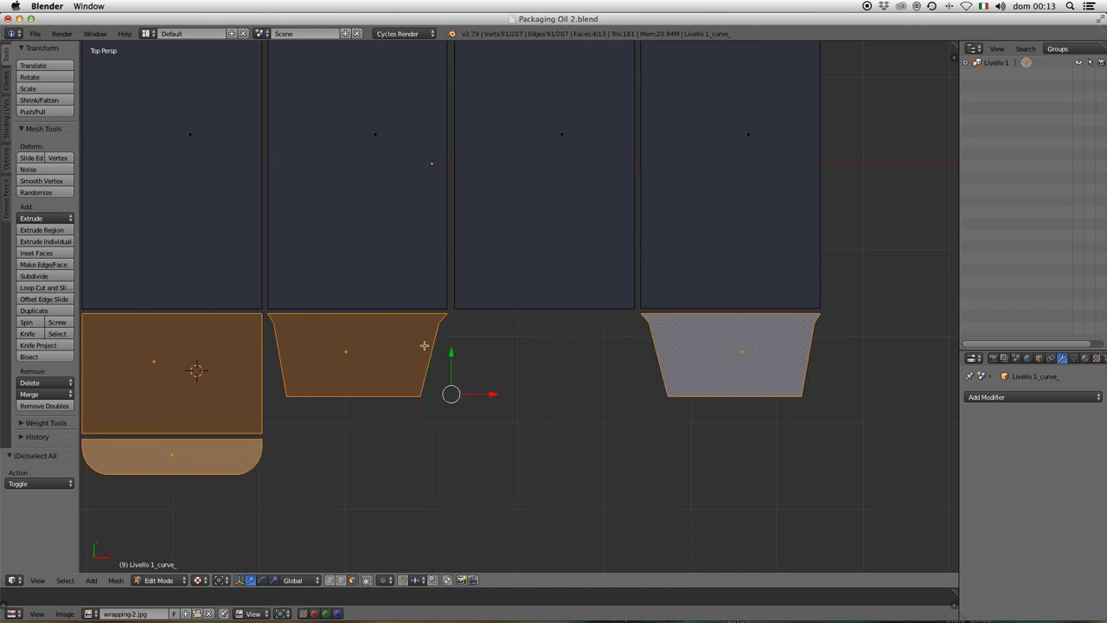
middle_click_drag(424, 346, 548, 377, "shift")
scroll(623, 390, "up", 3)
scroll(625, 404, "up", 2)
scroll(624, 403, "up", 1)
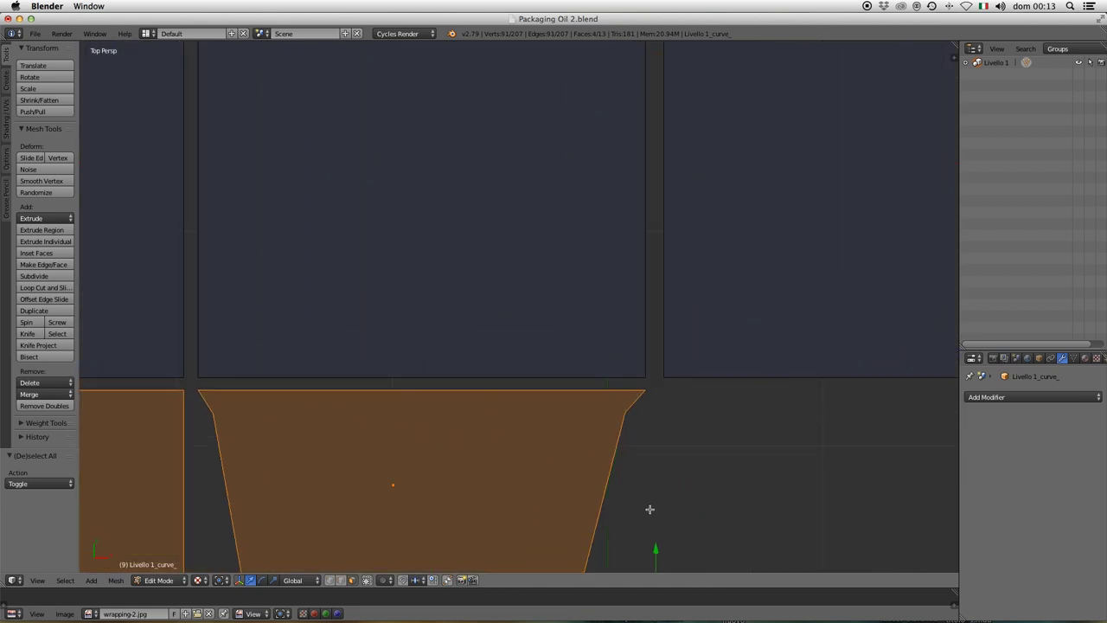
Step: Move the selected bottom flaps 0.056 up along Y against the side panels
key("g")
key("y")
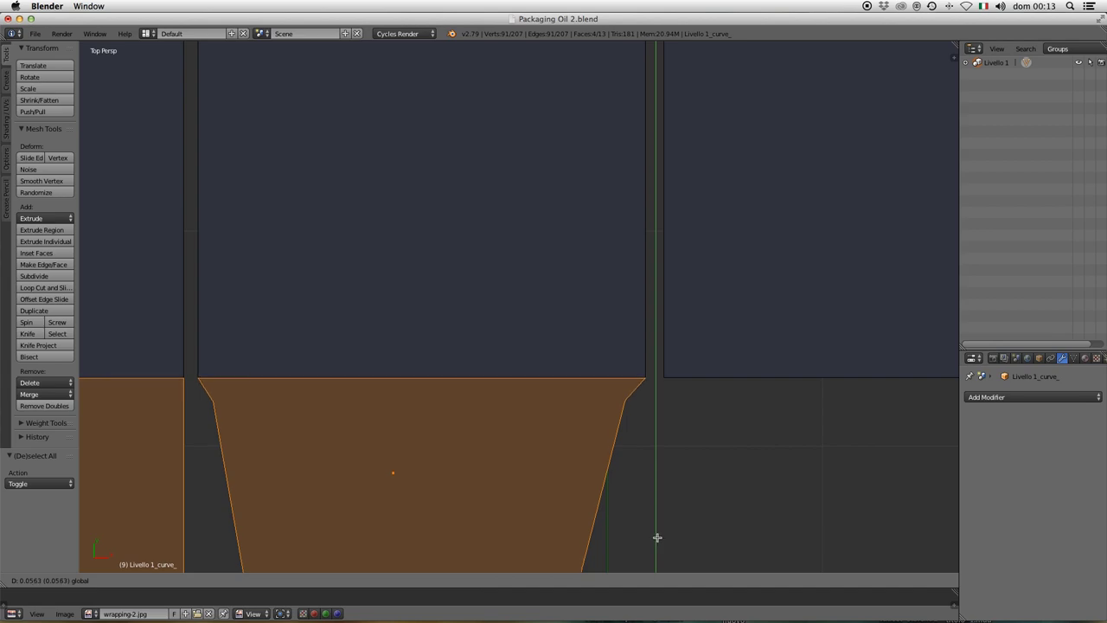
left_click(658, 537)
scroll(611, 444, "down", 2)
scroll(609, 442, "down", 1)
scroll(609, 441, "down", 2)
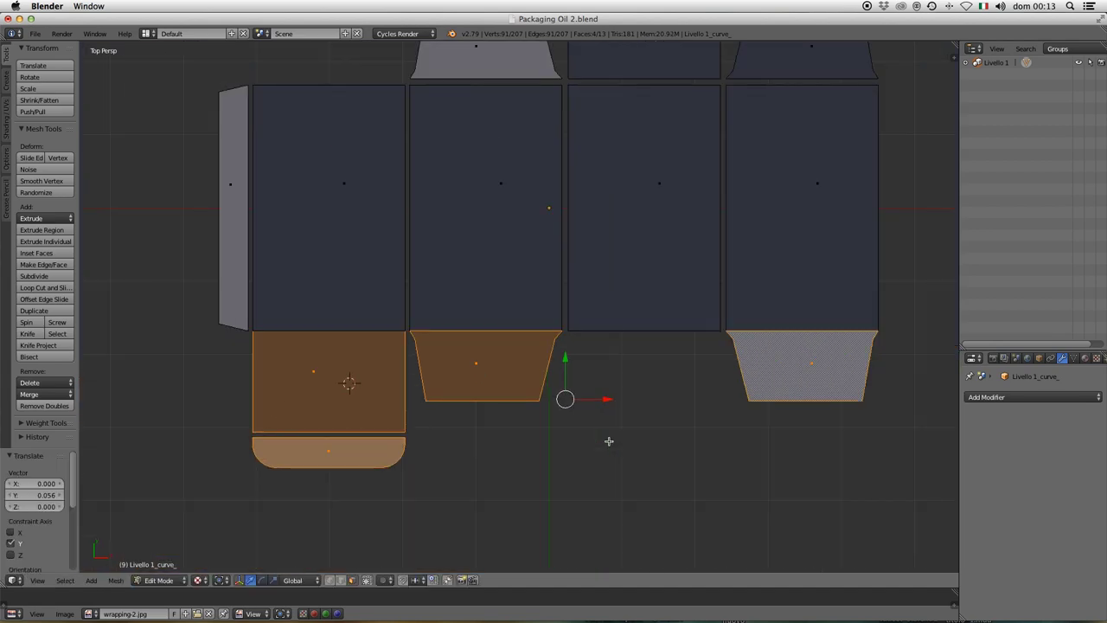
middle_click_drag(523, 294, 509, 449, "shift")
Step: Select the four top flaps: both trapezoids, the top rectangle and the rounded tab
right_click(487, 185)
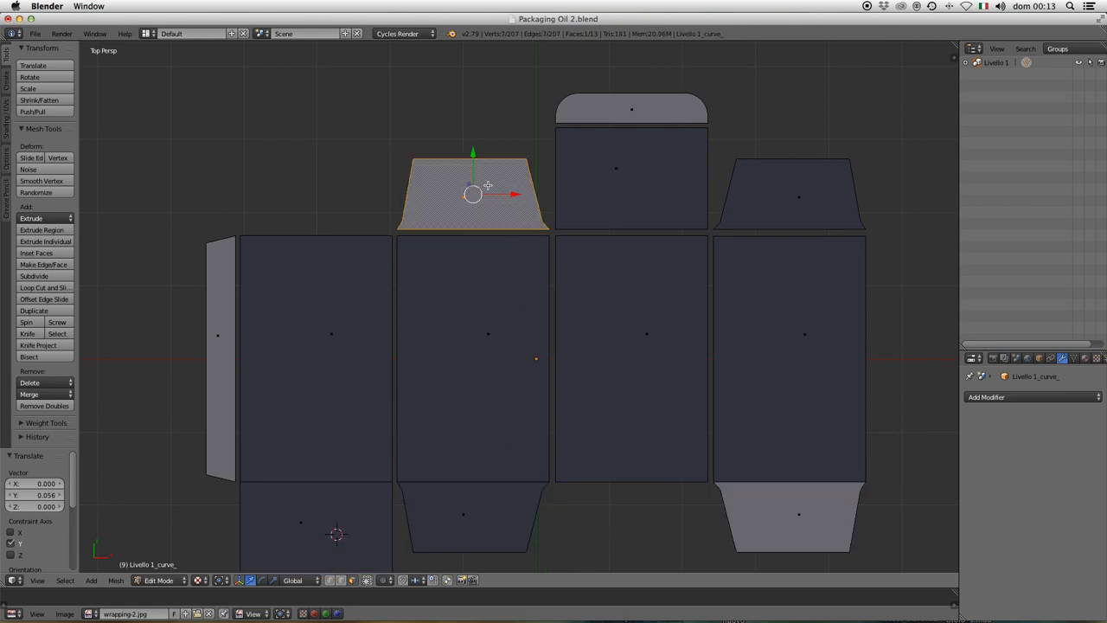
right_click(658, 167, "shift")
right_click(676, 121, "shift")
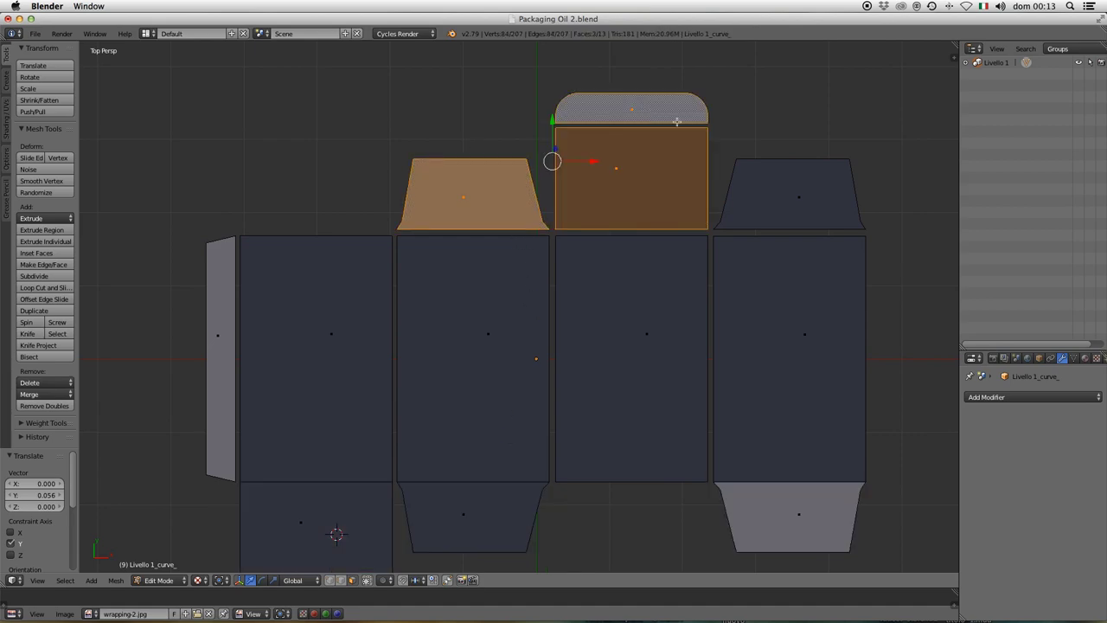
right_click(781, 193, "shift")
scroll(712, 224, "up", 2)
middle_click_drag(711, 225, 449, 482, "shift")
scroll(460, 453, "up", 1)
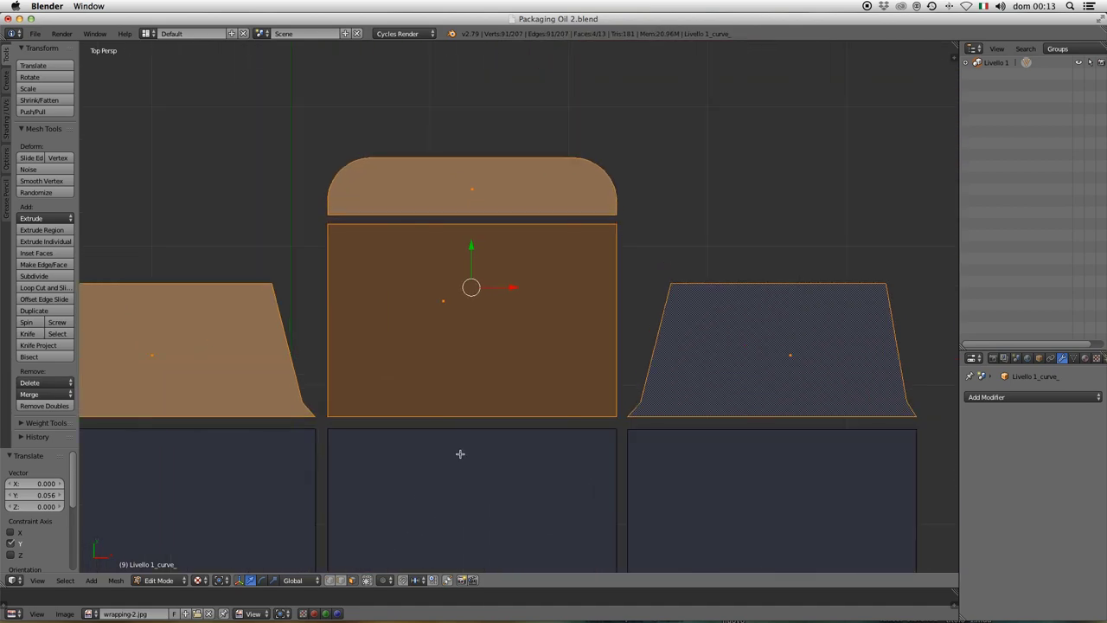
Step: Lower the top flaps about 0.087 along Y so the rounded tab sits flush on its panel
left_click_drag(472, 248, 472, 260)
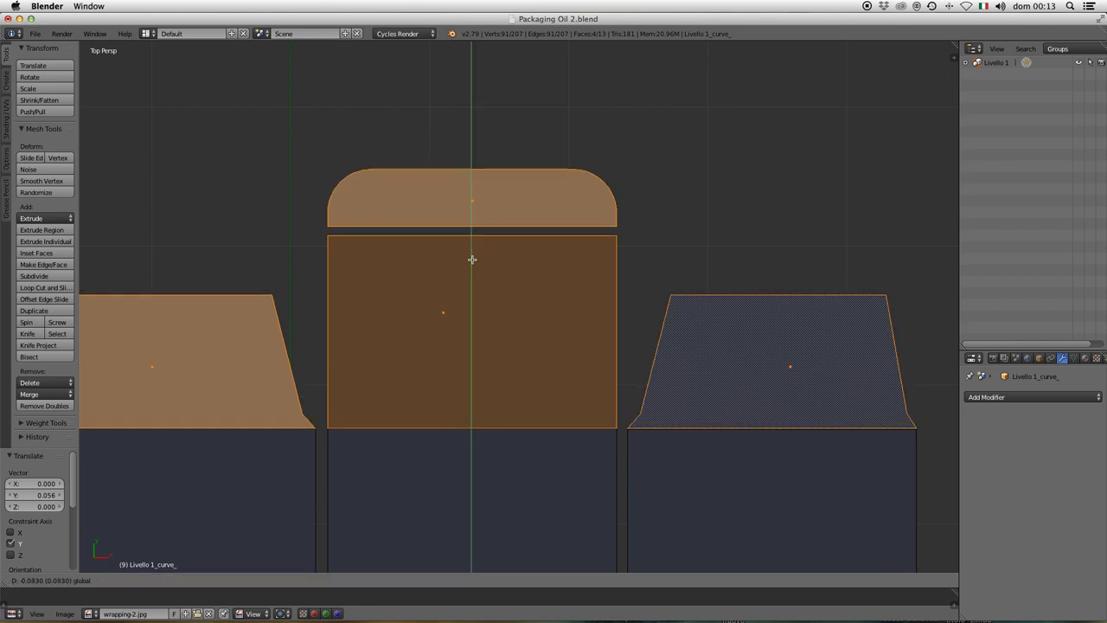
right_click(487, 187)
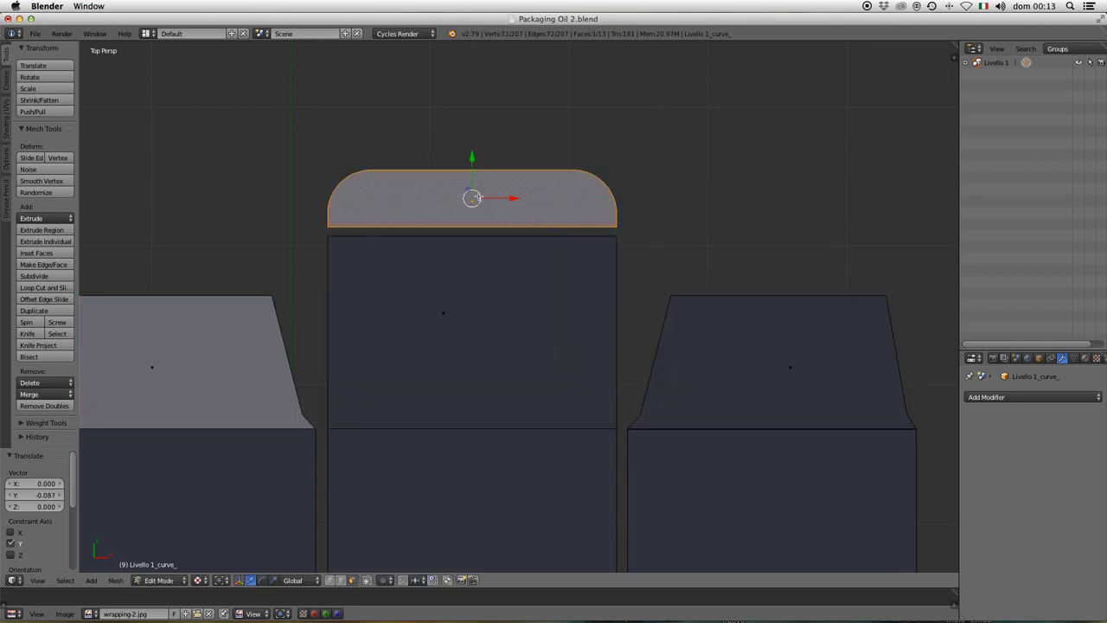
left_click_drag(468, 153, 472, 162)
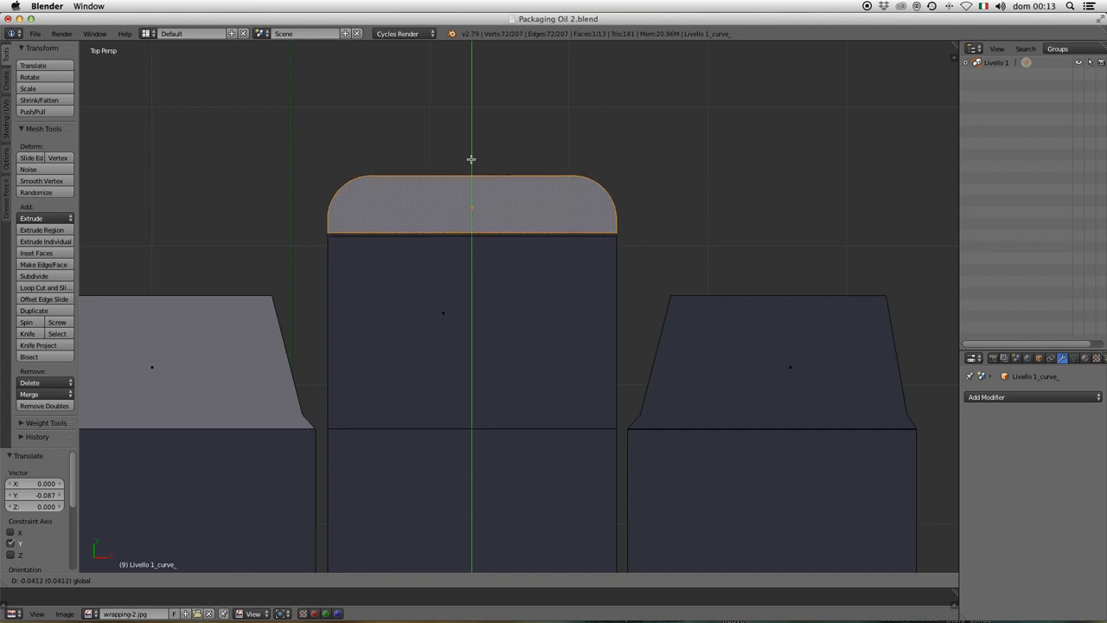
left_click(472, 163)
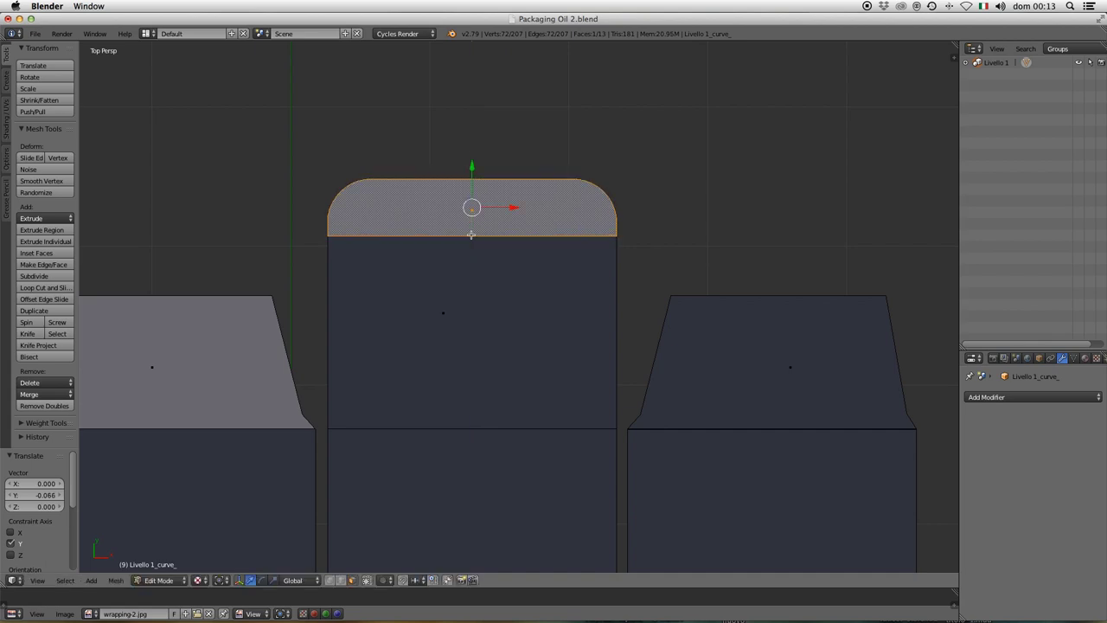
key("a")
scroll(471, 247, "down", 3)
scroll(472, 277, "down", 3)
Step: Raise the left column's rounded bottom flap 0.062 along Y onto its panel
middle_click_drag(451, 330, 525, 145, "shift")
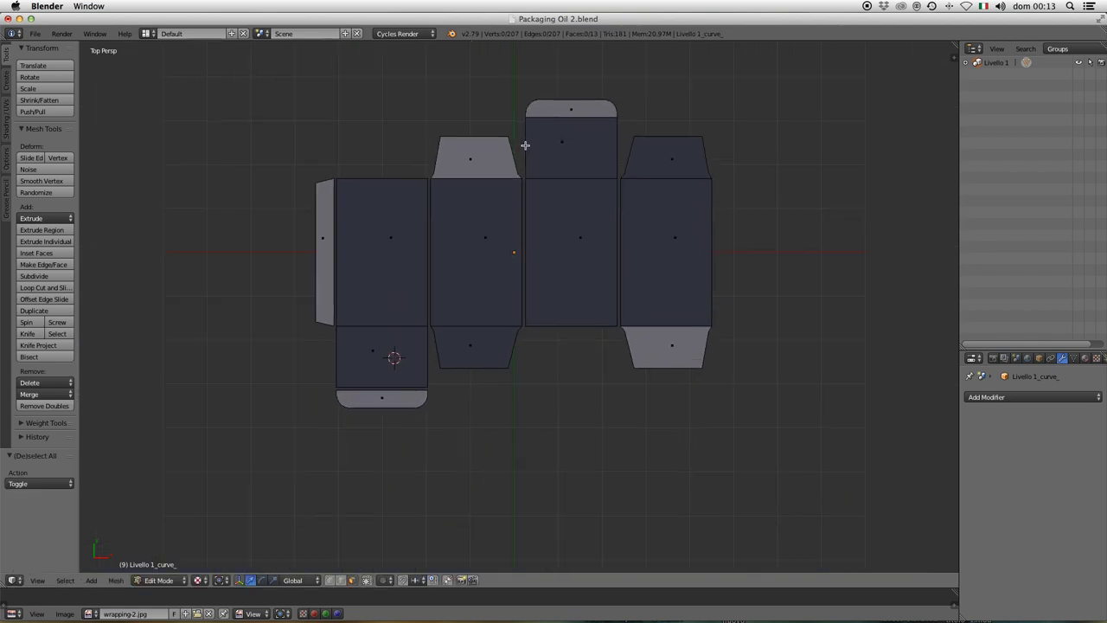
scroll(514, 188, "up", 2)
scroll(263, 207, "up", 2)
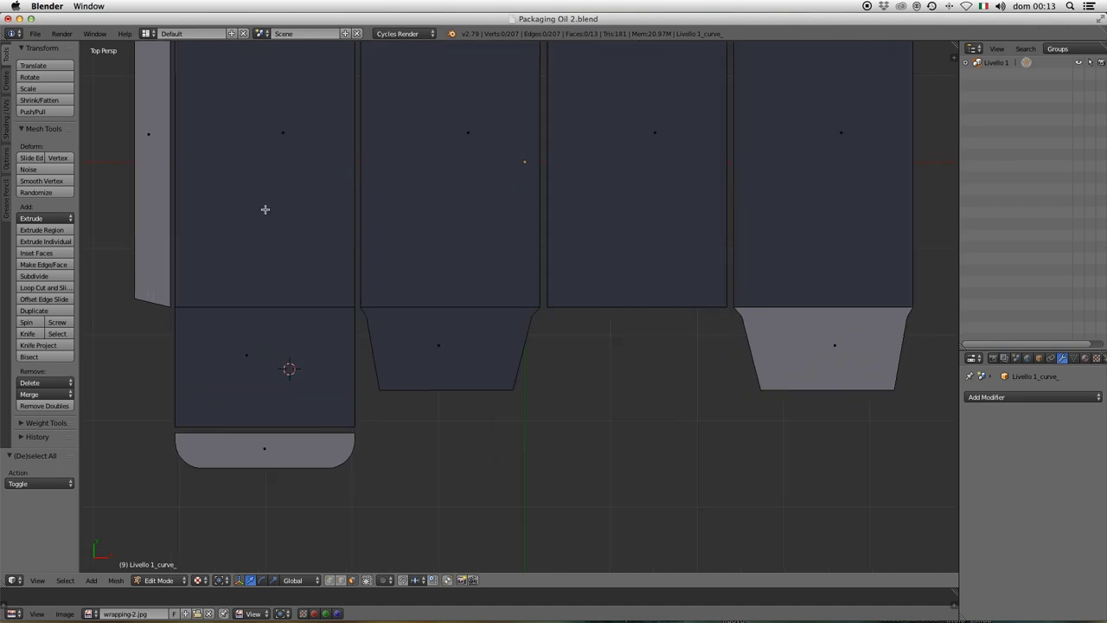
mouse_move(264, 211)
middle_mouse_down("shift")
mouse_move(363, 215)
mouse_move(388, 205)
middle_mouse_up("shift")
scroll(379, 412, "up", 3)
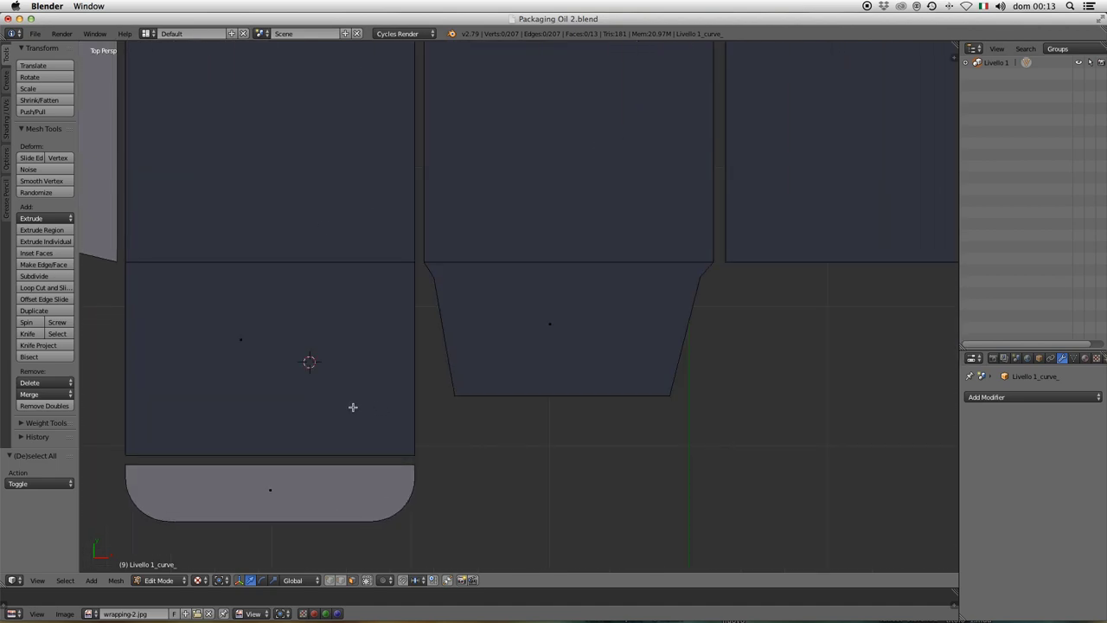
middle_click_drag(353, 407, 545, 299, "shift")
right_click(439, 397)
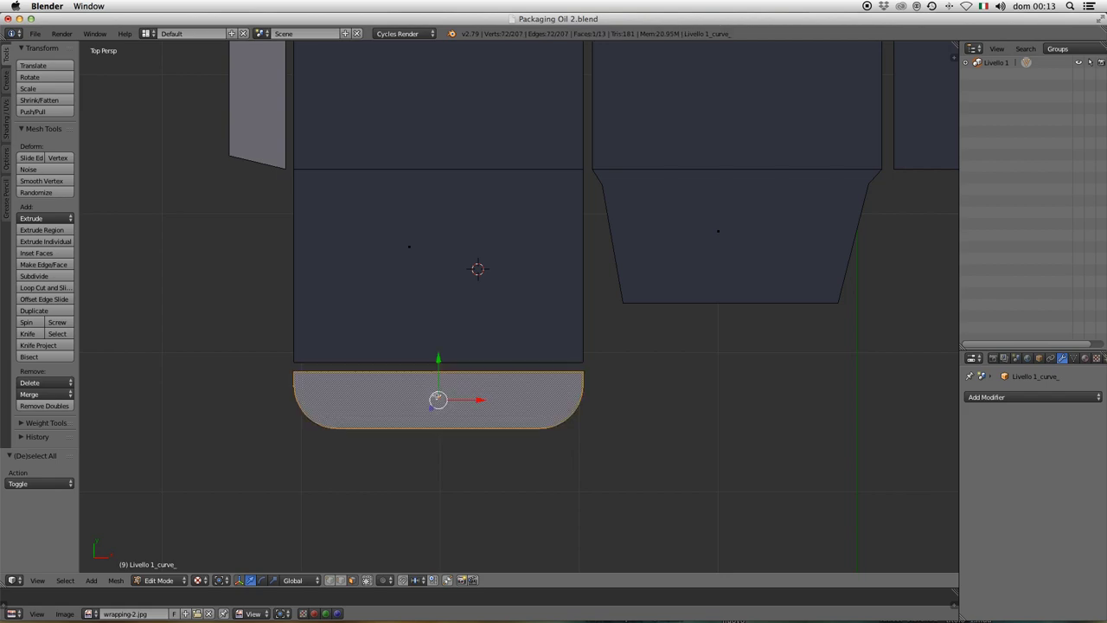
left_click_drag(440, 357, 443, 350)
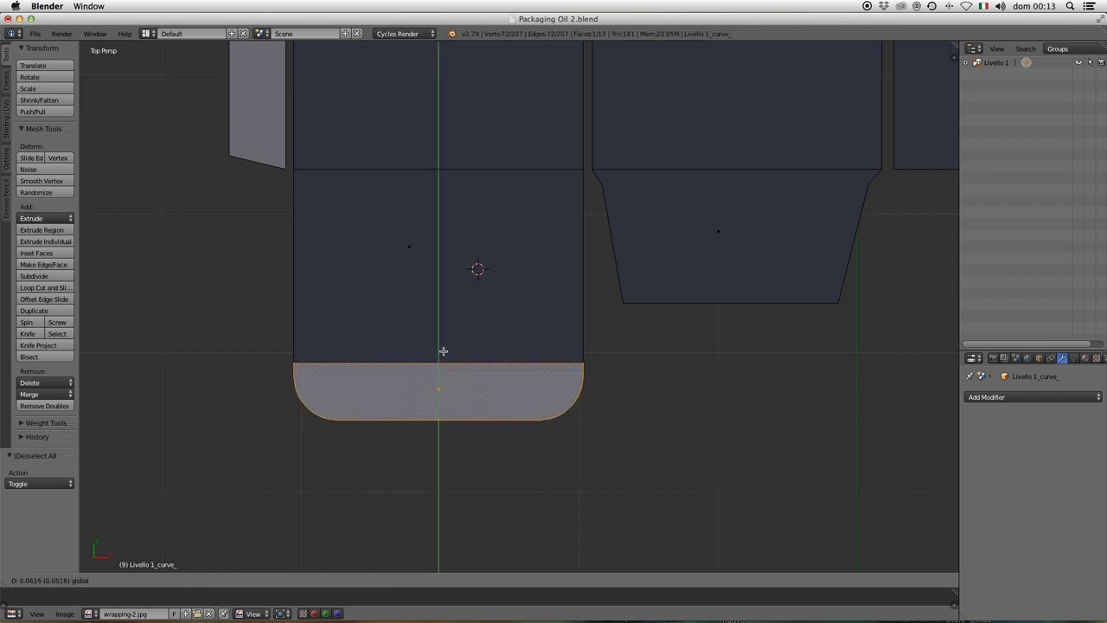
left_click_drag(443, 350, 442, 350)
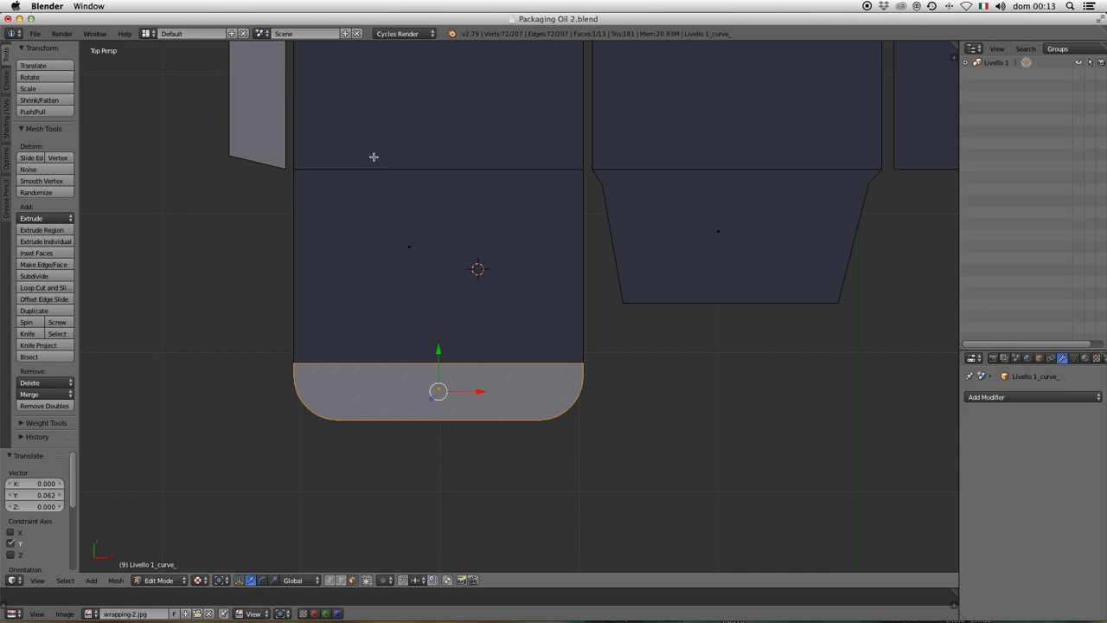
Step: Move the narrow glue flap 0.058 along X so it touches the left panel
scroll(373, 157, "up", 2)
scroll(390, 267, "up", 3)
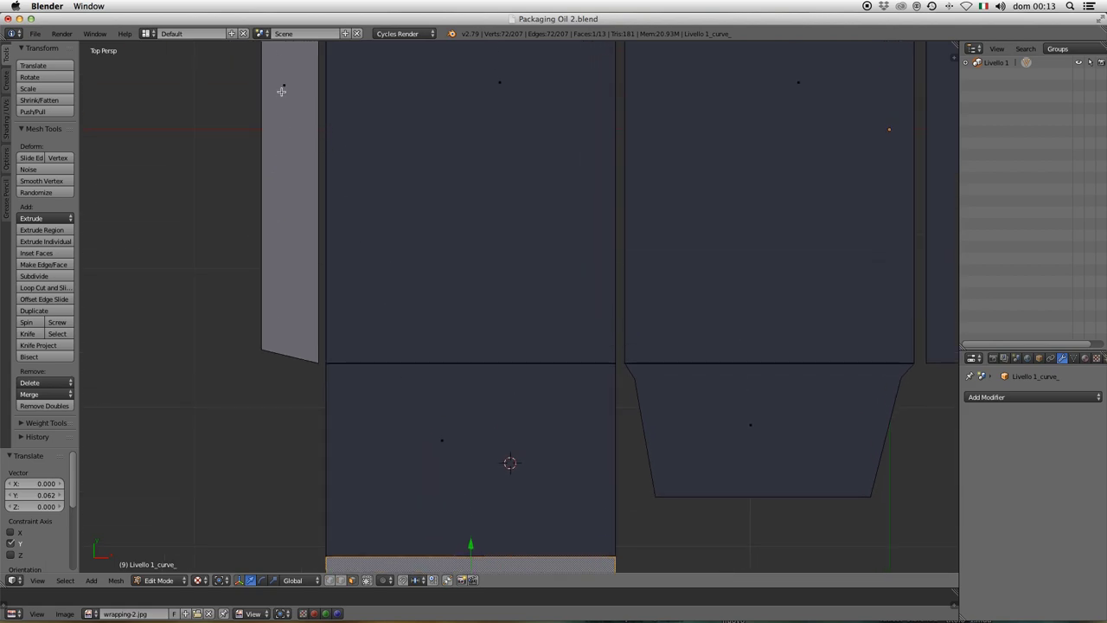
right_click(281, 91)
mouse_move(427, 122)
middle_mouse_down("shift")
mouse_move(427, 279)
mouse_move(400, 339)
middle_mouse_up("shift")
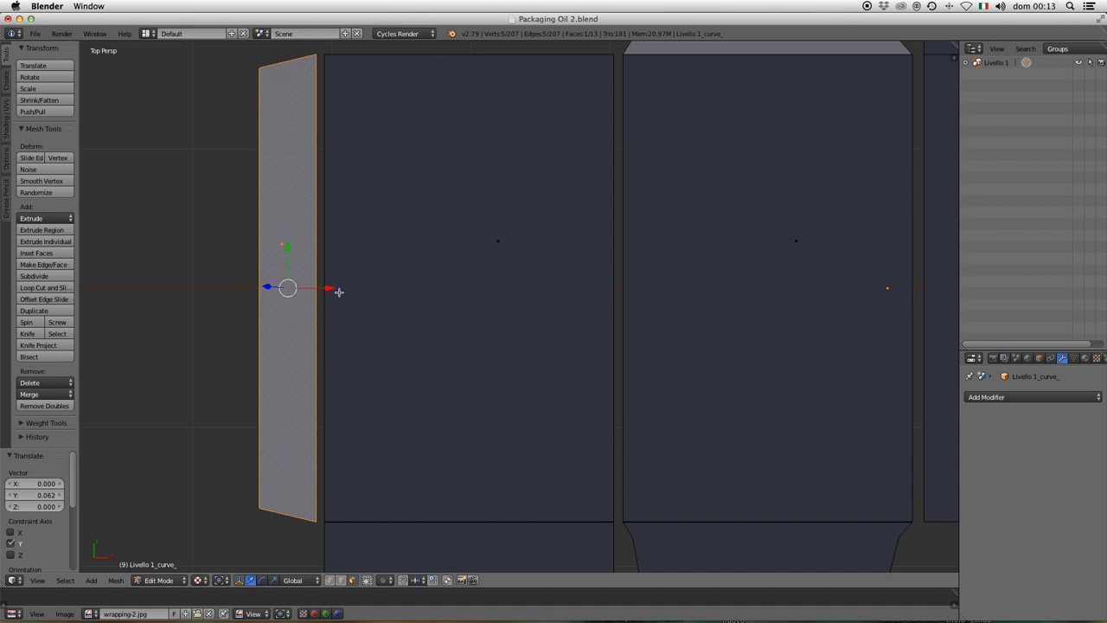
key("g")
key("x")
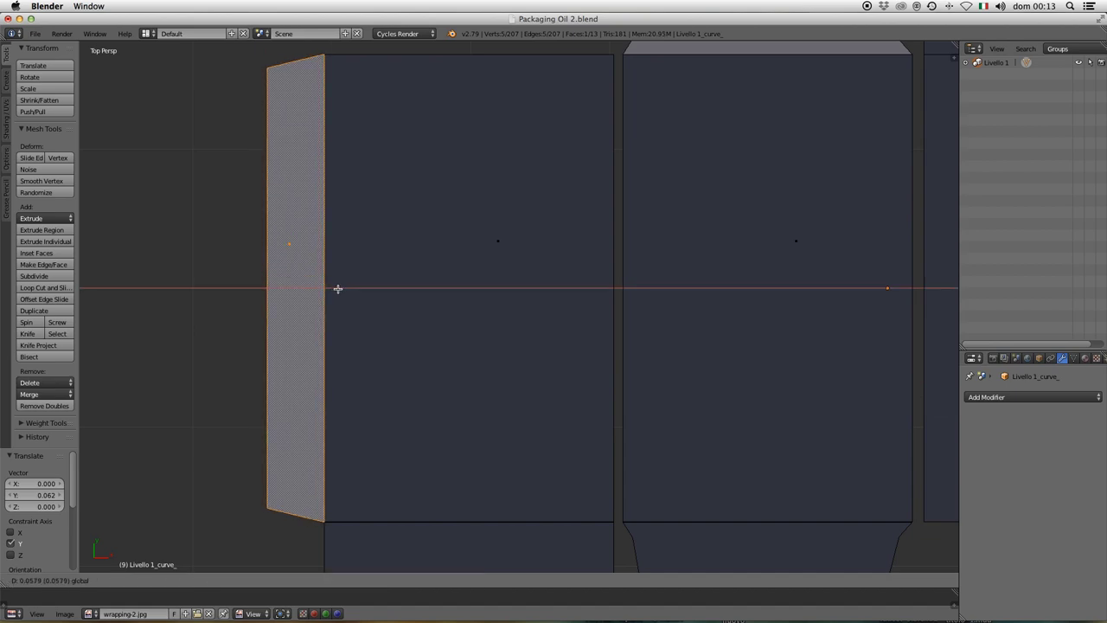
left_click(338, 288)
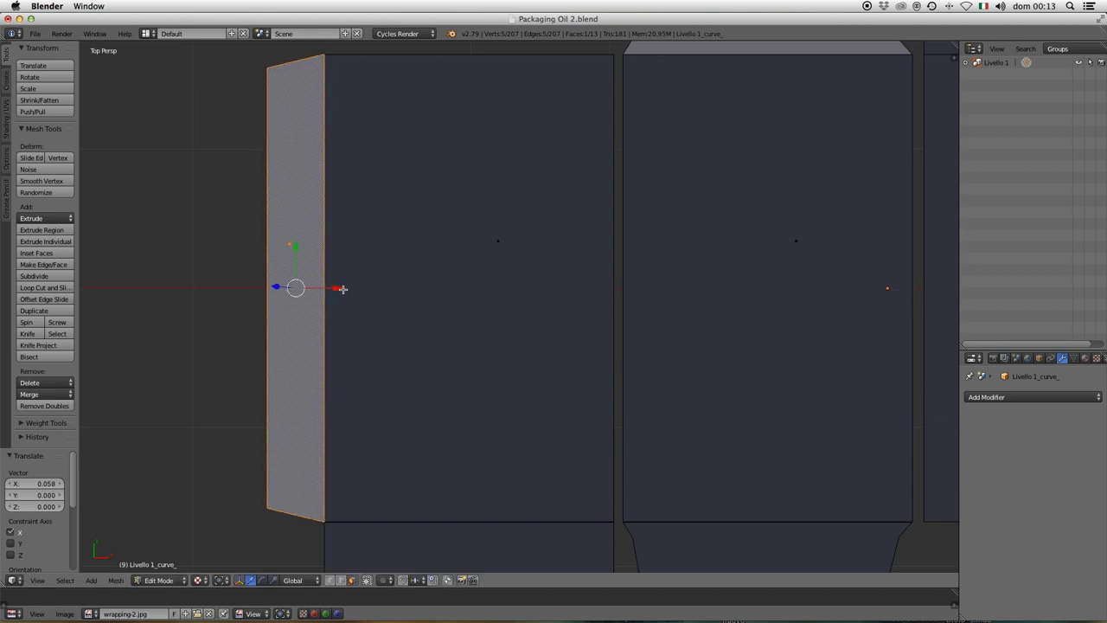
right_click(509, 229)
scroll(530, 295, "down", 4)
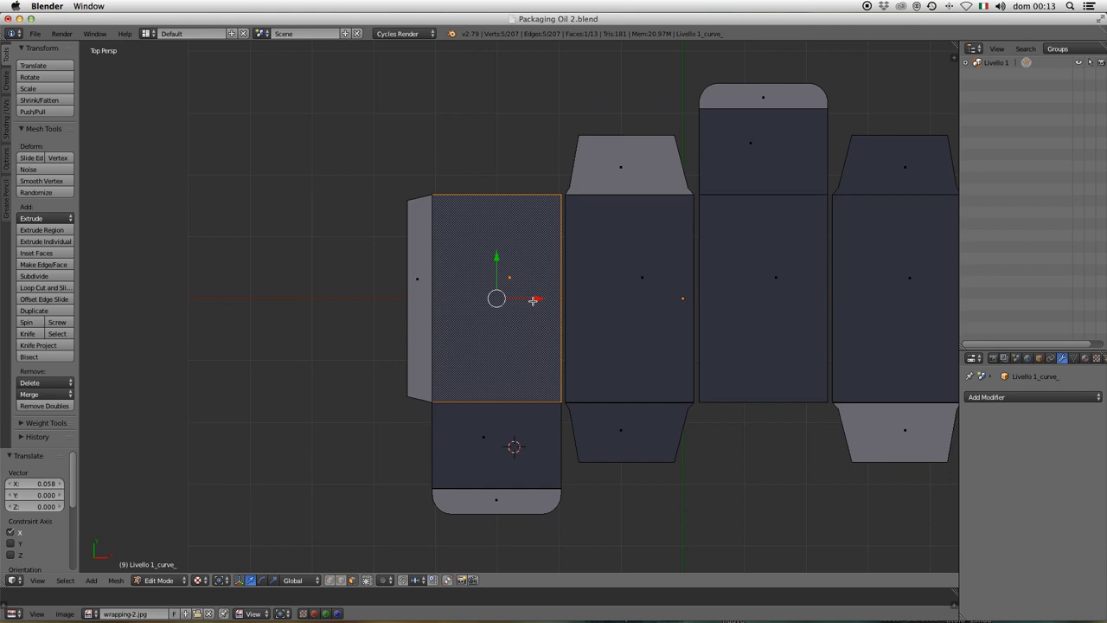
Step: Select the side flap, lower panel and rounded bottom flap, and shift the left column right
right_click(419, 290, "shift")
right_click(497, 433, "shift")
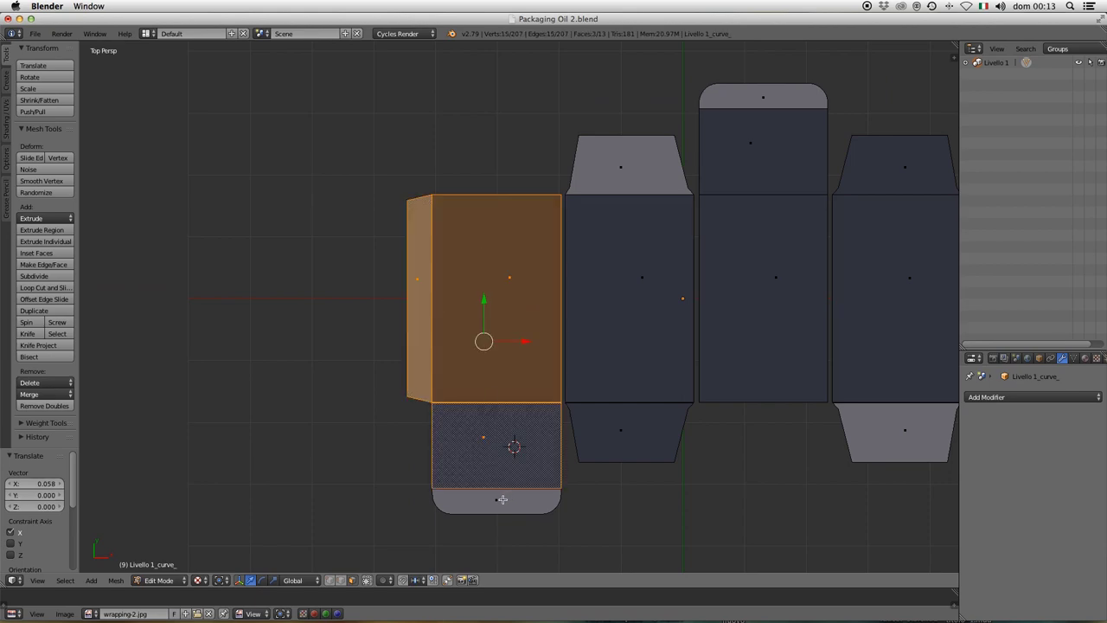
right_click(501, 499, "shift")
scroll(538, 383, "up", 1)
scroll(566, 358, "up", 1)
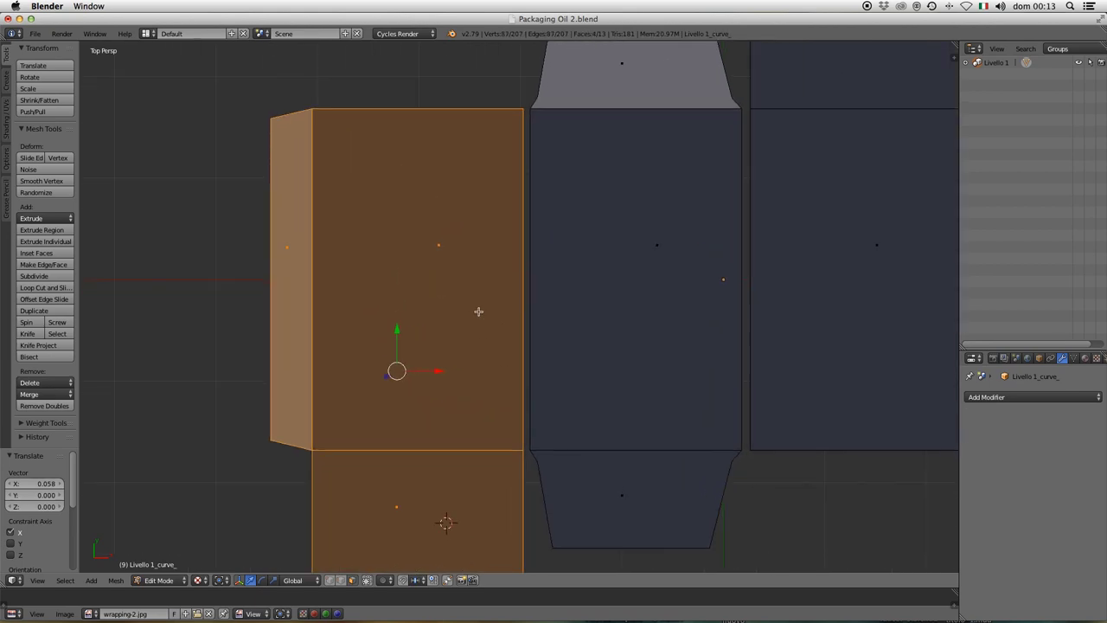
scroll(476, 309, "up", 1)
scroll(390, 329, "up", 1)
scroll(301, 366, "up", 2)
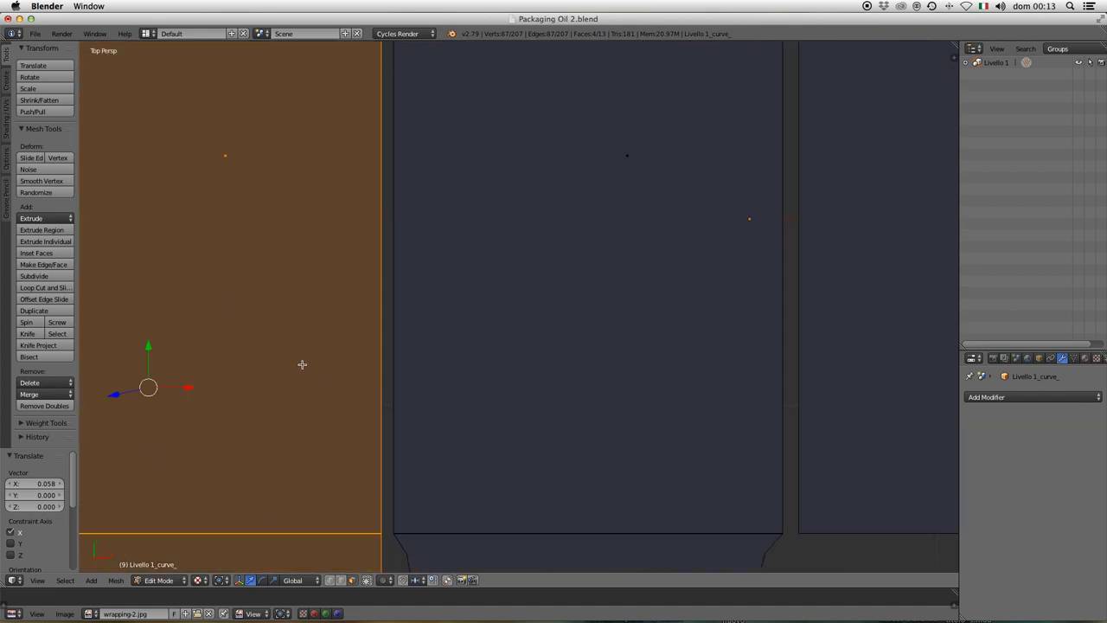
left_click_drag(188, 389, 200, 388)
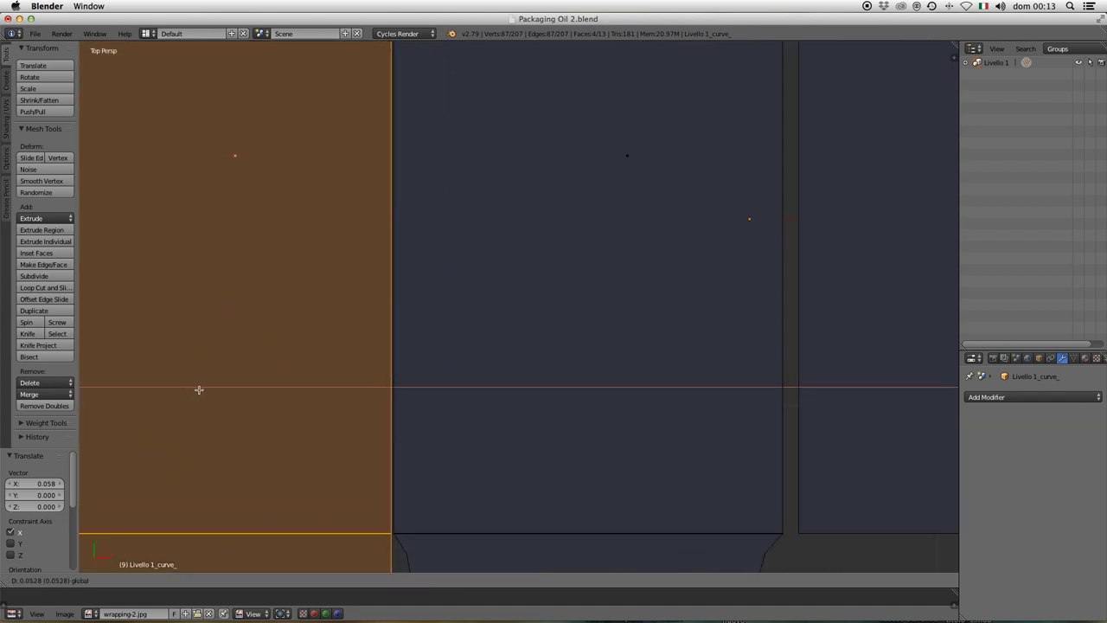
Step: Add the second column's middle panel and top and bottom flaps, then slide the columns right to close the gap
scroll(291, 373, "down", 3)
scroll(735, 323, "down", 2)
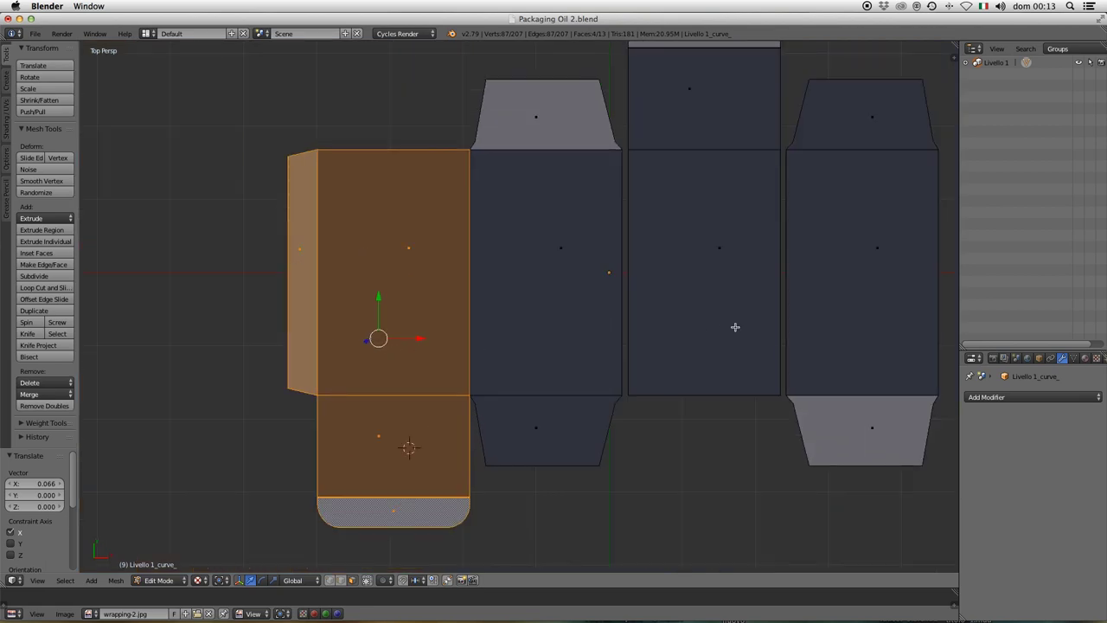
middle_click_drag(710, 337, 571, 354, "shift")
left_click(465, 250, "shift")
left_click(452, 138, "shift")
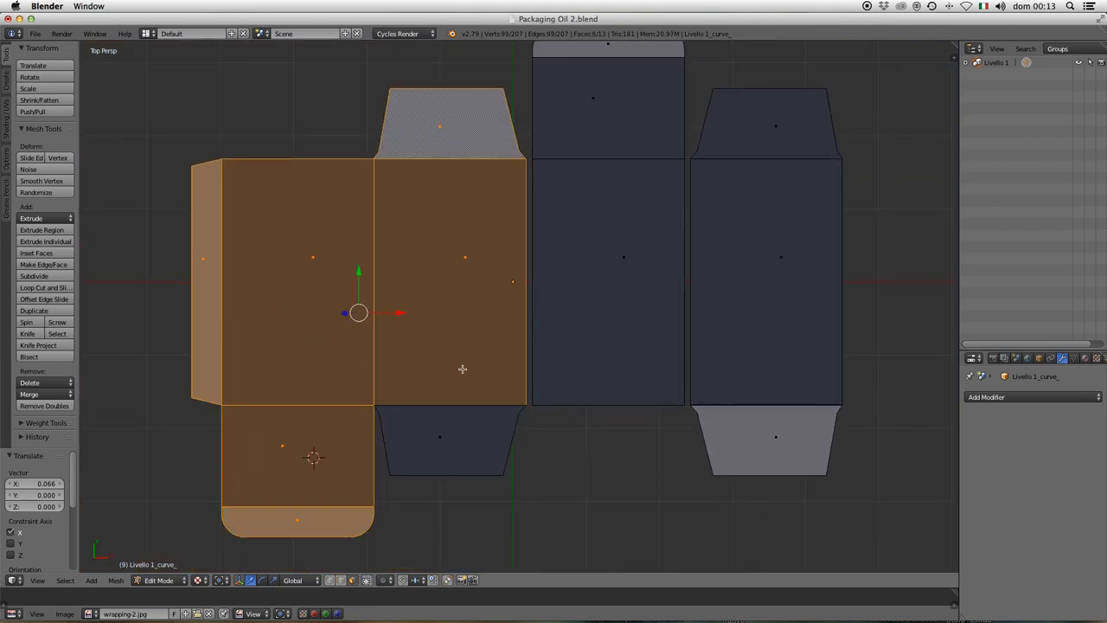
left_click(446, 431, "shift")
scroll(519, 310, "up", 1)
scroll(519, 310, "up", 2)
middle_click_drag(568, 281, 375, 334, "shift")
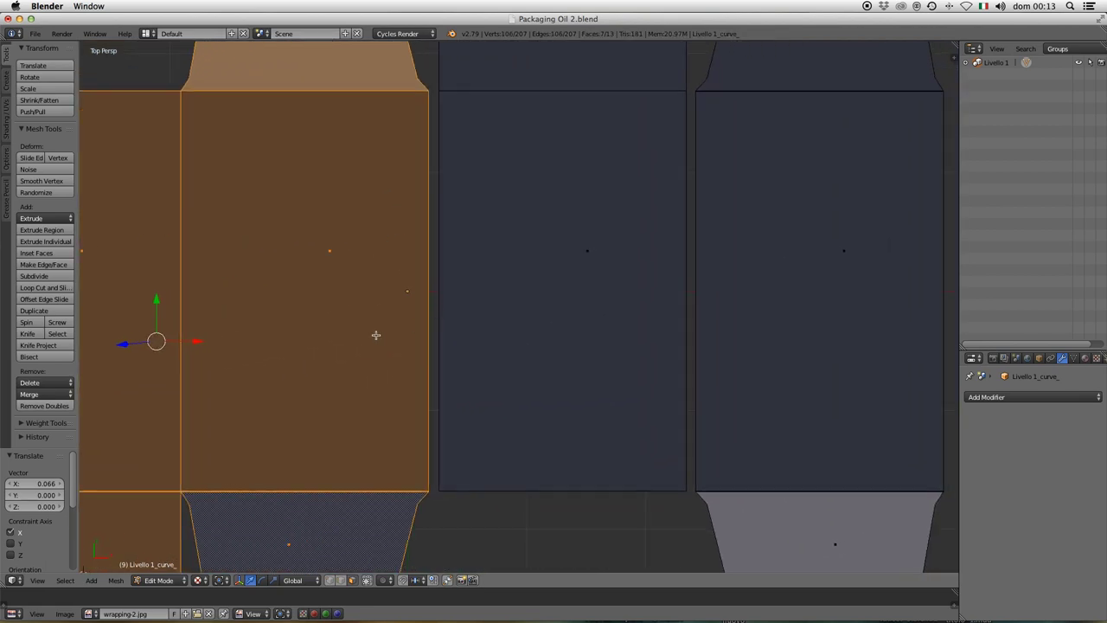
scroll(211, 337, "up", 1)
scroll(247, 339, "up", 1)
middle_click_drag(247, 339, 357, 342, "shift")
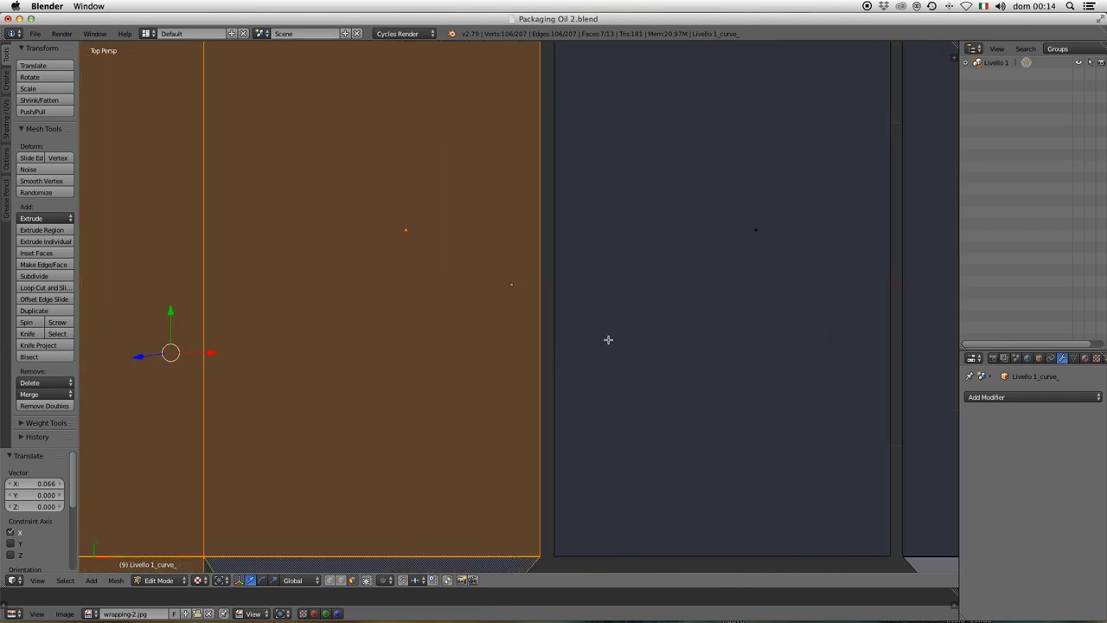
left_click_drag(285, 353, 300, 354)
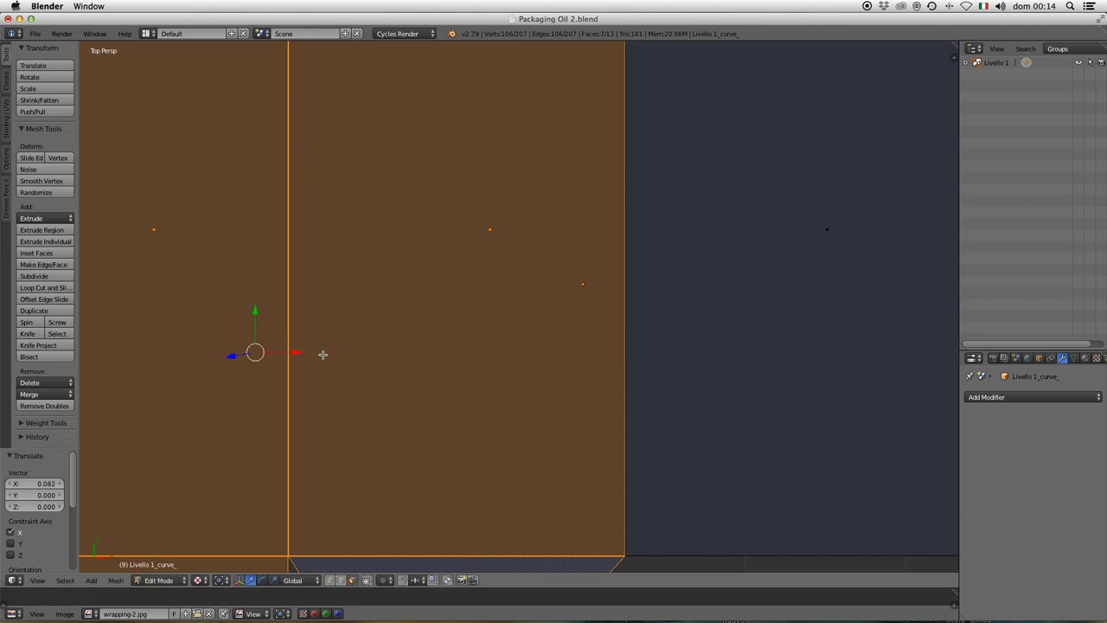
Step: Select the third column's middle panel, the panel above it and the rounded top tab
scroll(398, 354, "down", 3)
scroll(571, 351, "down", 3)
middle_click_drag(682, 348, 583, 449, "shift")
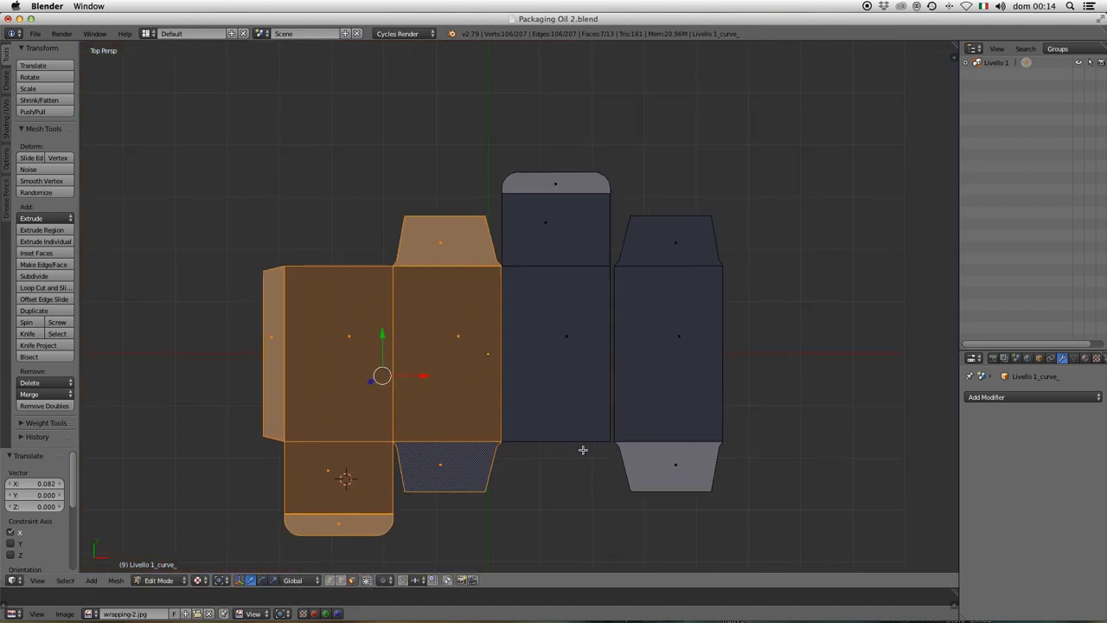
left_click(557, 336, "shift")
left_click(563, 220, "shift")
left_click(558, 183, "shift")
scroll(617, 375, "up", 2)
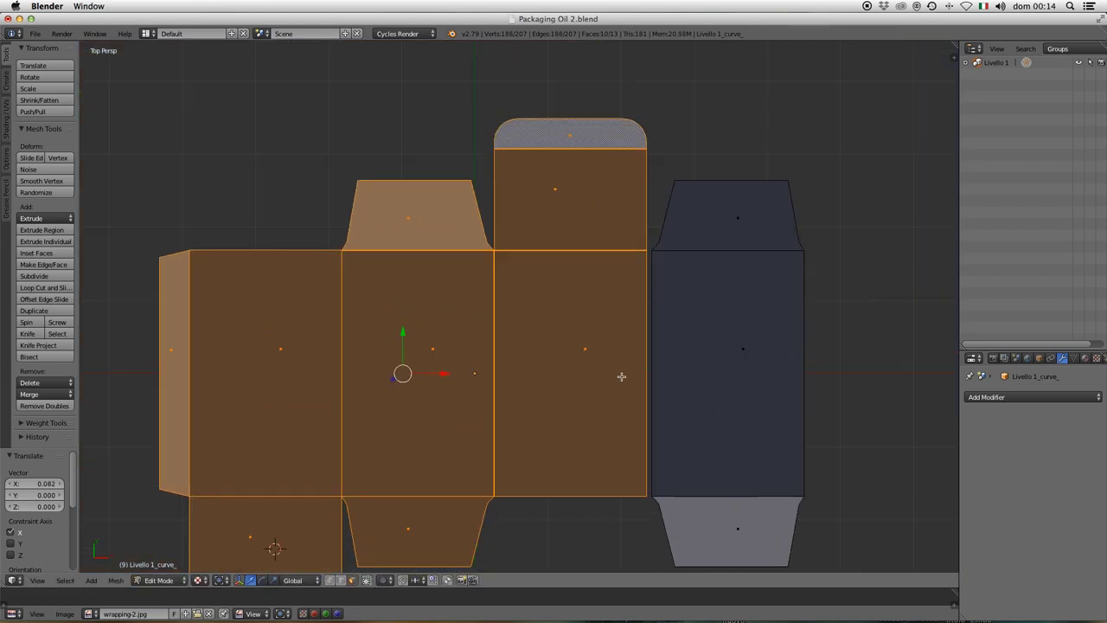
scroll(659, 373, "up", 2)
middle_click_drag(659, 373, 542, 363, "shift")
Step: Select the rightmost panel with its top and bottom tabs and shift it 0.082 left along X
left_click(704, 356)
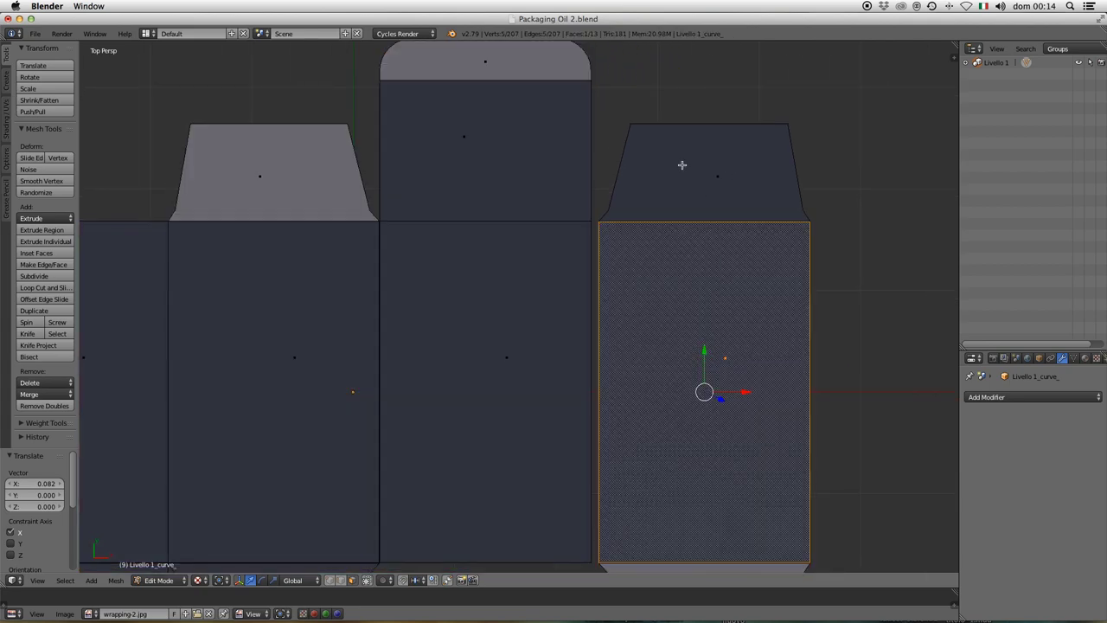
middle_click_drag(657, 386, 633, 246, "shift")
left_click(664, 483, "shift")
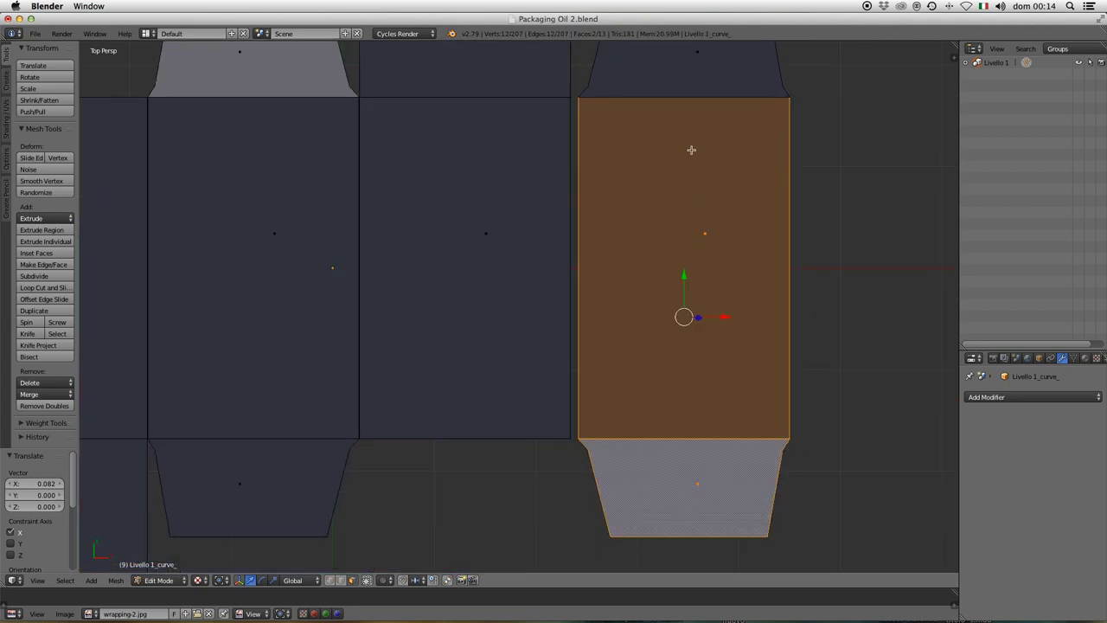
middle_click_drag(677, 166, 645, 355, "shift")
left_click(642, 232, "shift")
scroll(657, 373, "up", 1)
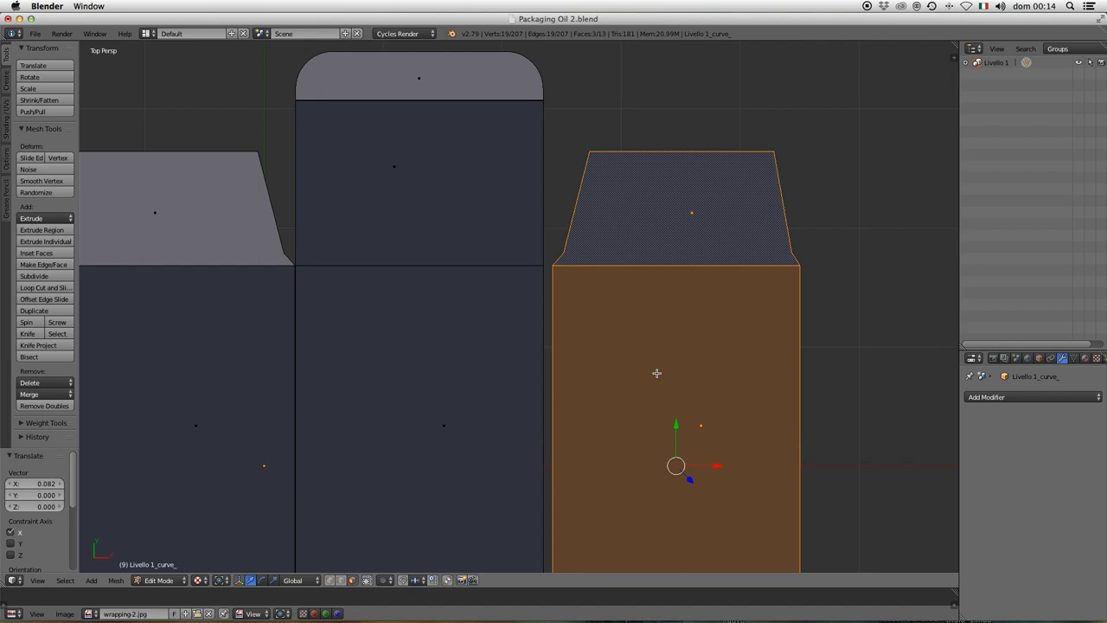
scroll(648, 345, "up", 2)
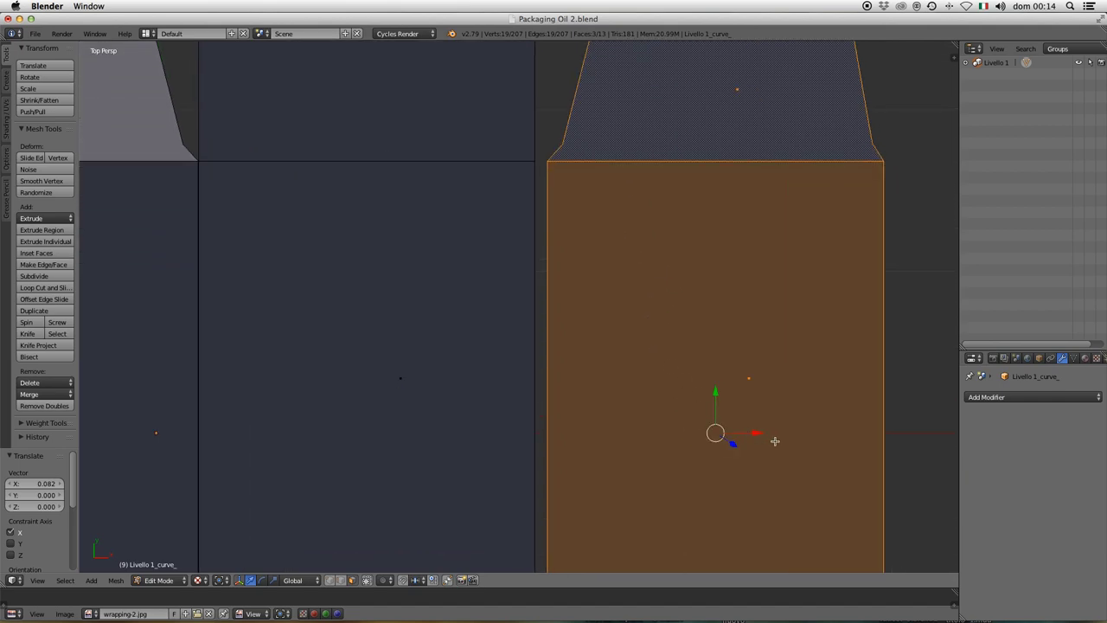
left_click_drag(757, 432, 744, 434)
Step: Clear the selection and select the six right-hand faces, from the trapezoid flap to the rounded top flap
key("a")
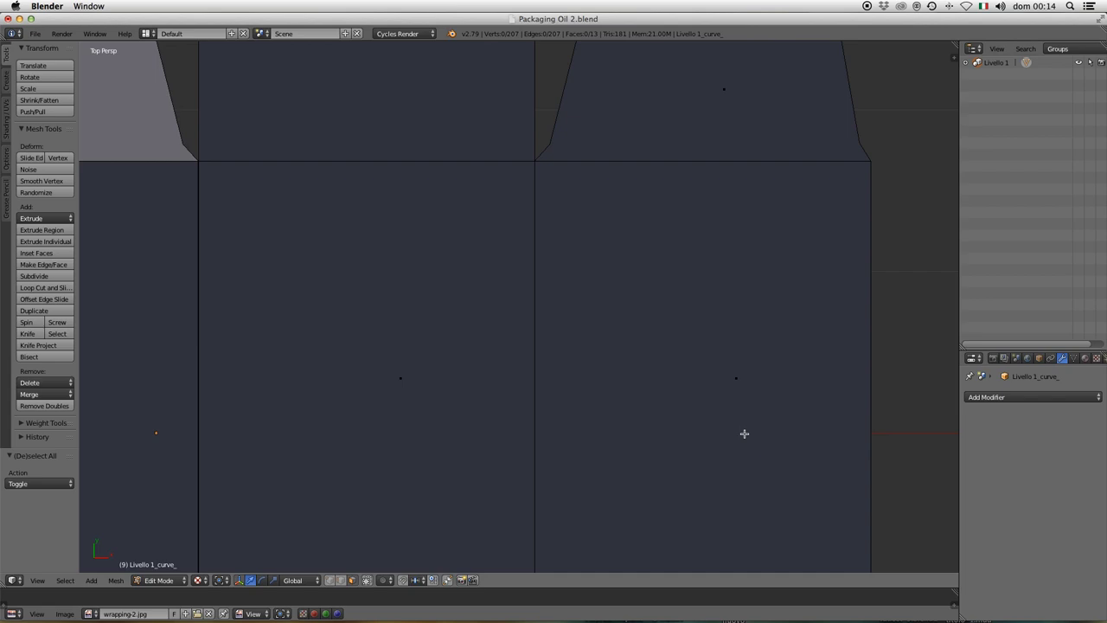
scroll(745, 432, "down", 3)
middle_click_drag(586, 420, 696, 400, "shift")
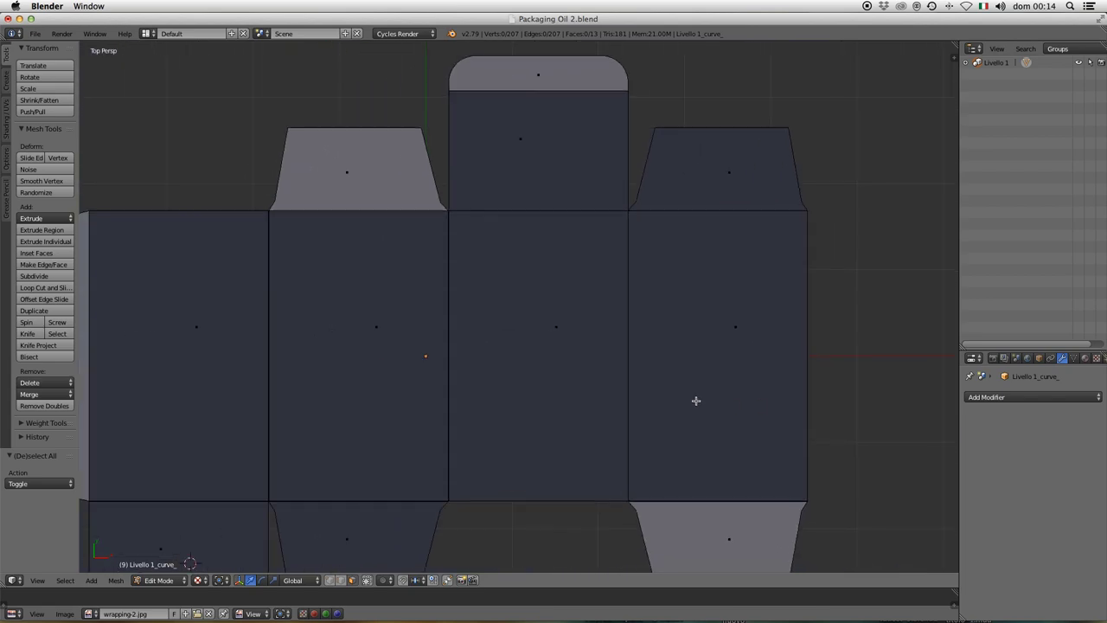
right_click(704, 554)
right_click(716, 324, "shift")
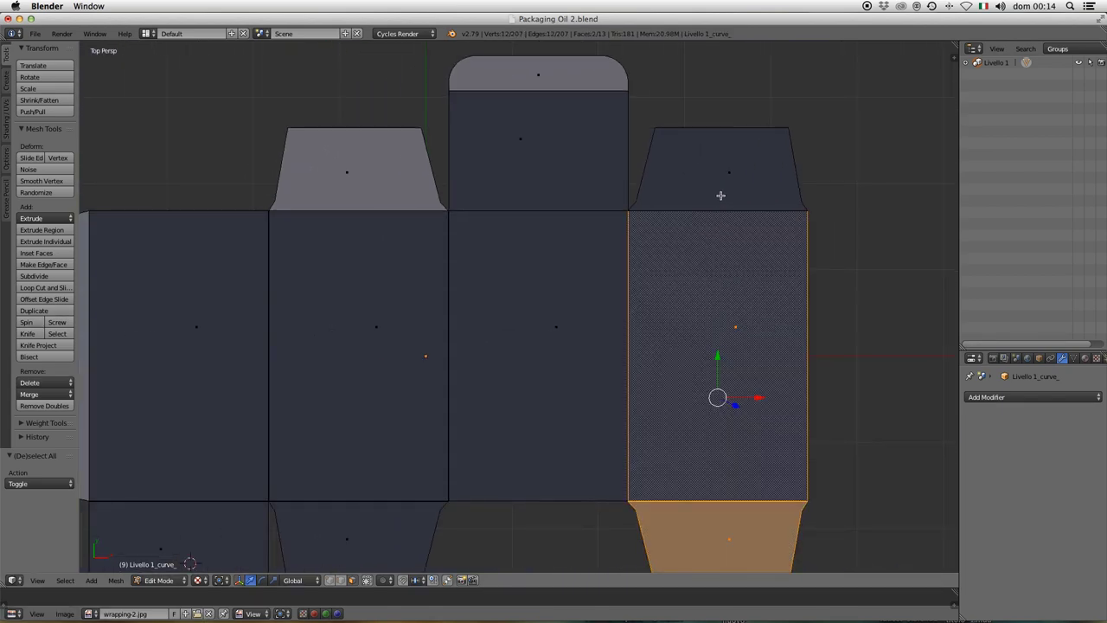
right_click(718, 190, "shift")
right_click(533, 153, "shift")
right_click(539, 315, "shift")
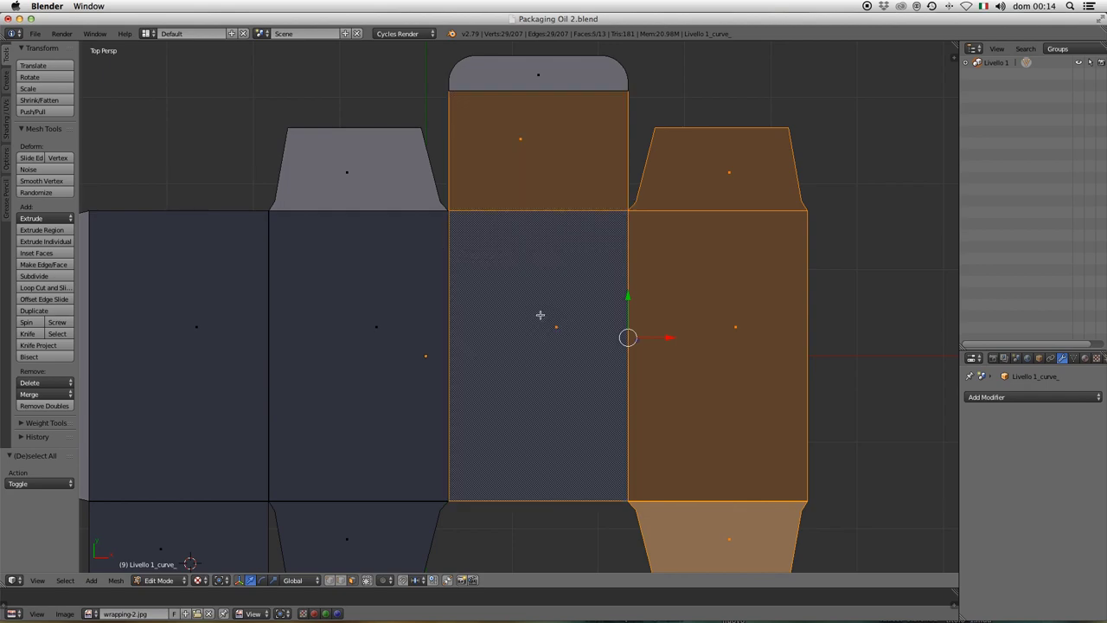
right_click(536, 79, "shift")
Step: Nudge the selected faces slightly left along X to close the gap, then deselect all
scroll(469, 340, "up", 3)
scroll(536, 320, "down", 2)
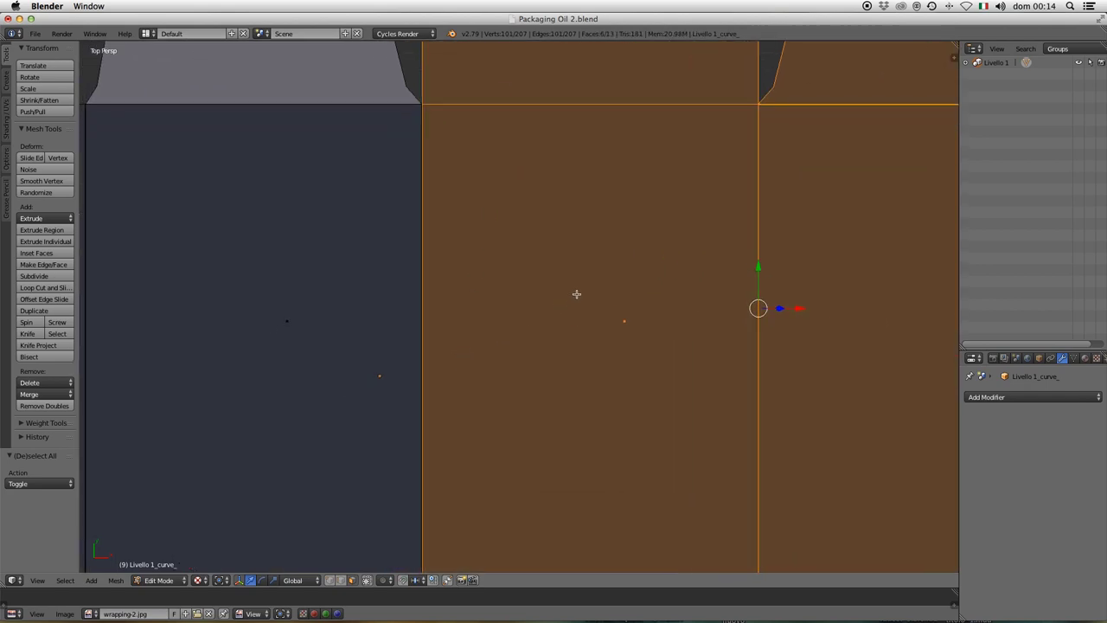
scroll(554, 316, "up", 1)
scroll(605, 334, "up", 1)
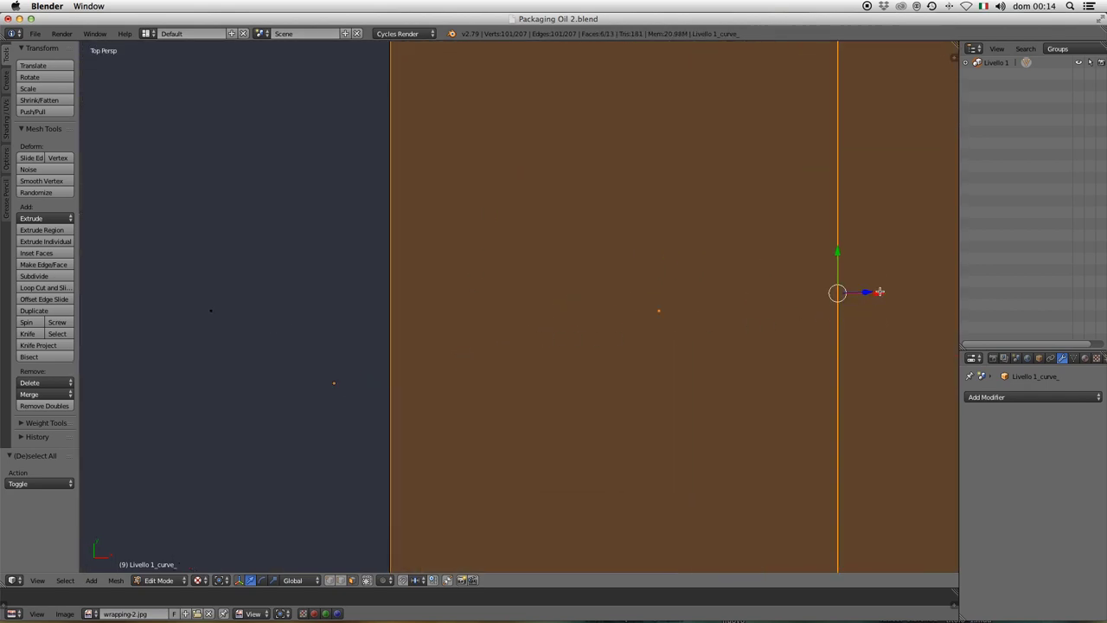
left_click_drag(881, 293, 878, 294)
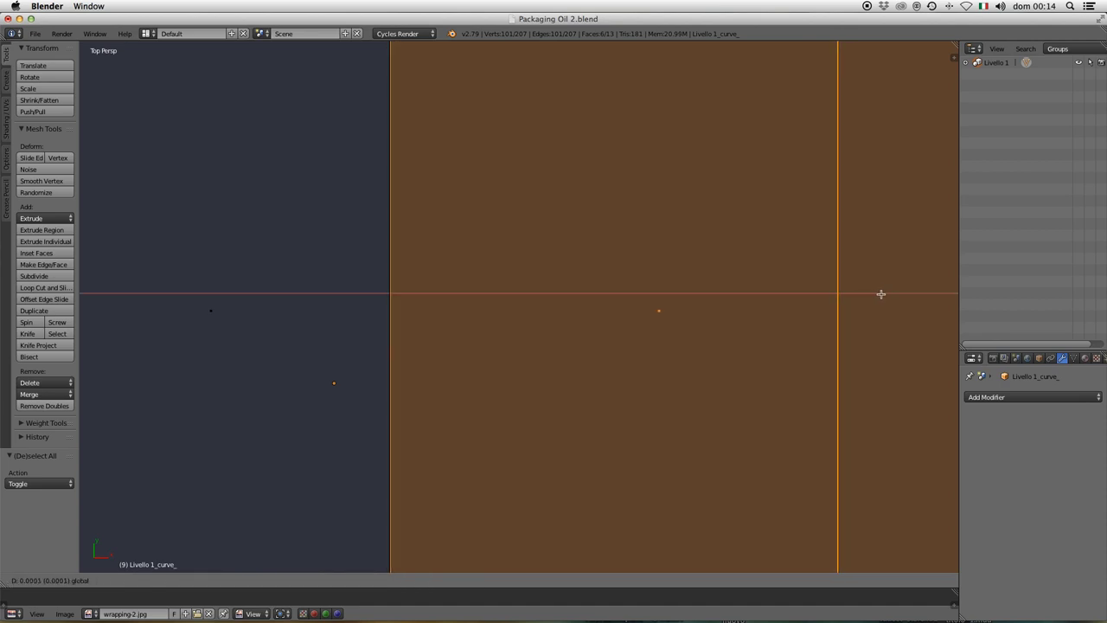
key("a")
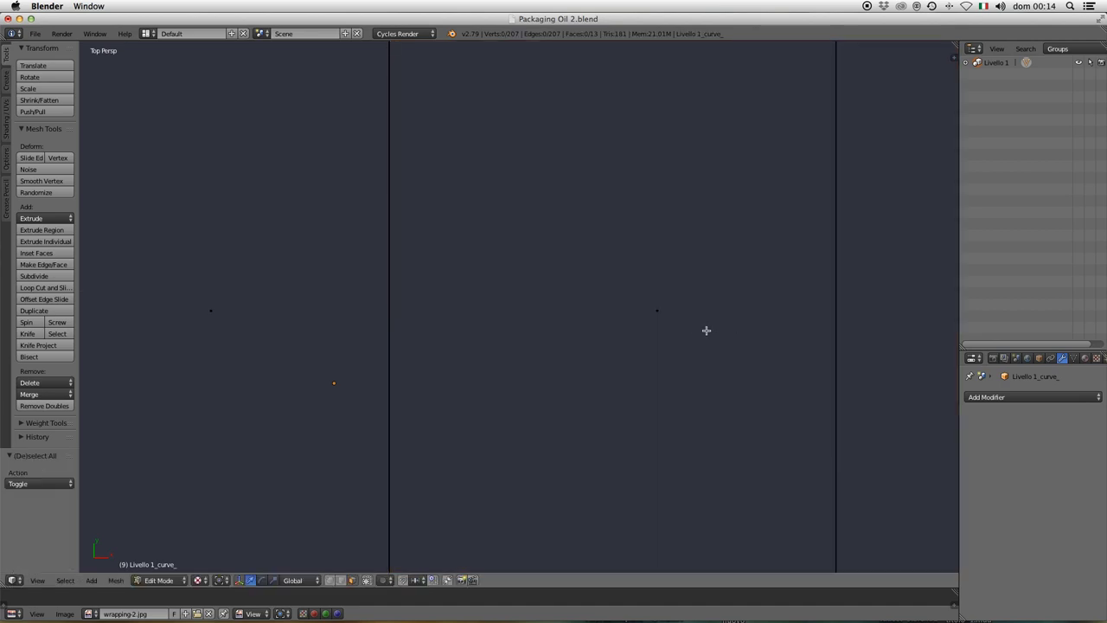
Step: Recentre the box net in view and open the mode list to return to Object Mode
scroll(692, 329, "down", 4)
scroll(676, 331, "down", 4)
middle_click_drag(584, 360, 608, 302, "shift")
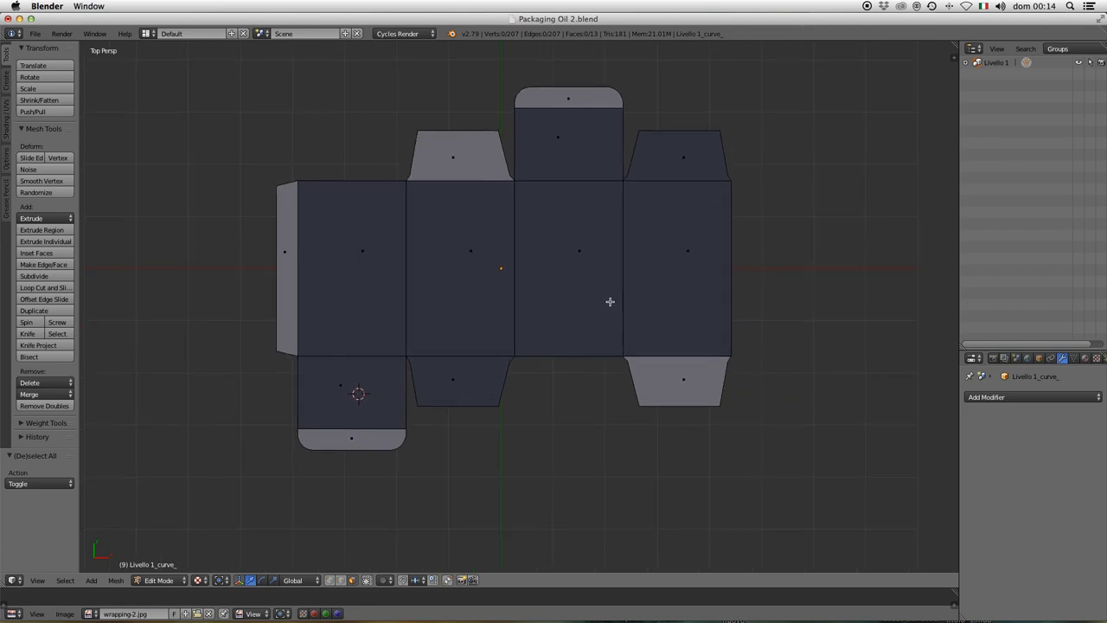
scroll(547, 328, "up", 1)
scroll(470, 325, "up", 1)
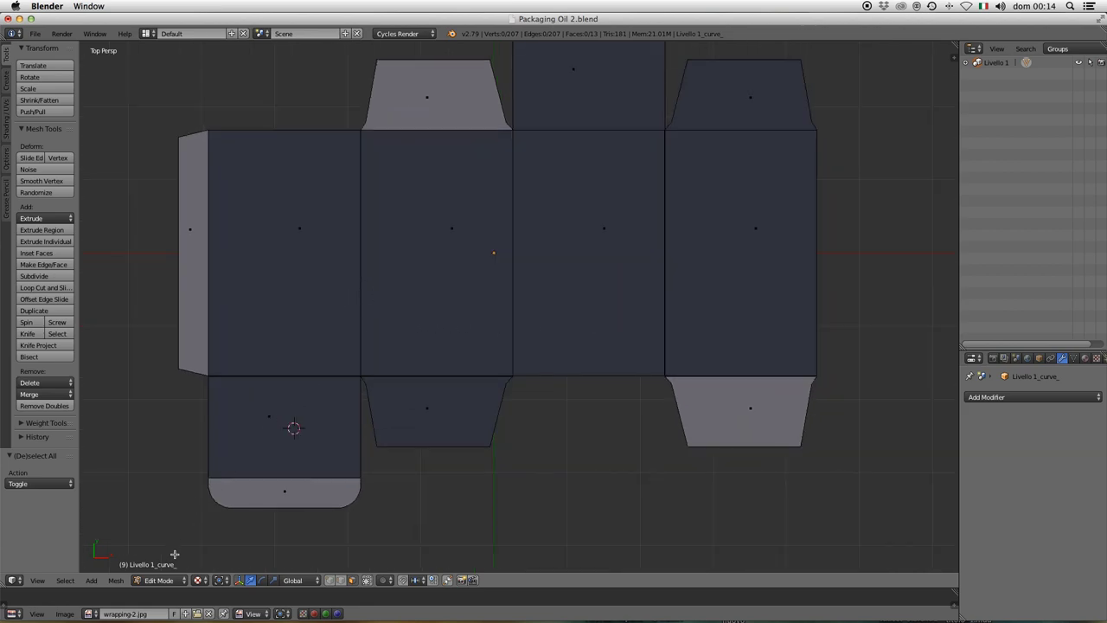
left_click(160, 580)
Step: Switch to Object Mode, tilt the view into perspective, then go back to Edit Mode
left_click(164, 568)
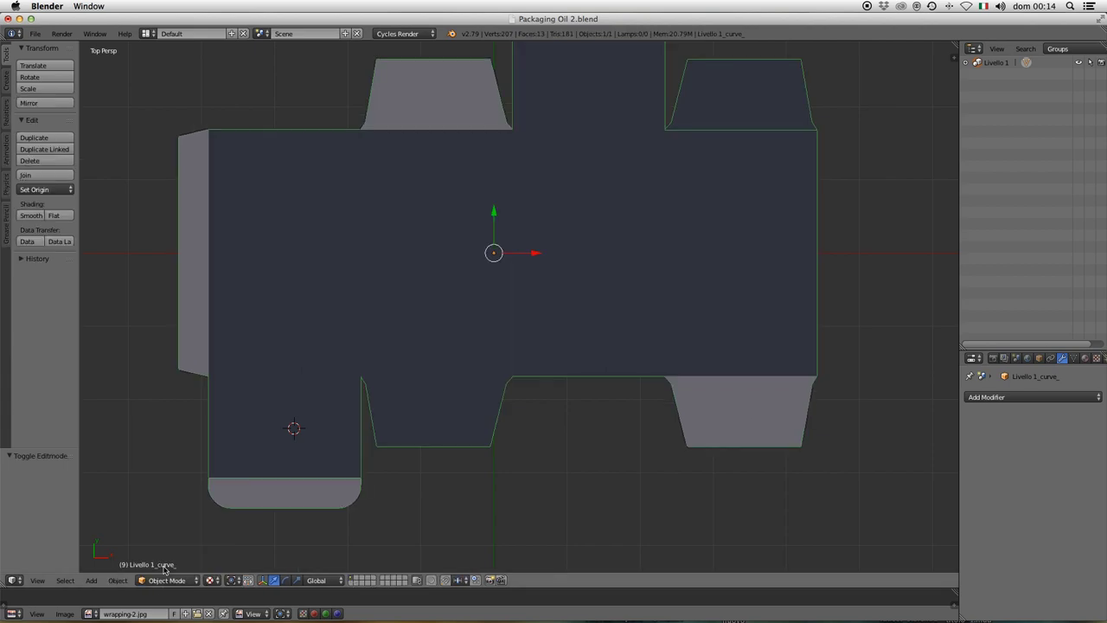
scroll(467, 316, "down", 1)
scroll(544, 331, "down", 3)
middle_click_drag(544, 332, 506, 217)
scroll(586, 364, "up", 2)
scroll(643, 408, "up", 2)
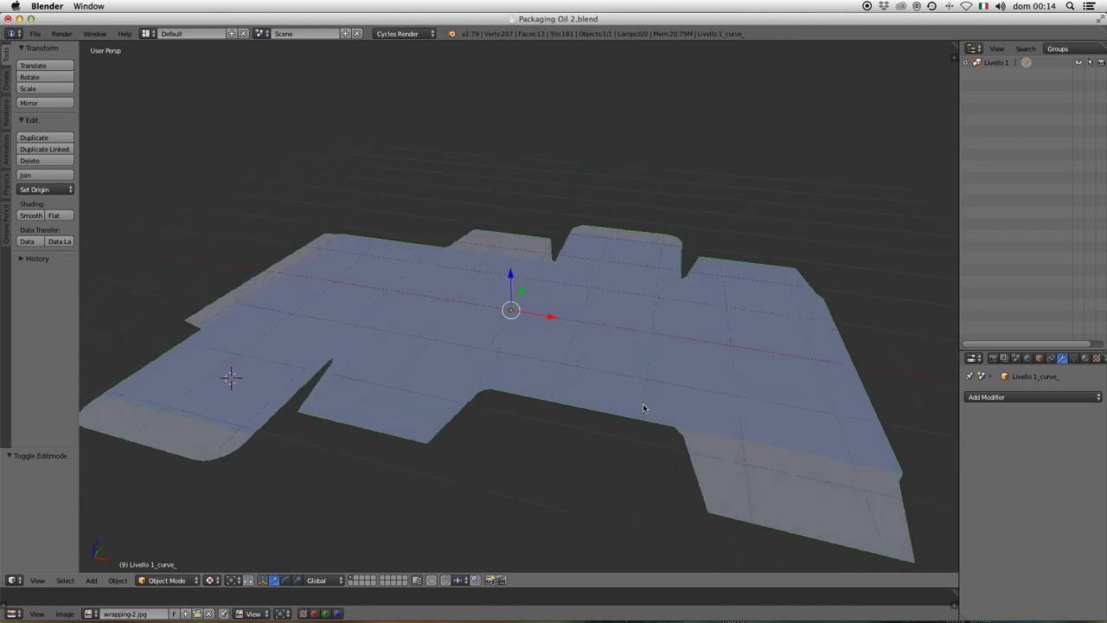
mouse_move(643, 407)
middle_mouse_down()
mouse_move(677, 398)
mouse_move(655, 403)
middle_mouse_up()
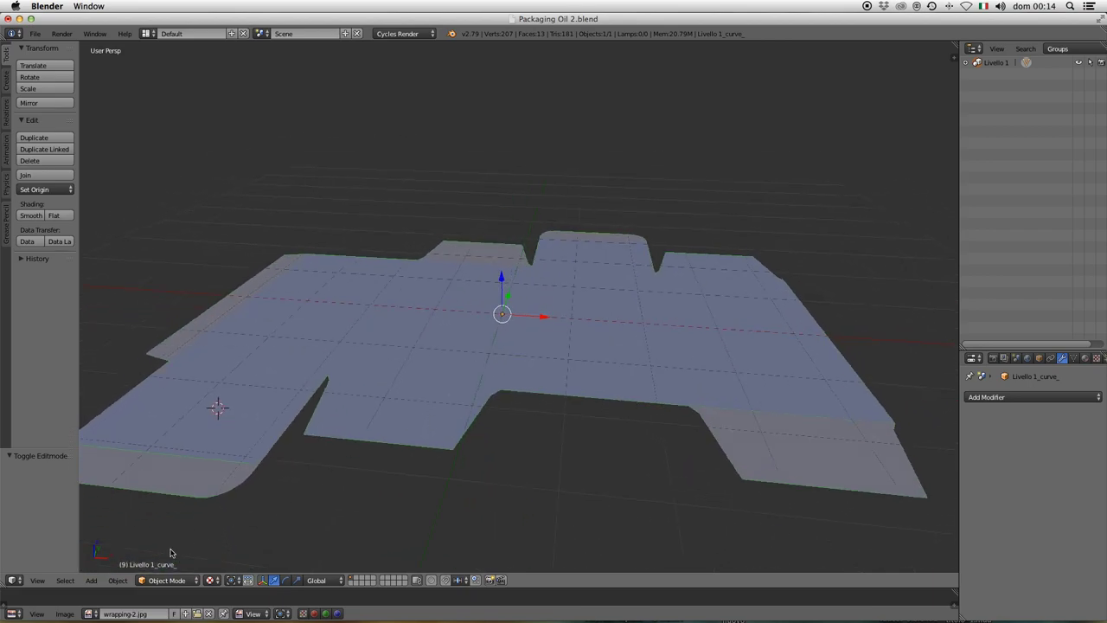
left_click(147, 580)
left_click(167, 554)
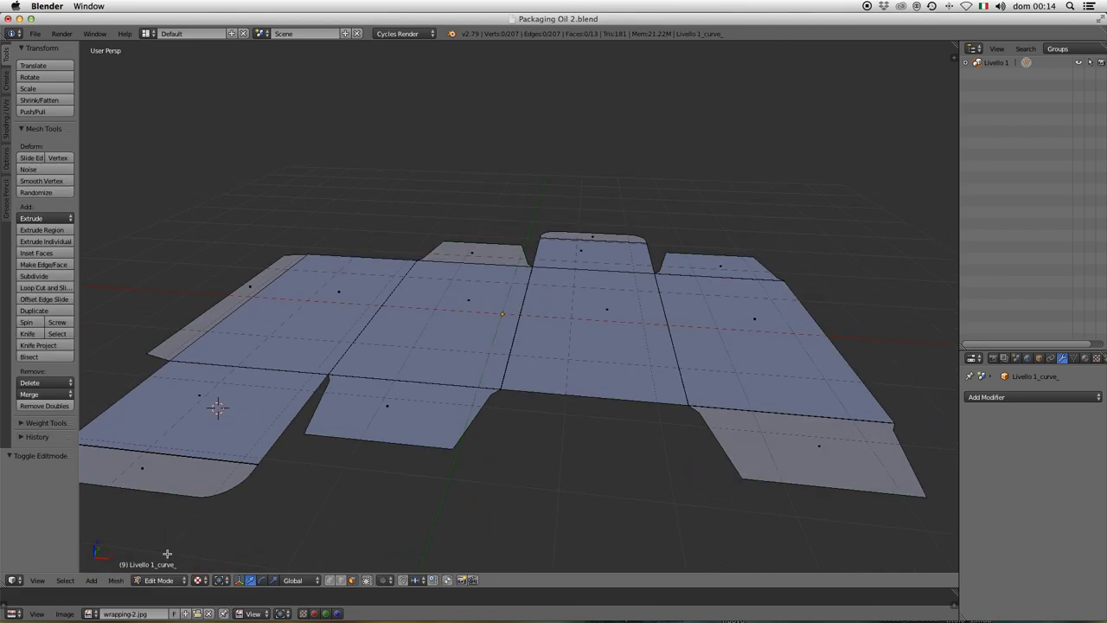
Step: Select the fold edge beside the rightmost panel and snap the 3D cursor onto it
middle_click_drag(591, 381, 464, 380, "shift")
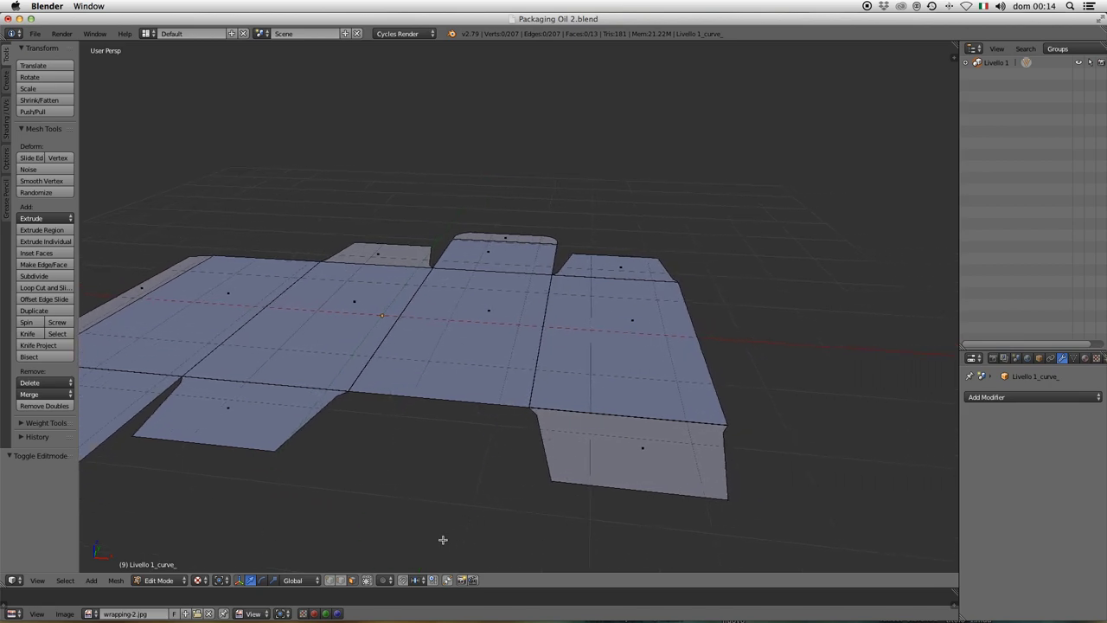
right_click(632, 454)
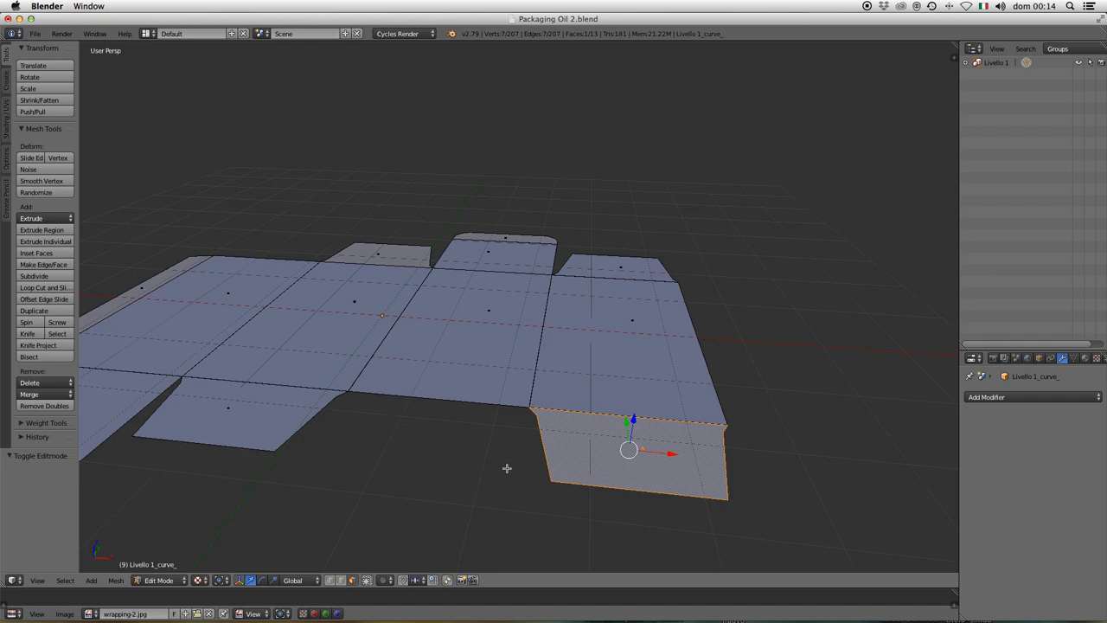
left_click(342, 581)
right_click(541, 334)
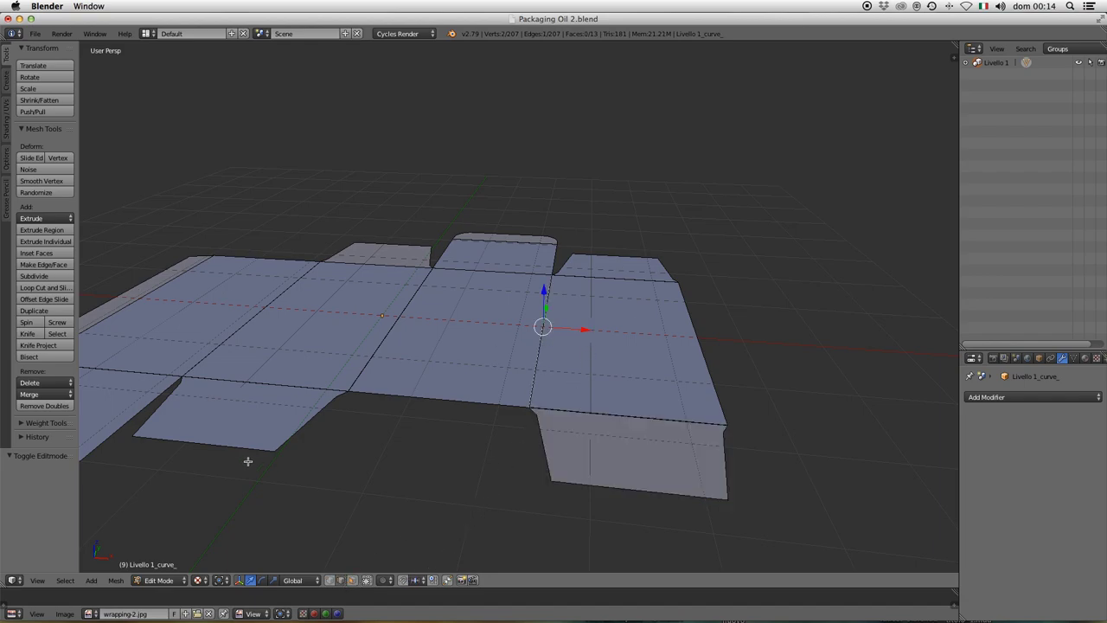
left_click(116, 580)
mouse_move(129, 503)
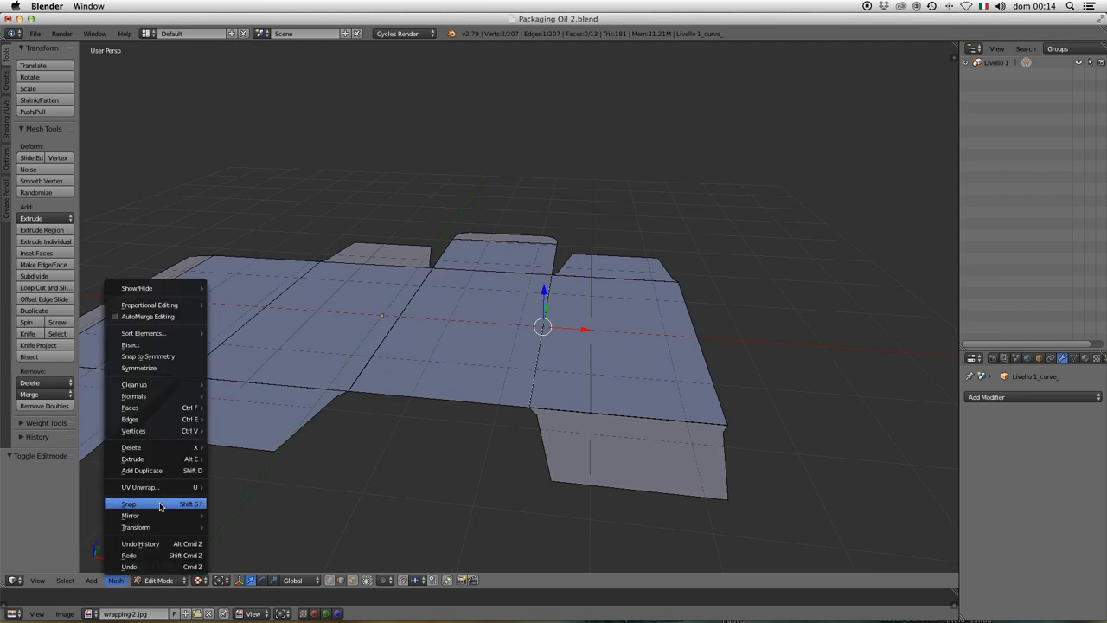
left_click(265, 556)
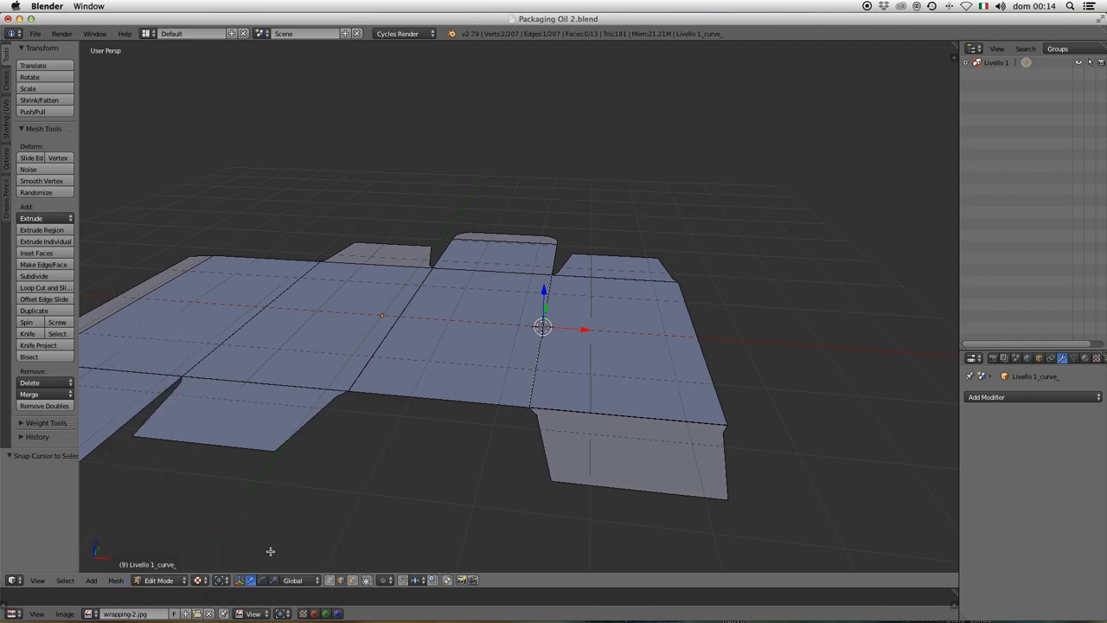
Step: Select the rightmost panel with its top and bottom flaps and set the pivot point to 3D Cursor
left_click(352, 581)
right_click(619, 438)
right_click(632, 333, "shift")
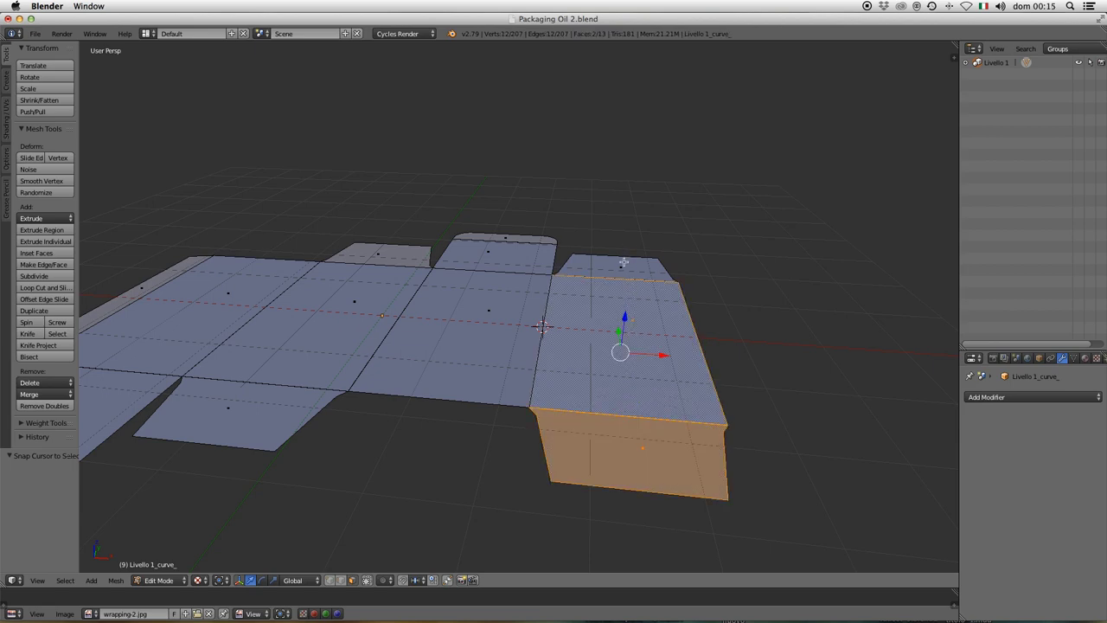
right_click(622, 262, "shift")
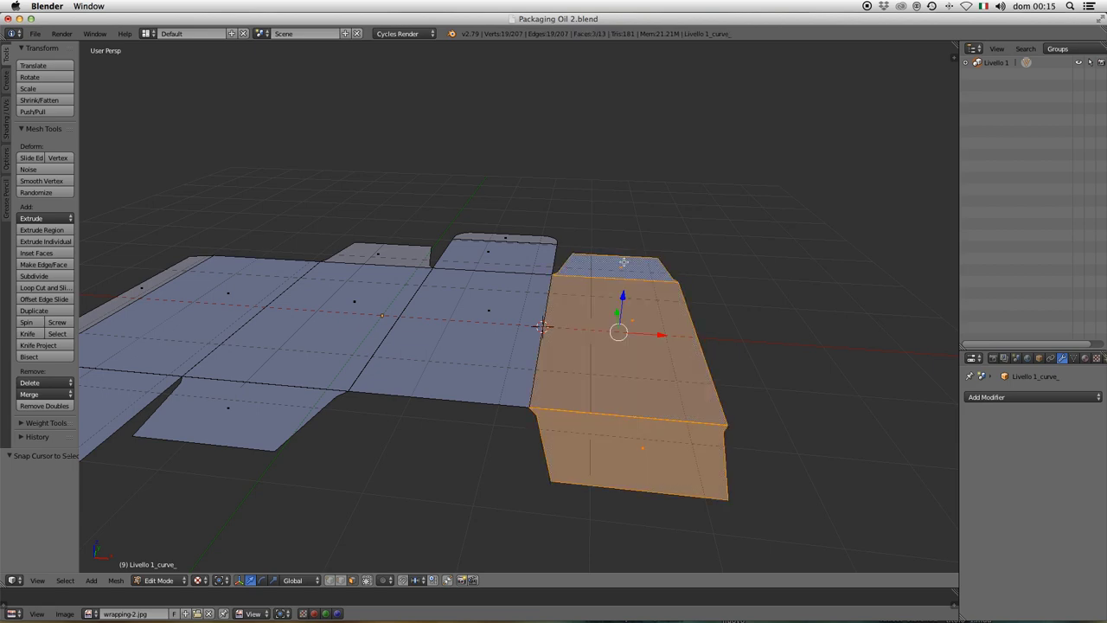
left_click(222, 580)
left_click(245, 553)
scroll(682, 282, "up", 2)
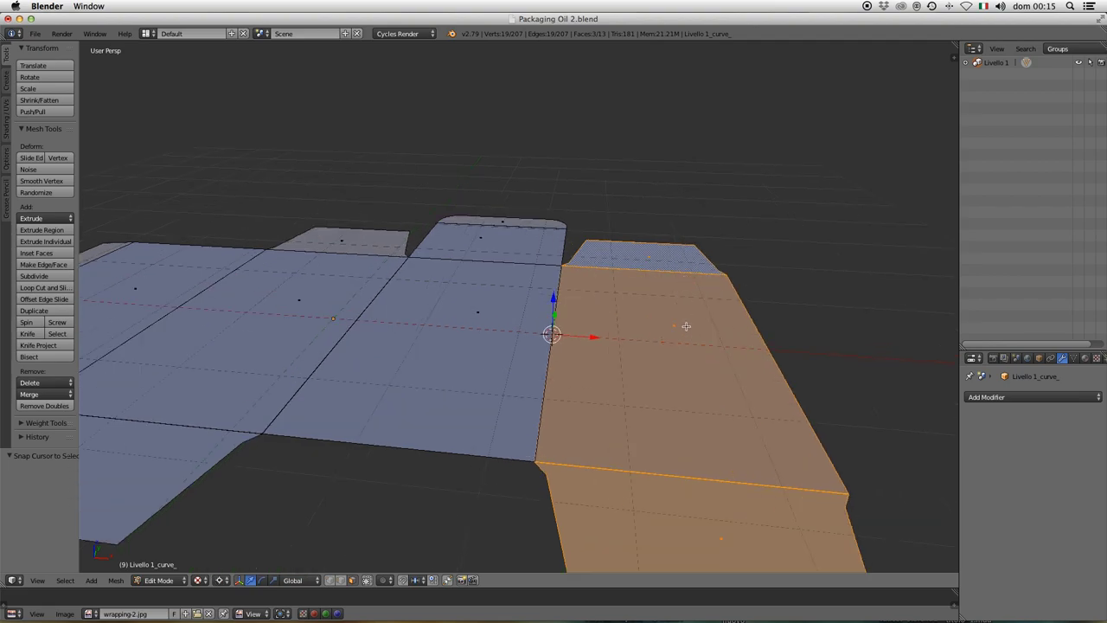
key("r")
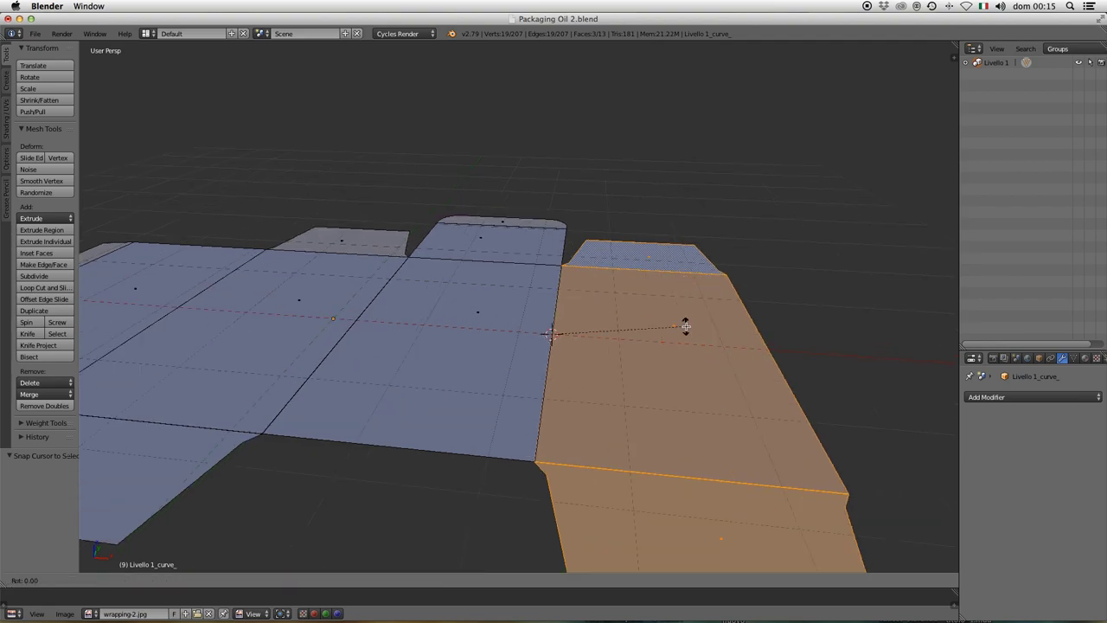
key("y")
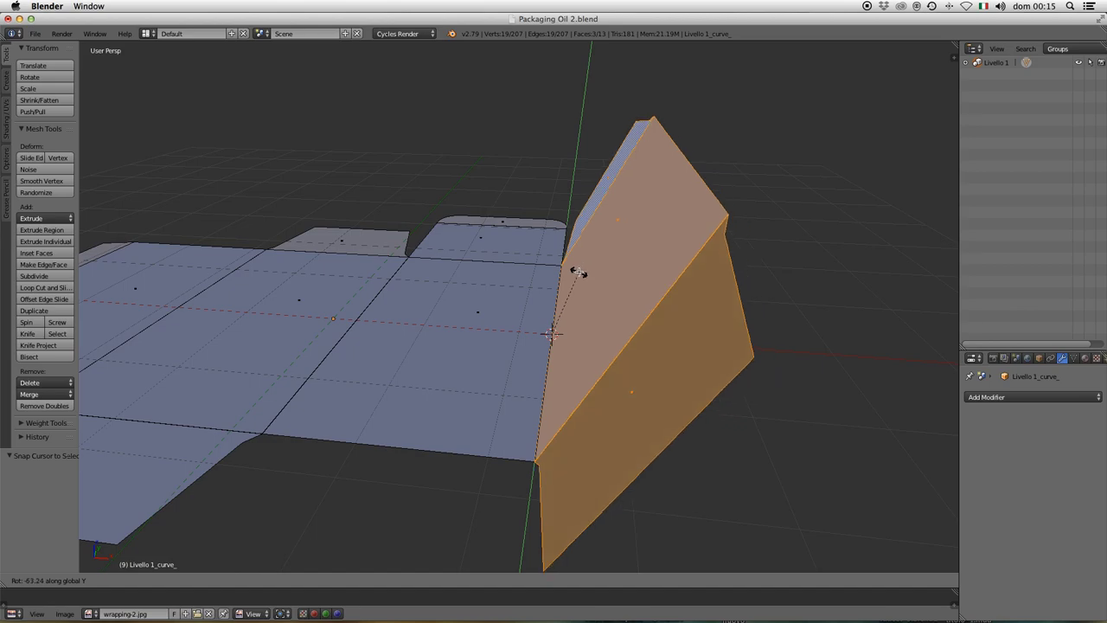
type("90")
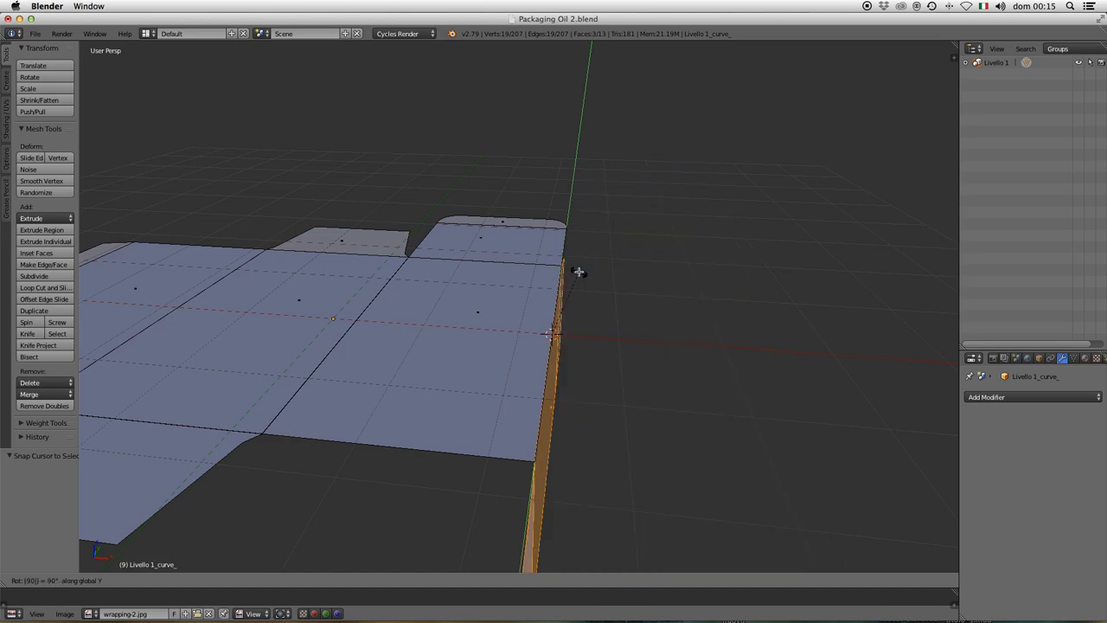
key("Return")
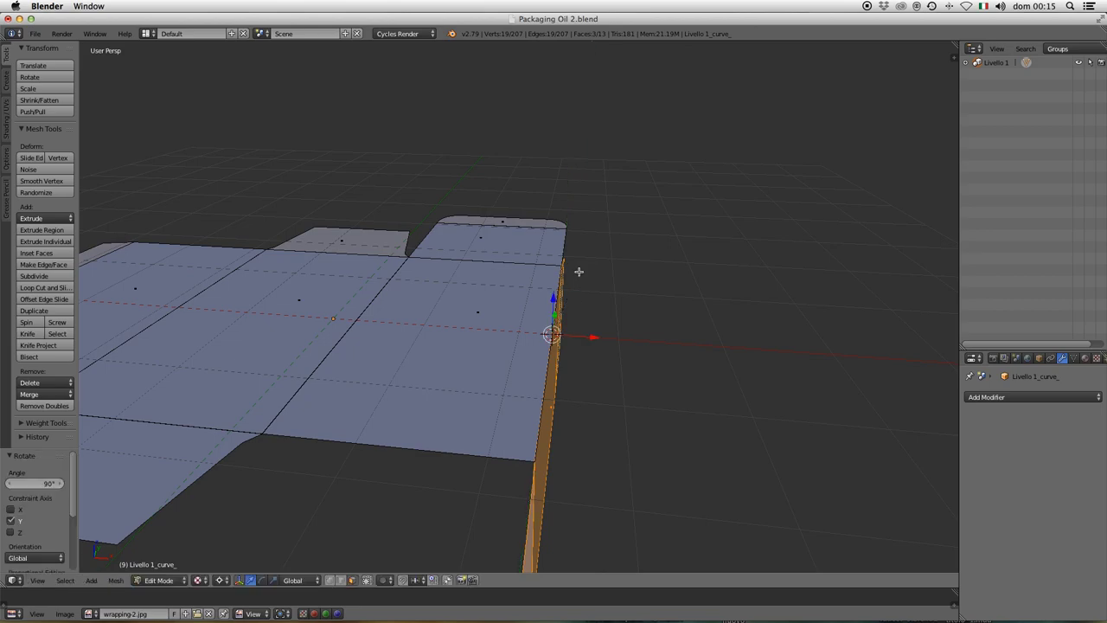
key("a")
middle_click_drag(576, 294, 526, 230)
scroll(588, 309, "down", 2)
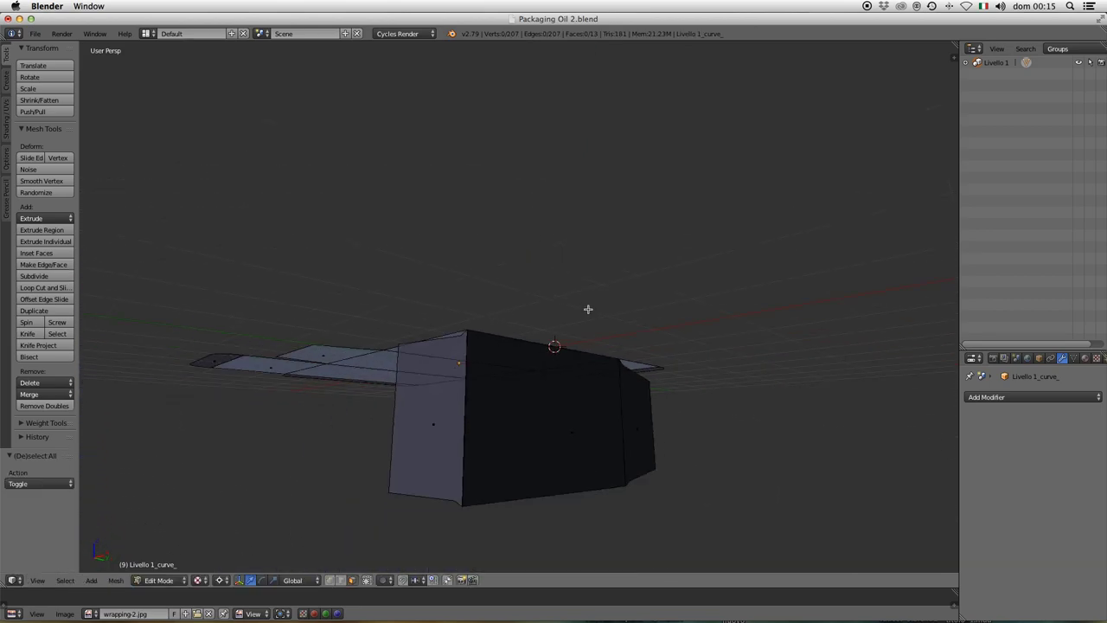
middle_click_drag(588, 309, 647, 315)
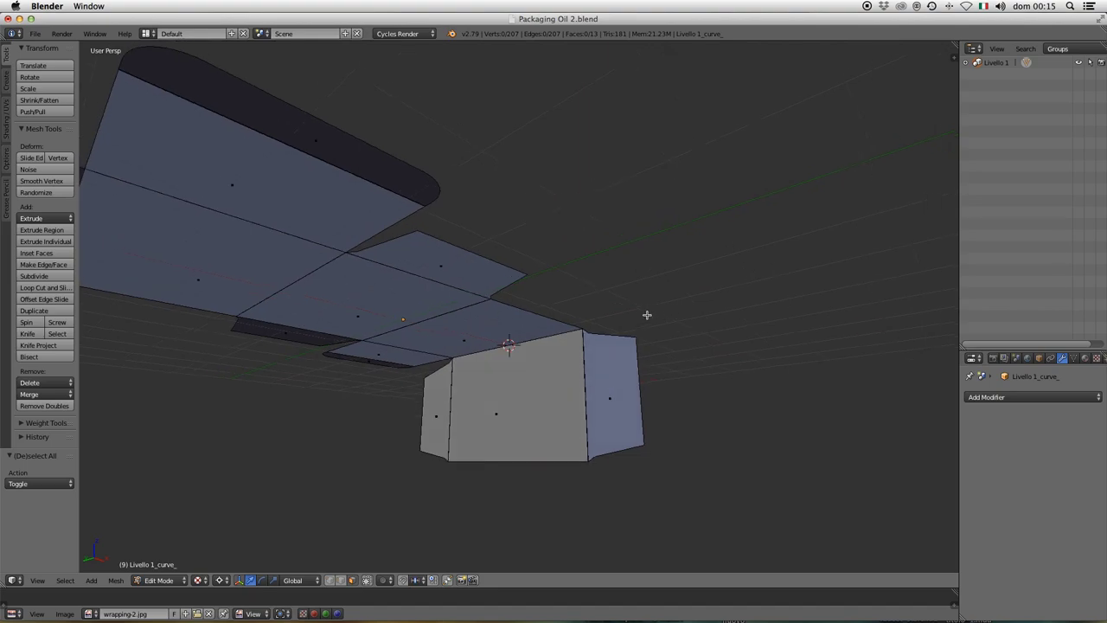
middle_click_drag(375, 277, 467, 311)
scroll(485, 285, "up", 2)
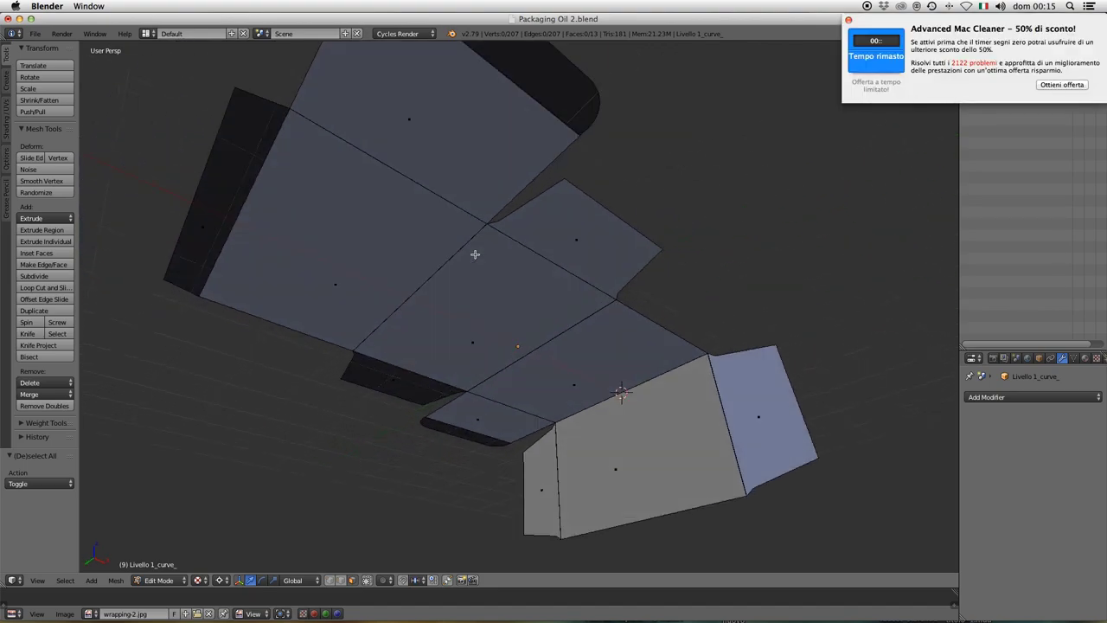
mouse_move(568, 307)
middle_mouse_down()
mouse_move(541, 163)
mouse_move(556, 148)
mouse_move(697, 242)
middle_mouse_up()
scroll(698, 239, "up", 3)
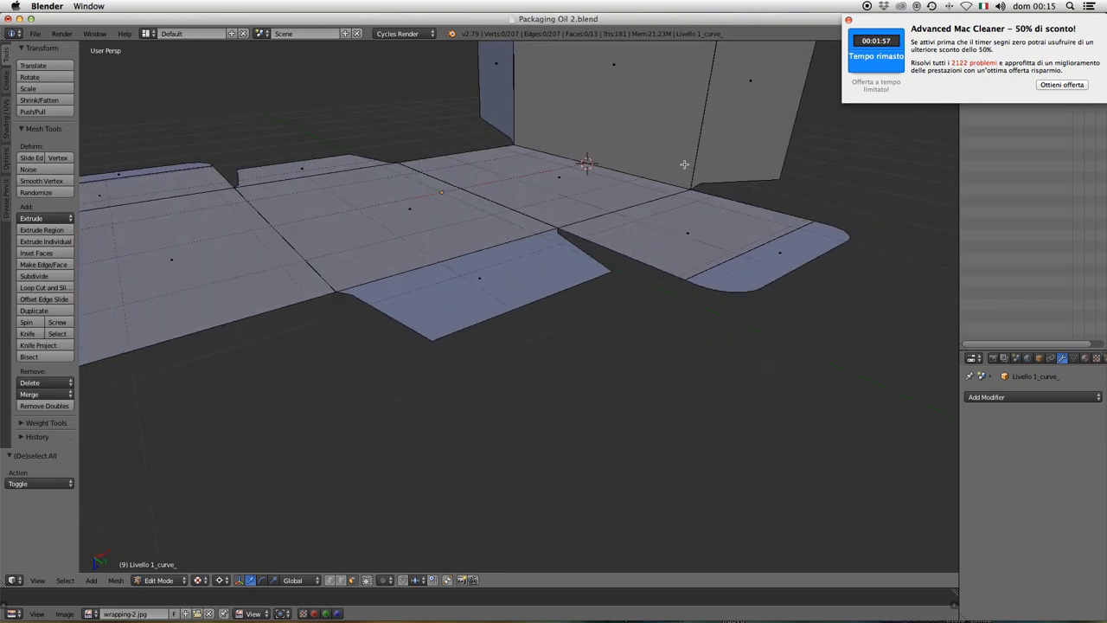
middle_click_drag(684, 165, 606, 346)
mouse_move(527, 457)
middle_mouse_down()
mouse_move(525, 386)
mouse_move(518, 396)
middle_mouse_up()
Step: Snap the 3D cursor onto the fold edge beside the central base panel, staying in Edit Mode
left_click(348, 579)
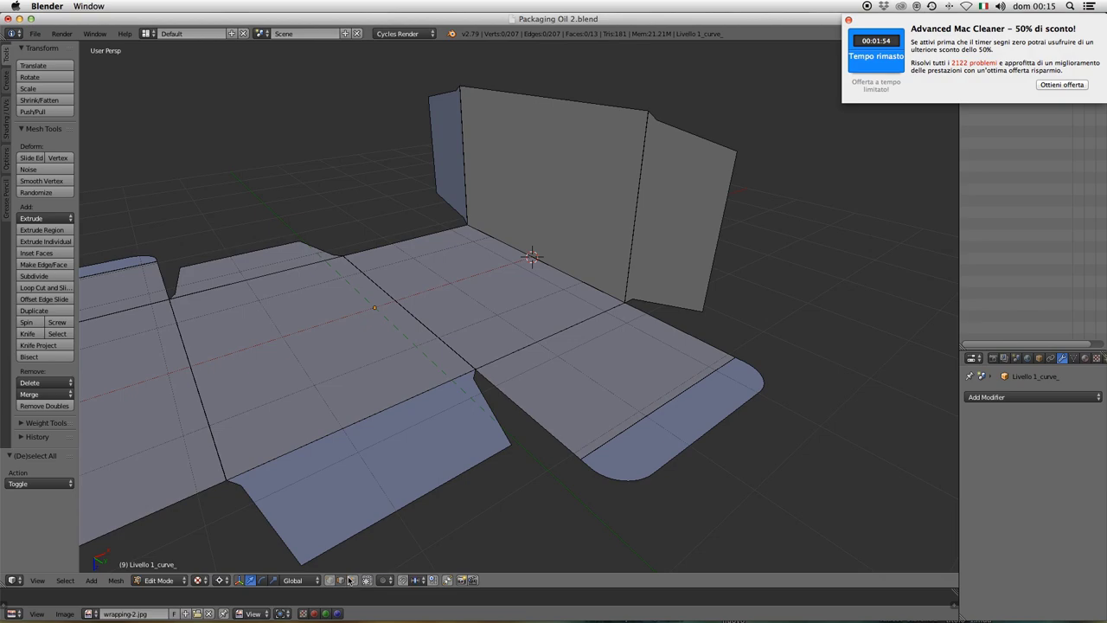
right_click(443, 342)
left_click(116, 580)
mouse_move(155, 504)
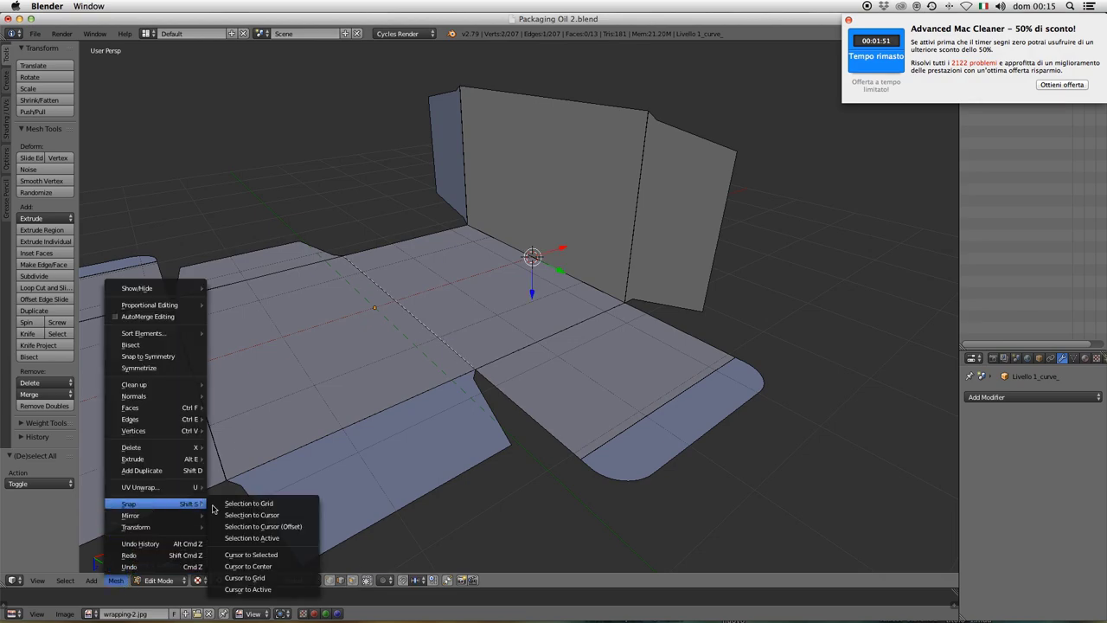
left_click(257, 554)
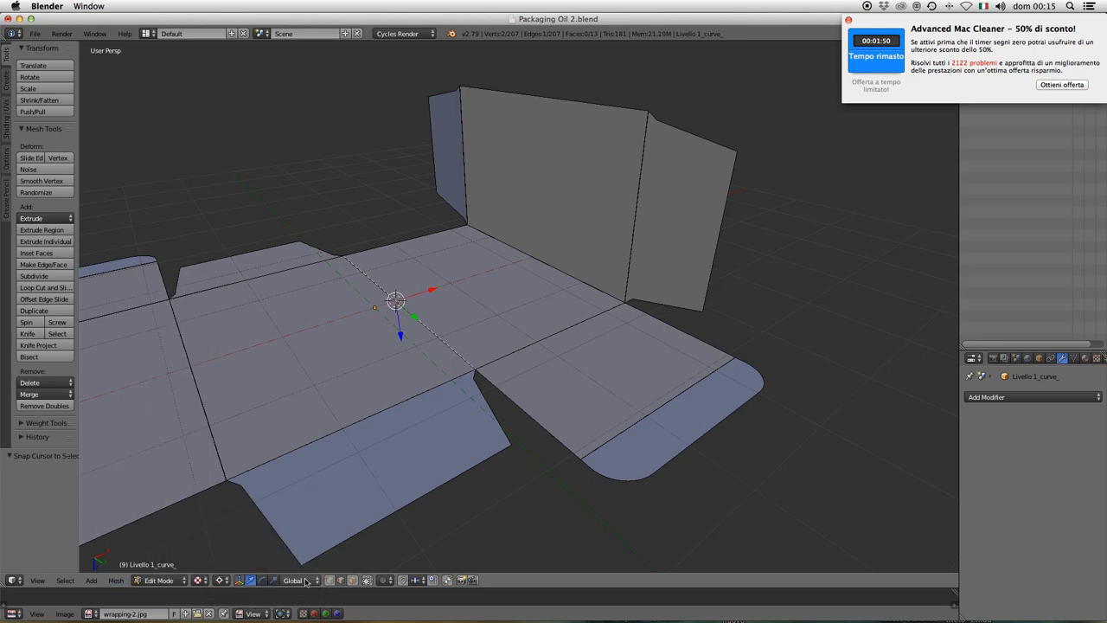
left_click(156, 581)
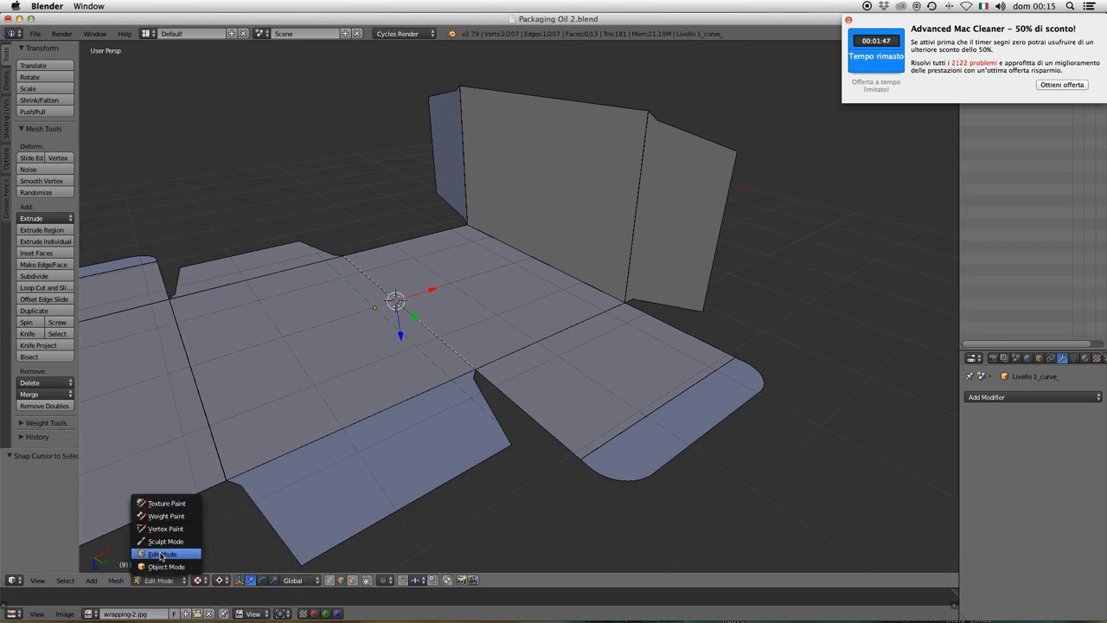
left_click(161, 555)
Step: In face select mode, select the flap panel, the tab face and the central panel
left_click(353, 581)
right_click(622, 385)
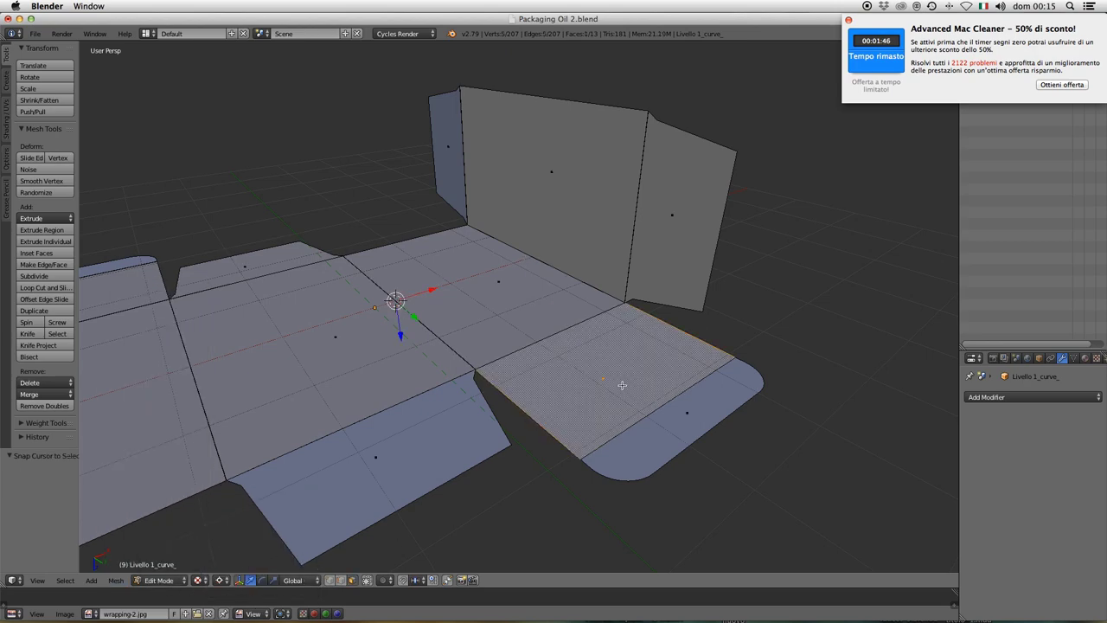
right_click(669, 423, "shift")
right_click(497, 281, "shift")
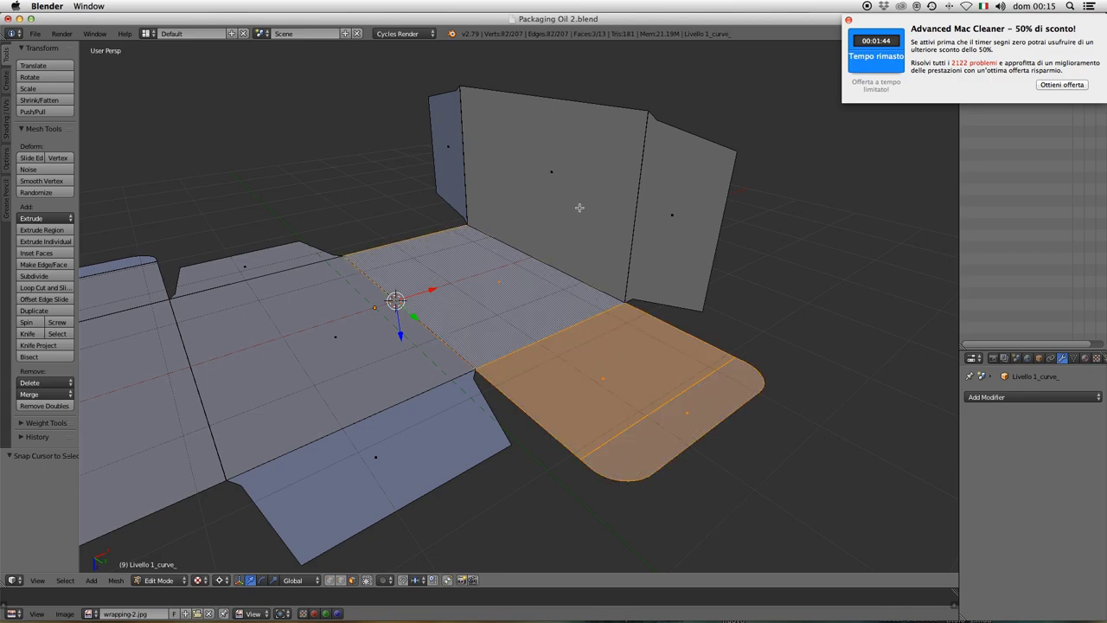
Step: Add the right side panel, back wall and end wall, then rotate the selection 90° about Y
right_click(662, 213, "shift")
right_click(557, 170, "shift")
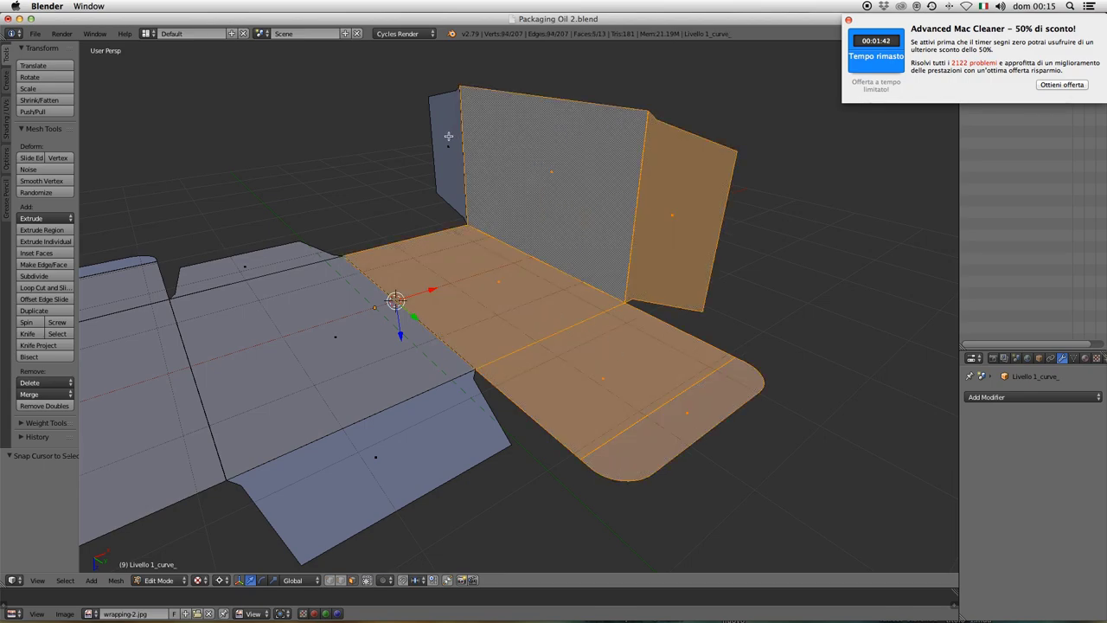
right_click(447, 136, "shift")
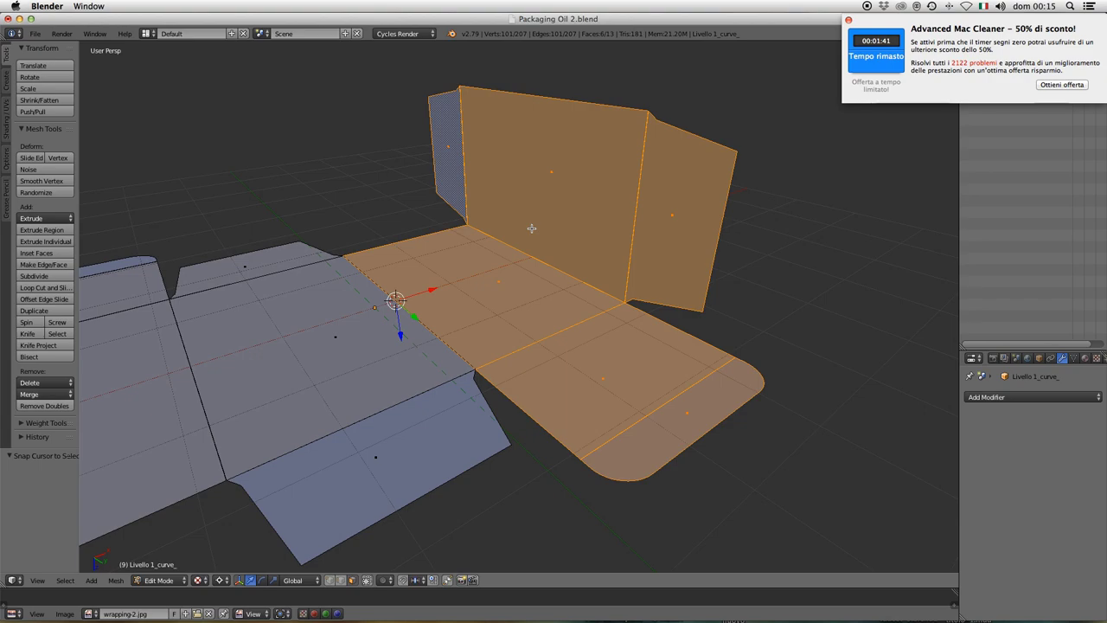
key("r")
key("y")
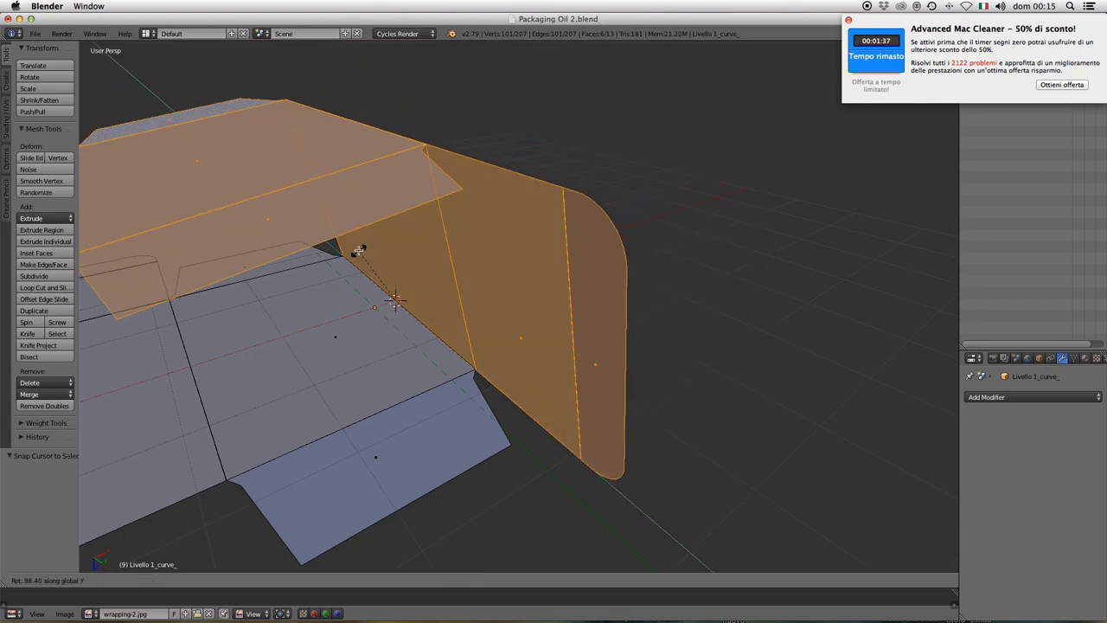
type("9")
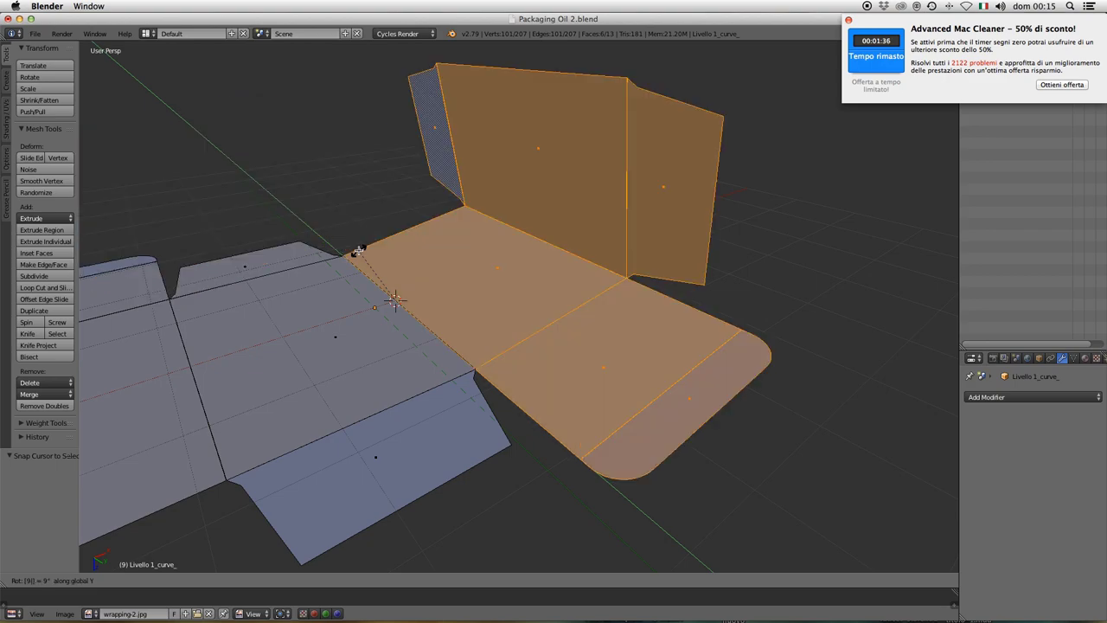
type("0")
key("Return")
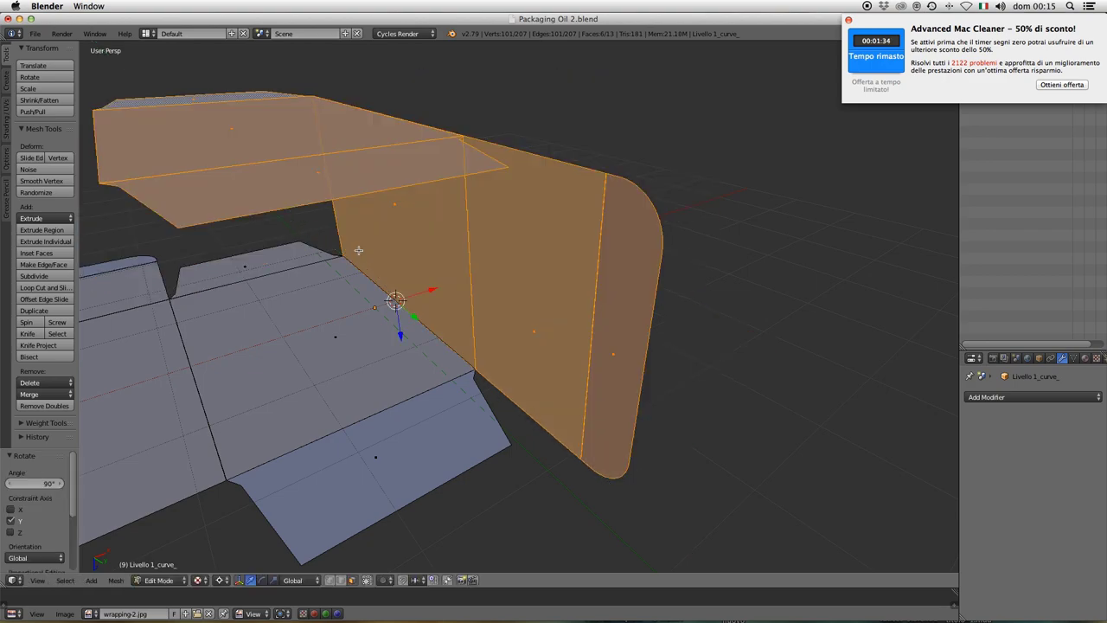
Step: Deselect all and orbit around to inspect the newly upright walls
scroll(407, 232, "down", 5)
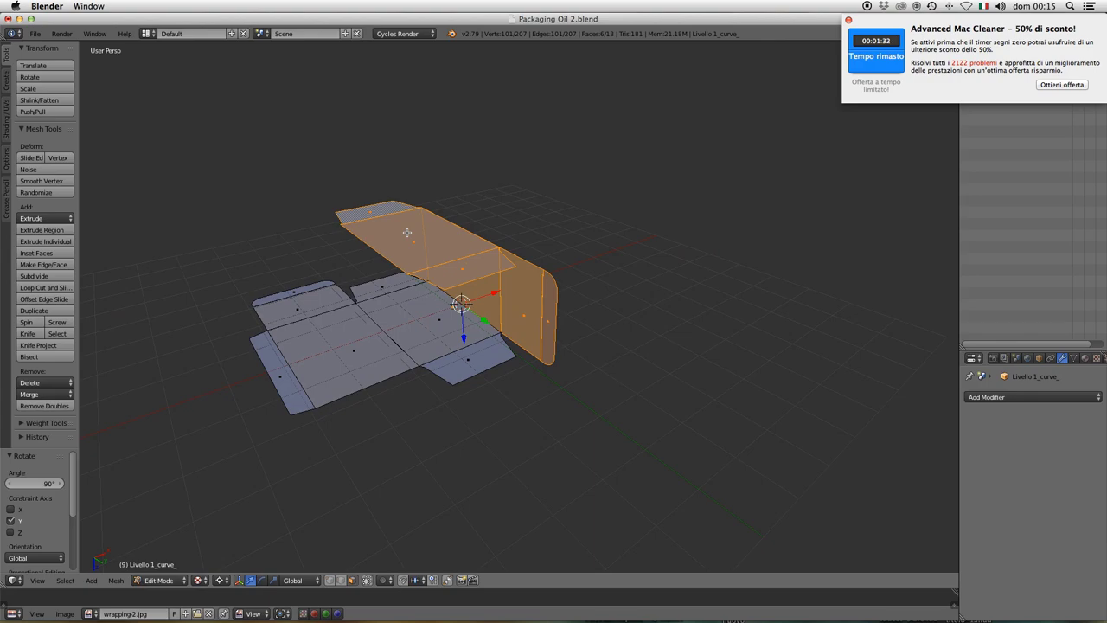
key("a")
scroll(429, 250, "up", 3)
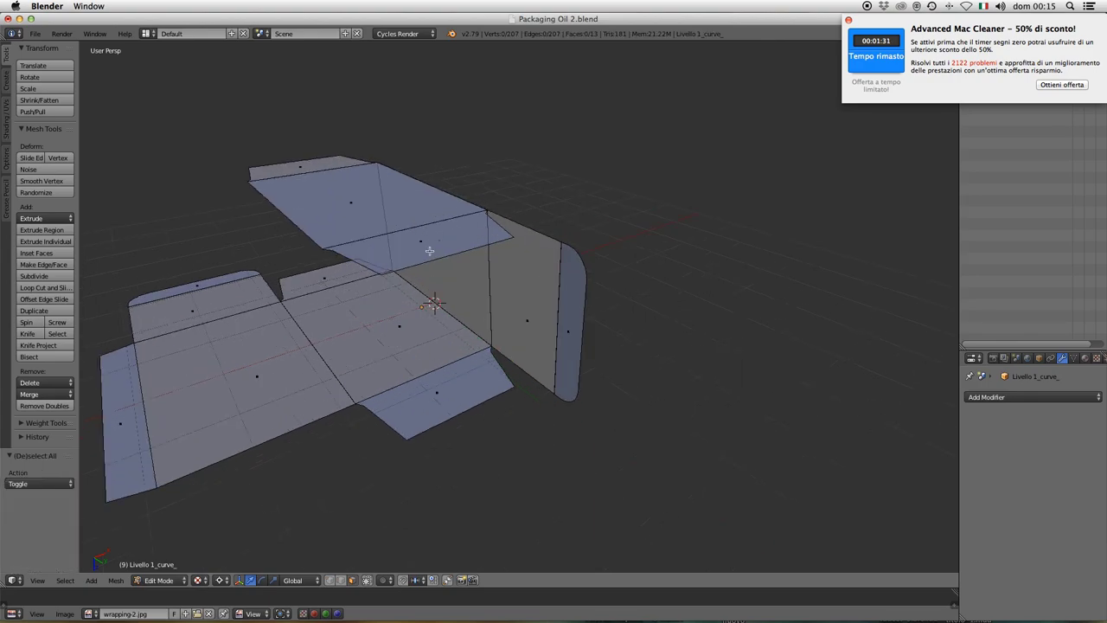
mouse_move(393, 266)
middle_mouse_down()
mouse_move(526, 216)
mouse_move(596, 233)
mouse_move(593, 215)
middle_mouse_up()
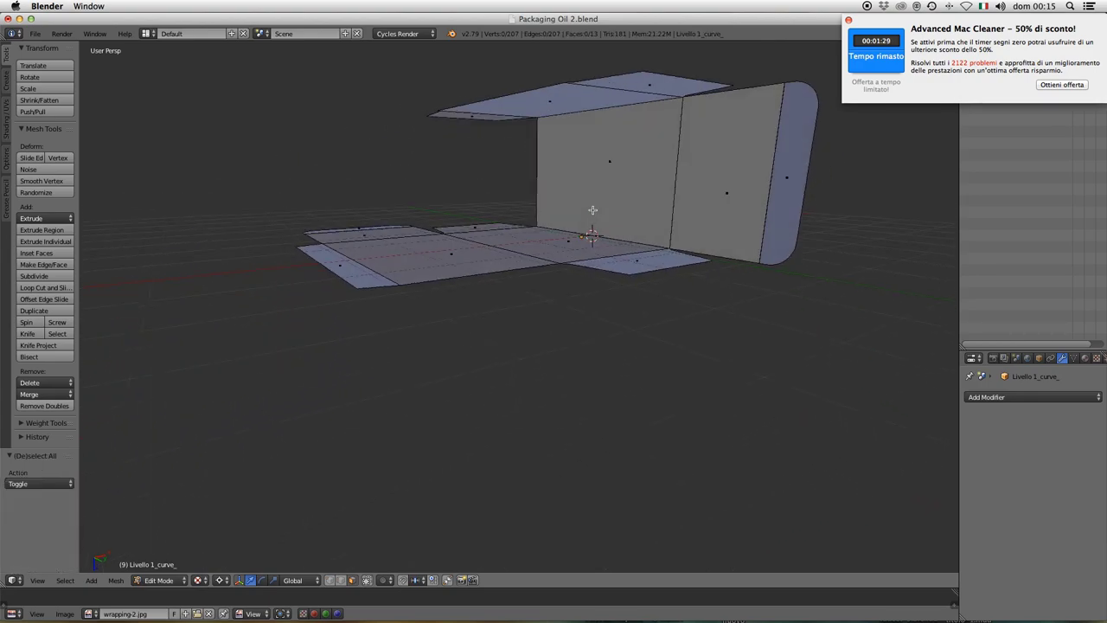
scroll(591, 207, "up", 2)
scroll(591, 207, "up", 2)
scroll(544, 256, "down", 1)
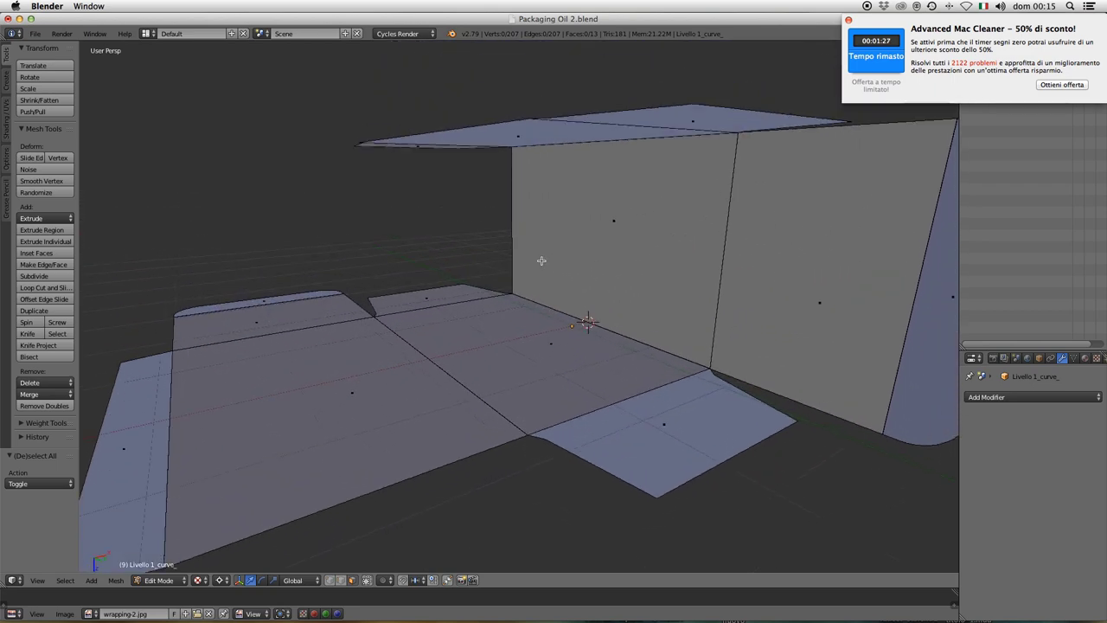
scroll(541, 260, "down", 1)
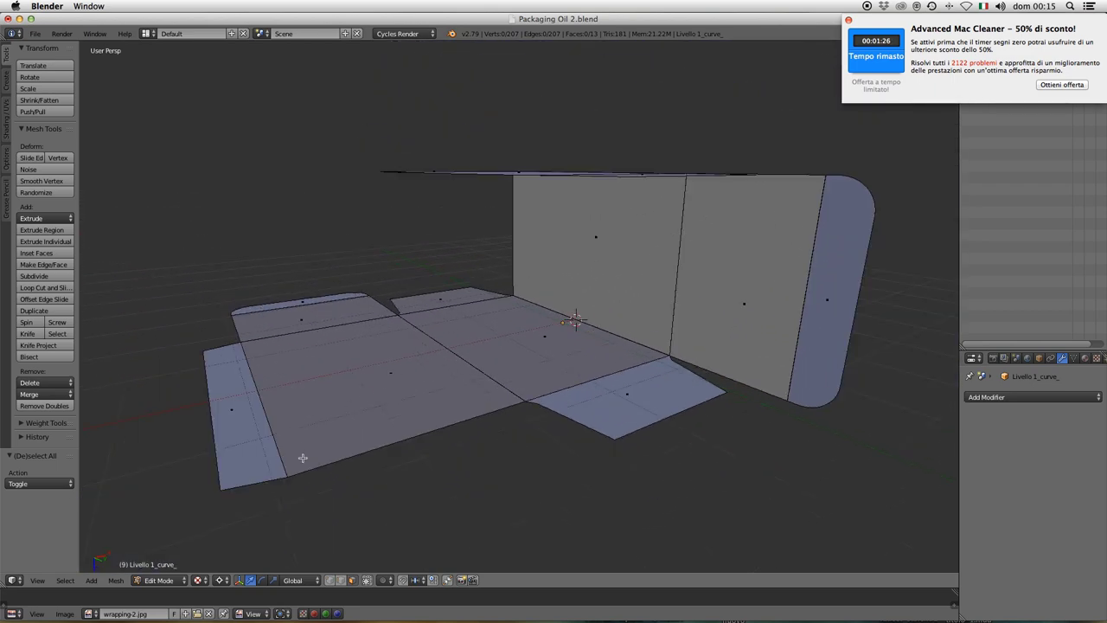
middle_click_drag(363, 396, 352, 430)
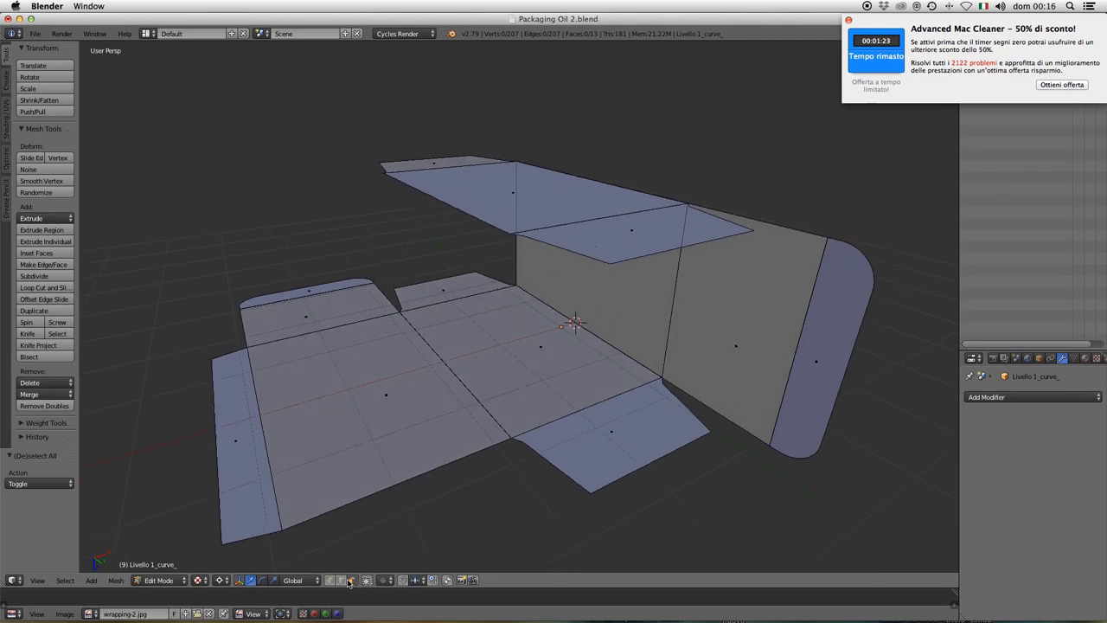
Step: Select the large left base panel, the flap and thin strip above it, and the left end strip
left_click(340, 579)
left_click(353, 580)
right_click(372, 410)
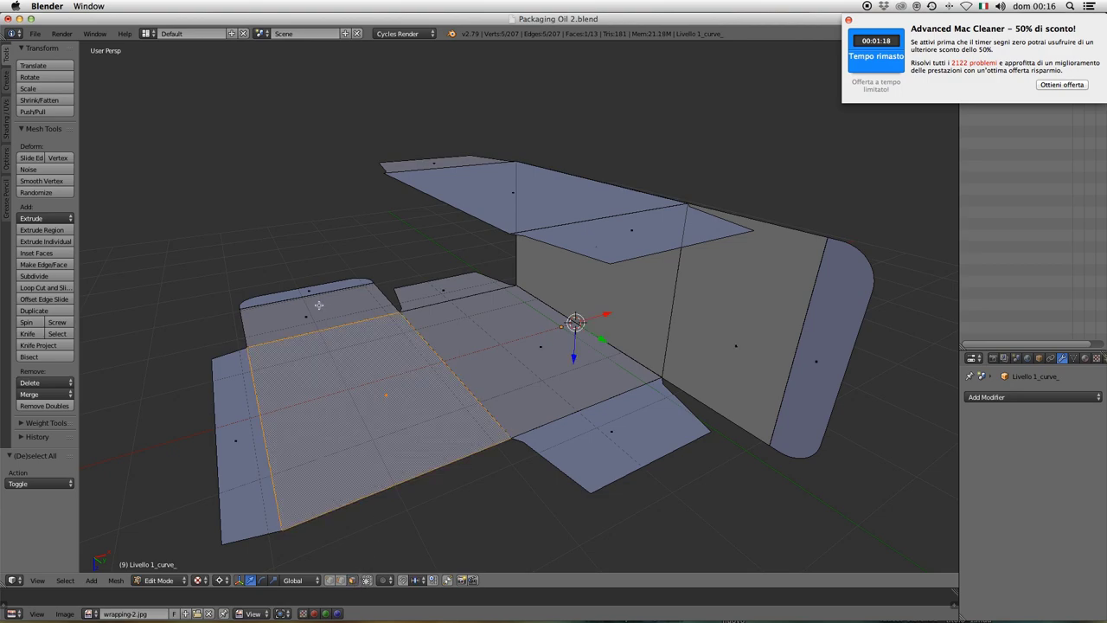
right_click(319, 304, "shift")
right_click(313, 291, "shift")
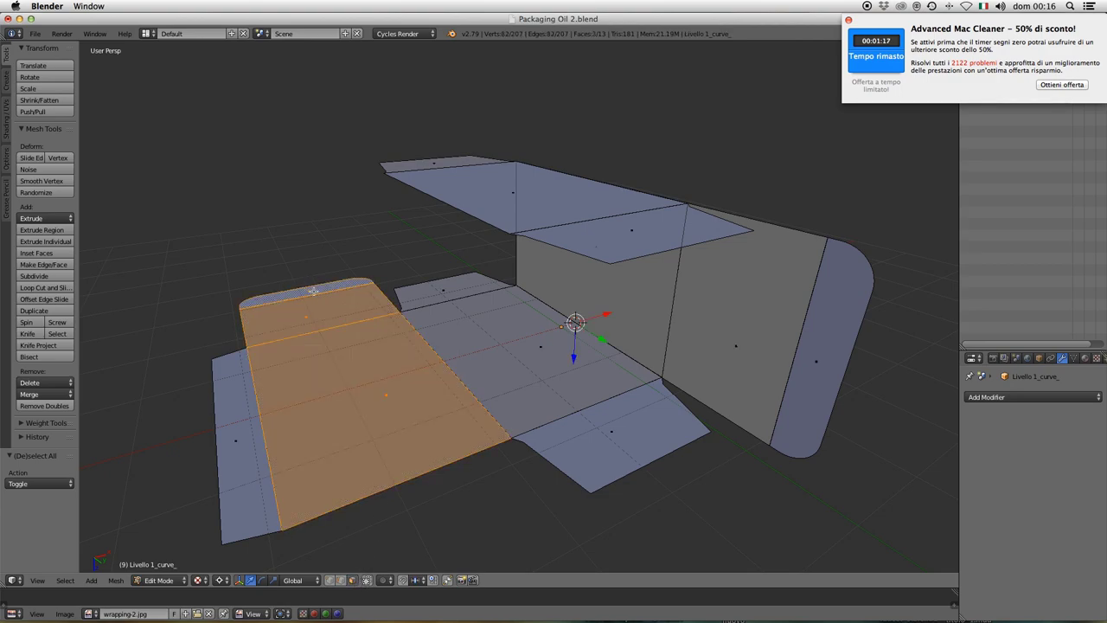
right_click(243, 421, "shift")
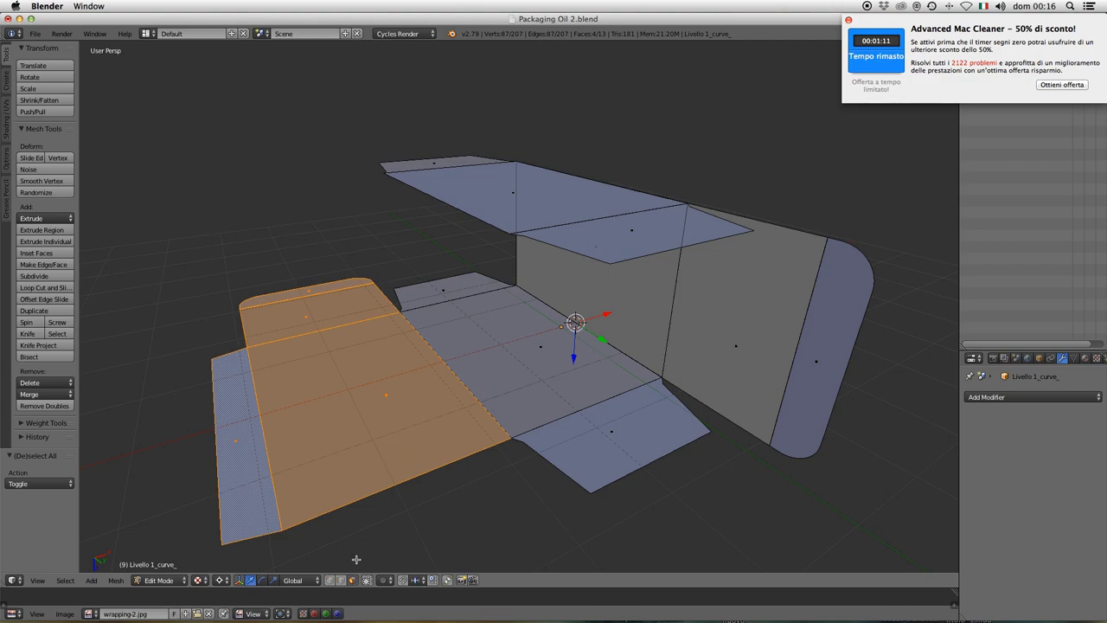
Step: Snap the 3D cursor onto the fold edge on the opposite side of the central base panel
left_click(346, 580)
right_click(457, 379)
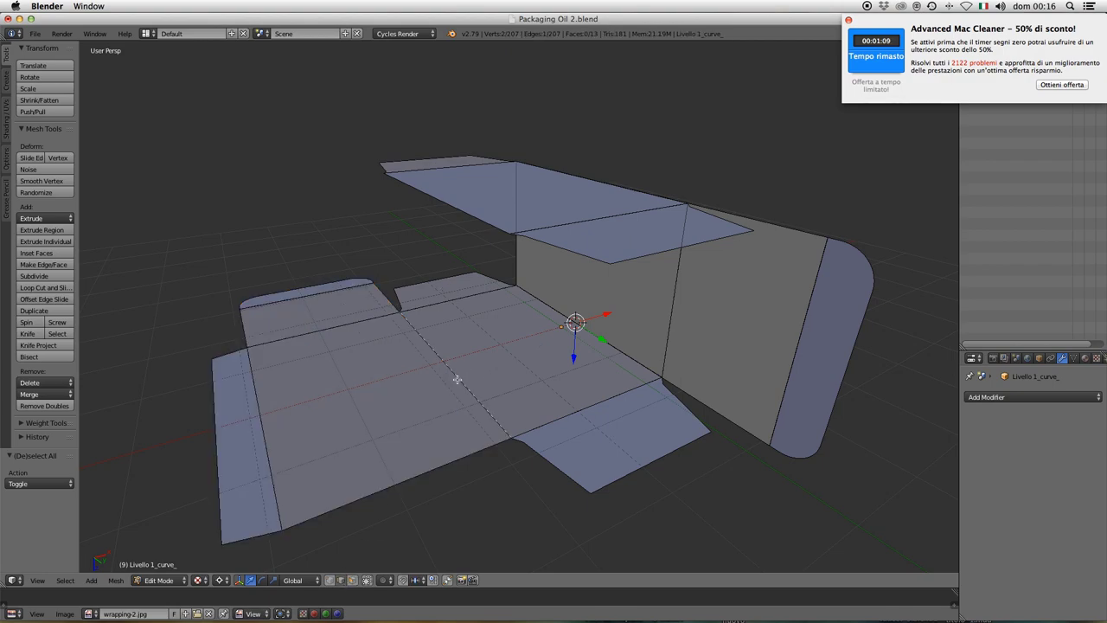
left_click(116, 579)
mouse_move(155, 503)
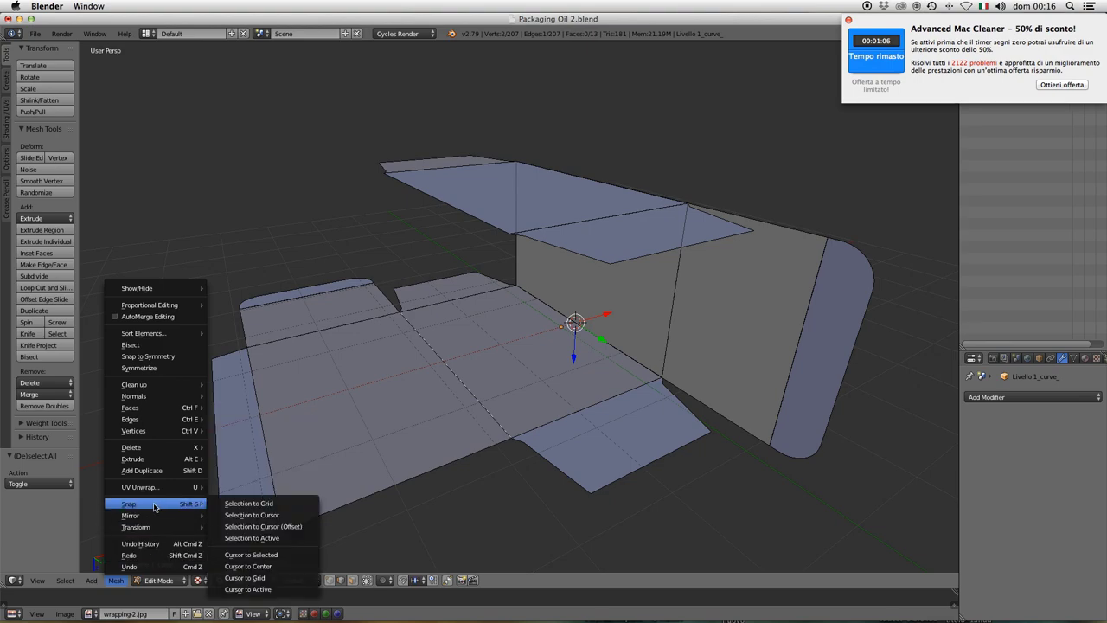
left_click(268, 557)
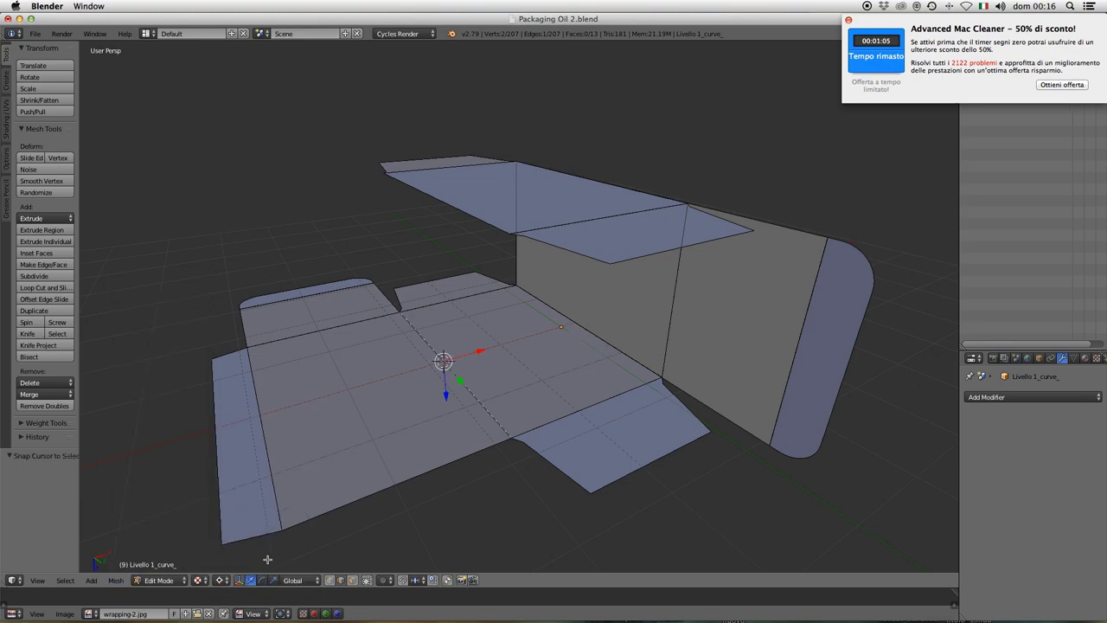
left_click(352, 581)
left_click(588, 443)
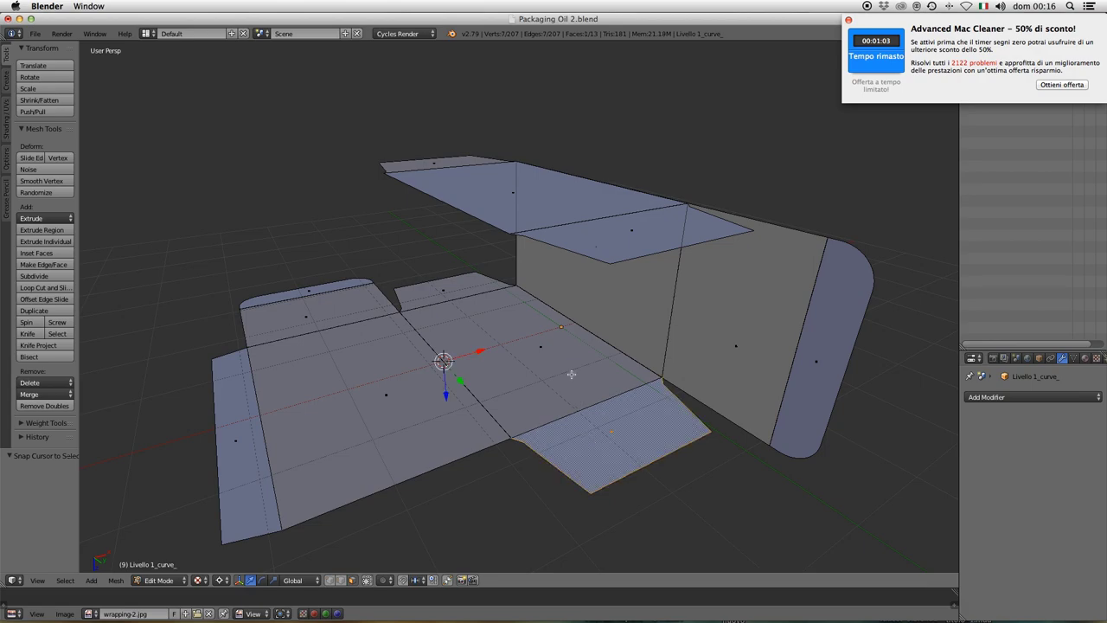
left_click(541, 333, "shift")
left_click(441, 285, "shift")
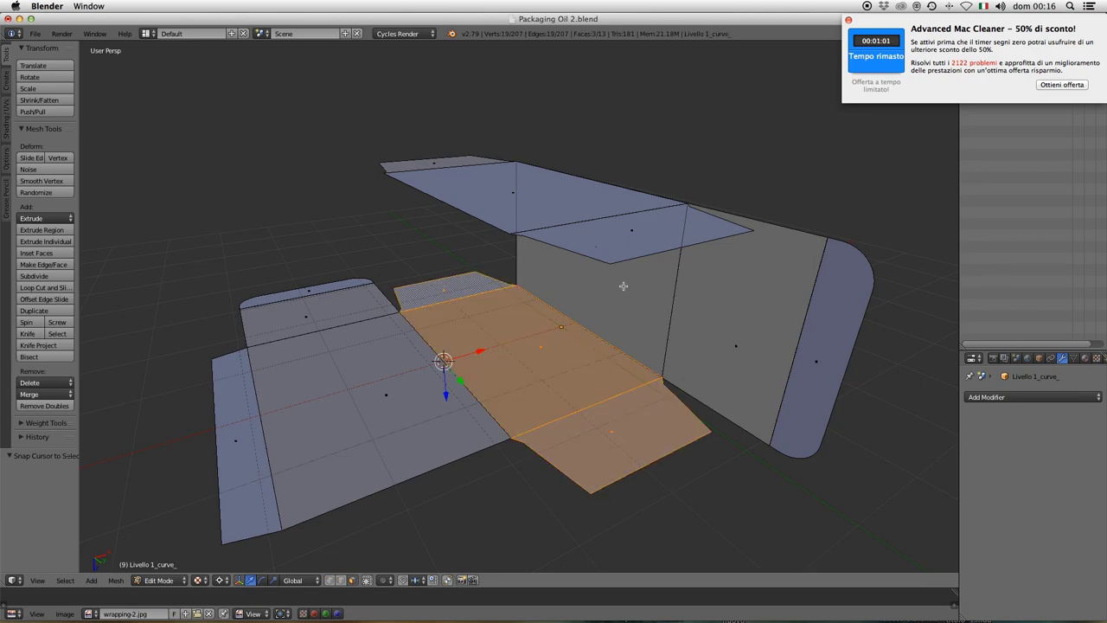
left_click(718, 330, "shift")
left_click(827, 349, "shift")
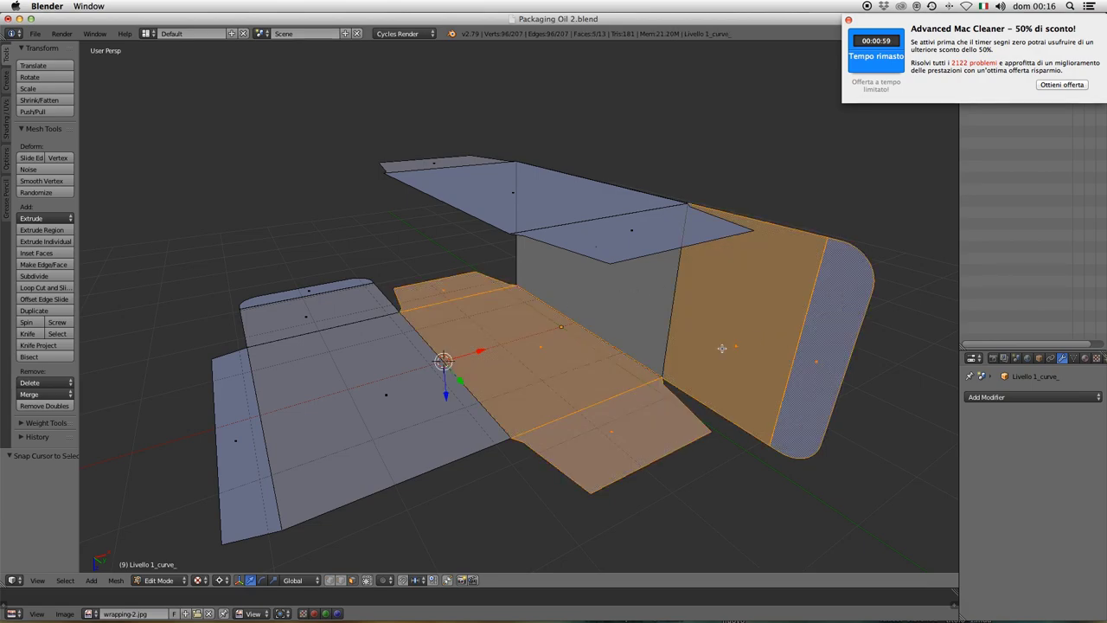
middle_click_drag(721, 348, 671, 273)
left_click(621, 242, "shift")
mouse_move(621, 241)
middle_mouse_down()
mouse_move(620, 400)
mouse_move(650, 302)
middle_mouse_up()
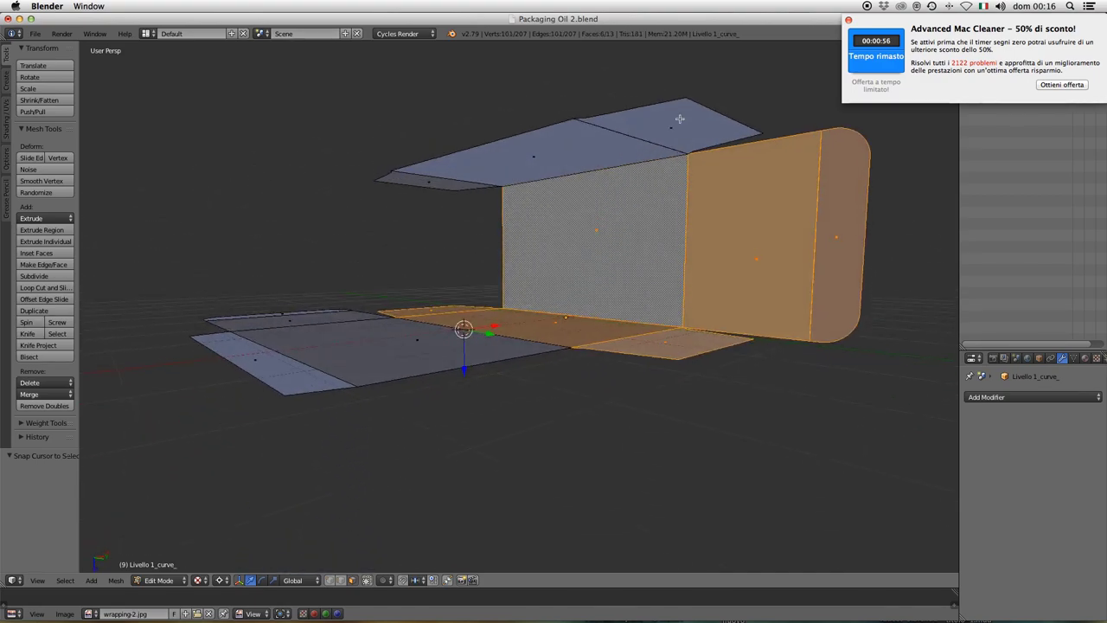
left_click(678, 121, "shift")
left_click(462, 166, "shift")
left_click(421, 182, "shift")
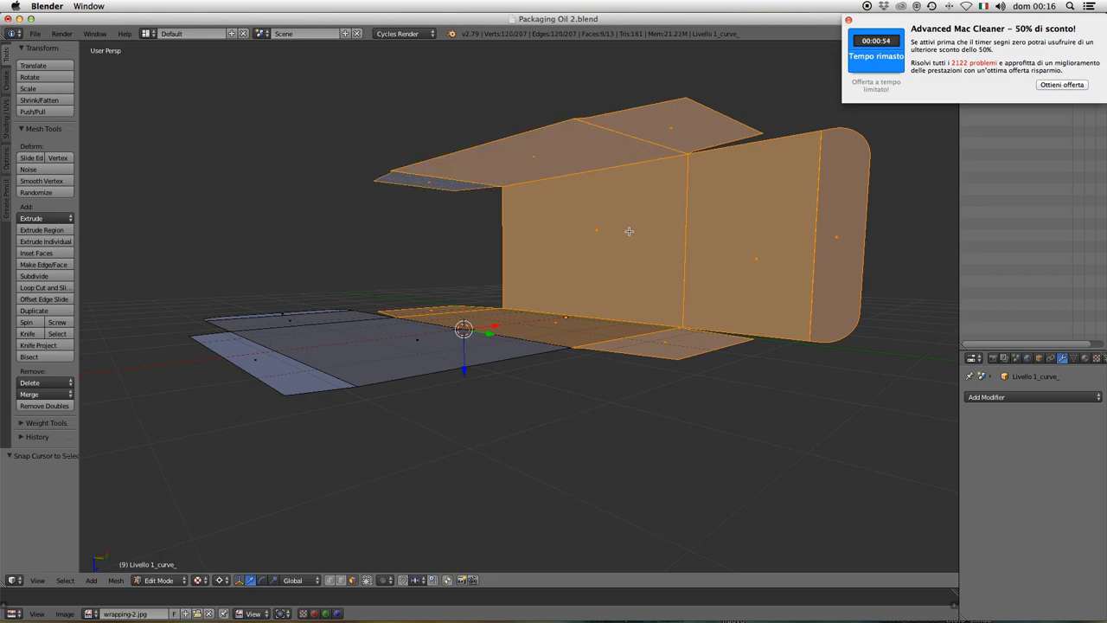
middle_click_drag(629, 232, 661, 281)
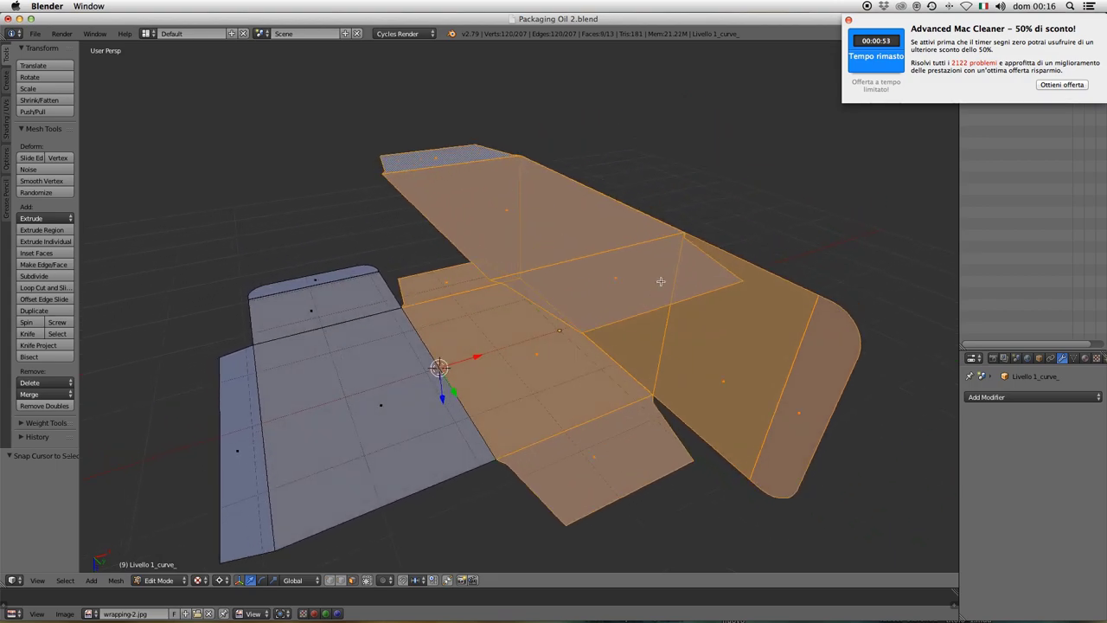
key("r")
key("y")
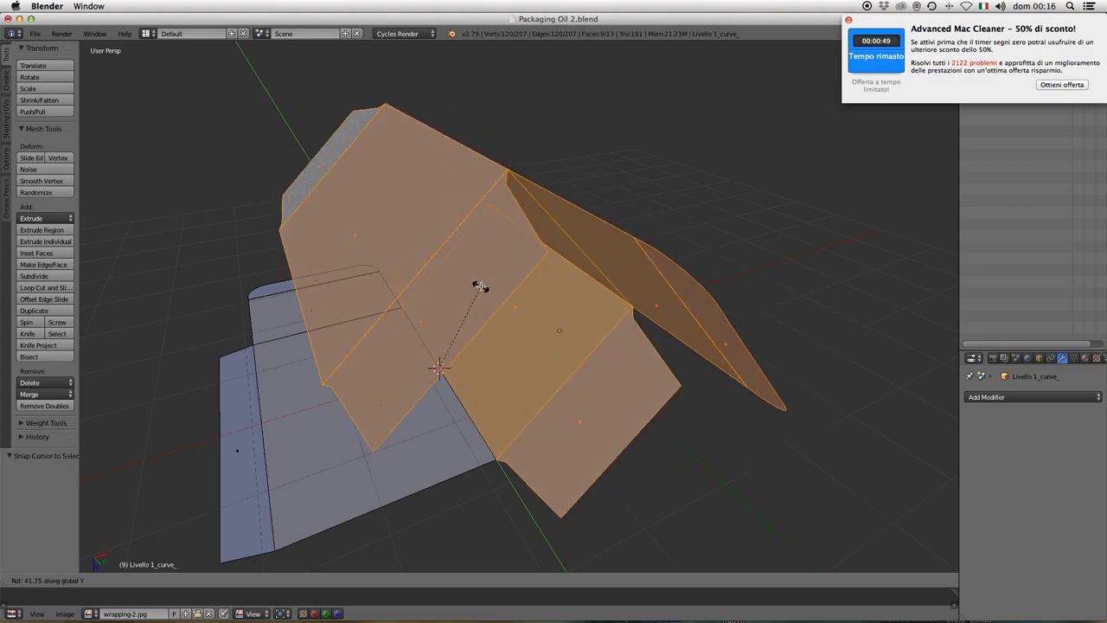
type("900")
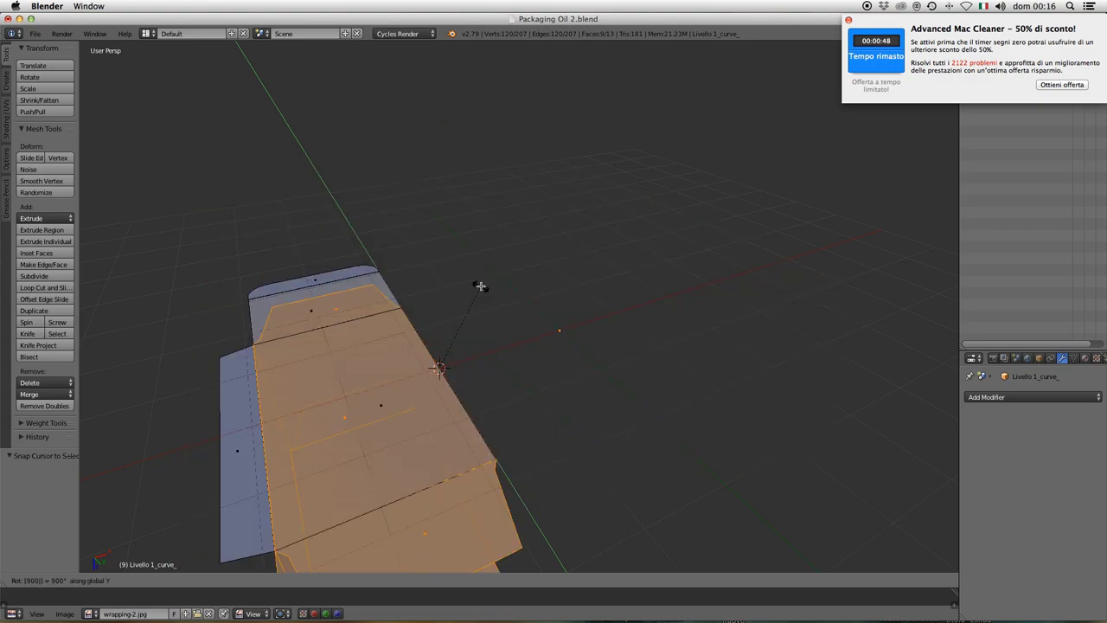
key("Return")
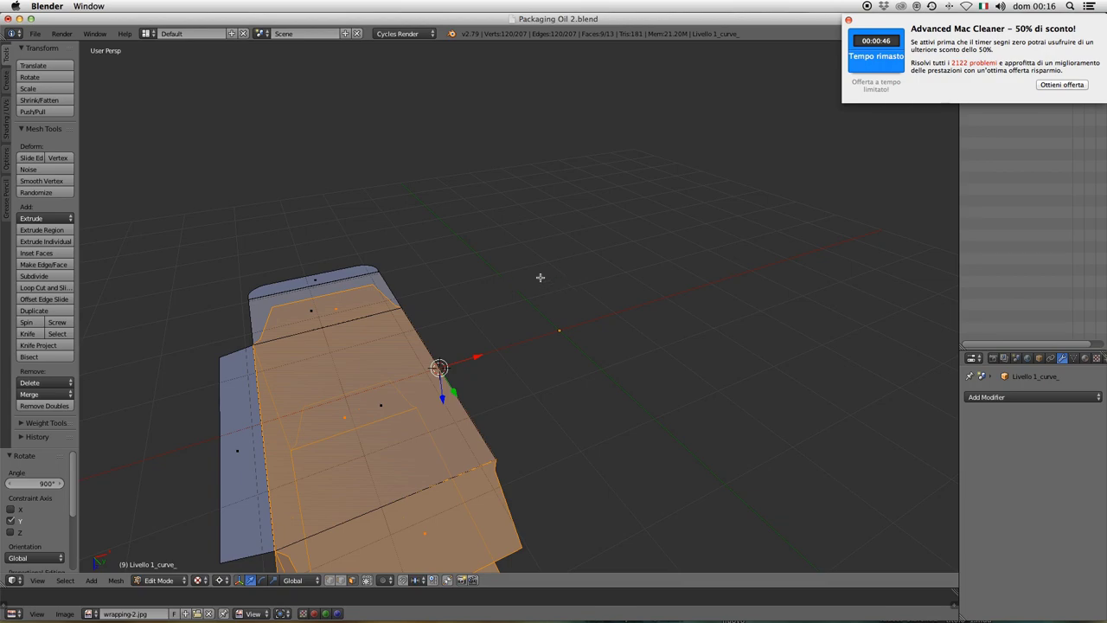
middle_click_drag(541, 276, 469, 203)
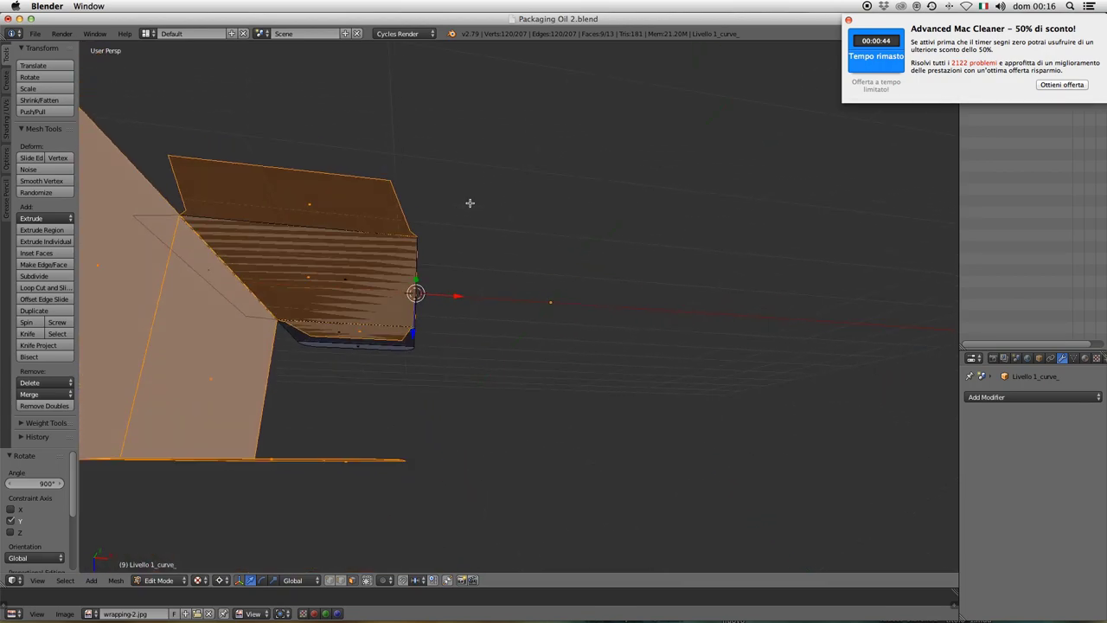
key("ctrl+z")
middle_click_drag(520, 263, 624, 327)
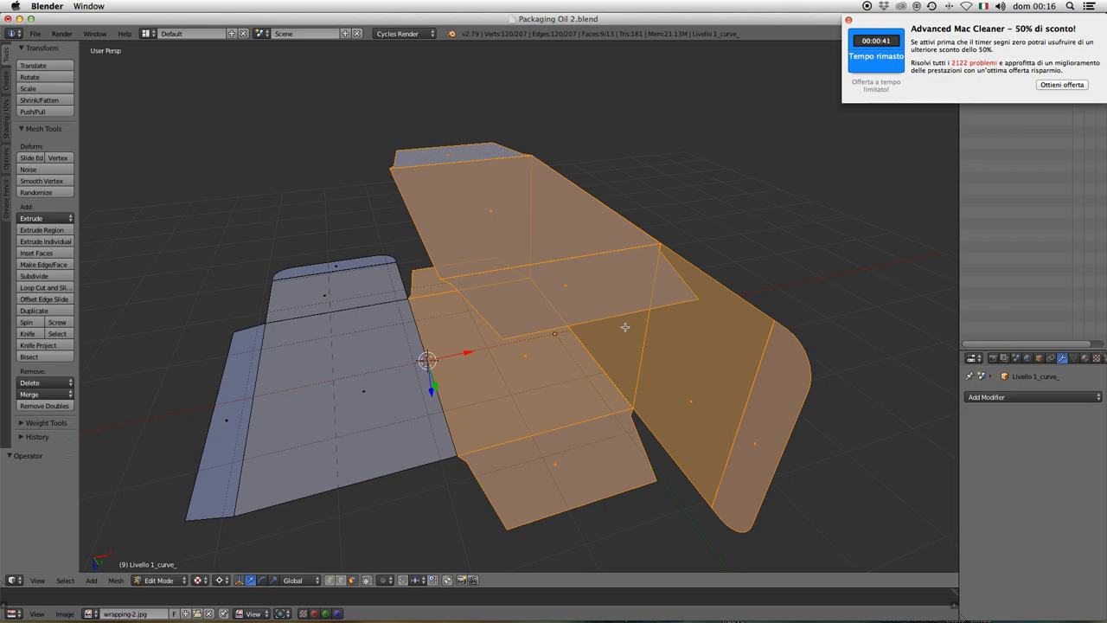
Step: Rotate the selected panels about Y by roughly 72° to fold them upward
key("r")
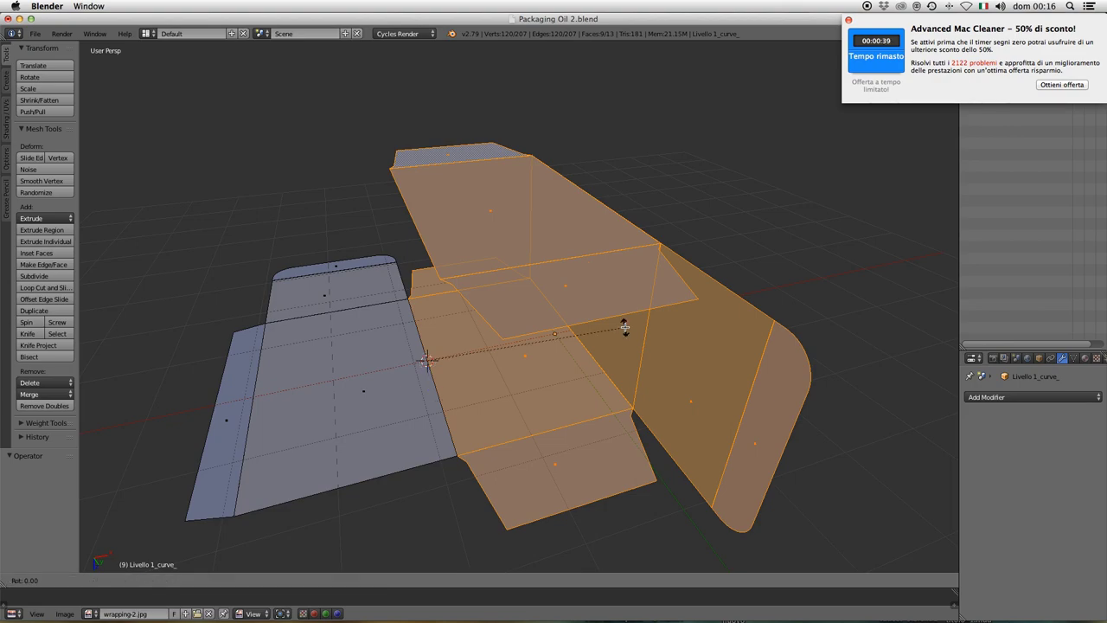
key("y")
left_click(435, 301)
mouse_move(437, 303)
middle_mouse_down()
mouse_move(464, 269)
mouse_move(485, 328)
middle_mouse_up()
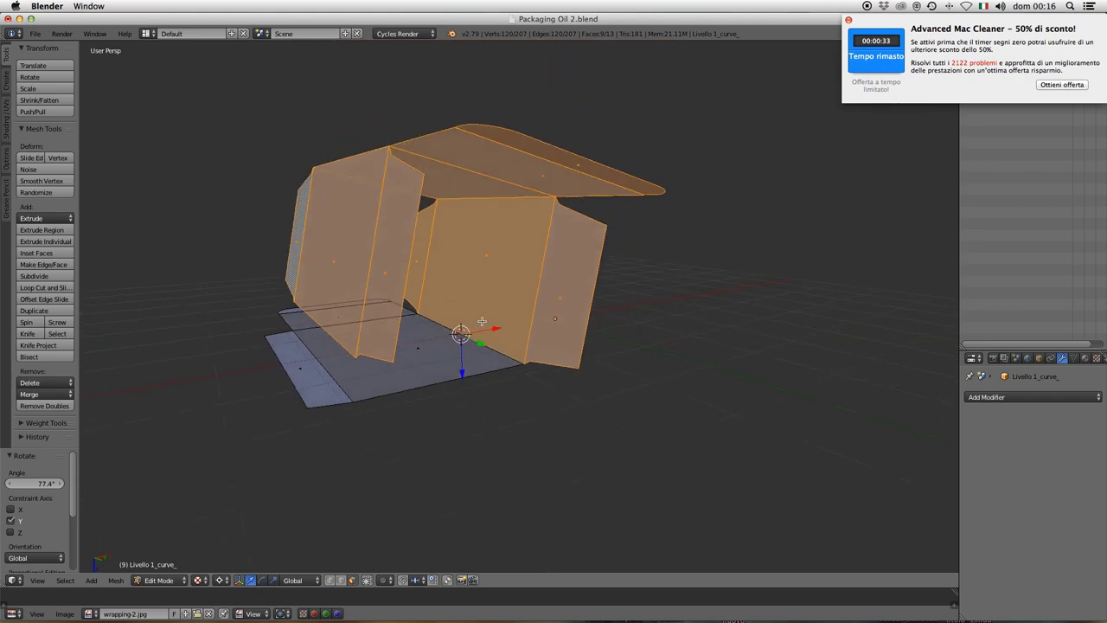
scroll(510, 354, "up", 2)
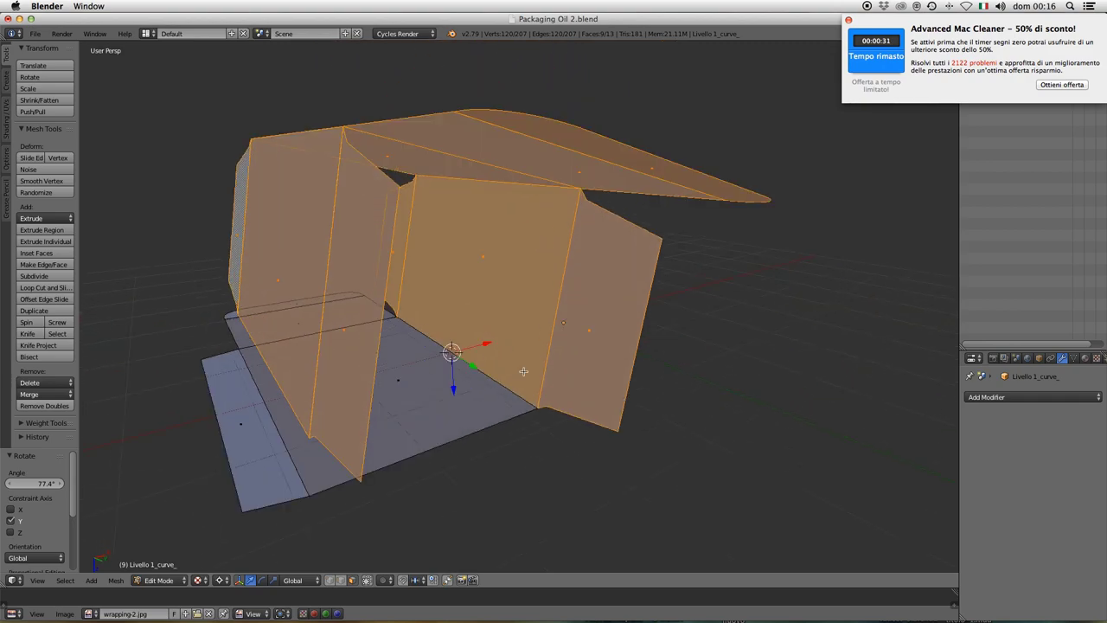
Step: Rotate them a further 12° about Y so they stand upright, then deselect all
key("r")
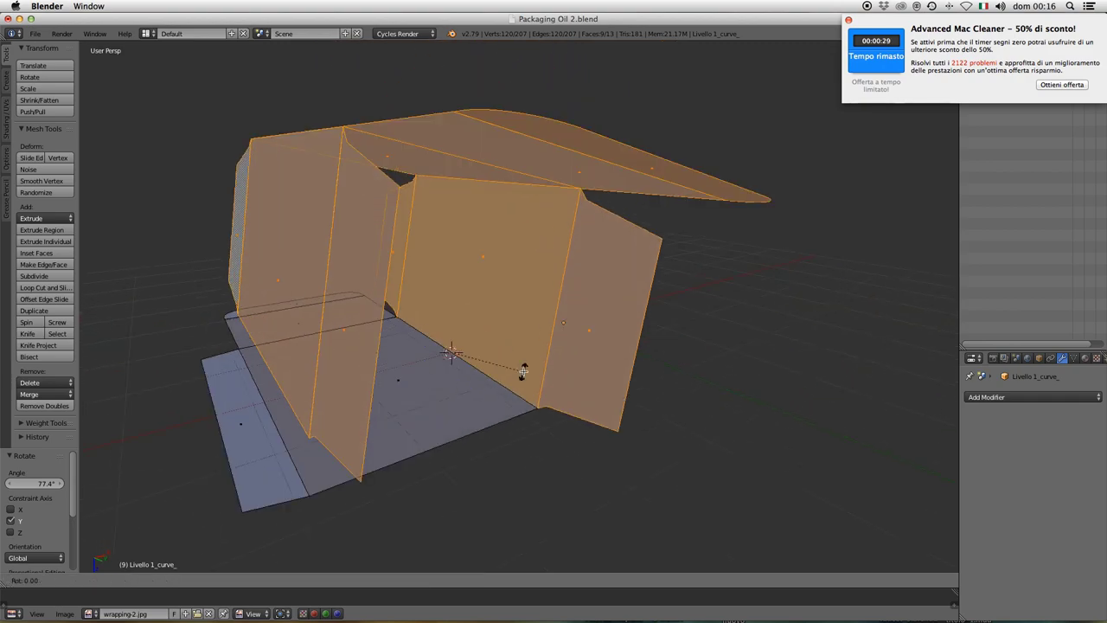
key("y")
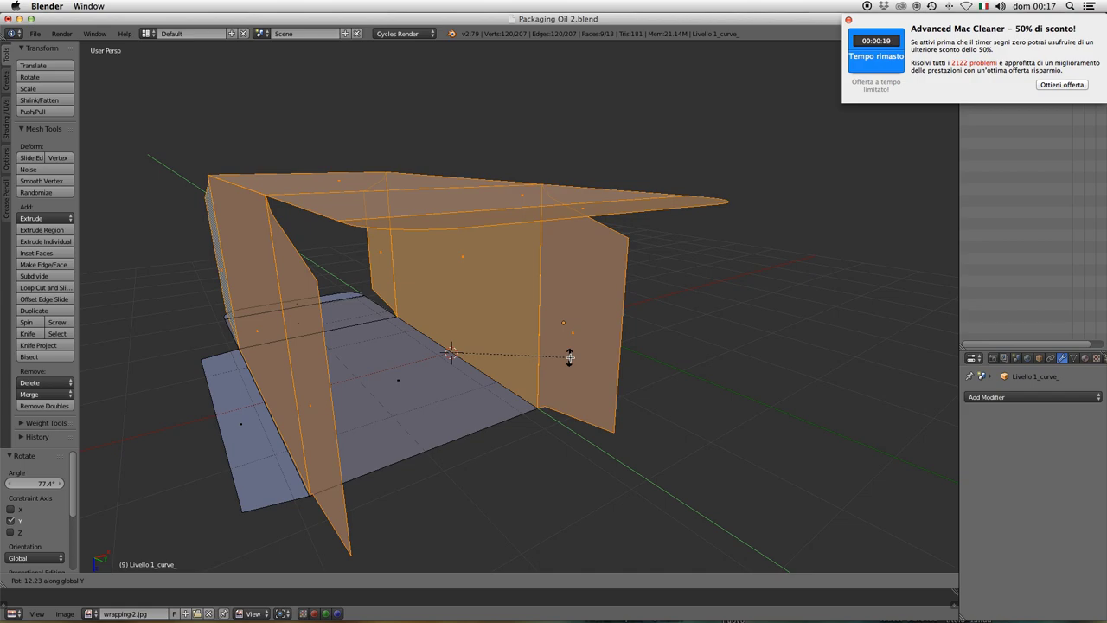
left_click(570, 357)
key("a")
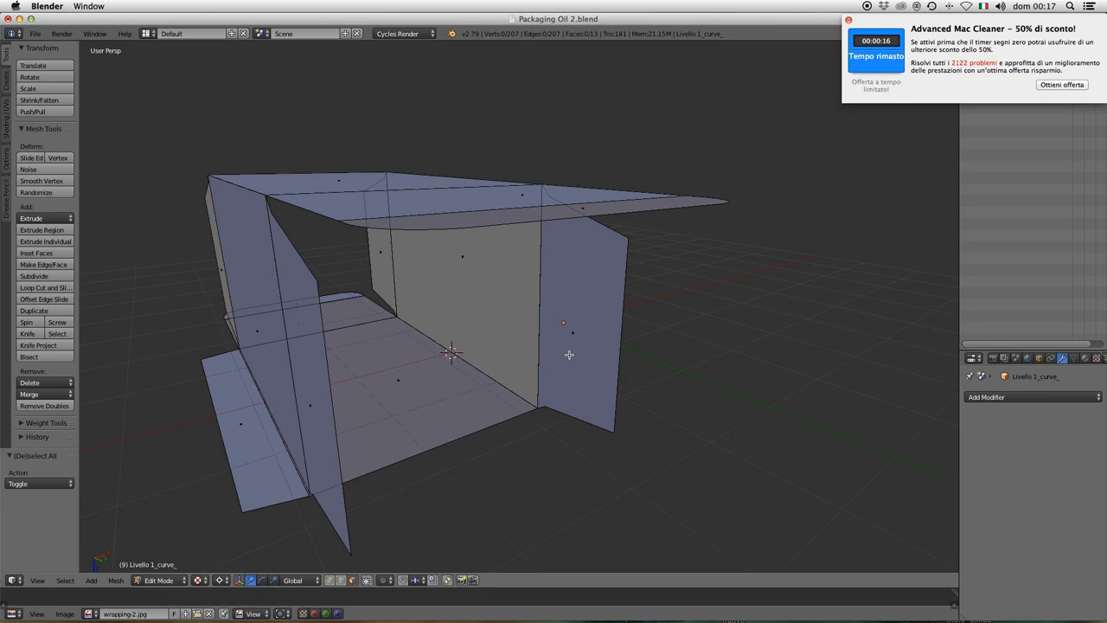
mouse_move(569, 355)
middle_mouse_down()
mouse_move(581, 316)
mouse_move(654, 351)
mouse_move(614, 353)
mouse_move(583, 314)
mouse_move(625, 314)
middle_mouse_up()
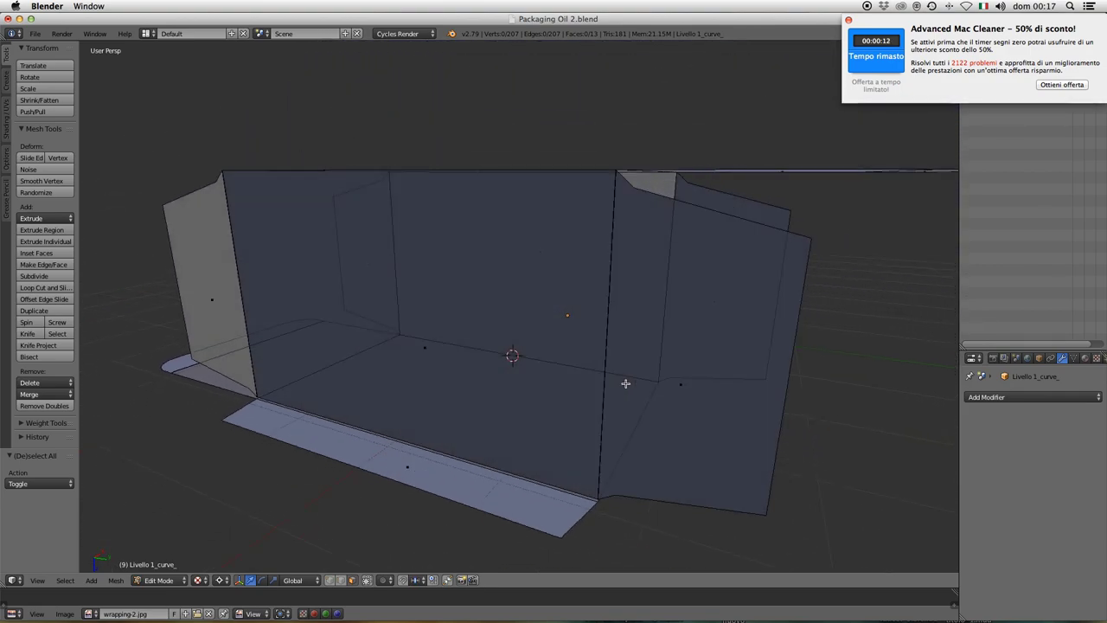
Step: Snap the 3D cursor to the bottom flap's crease edge
right_click(435, 462)
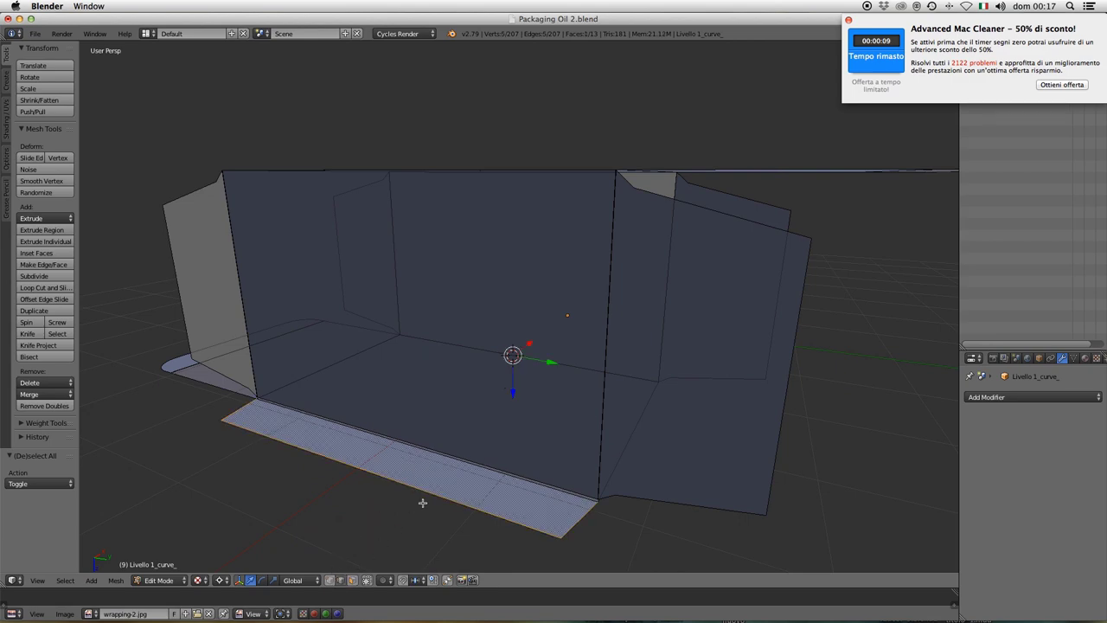
right_click(452, 456)
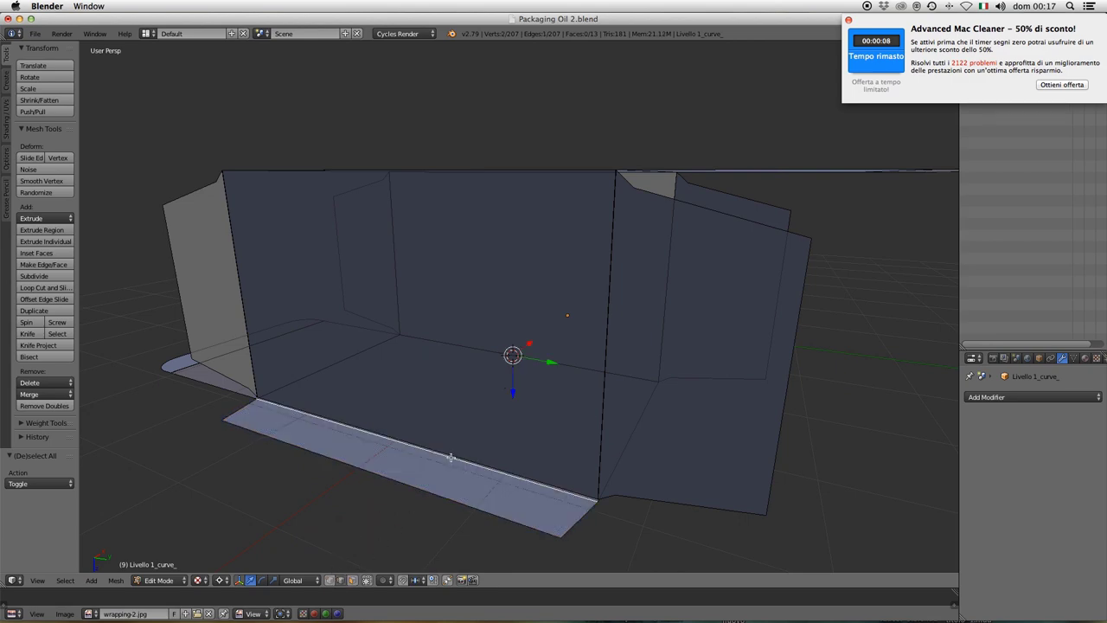
left_click(116, 580)
mouse_move(129, 503)
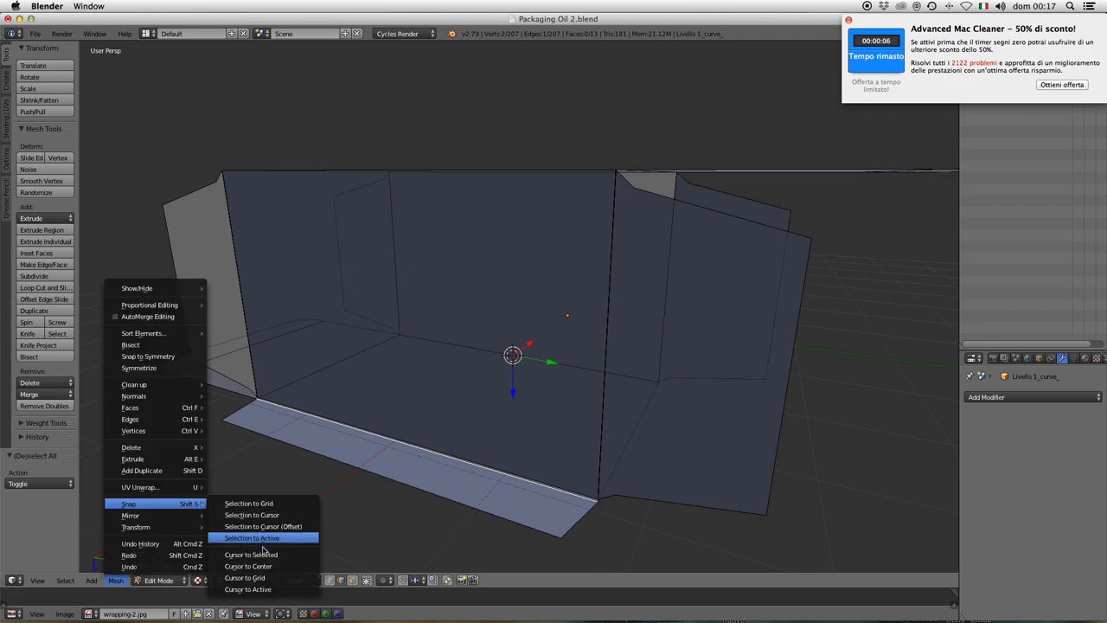
left_click(255, 554)
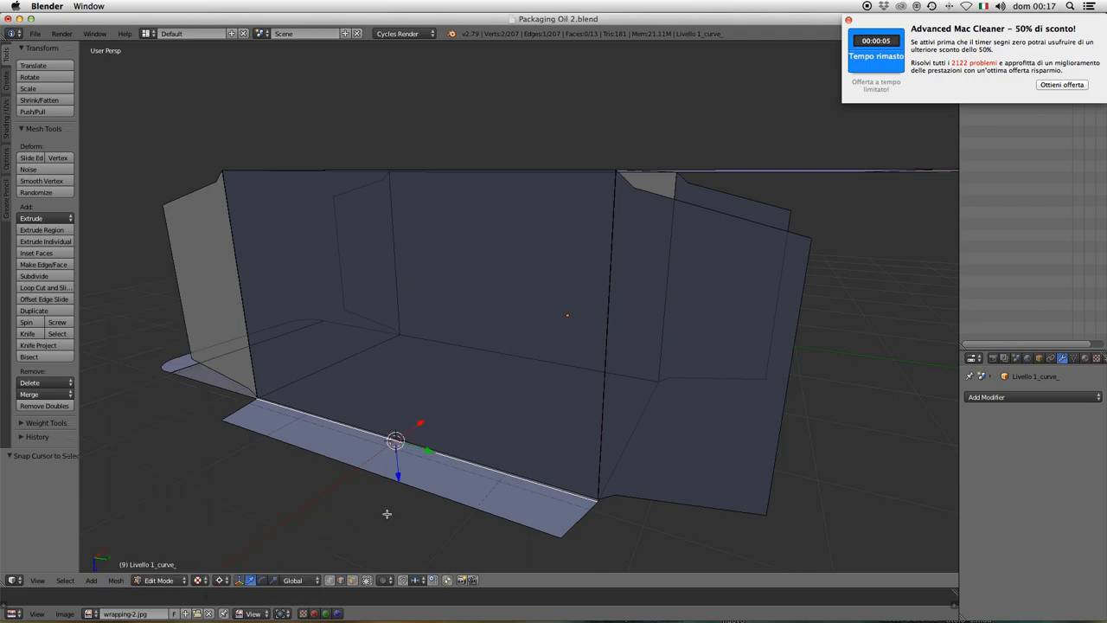
Step: Select the bottom flap face and rotate it -109° about Y
left_click(352, 580)
right_click(399, 463)
middle_click_drag(507, 455, 482, 446)
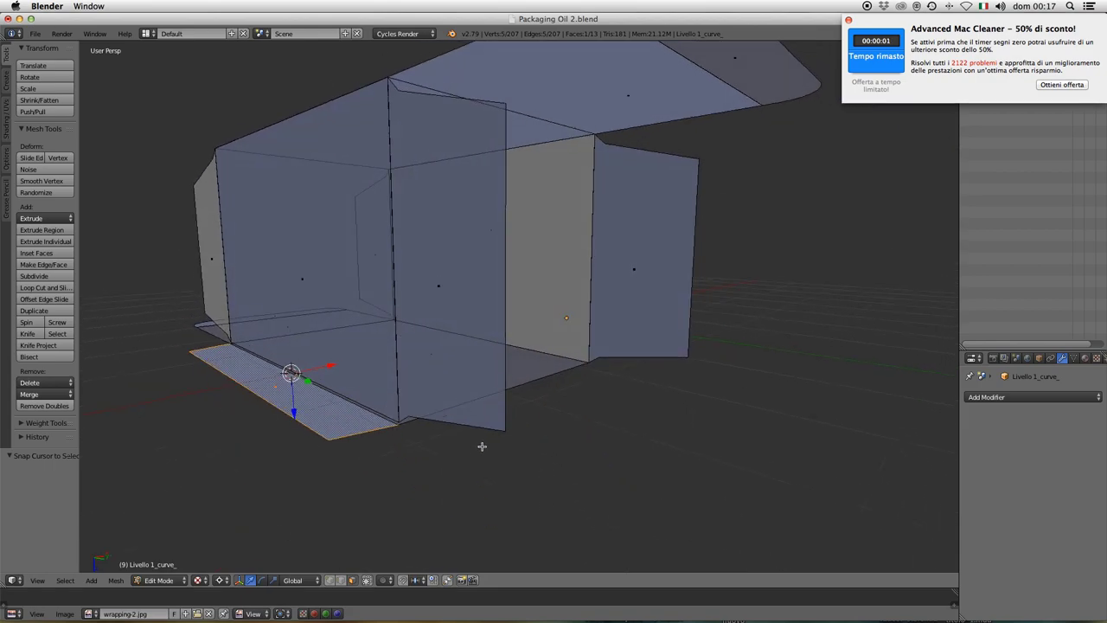
key("r")
key("y")
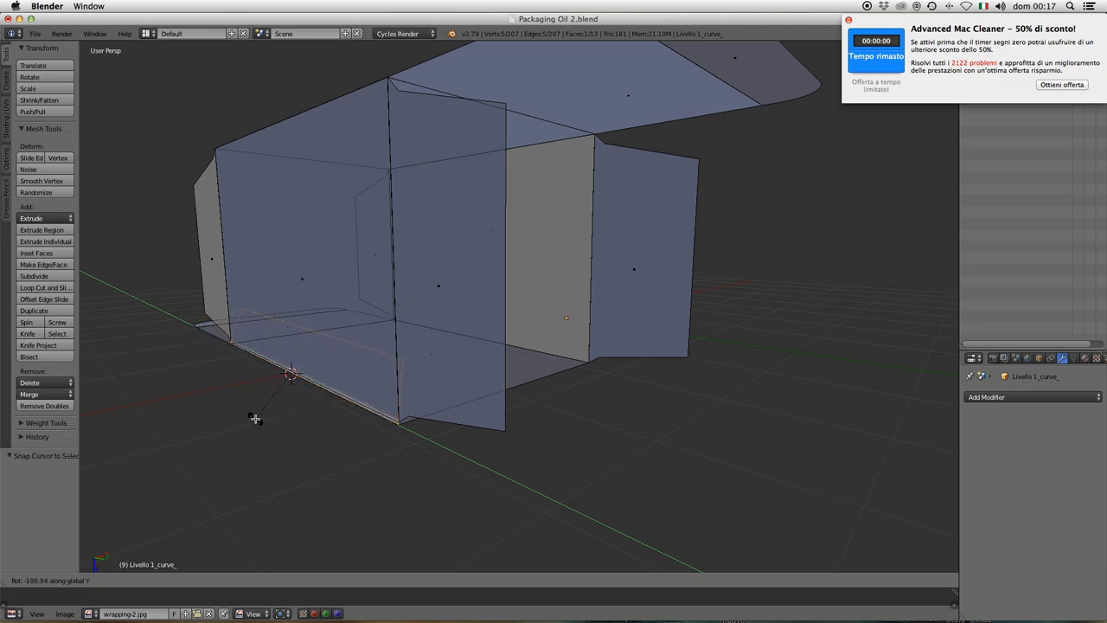
left_click(253, 418)
middle_click_drag(555, 406, 533, 405)
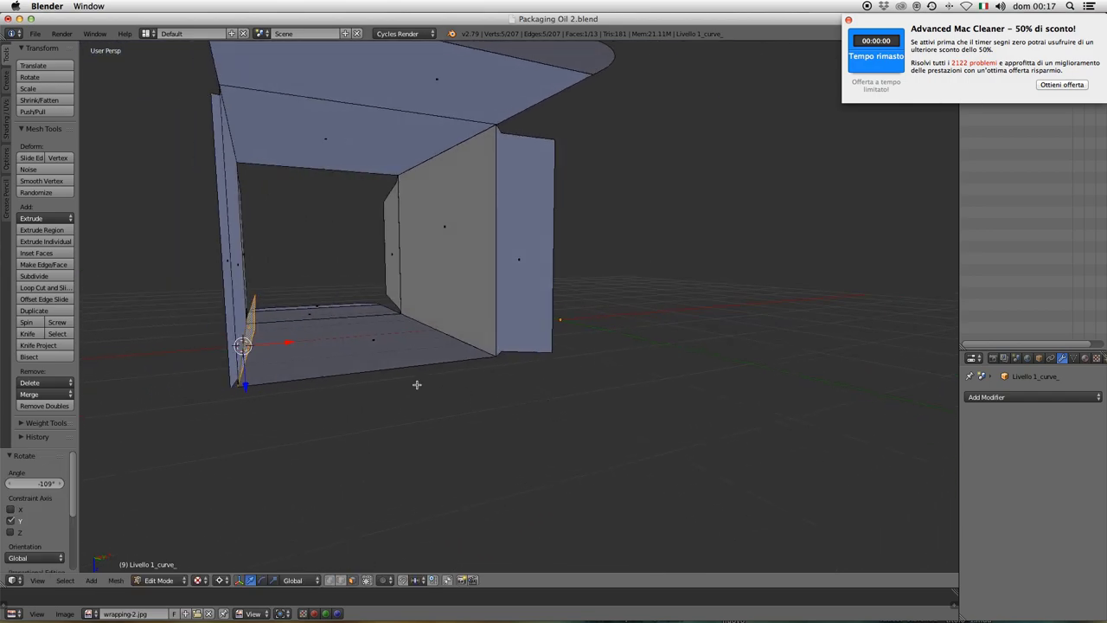
Step: Rotate the flap a further 16.4° about Y so it sits against the front wall
key("r")
key("y")
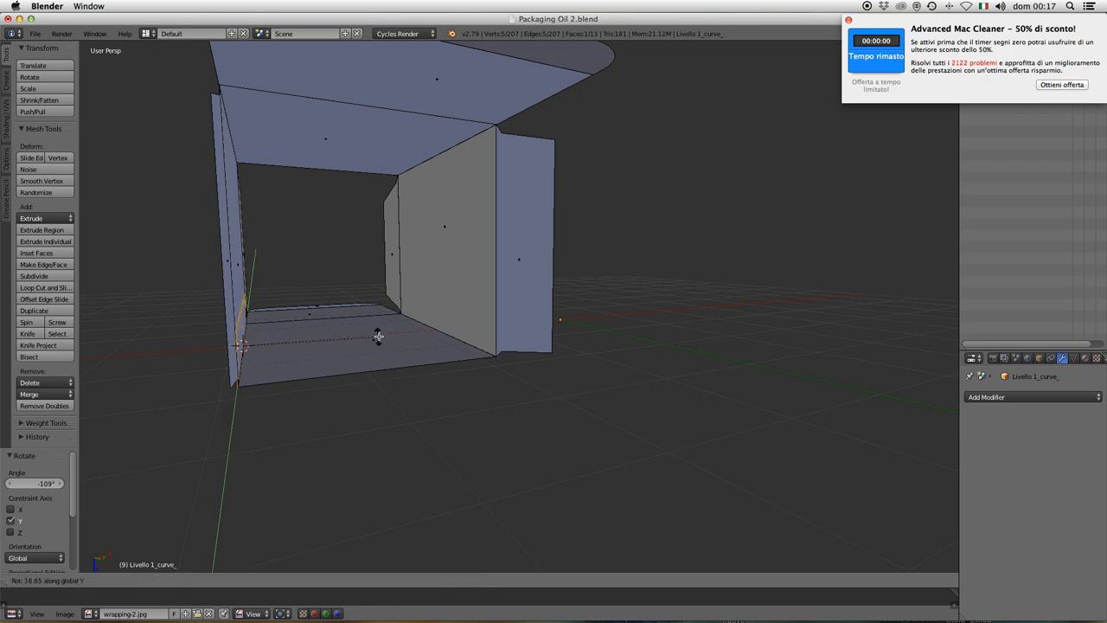
left_click(378, 336)
middle_click_drag(378, 334, 439, 372)
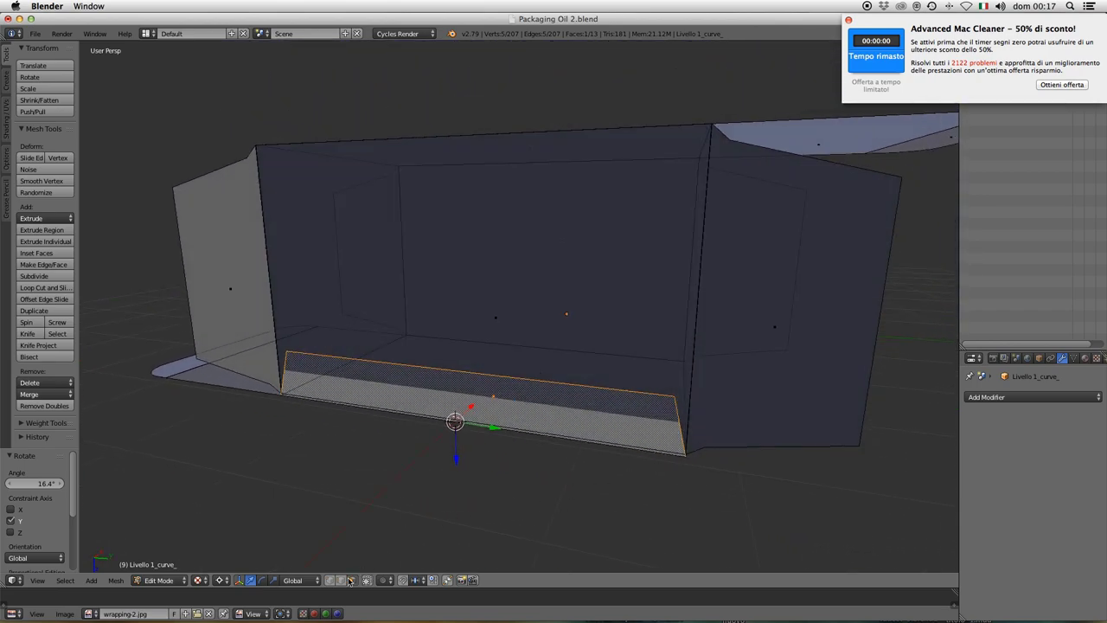
left_click(349, 580)
middle_click_drag(569, 310, 556, 326)
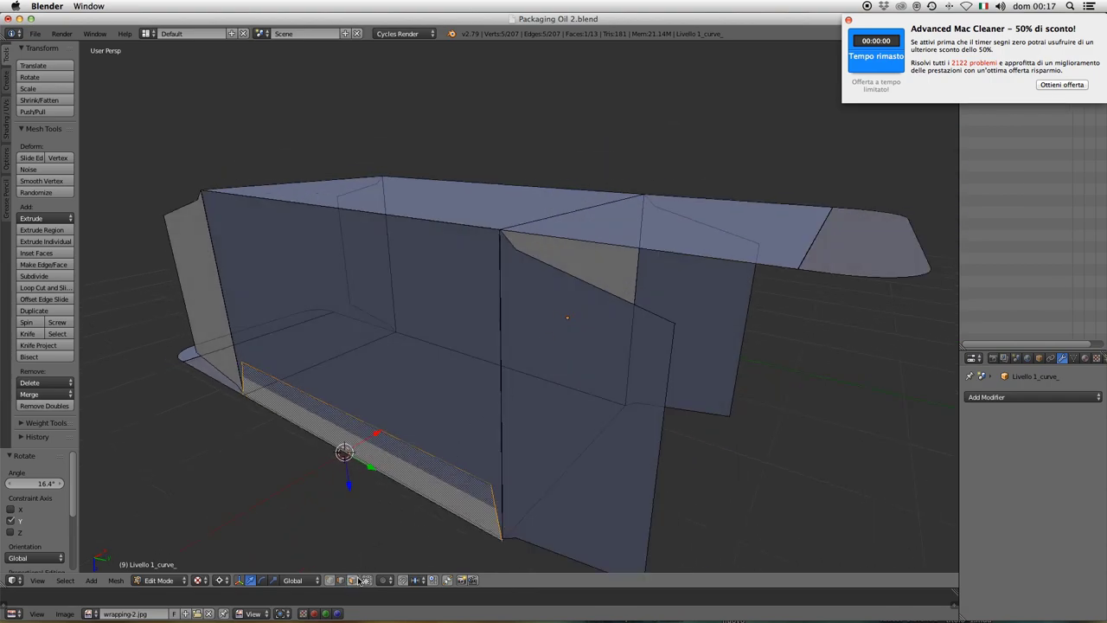
Step: Snap the 3D cursor to the top edge of the back wall
right_click(405, 218)
left_click(117, 582)
mouse_move(128, 503)
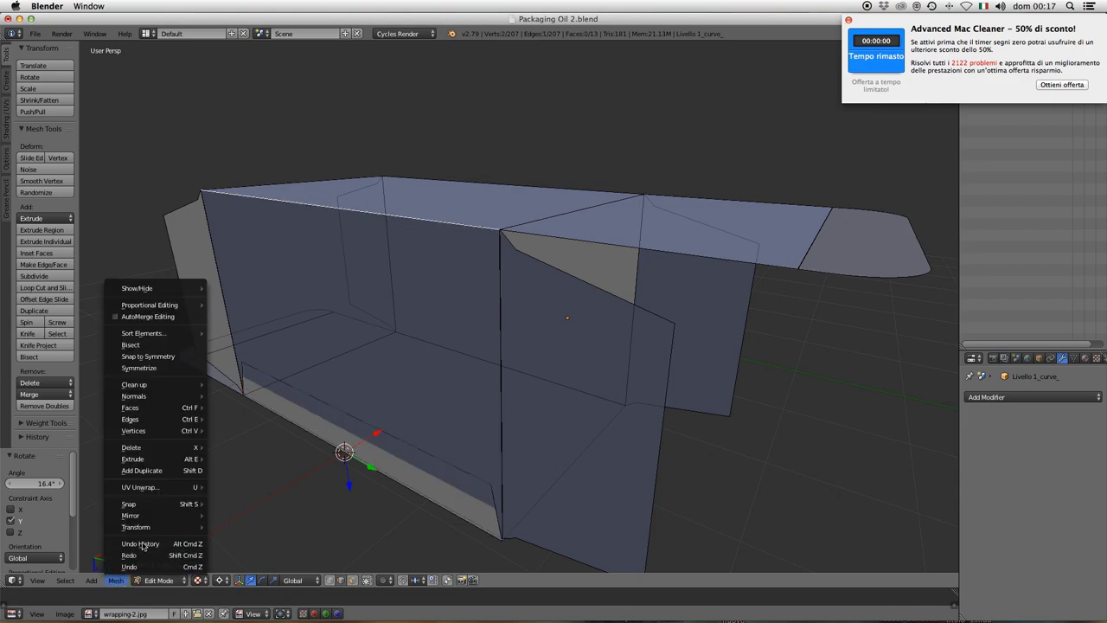
left_click(253, 557)
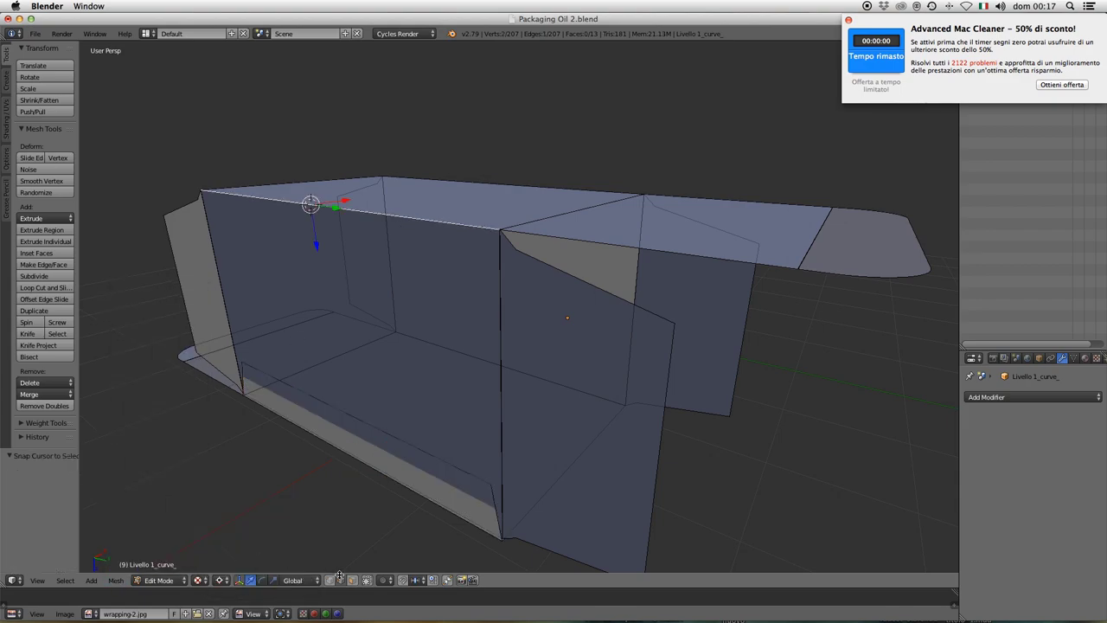
Step: Select the right front, large left and narrow left side faces and rotate them -0.308° about Y
left_click(352, 580)
right_click(572, 458)
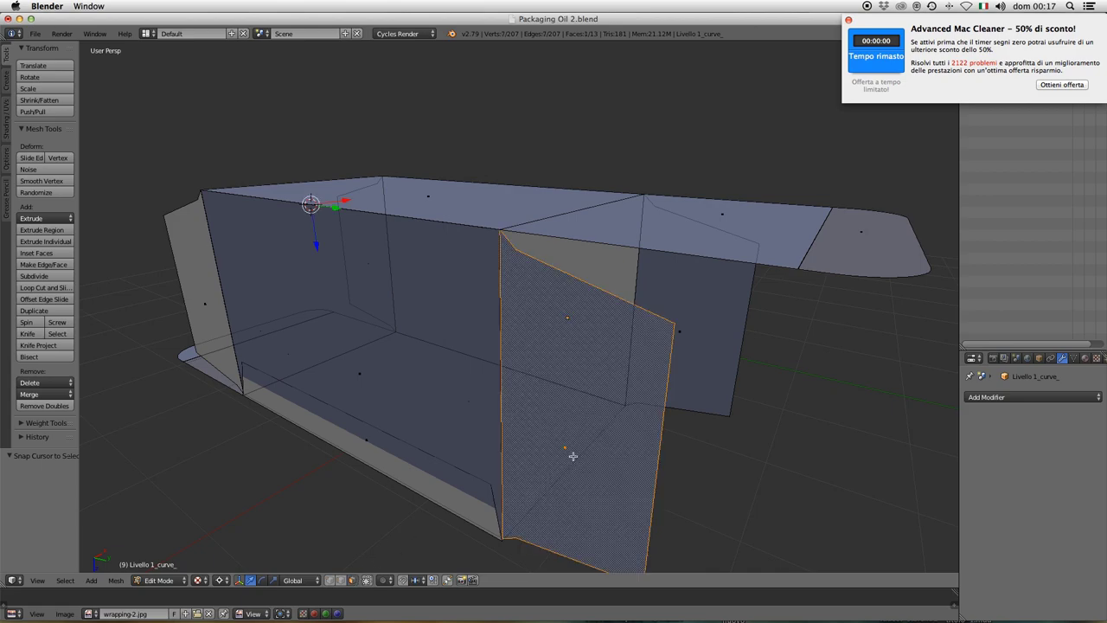
middle_click_drag(574, 452, 487, 388)
right_click(366, 317, "shift")
right_click(223, 280, "shift")
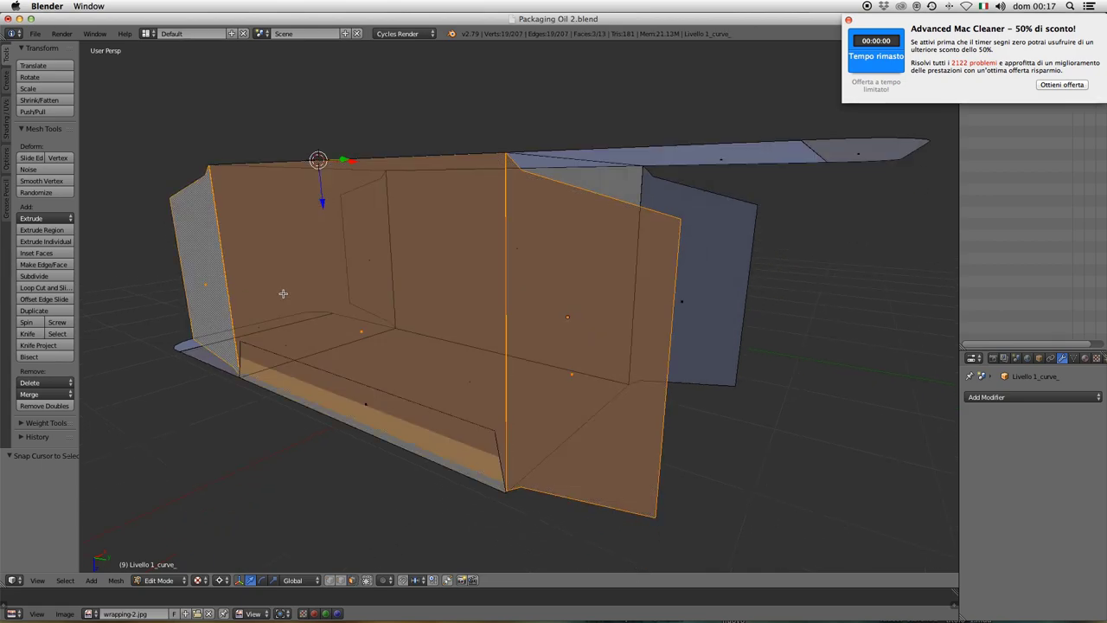
middle_click_drag(284, 294, 573, 379)
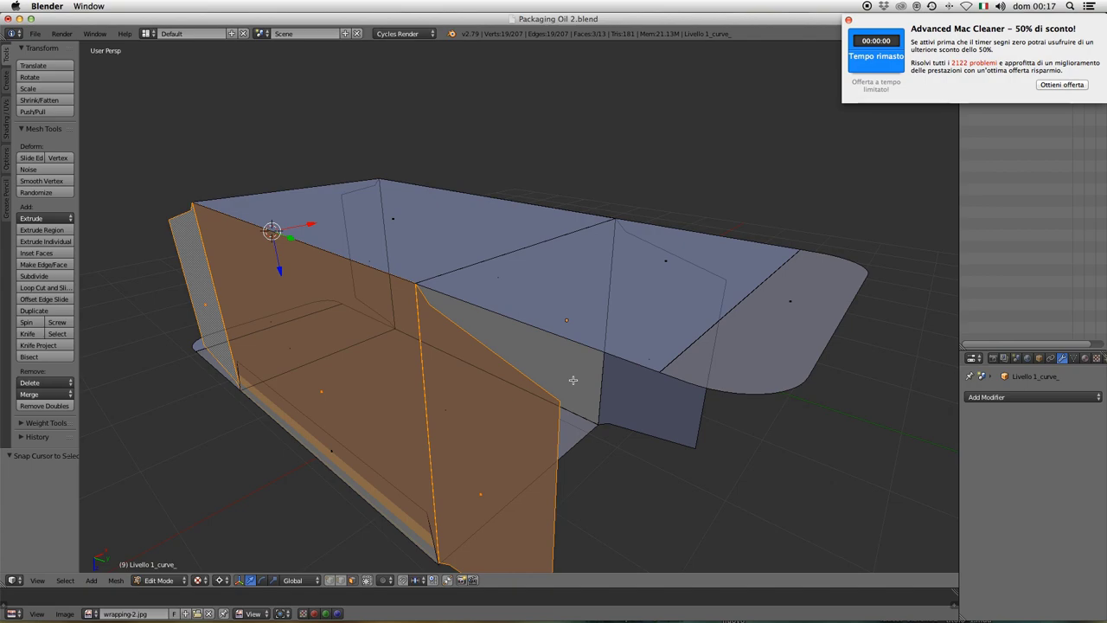
key("r")
key("y")
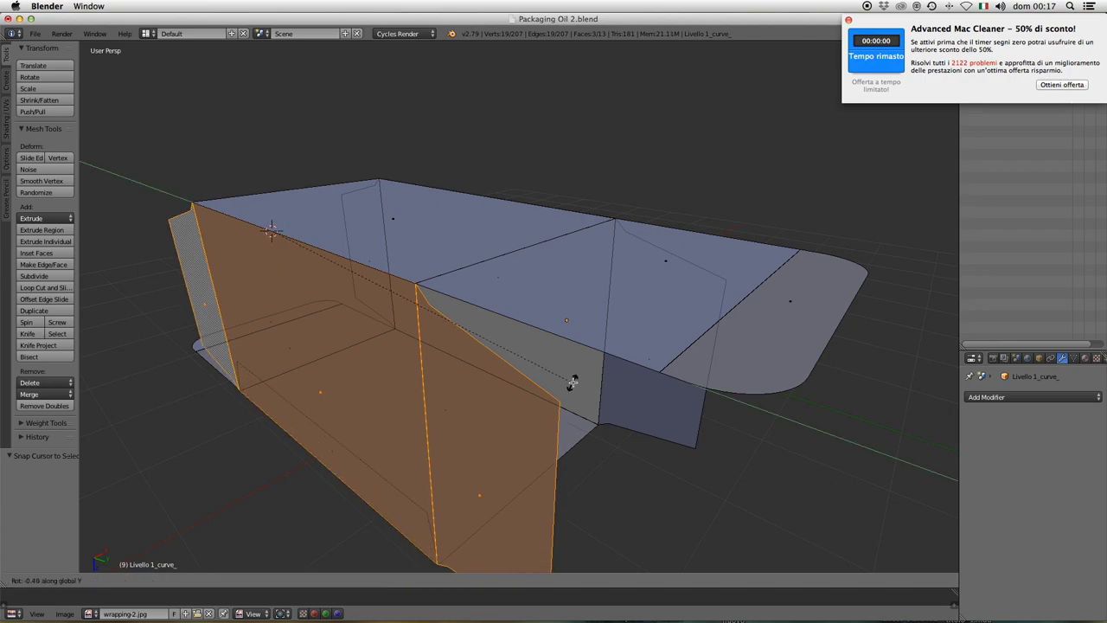
left_click(571, 381)
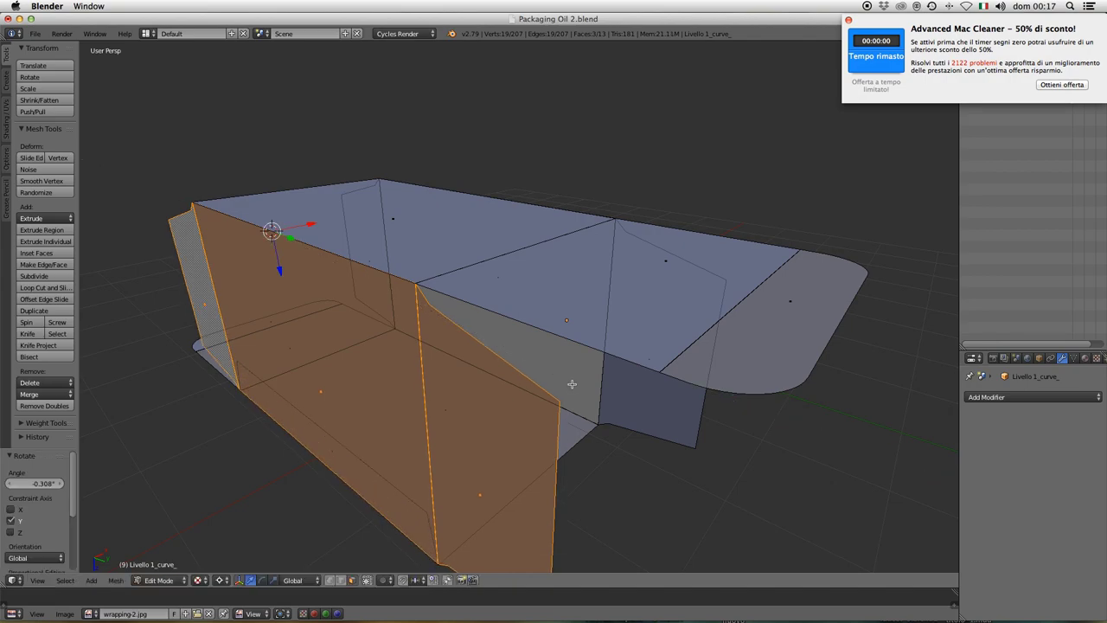
Step: Deselect all and orbit to view the folded box from the side
key("a")
scroll(571, 383, "down", 5)
mouse_move(571, 383)
middle_mouse_down()
mouse_move(625, 319)
mouse_move(484, 364)
middle_mouse_up()
scroll(551, 375, "up", 3)
scroll(566, 375, "up", 2)
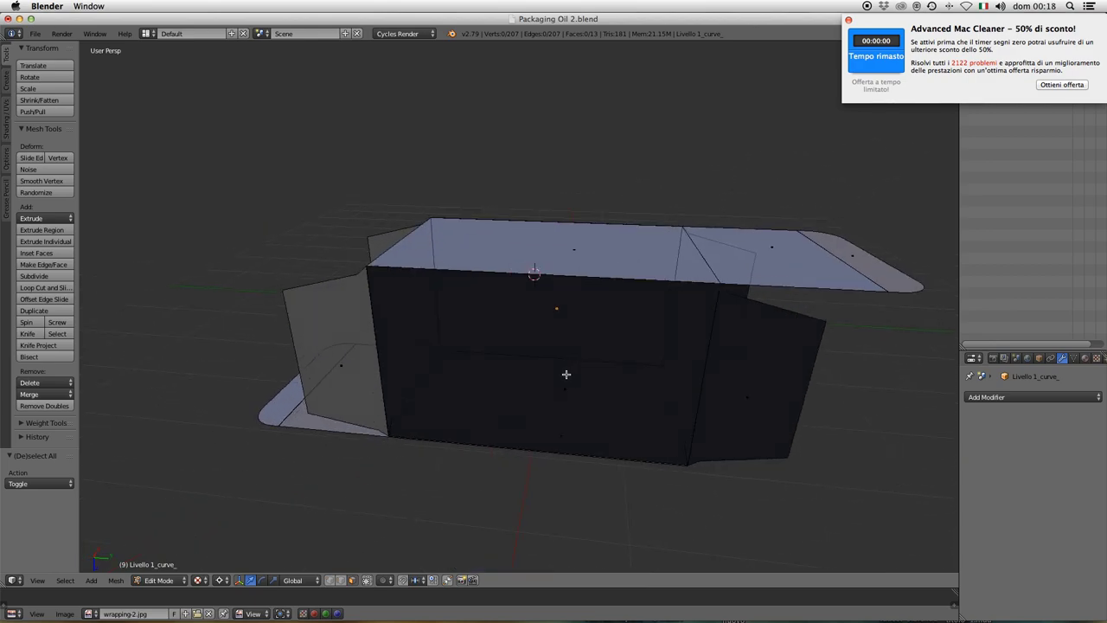
mouse_move(565, 375)
middle_mouse_down()
mouse_move(460, 374)
mouse_move(408, 297)
mouse_move(420, 363)
mouse_move(626, 462)
mouse_move(320, 550)
middle_mouse_up()
Step: Switch to Object Mode and rotate the box 90° about X
left_click(160, 580)
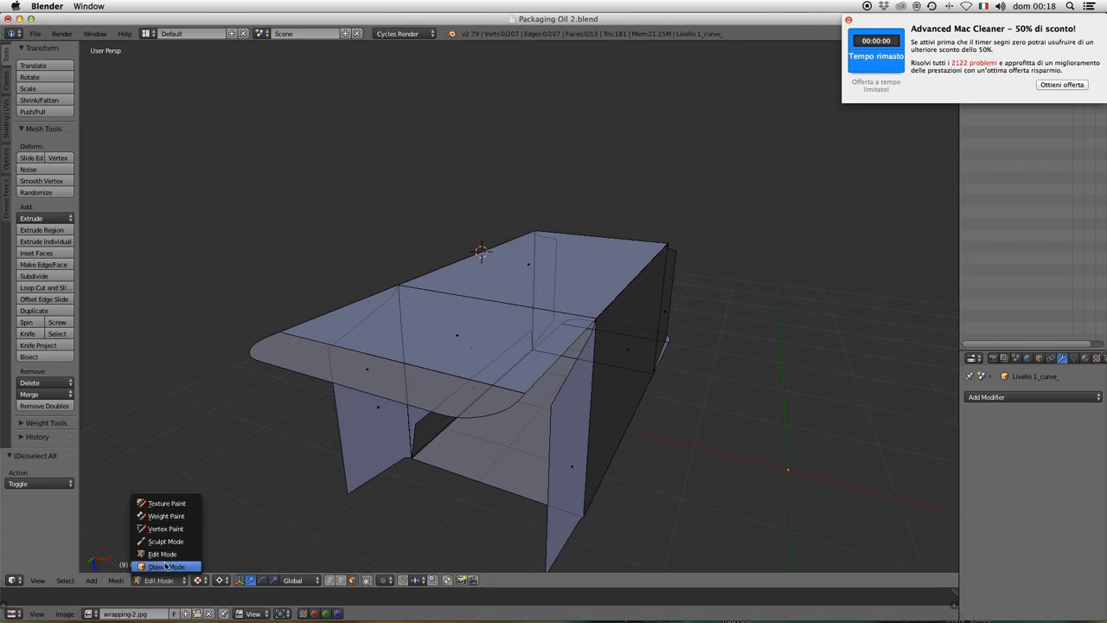
left_click(164, 567)
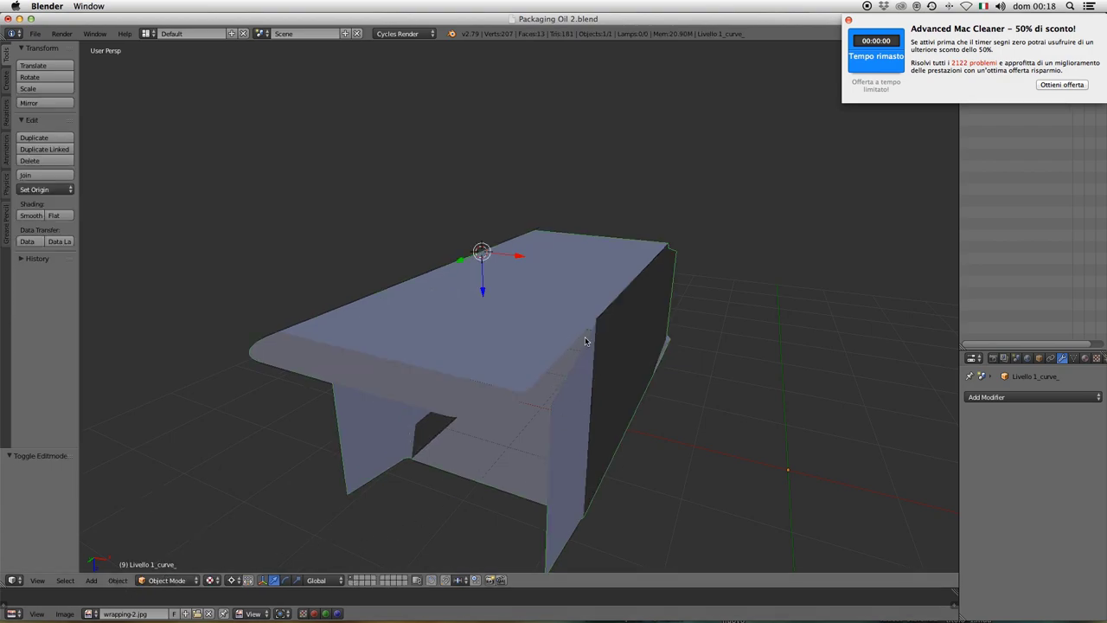
scroll(585, 341, "down", 2)
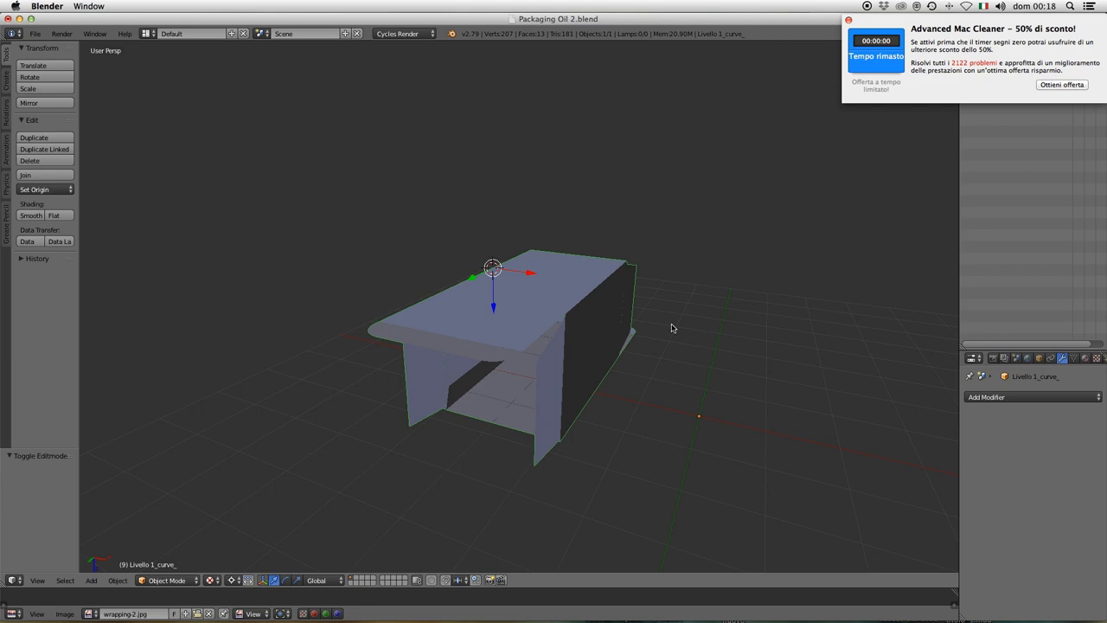
key("r")
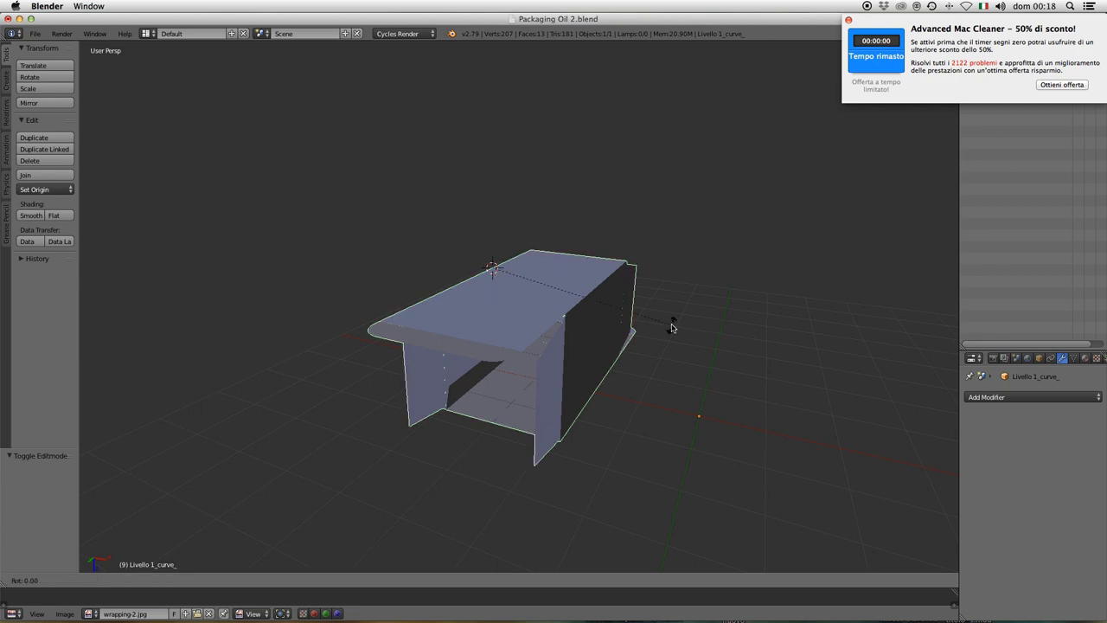
type("x")
type("90")
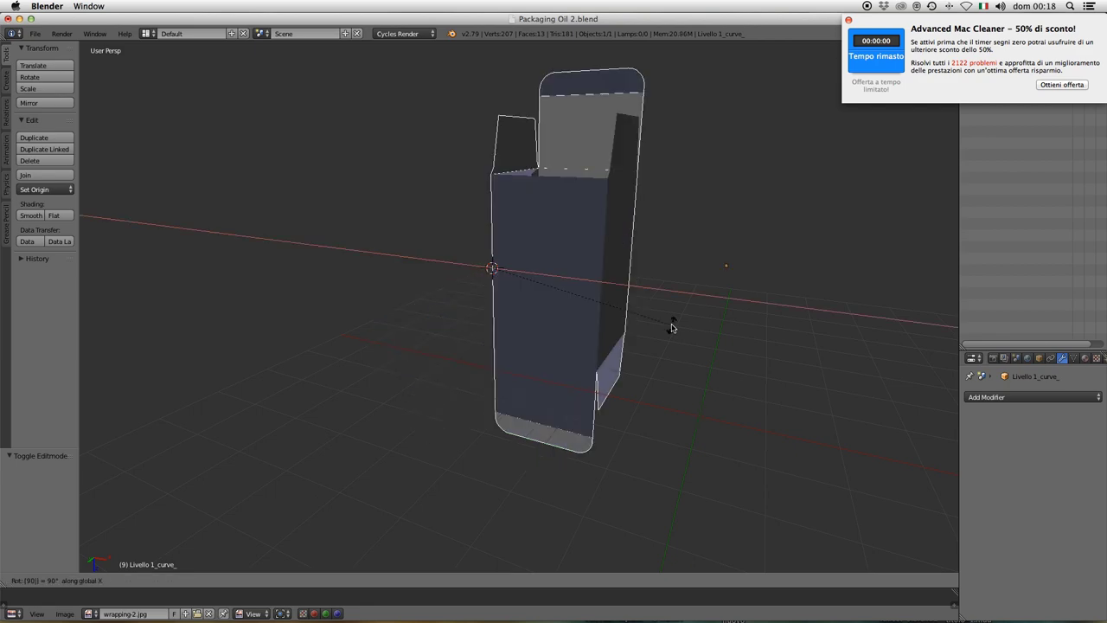
key("Return")
Step: Deselect, orbit around the upright box, then select the box object again
key("a")
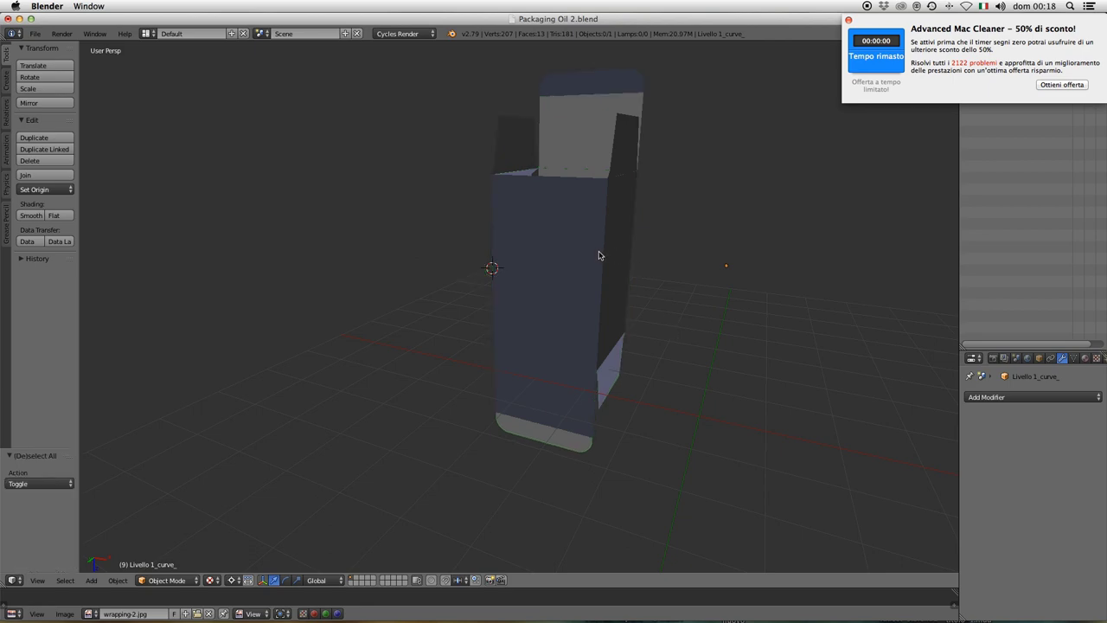
mouse_move(599, 255)
middle_mouse_down()
mouse_move(709, 289)
mouse_move(723, 250)
middle_mouse_up()
scroll(724, 250, "up", 3)
mouse_move(596, 274)
middle_mouse_down()
mouse_move(462, 234)
mouse_move(689, 306)
mouse_move(464, 455)
mouse_move(474, 328)
mouse_move(494, 383)
mouse_move(492, 308)
mouse_move(576, 450)
mouse_move(568, 395)
middle_mouse_up()
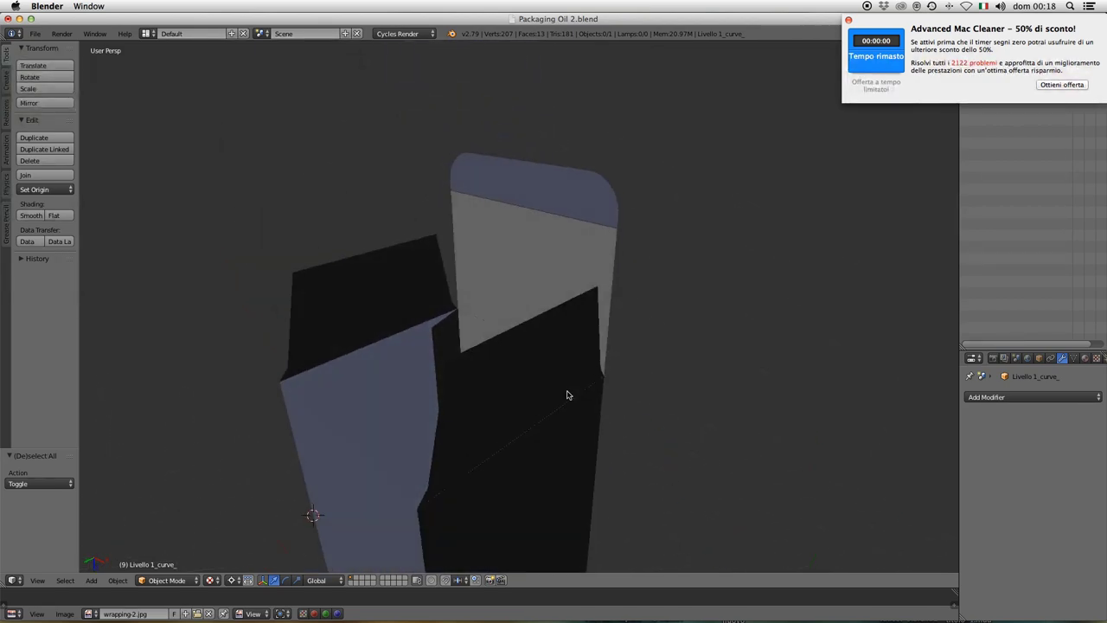
right_click(535, 375)
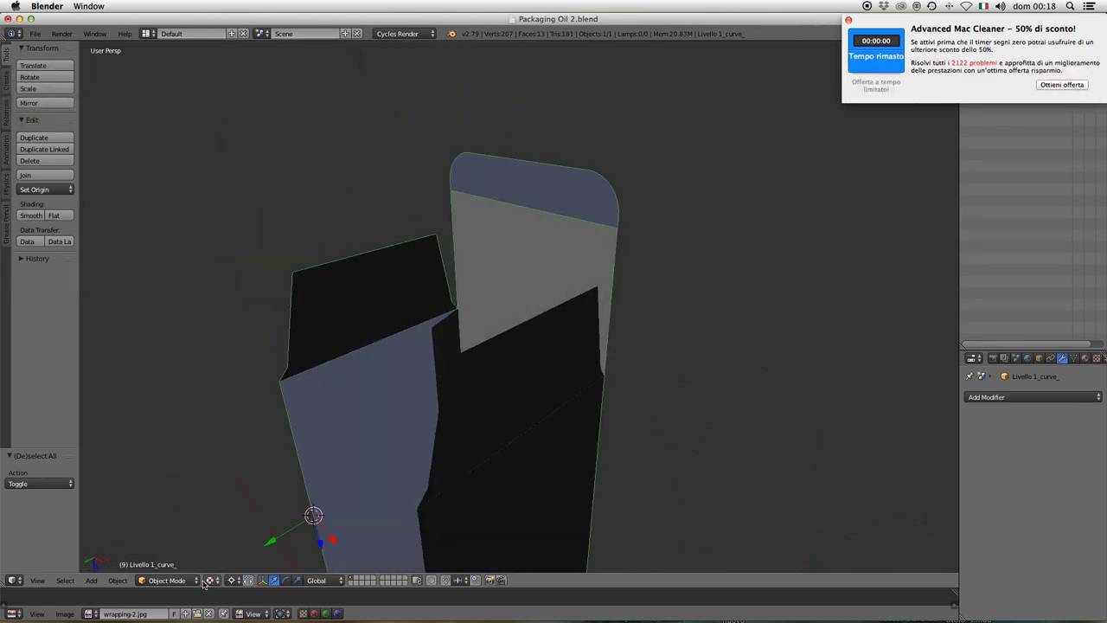
Step: Return to Edit Mode and snap the 3D cursor to the front top flap's hinge edge
left_click(166, 579)
left_click(186, 553)
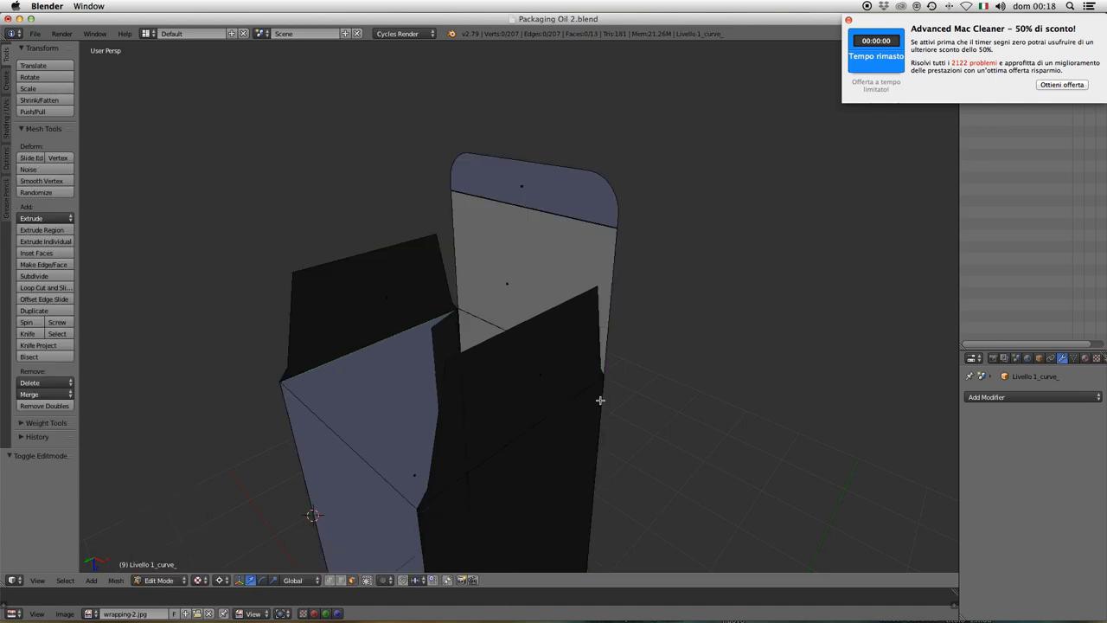
mouse_move(598, 395)
middle_mouse_down()
mouse_move(556, 383)
mouse_move(469, 390)
mouse_move(479, 359)
middle_mouse_up()
scroll(479, 358, "up", 2)
scroll(479, 294, "up", 2)
scroll(444, 294, "up", 2)
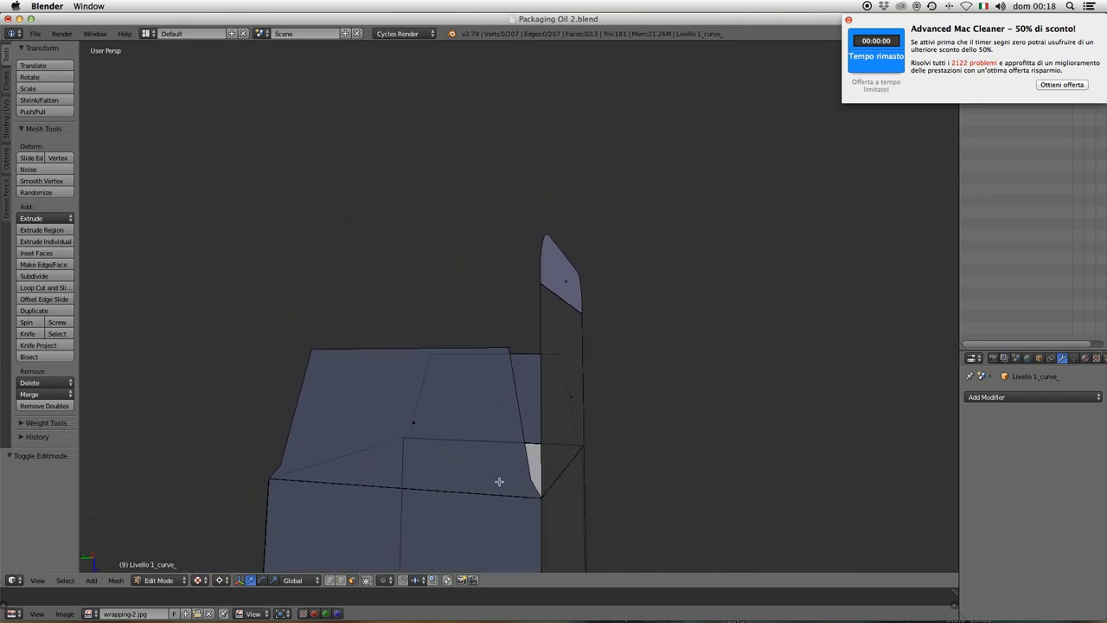
middle_click_drag(540, 478, 519, 473)
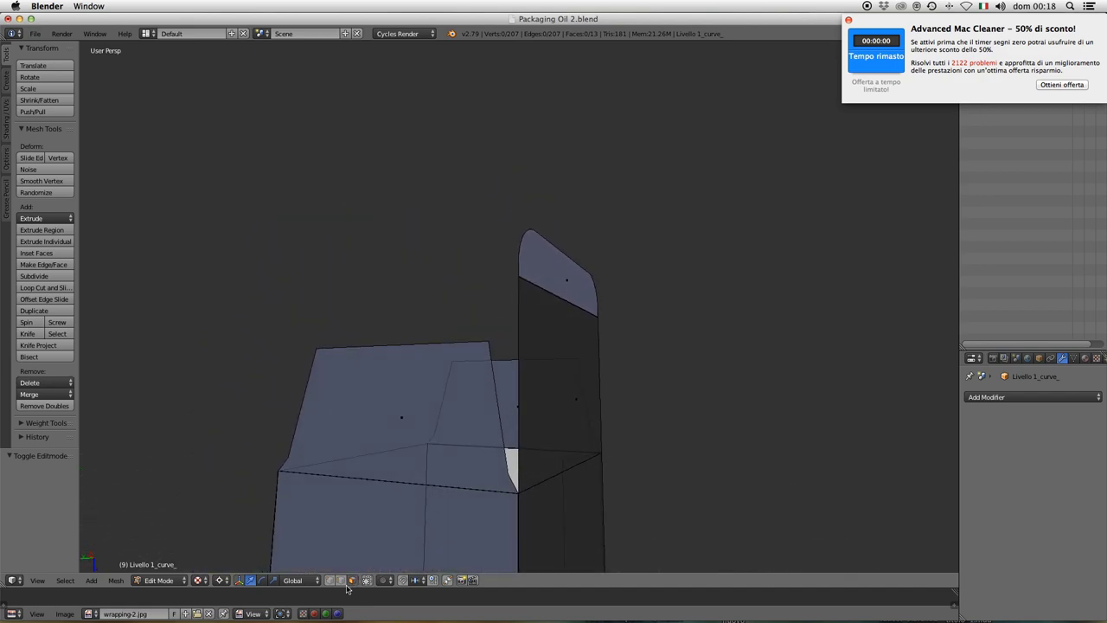
left_click(344, 581)
left_click(114, 580)
mouse_move(130, 503)
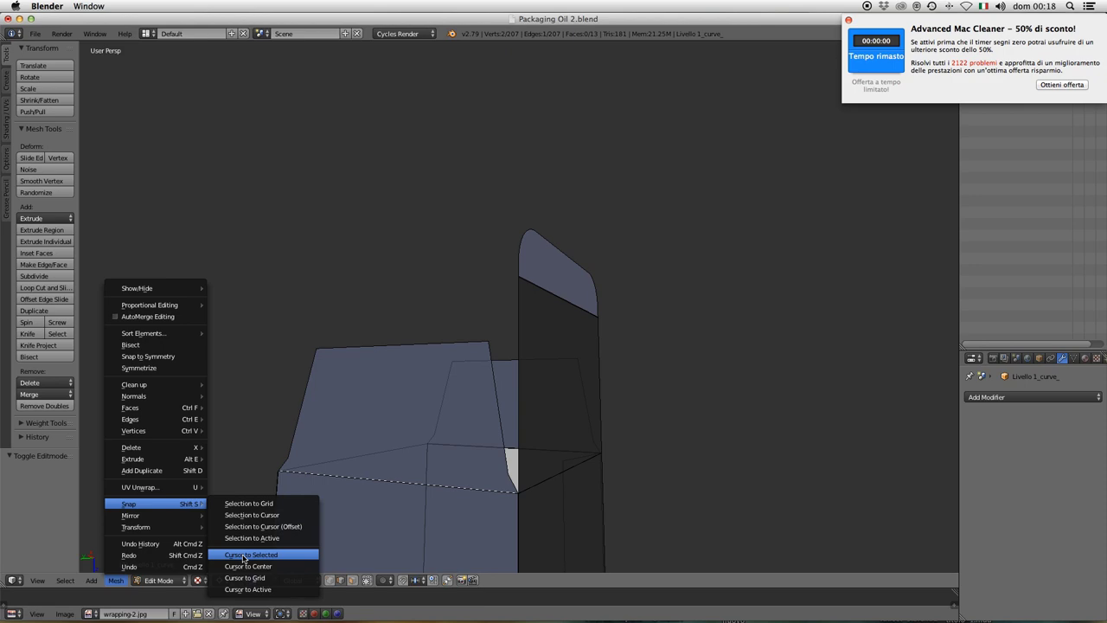
left_click(243, 554)
Step: Fold the front top flap 96.9° about Y, then select the second flap's hinge edge
right_click(411, 406)
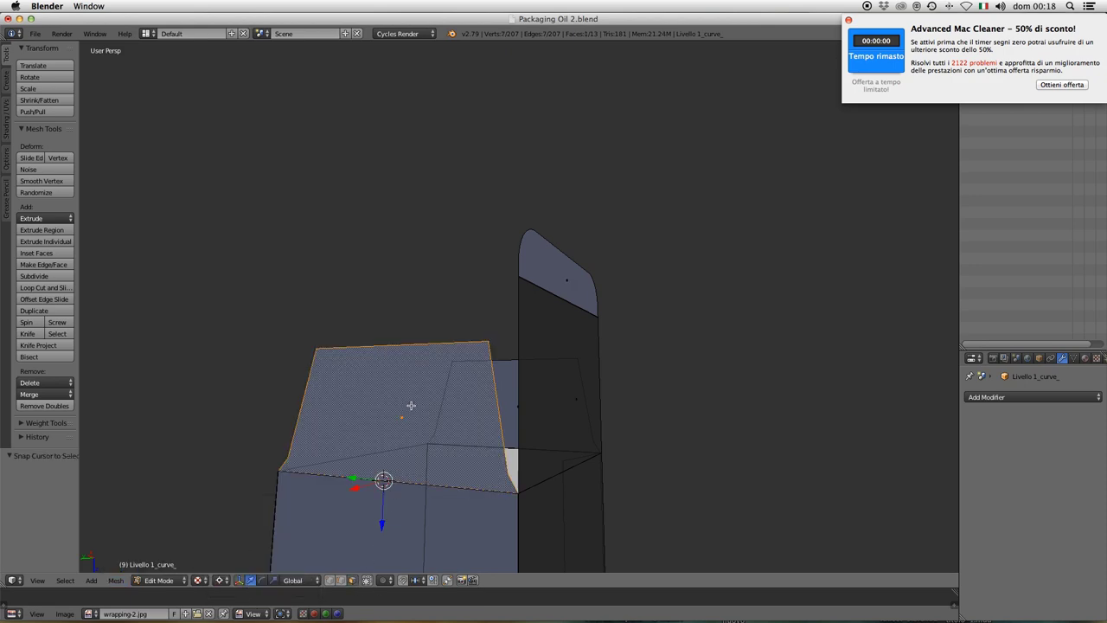
mouse_move(411, 406)
middle_mouse_down()
mouse_move(474, 447)
mouse_move(462, 457)
middle_mouse_up()
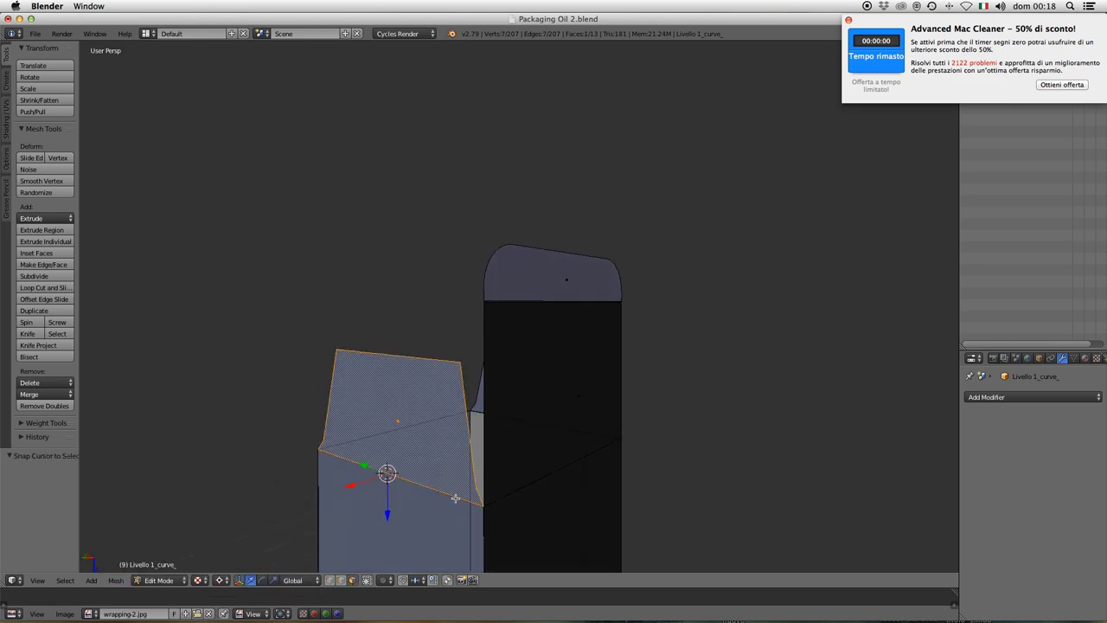
key("r")
key("y")
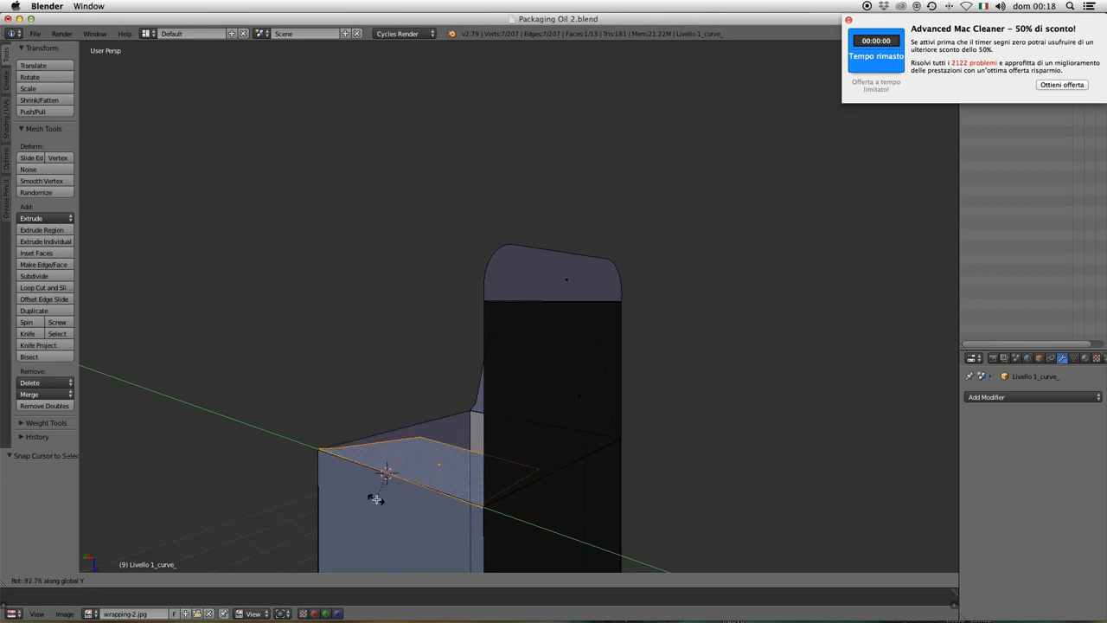
left_click(377, 499)
mouse_move(377, 499)
middle_mouse_down()
mouse_move(601, 511)
mouse_move(588, 477)
mouse_move(519, 424)
mouse_move(482, 363)
middle_mouse_up()
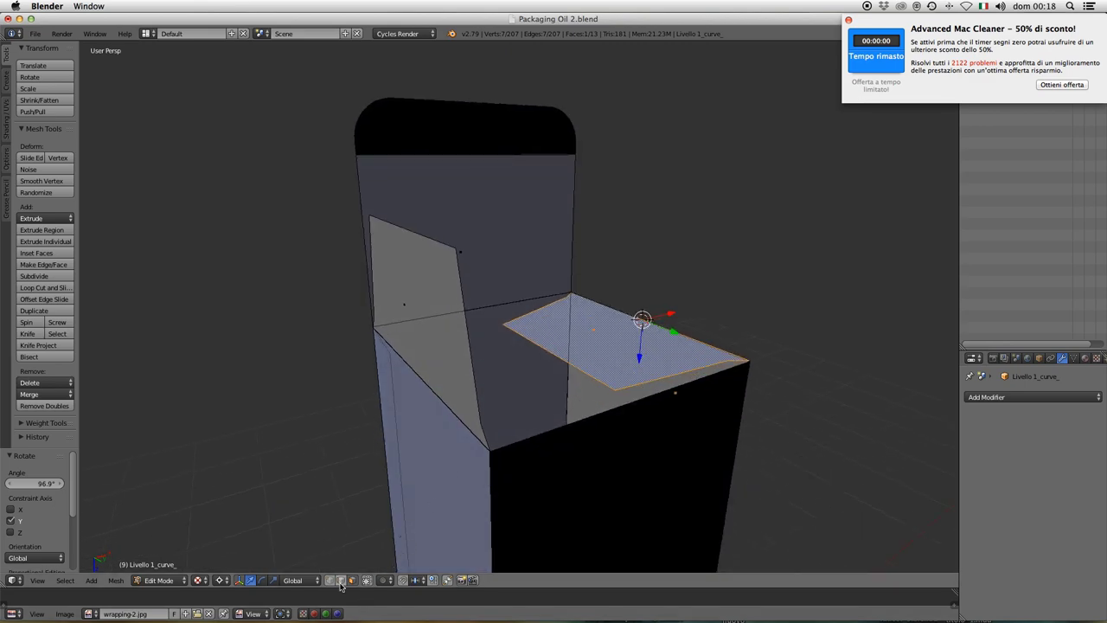
right_click(449, 404)
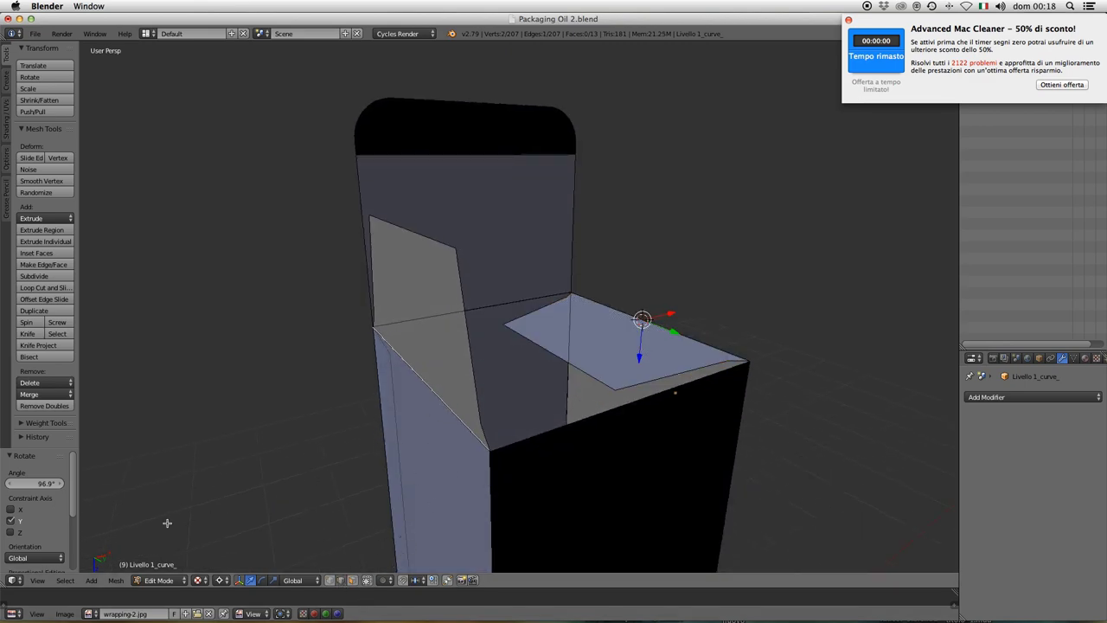
left_click(117, 580)
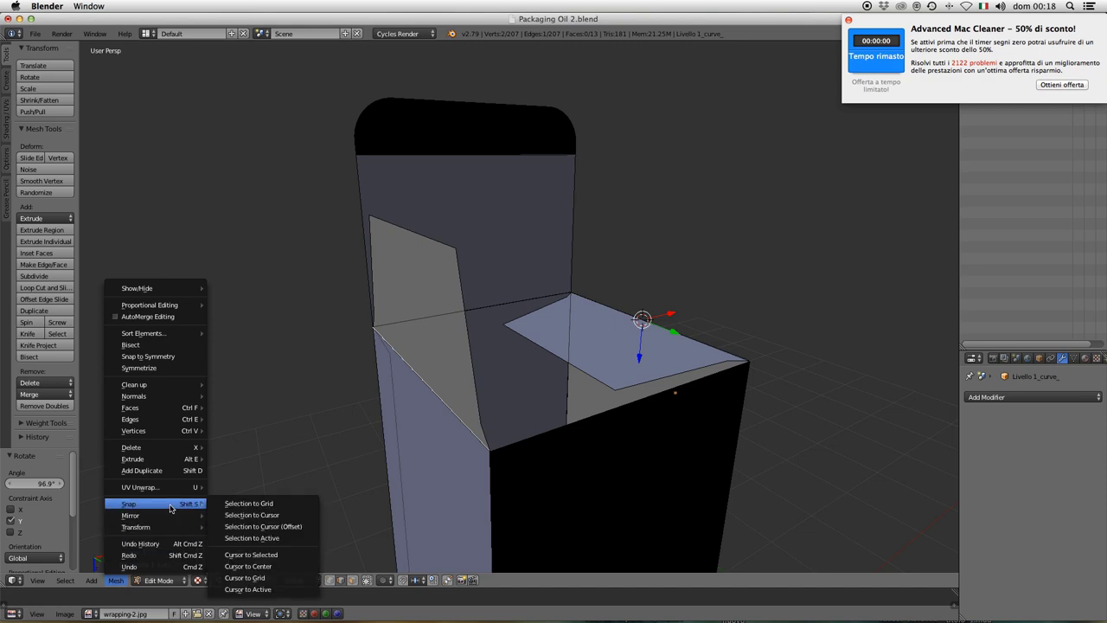
Step: Snap the cursor to the hinge edge and fold the second top flap -91° about Y
left_click(260, 555)
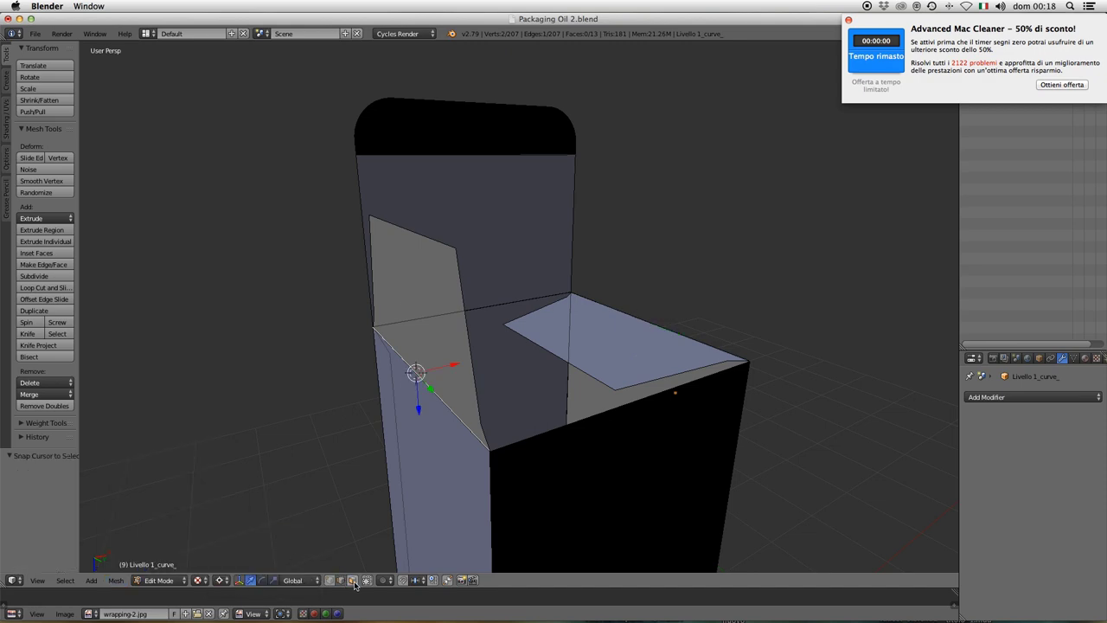
left_click(355, 579)
right_click(398, 294)
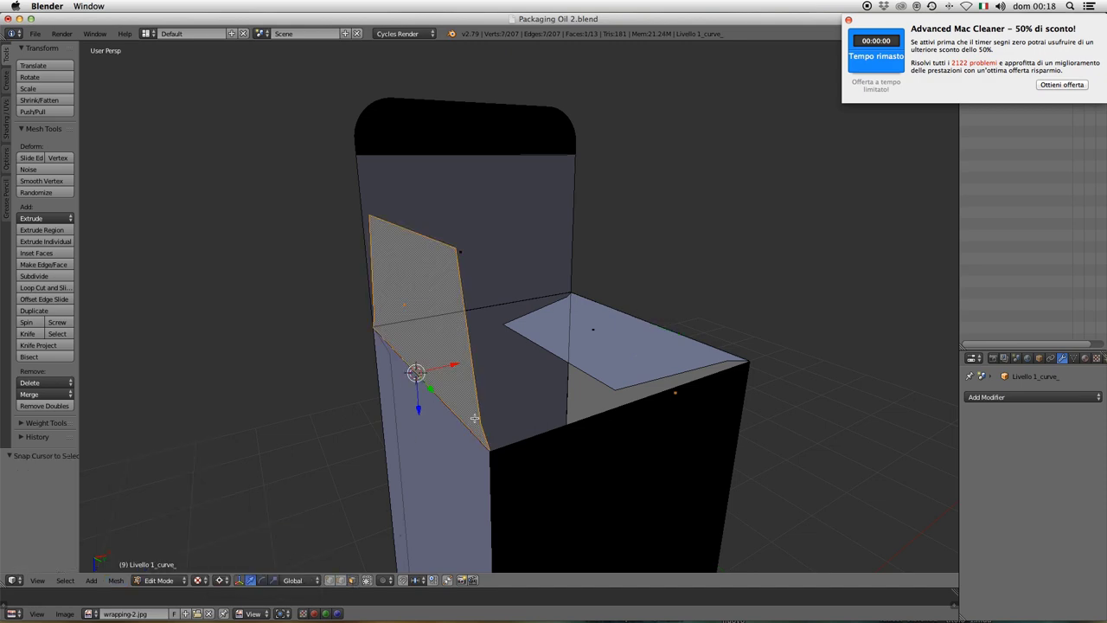
key("r")
key("y")
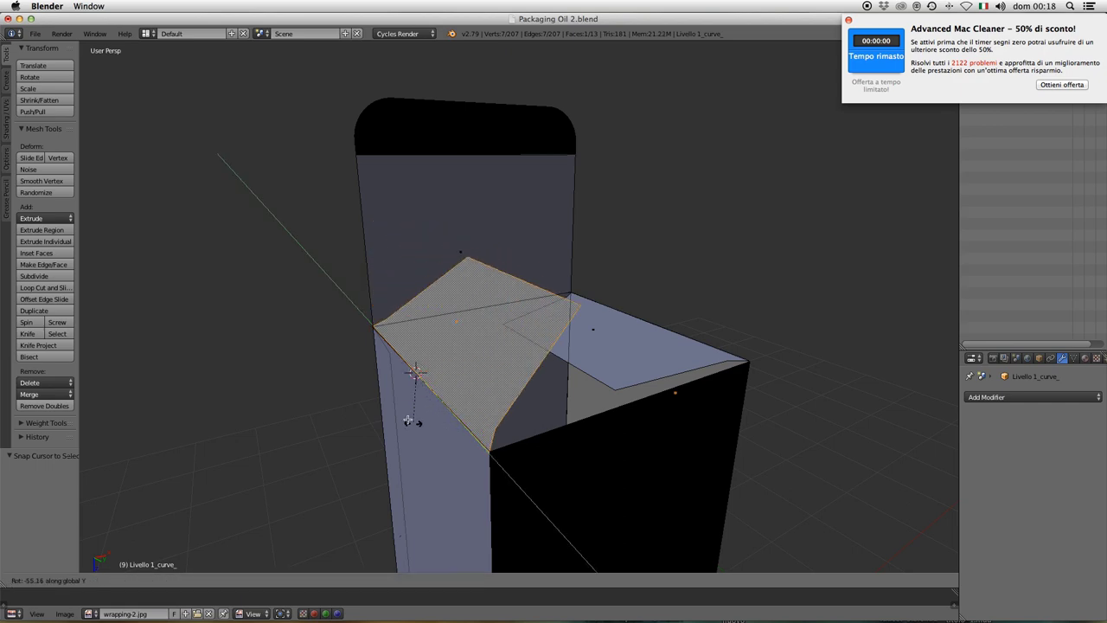
left_click(389, 403)
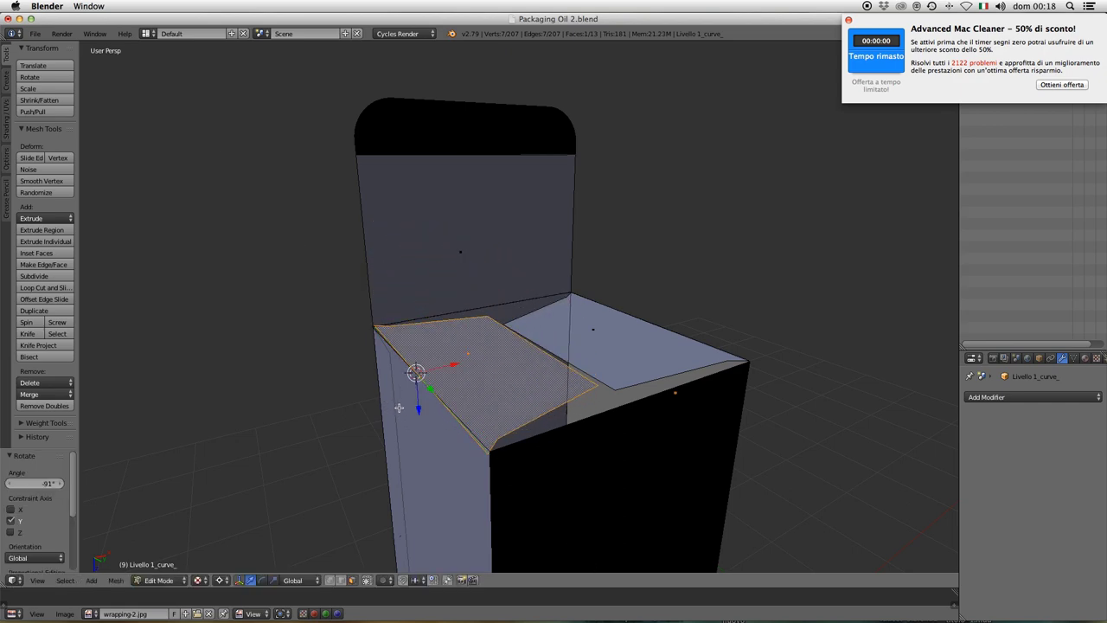
mouse_move(394, 404)
middle_mouse_down()
mouse_move(524, 403)
mouse_move(524, 415)
mouse_move(576, 424)
mouse_move(410, 291)
middle_mouse_up()
Step: Select the tall rounded tuck flap and then its lower hinge edge
right_click(380, 261)
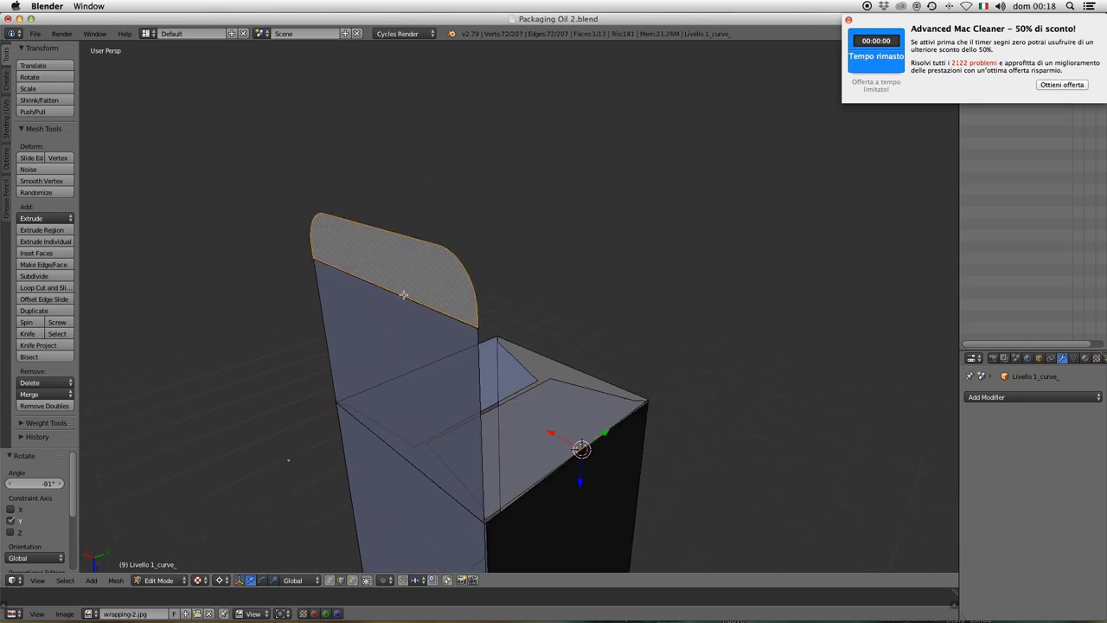
right_click(390, 291)
left_click(116, 581)
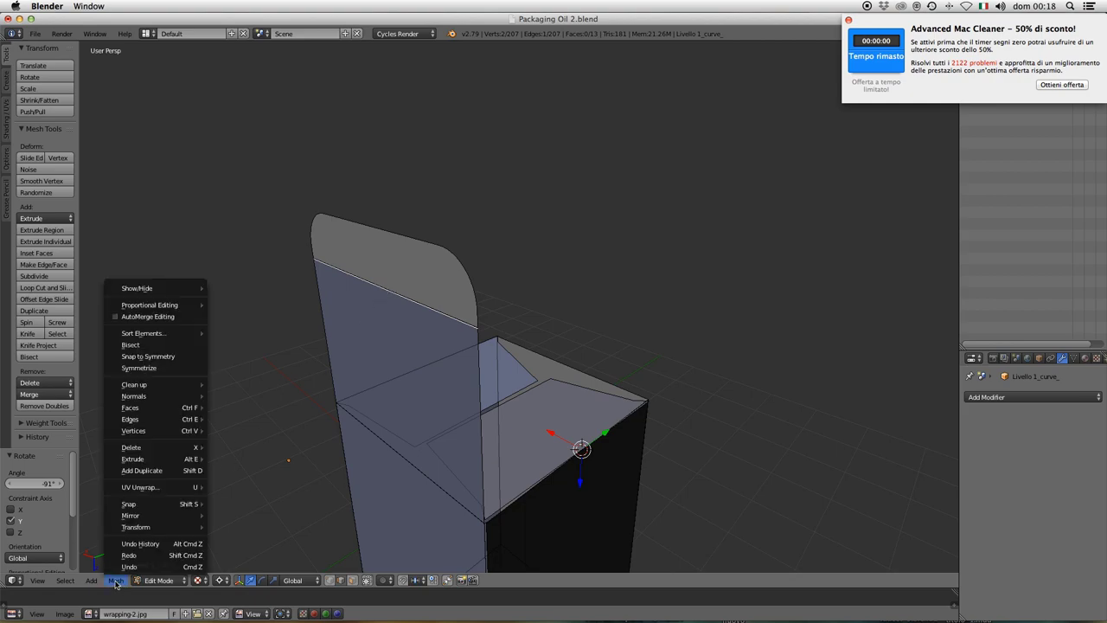